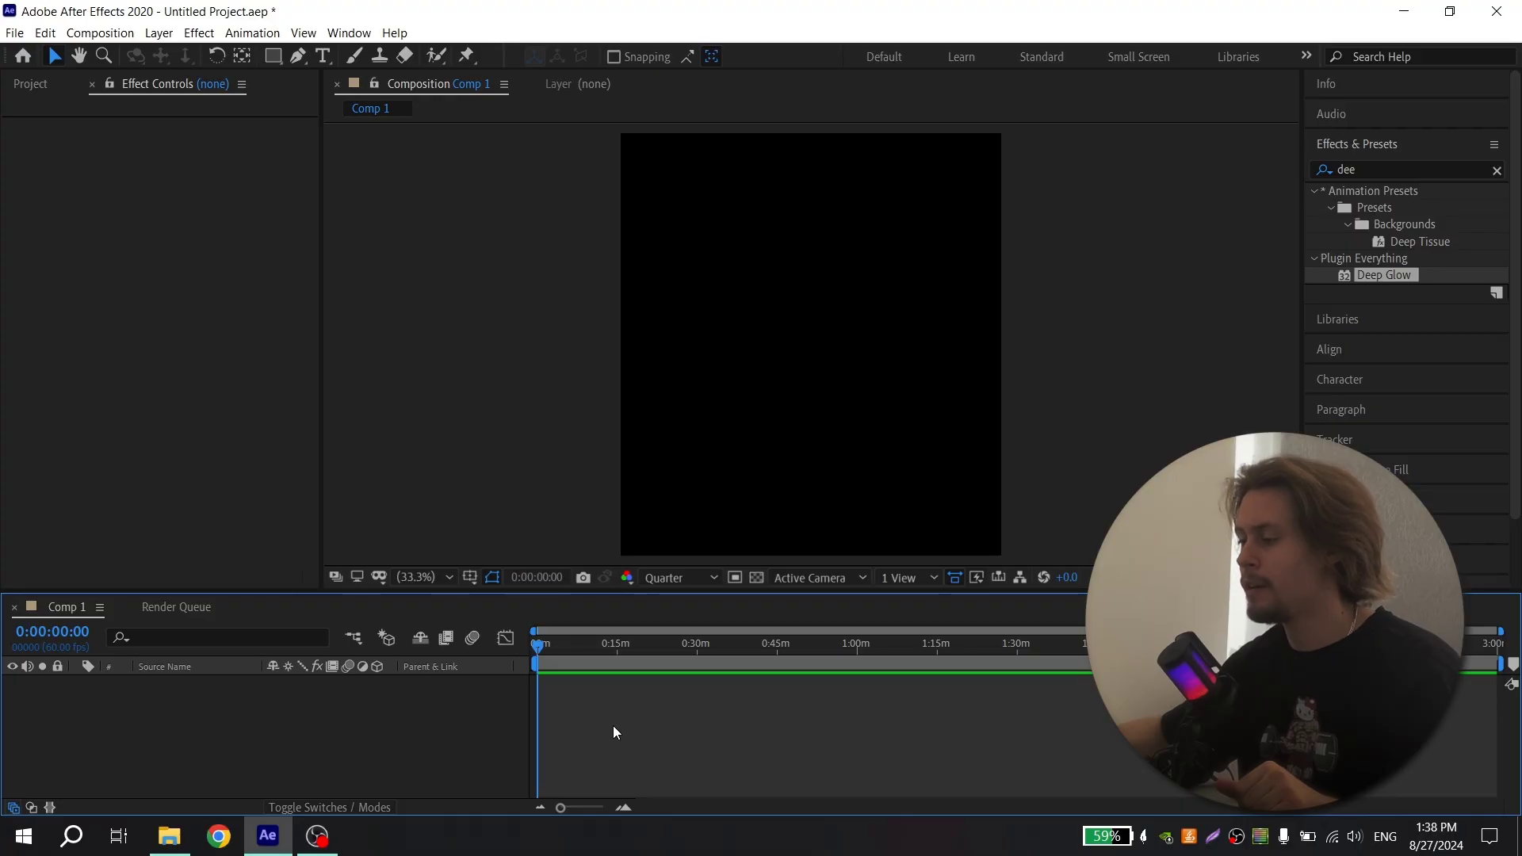
# - Add a new text layer reading EXAMPLE, centred in Comp 1
pyautogui.rightClick(613, 727)
pyautogui.moveTo(681, 529)
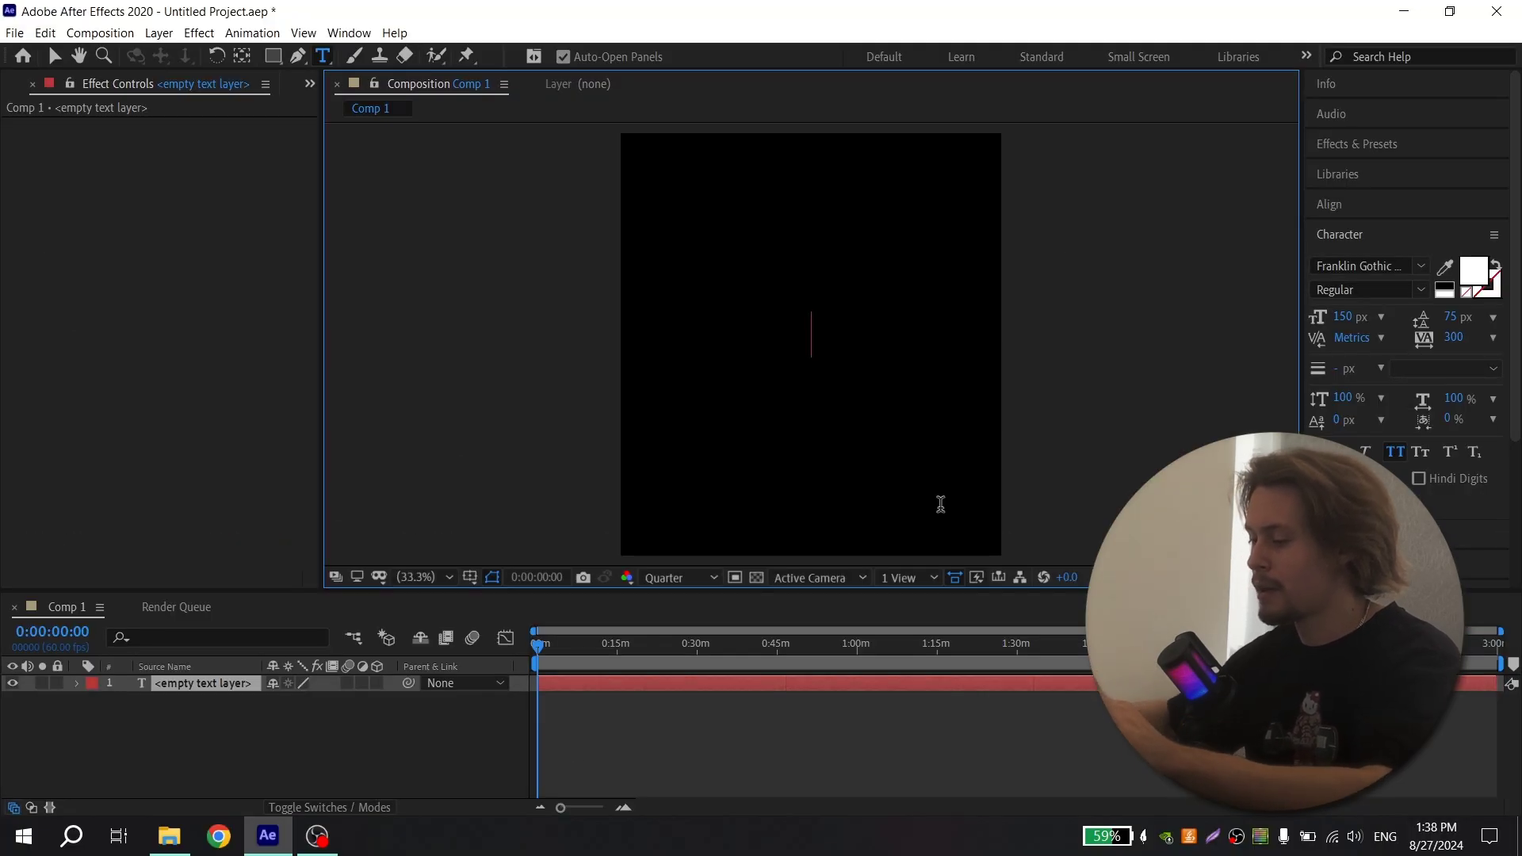
pyautogui.write('example')
pyautogui.click(714, 688)
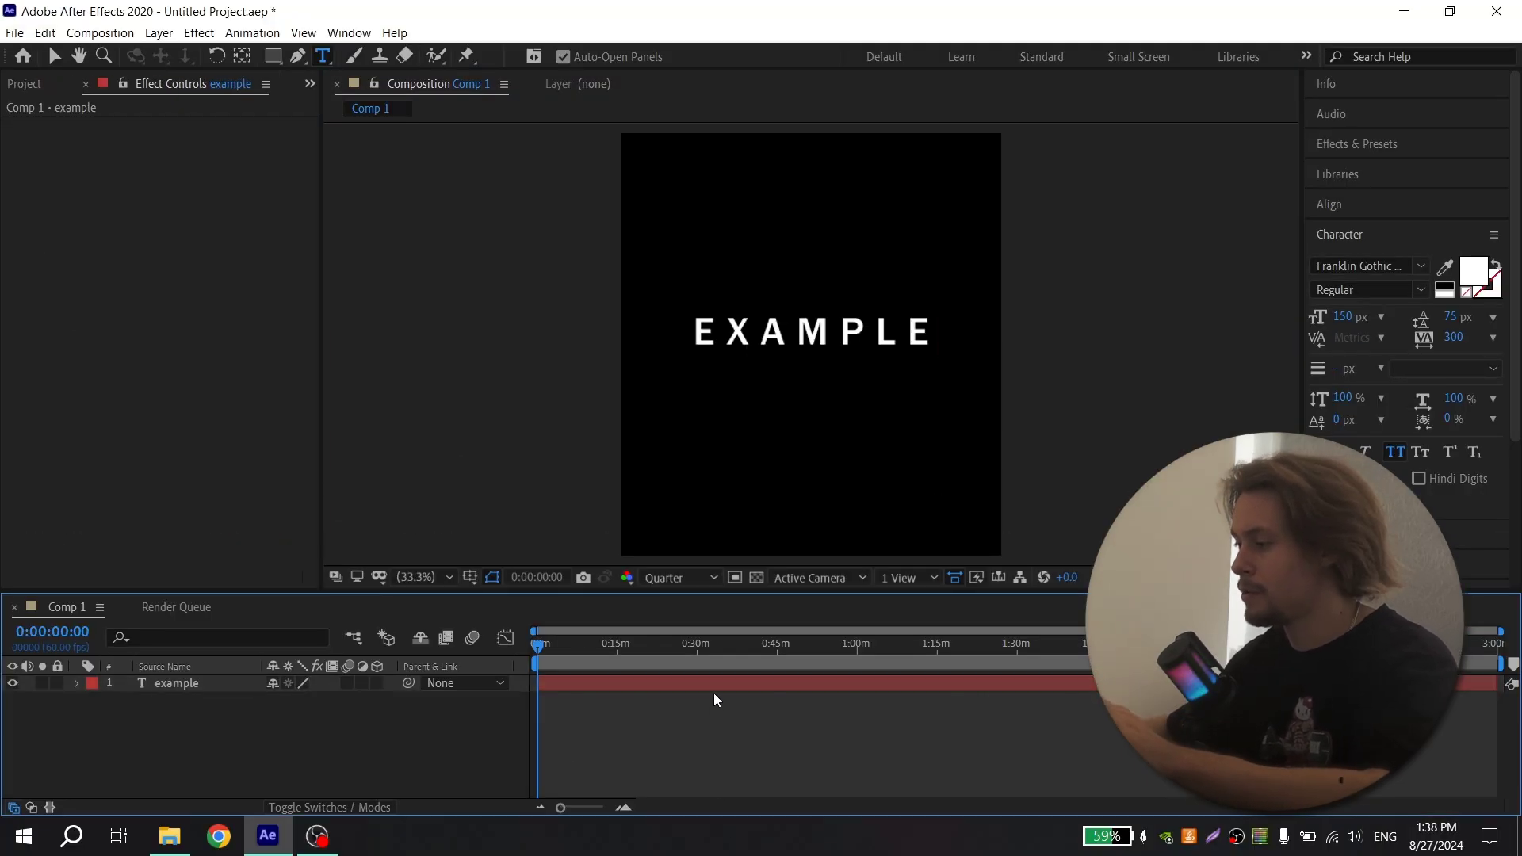
pyautogui.click(1348, 205)
pyautogui.click(1348, 291)
pyautogui.click(1348, 293)
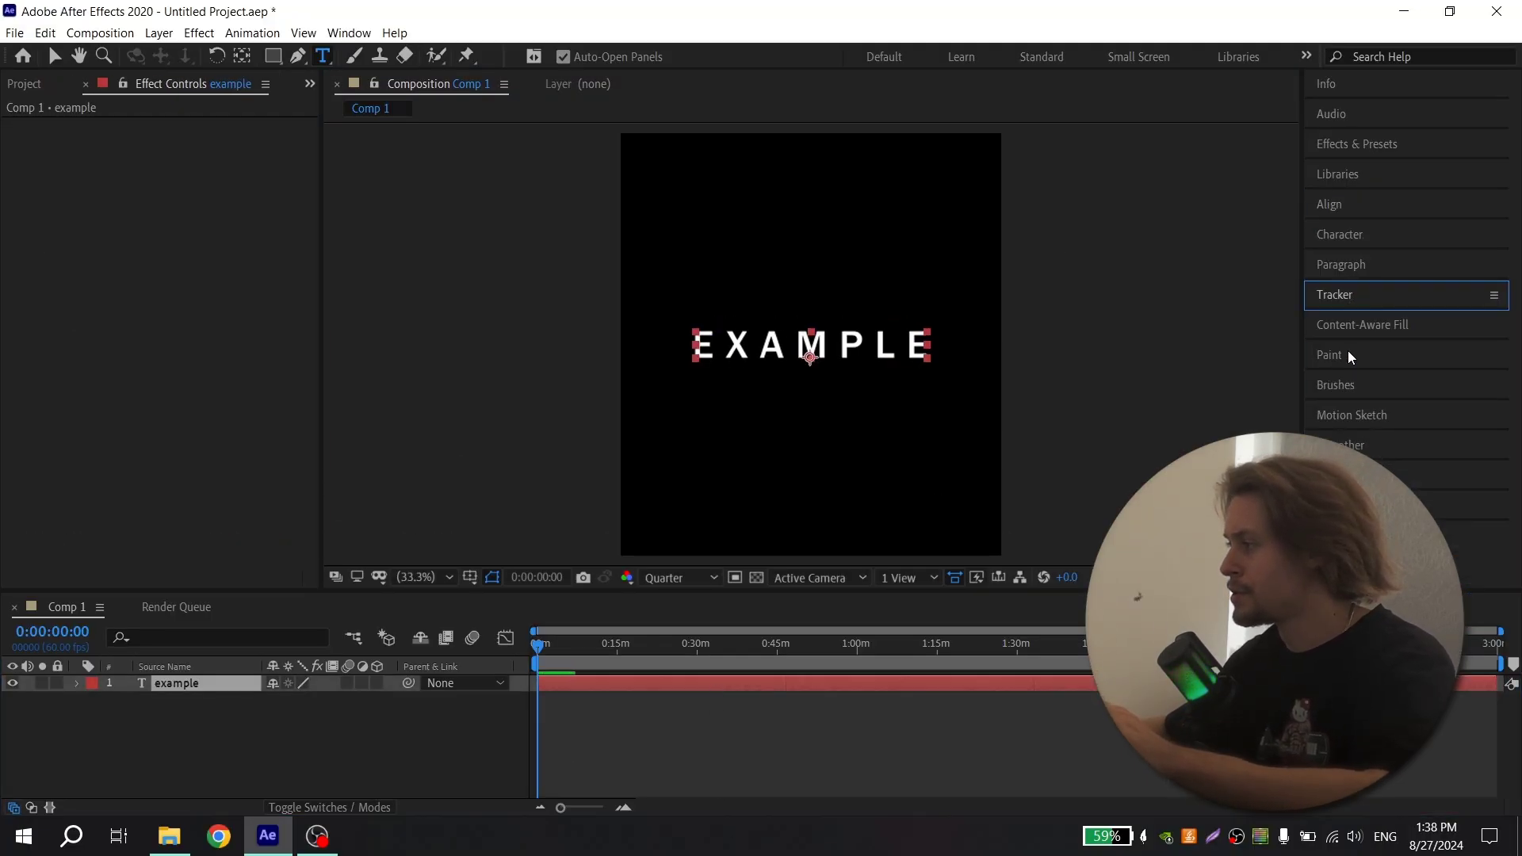
# - Apply Deep Glow to the EXAMPLE text layer with Radius 200 and Exposure 0
pyautogui.click(1370, 147)
pyautogui.write('dee')
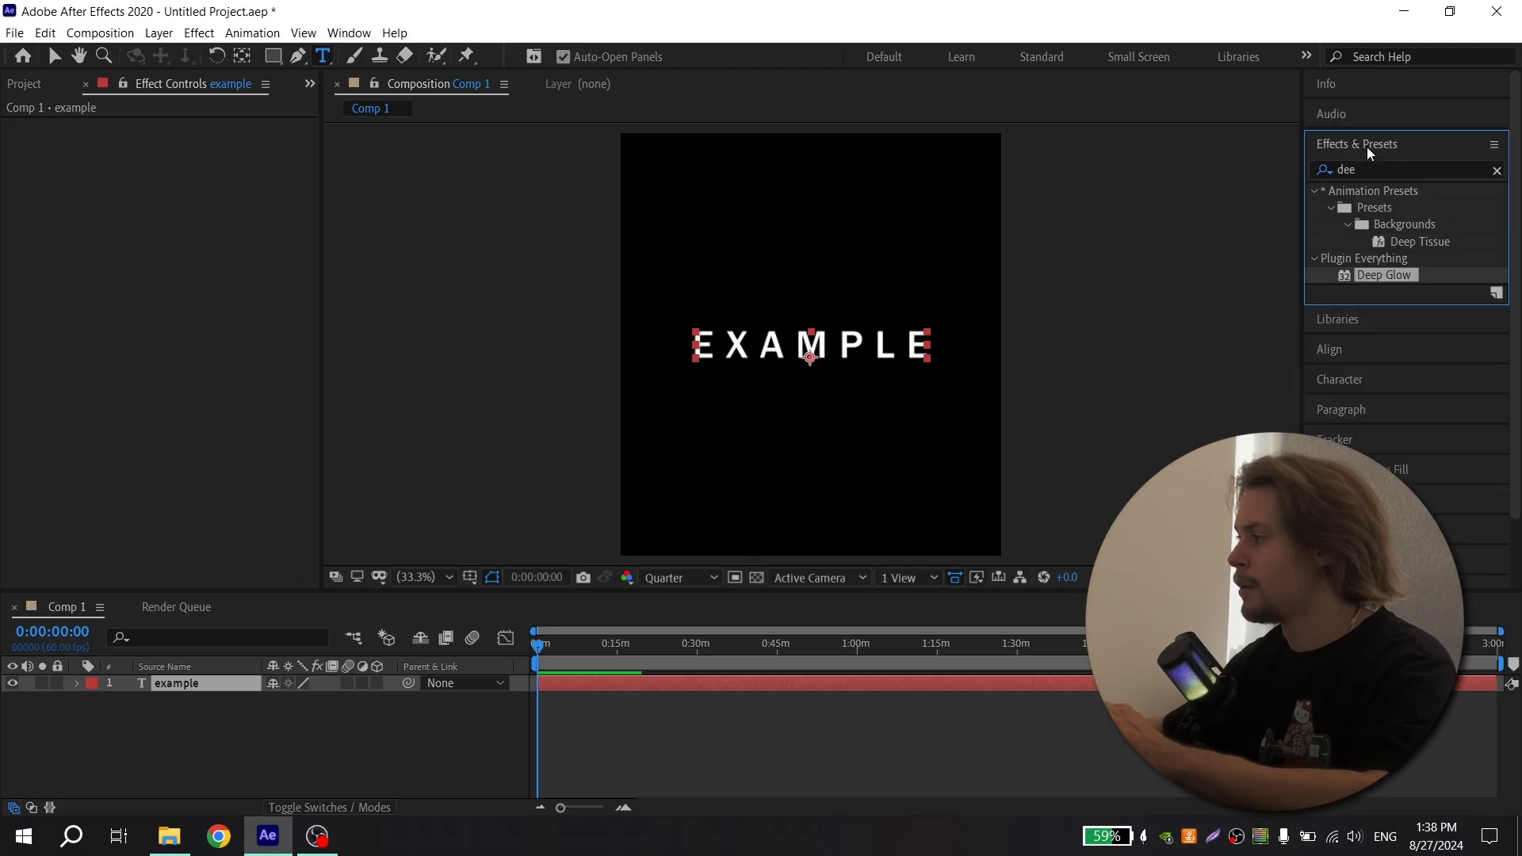
pyautogui.moveTo(832, 519); pyautogui.dragTo(663, 694)
pyautogui.click(193, 142)
pyautogui.write('200')
pyautogui.press('Return')
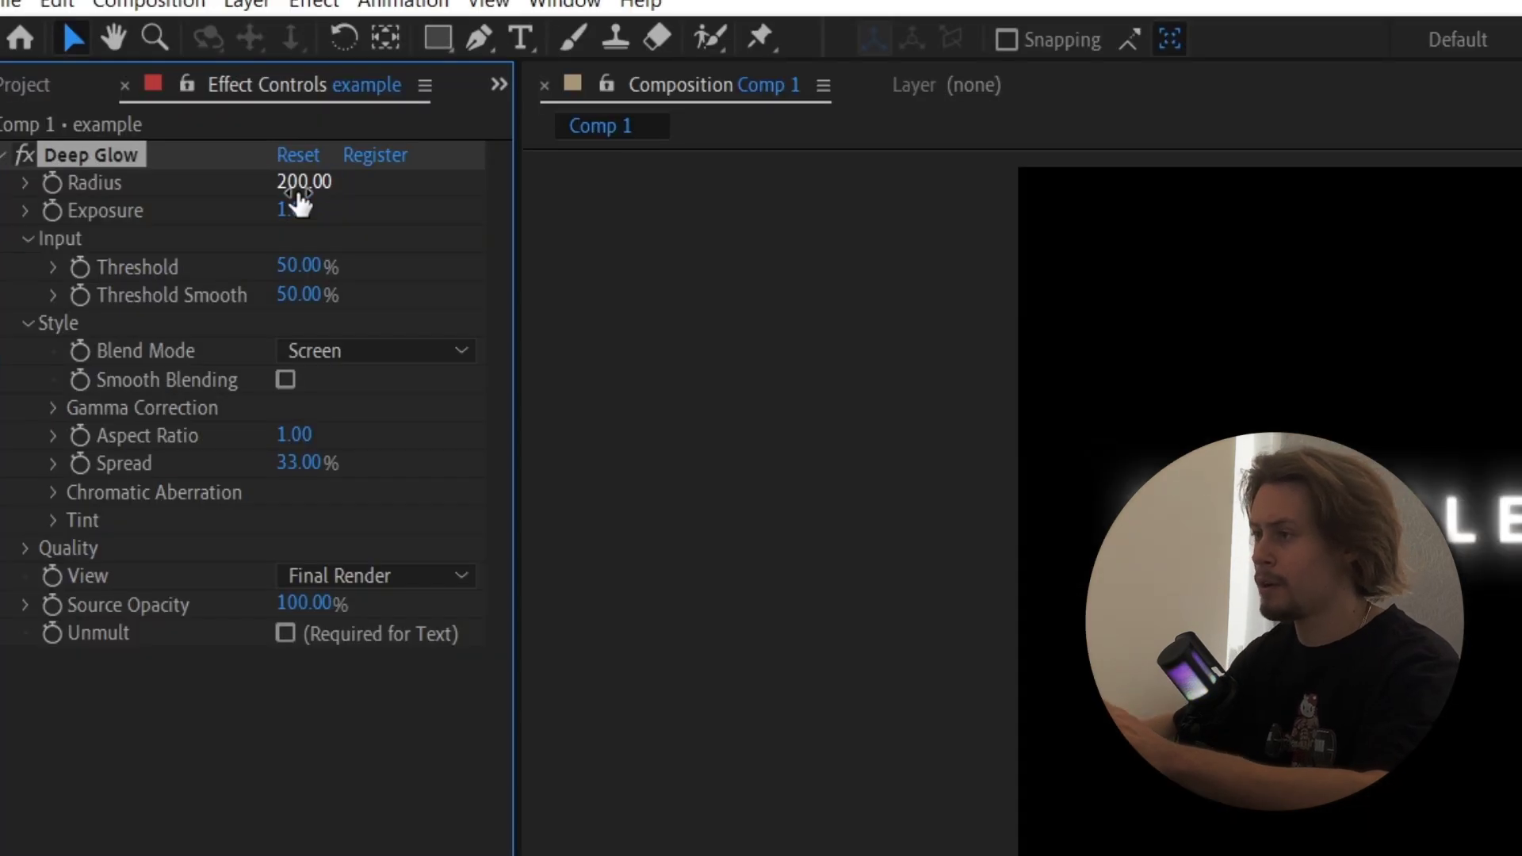
pyautogui.click(294, 202)
pyautogui.write('0')
pyautogui.press('Return')
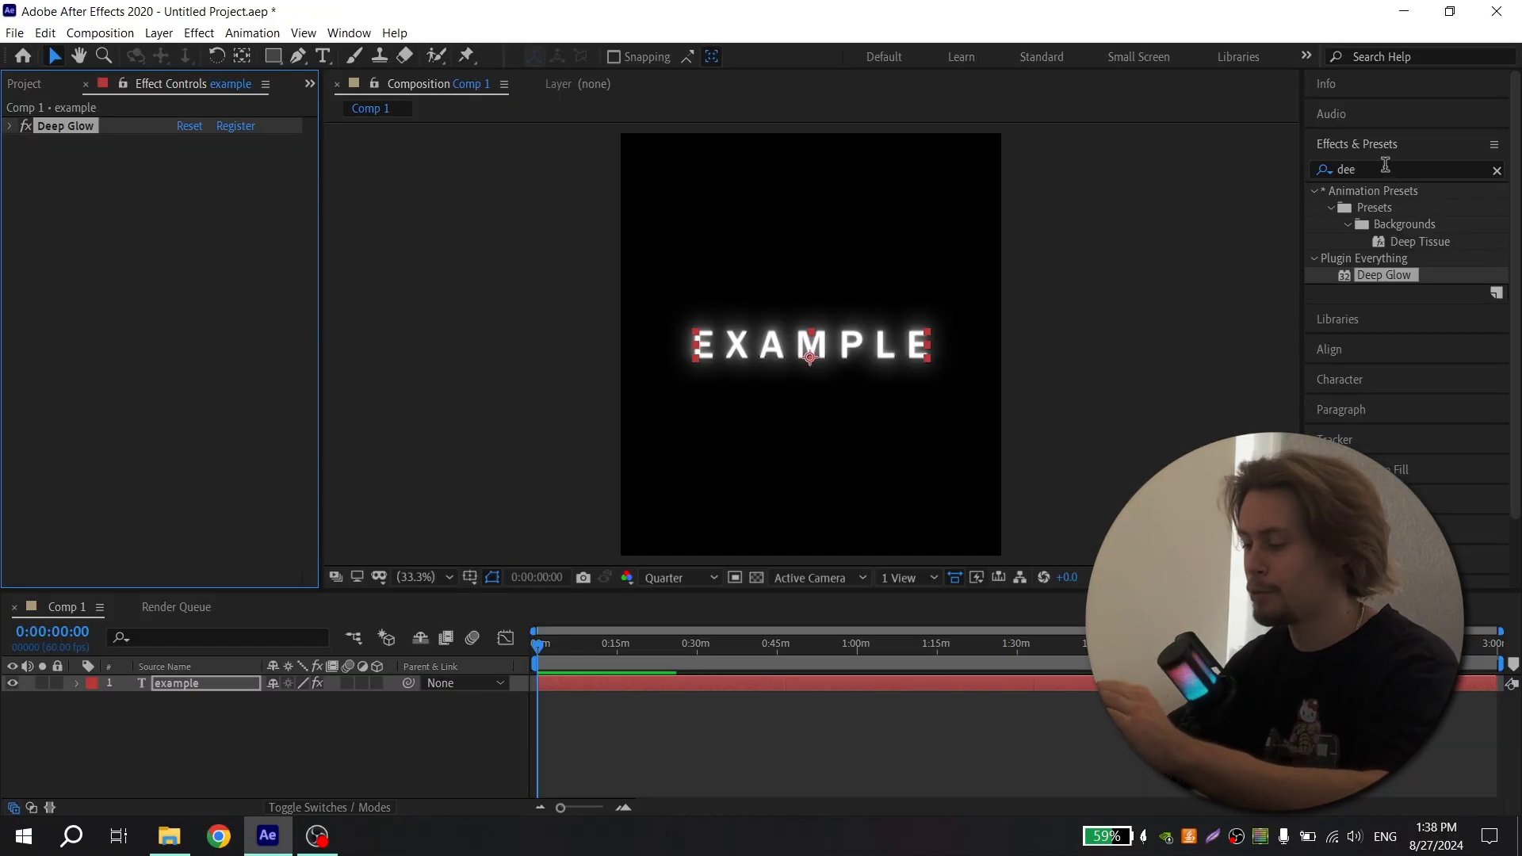
# - Apply Perspective > Drop Shadow to the example text layer
pyautogui.click(1385, 164)
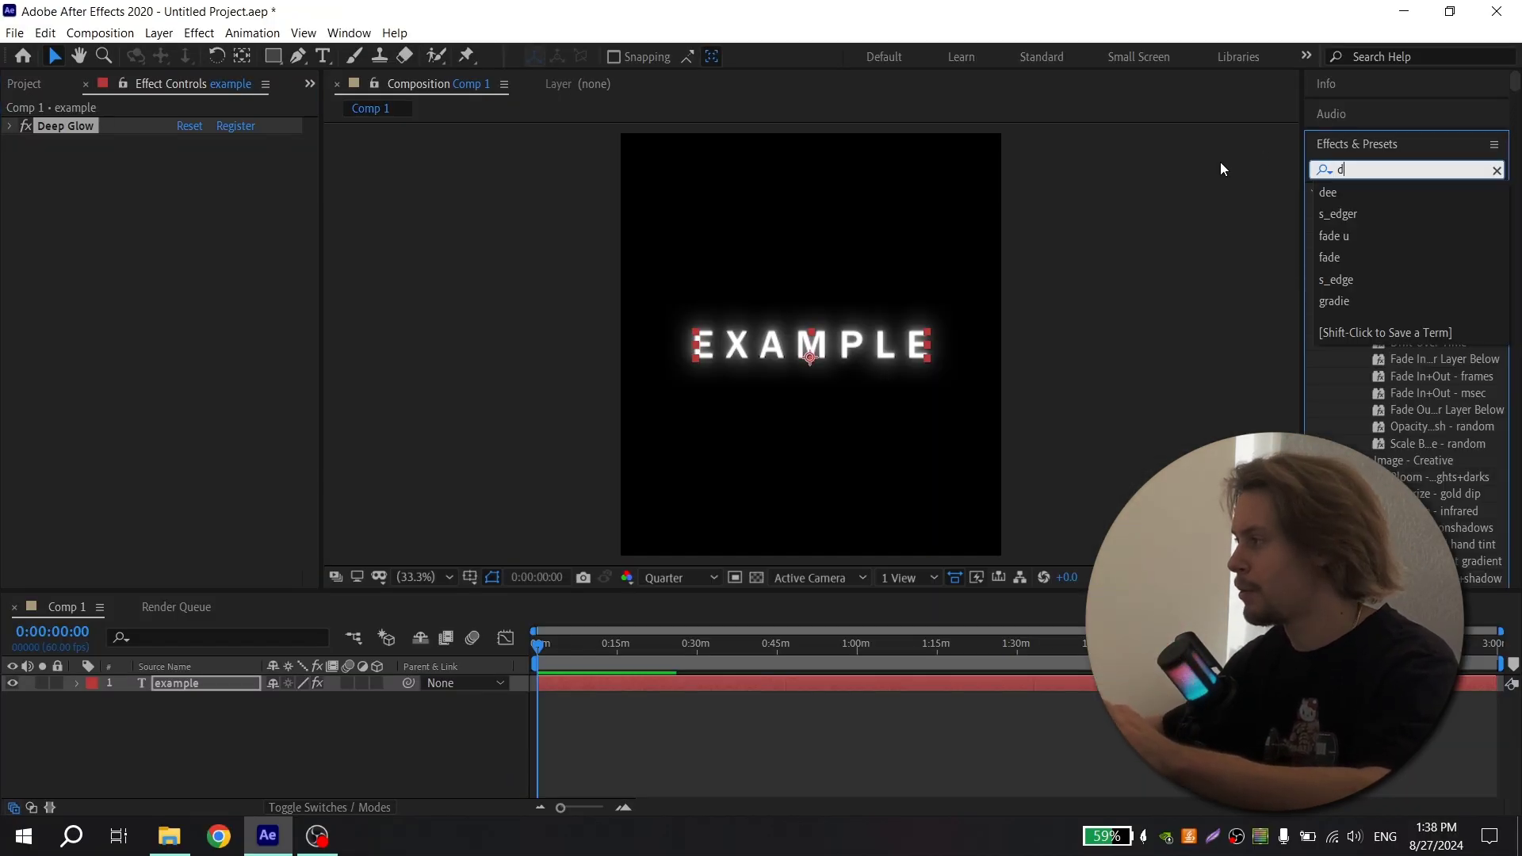
pyautogui.write('drop sh')
pyautogui.moveTo(1407, 241); pyautogui.dragTo(697, 686)
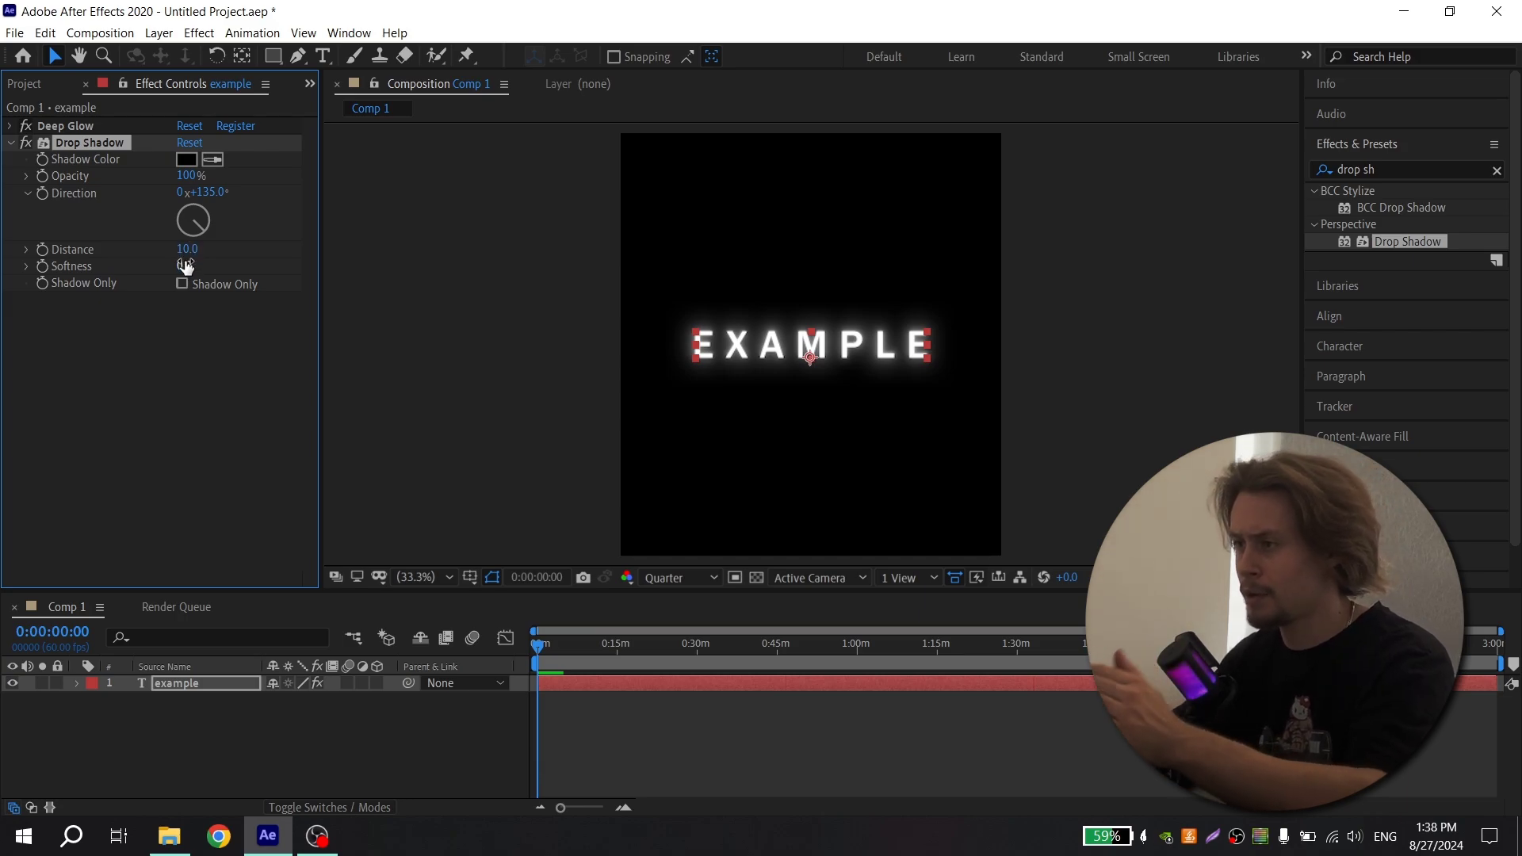
pyautogui.click(1385, 167)
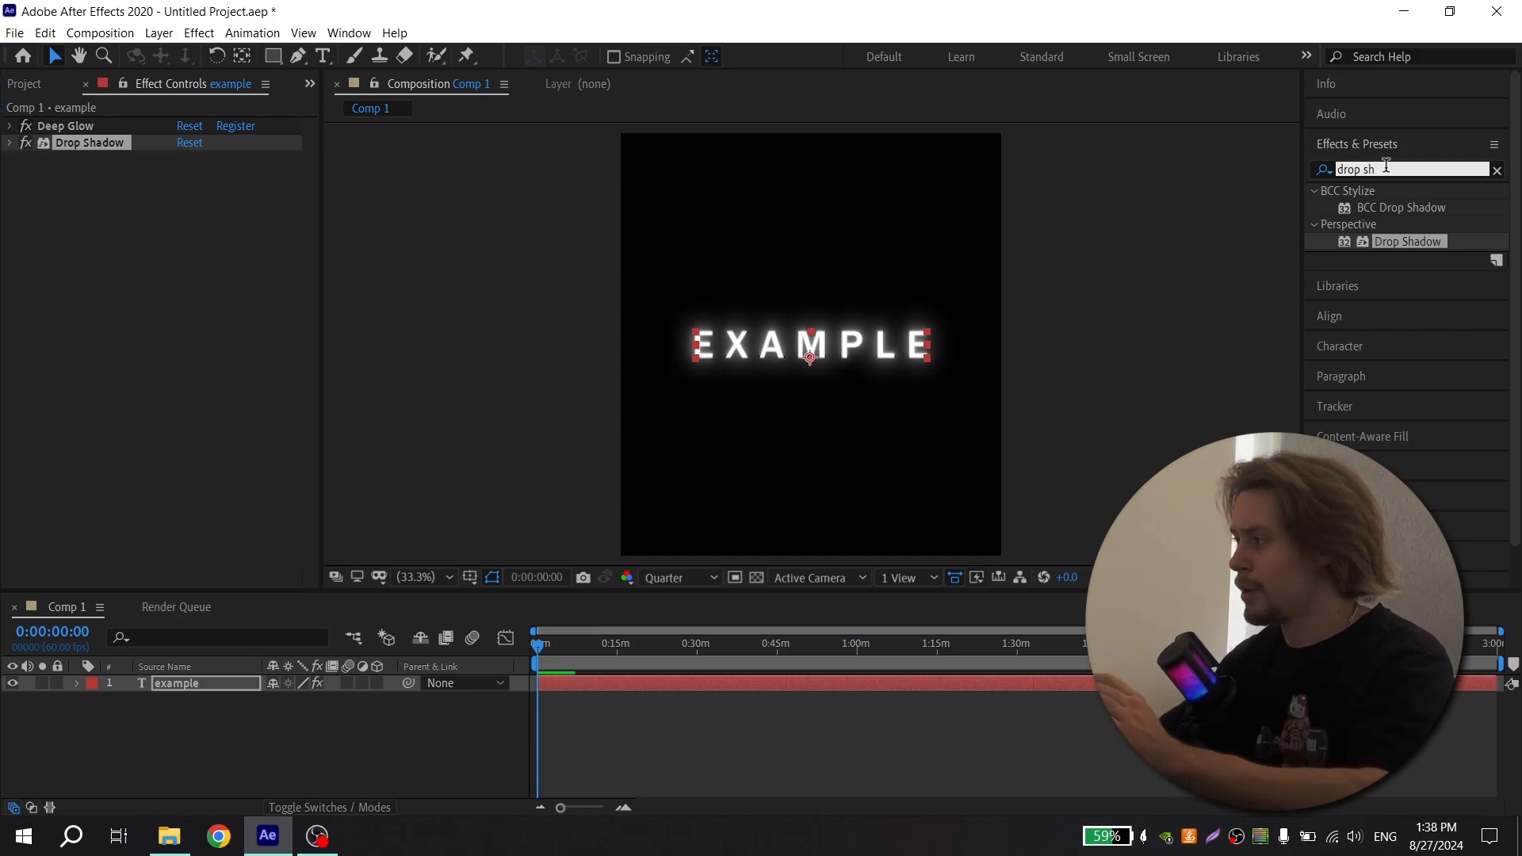
# - Apply the Flicker Exposure text preset to the example layer and preview it from 0:00:01:11
pyautogui.write('flicker ex')
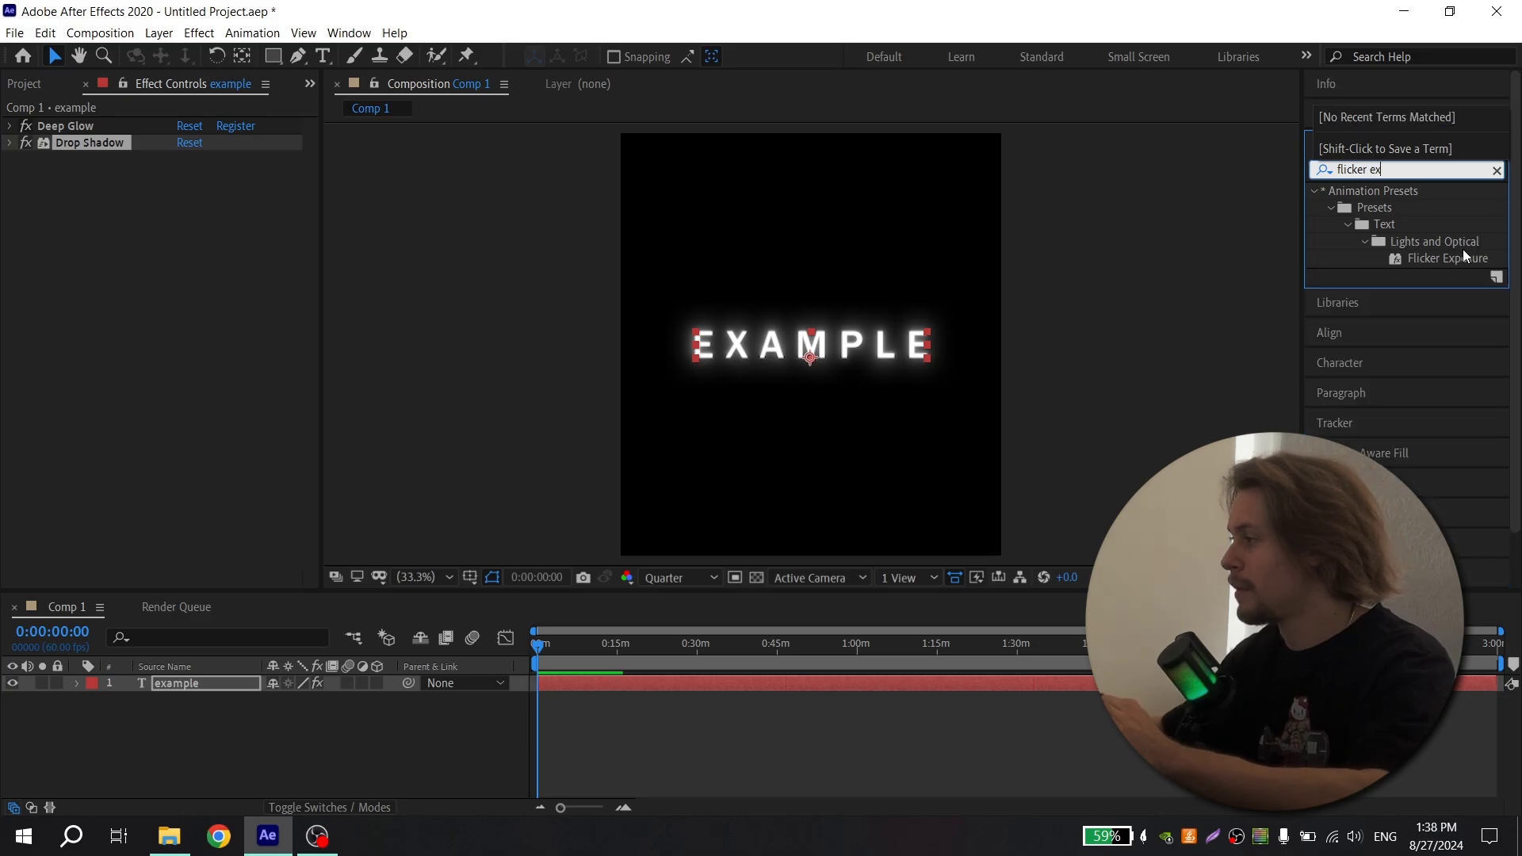
pyautogui.moveTo(1463, 249); pyautogui.dragTo(702, 682)
pyautogui.moveTo(571, 646); pyautogui.dragTo(548, 647)
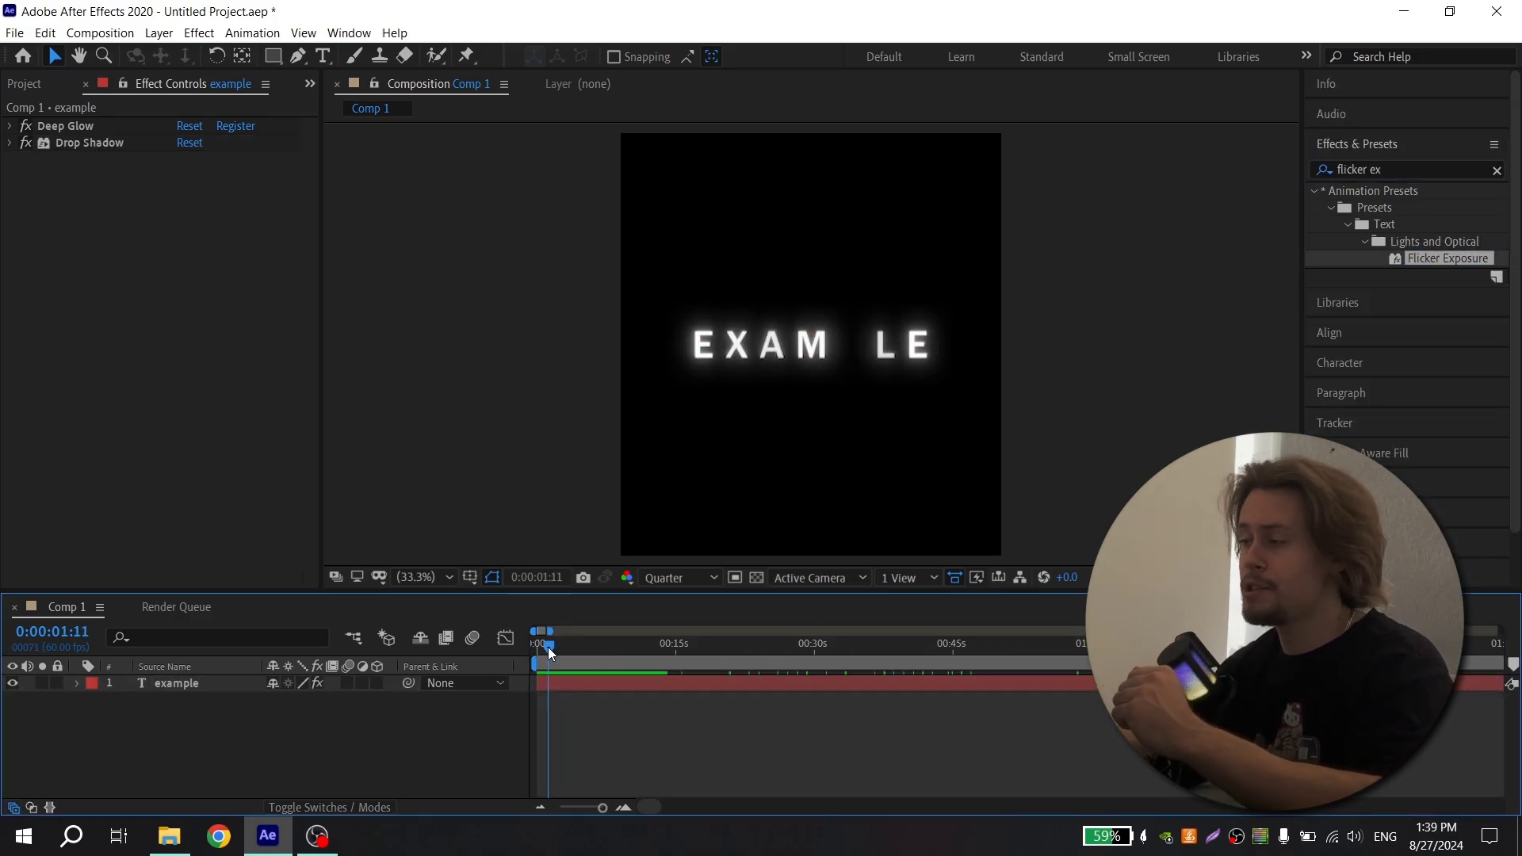
pyautogui.press('space')
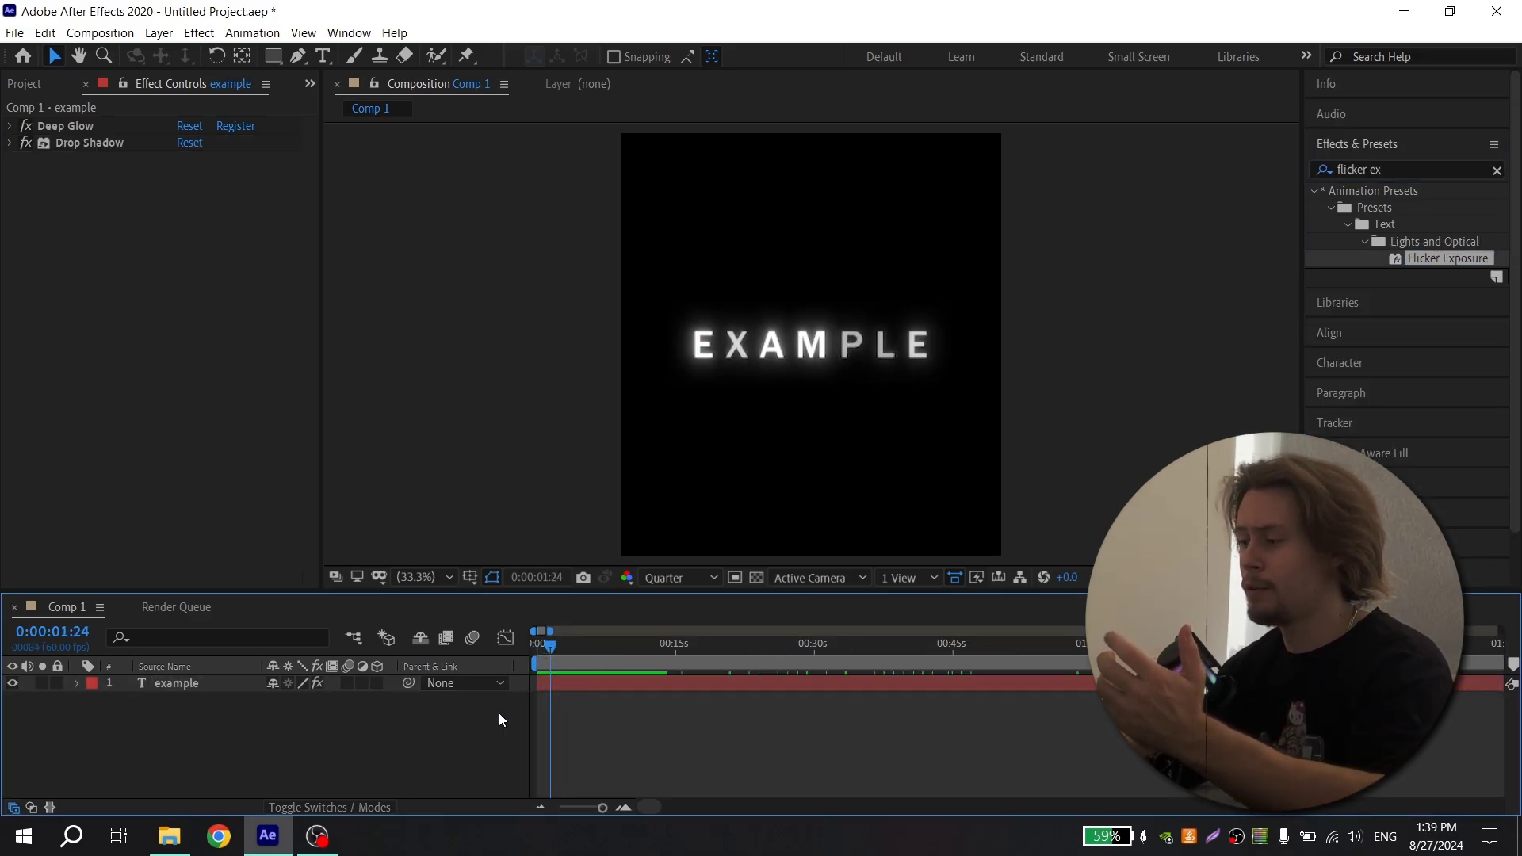
# - Set the Fill/Stroke Color animator's Wiggly Selector Wiggles/Second to 8
pyautogui.click(78, 683)
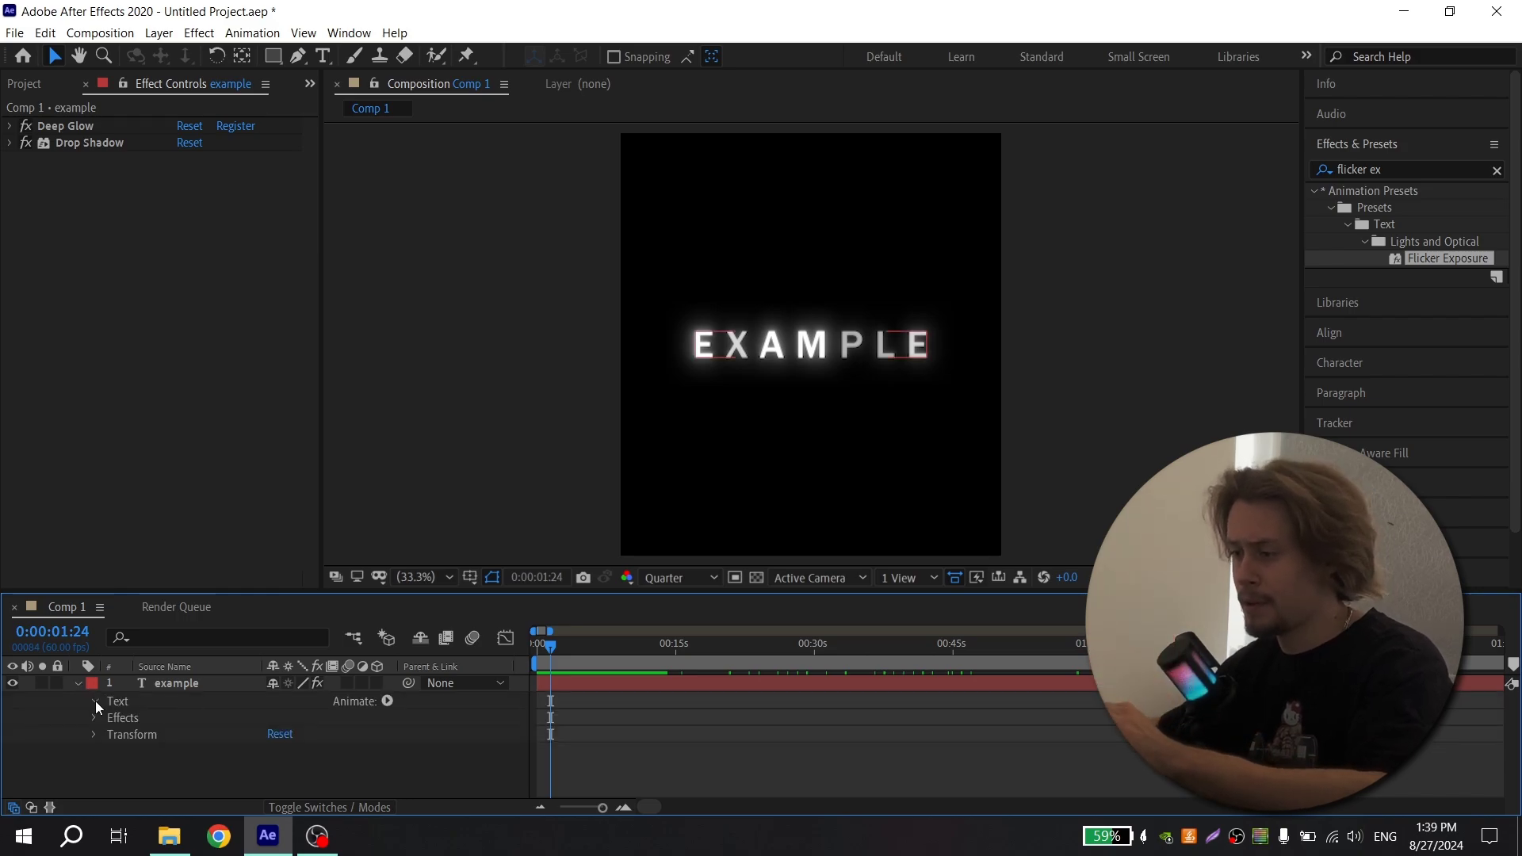
pyautogui.click(95, 701)
pyautogui.click(109, 768)
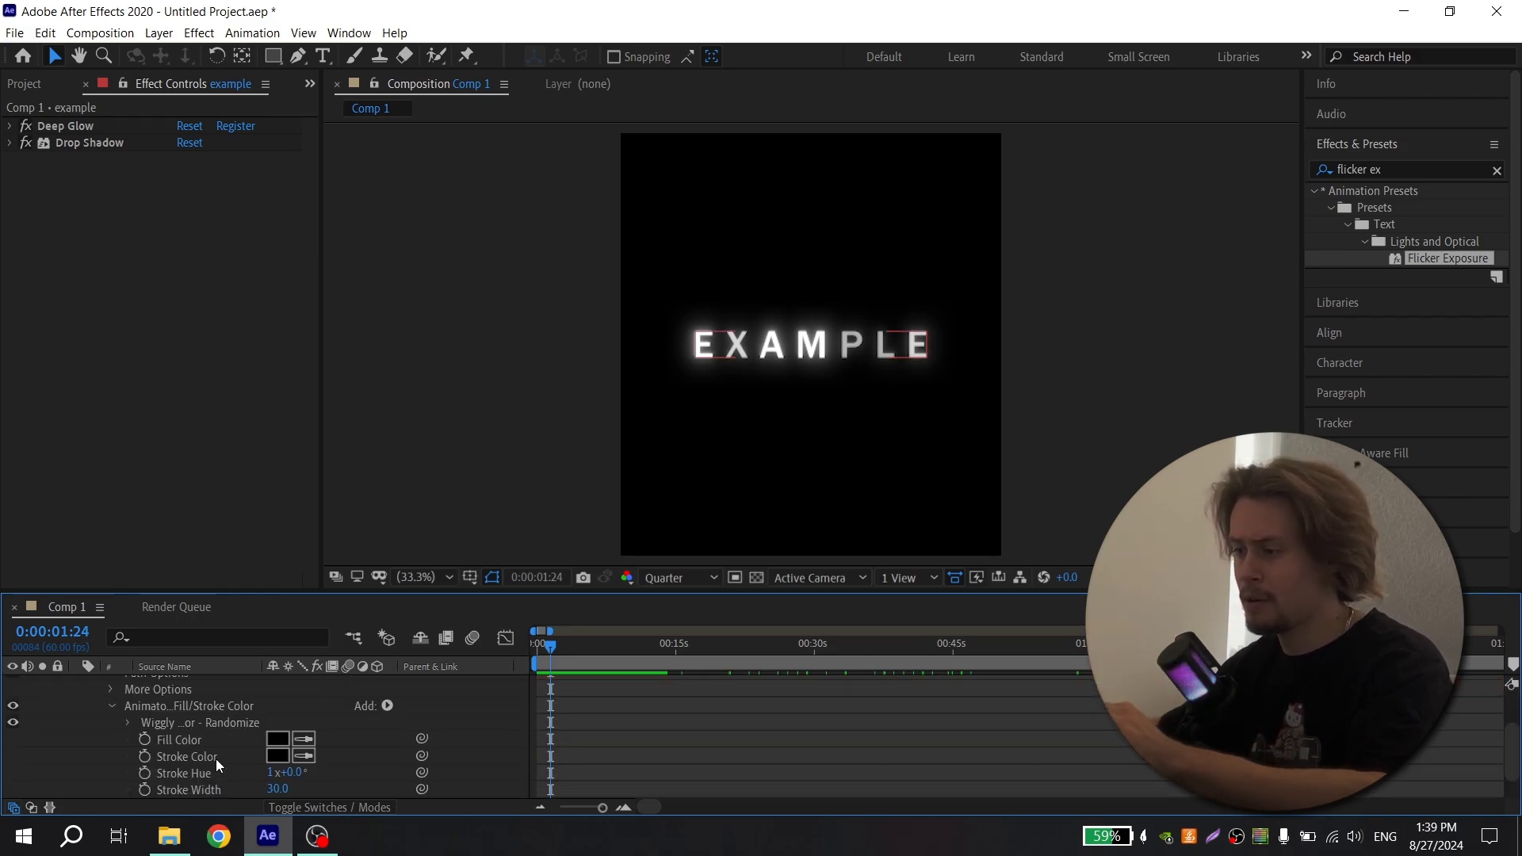
pyautogui.click(129, 739)
pyautogui.scroll(-3, 244, 735)
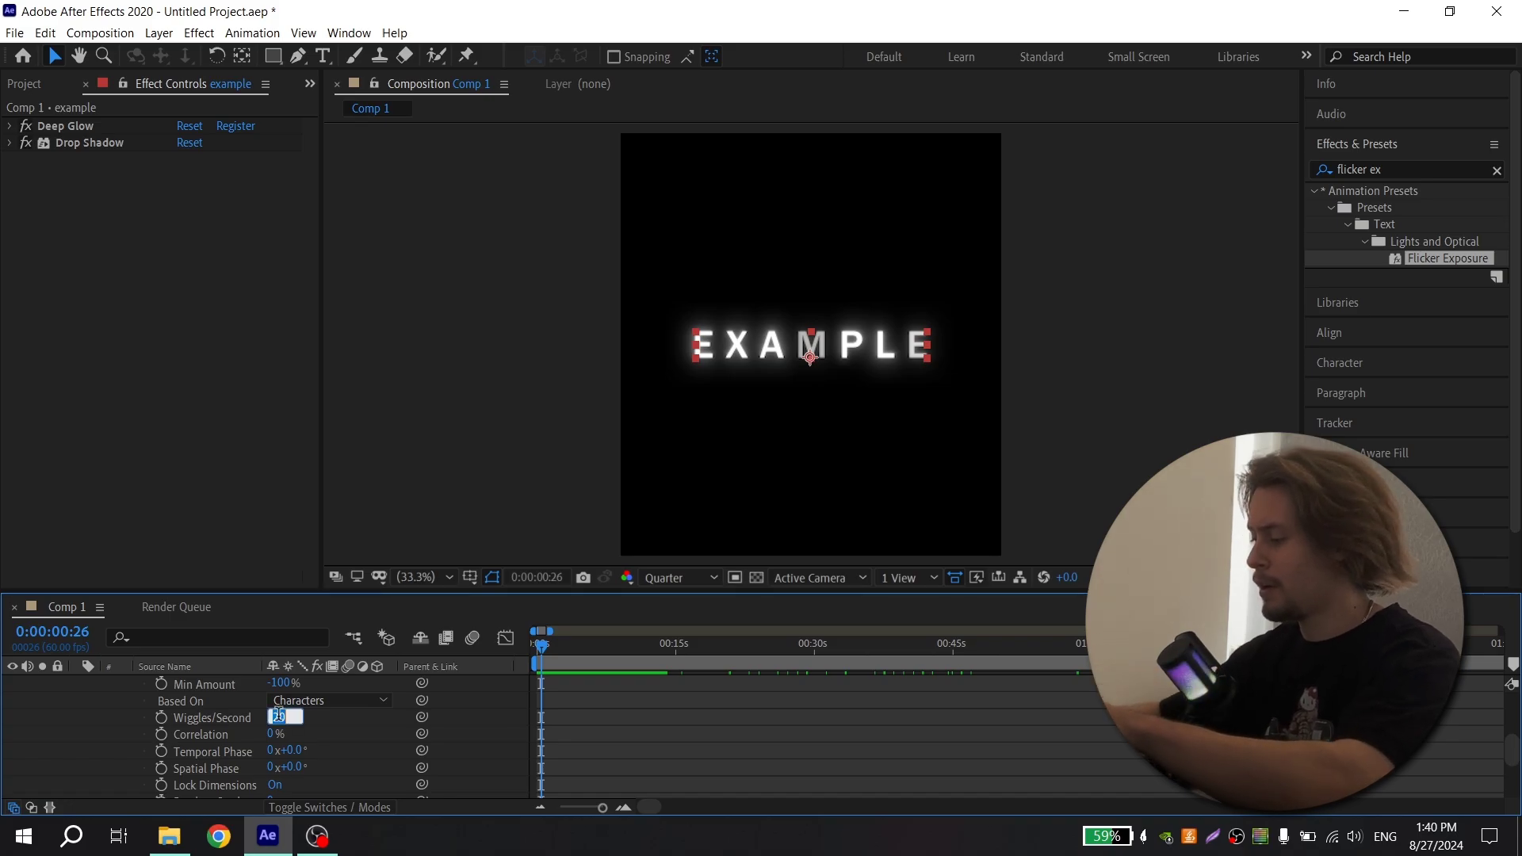
pyautogui.write('8')
pyautogui.press('Return')
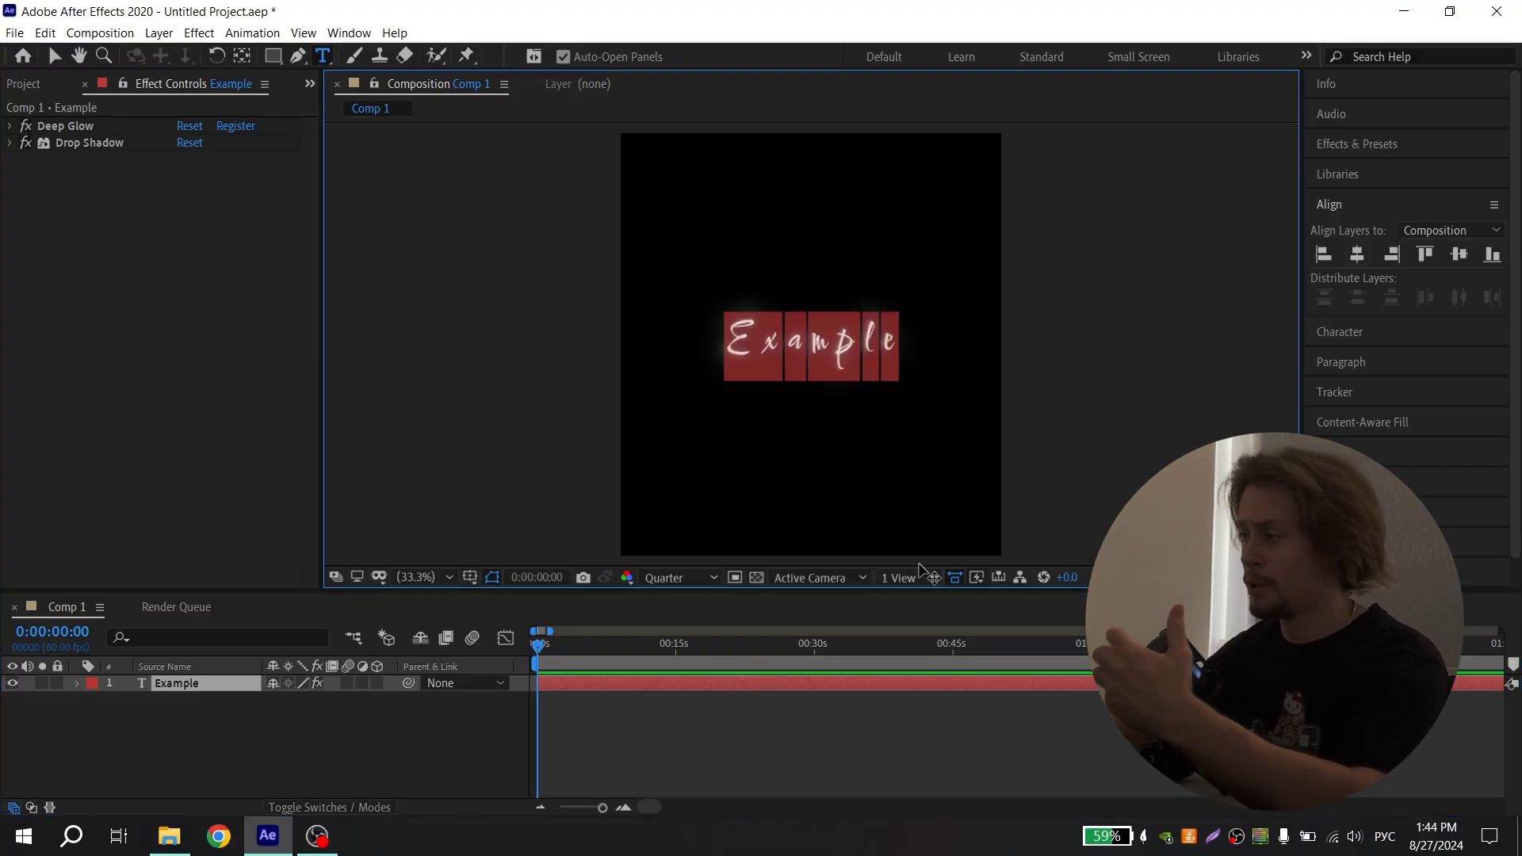
# - Reselect the Example layer, choose the Pen tool, and set viewer resolution to Full
pyautogui.click(755, 717)
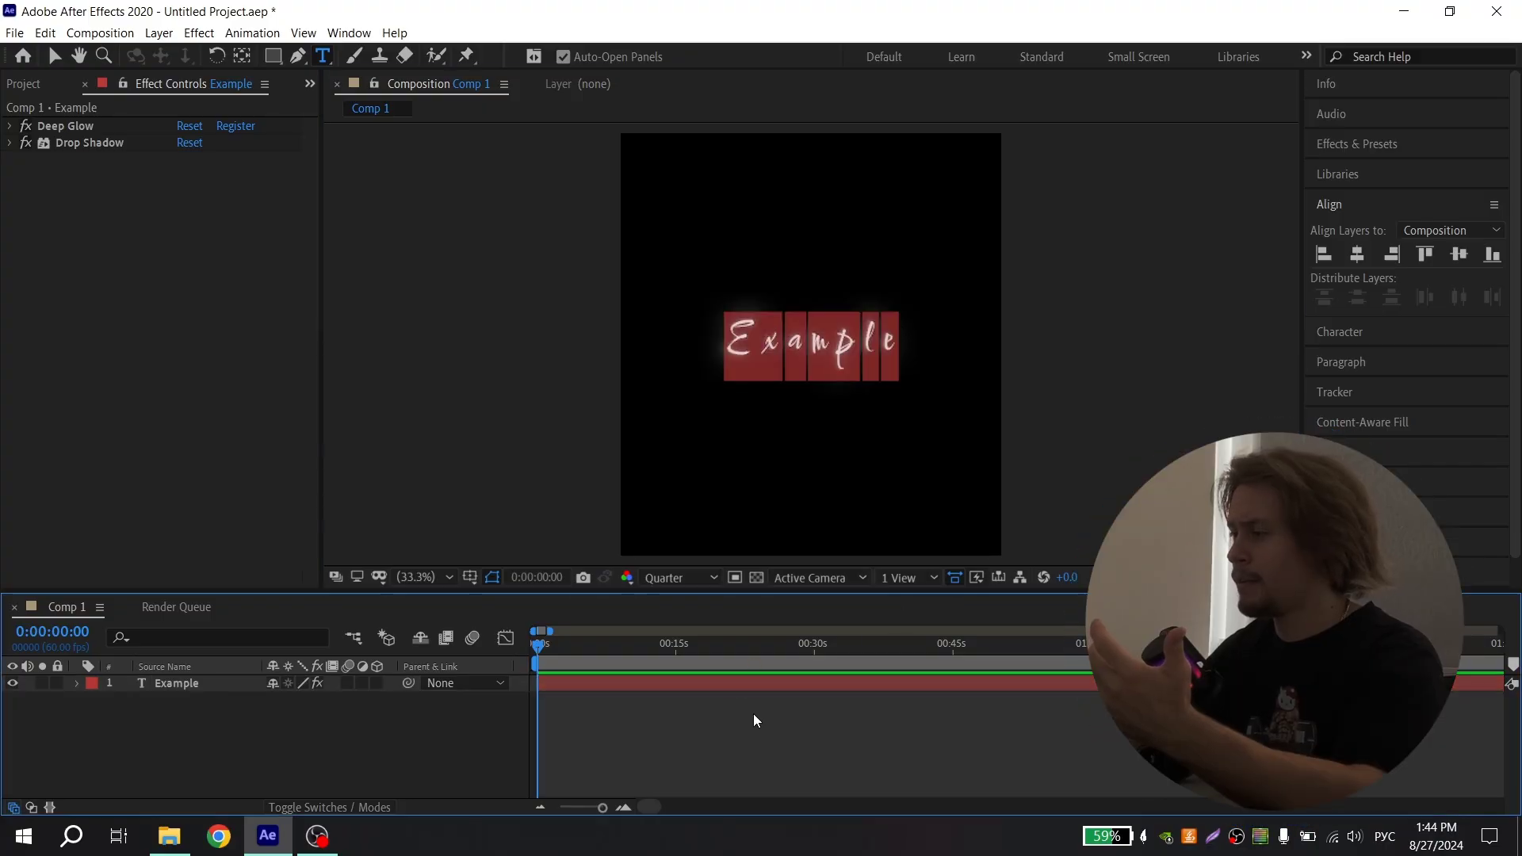
pyautogui.click(546, 684)
pyautogui.click(298, 59)
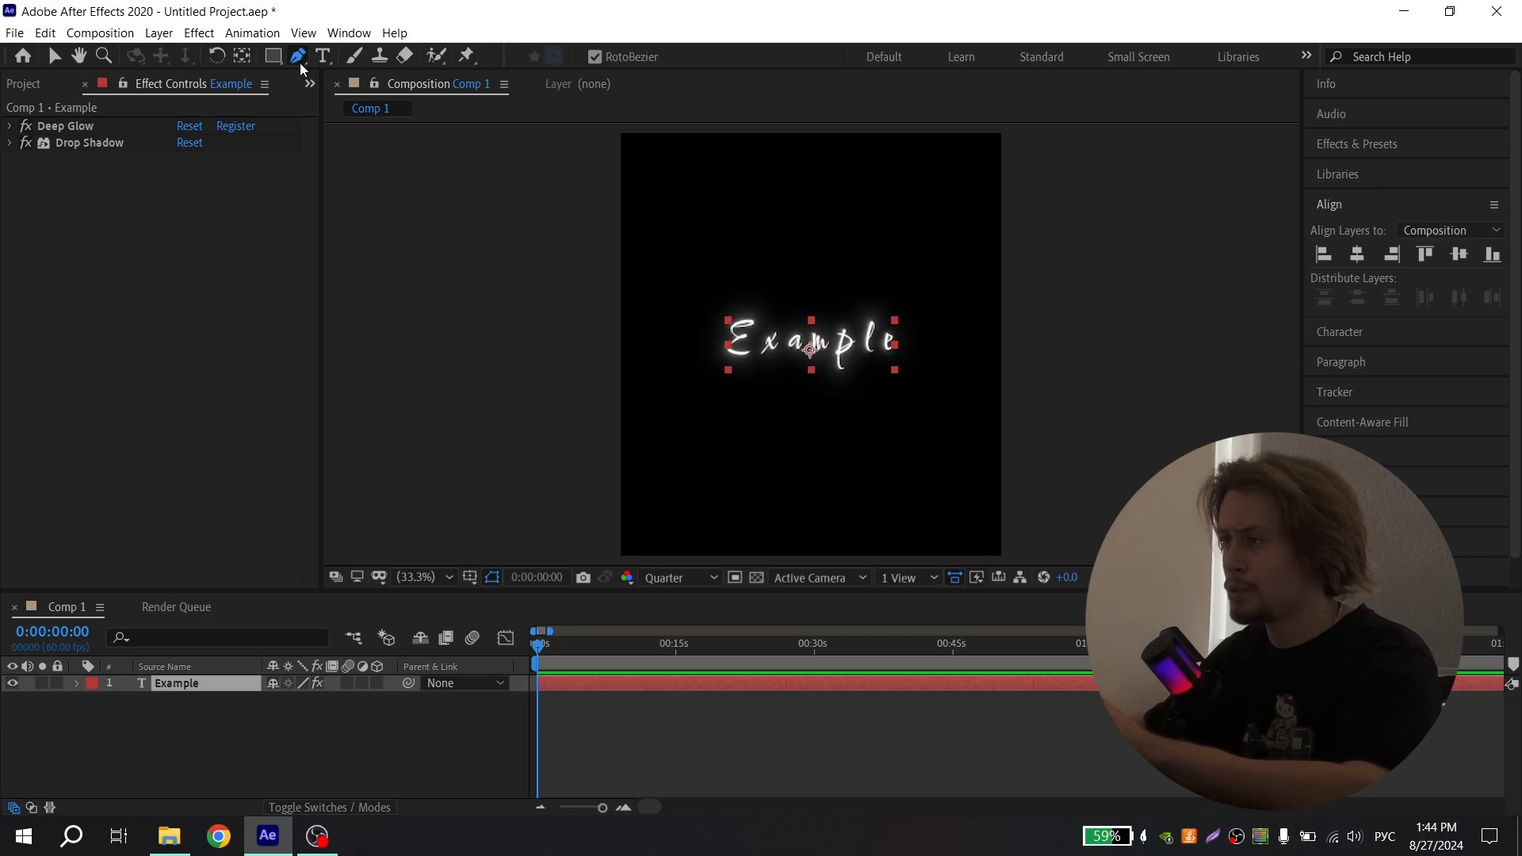
pyautogui.scroll(4, 790, 345)
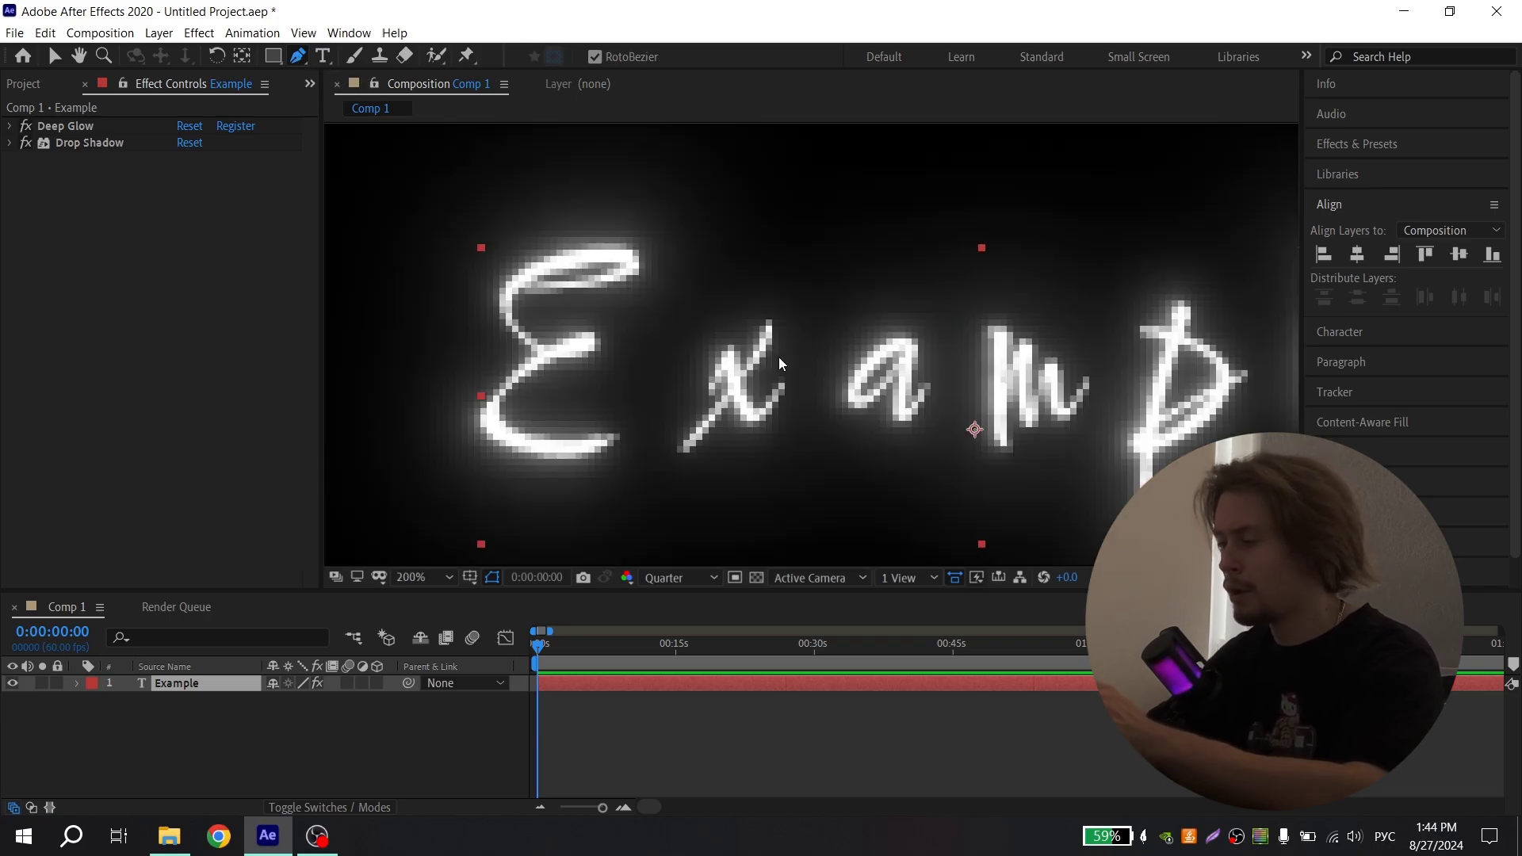
pyautogui.scroll(-2, 781, 363)
pyautogui.click(681, 577)
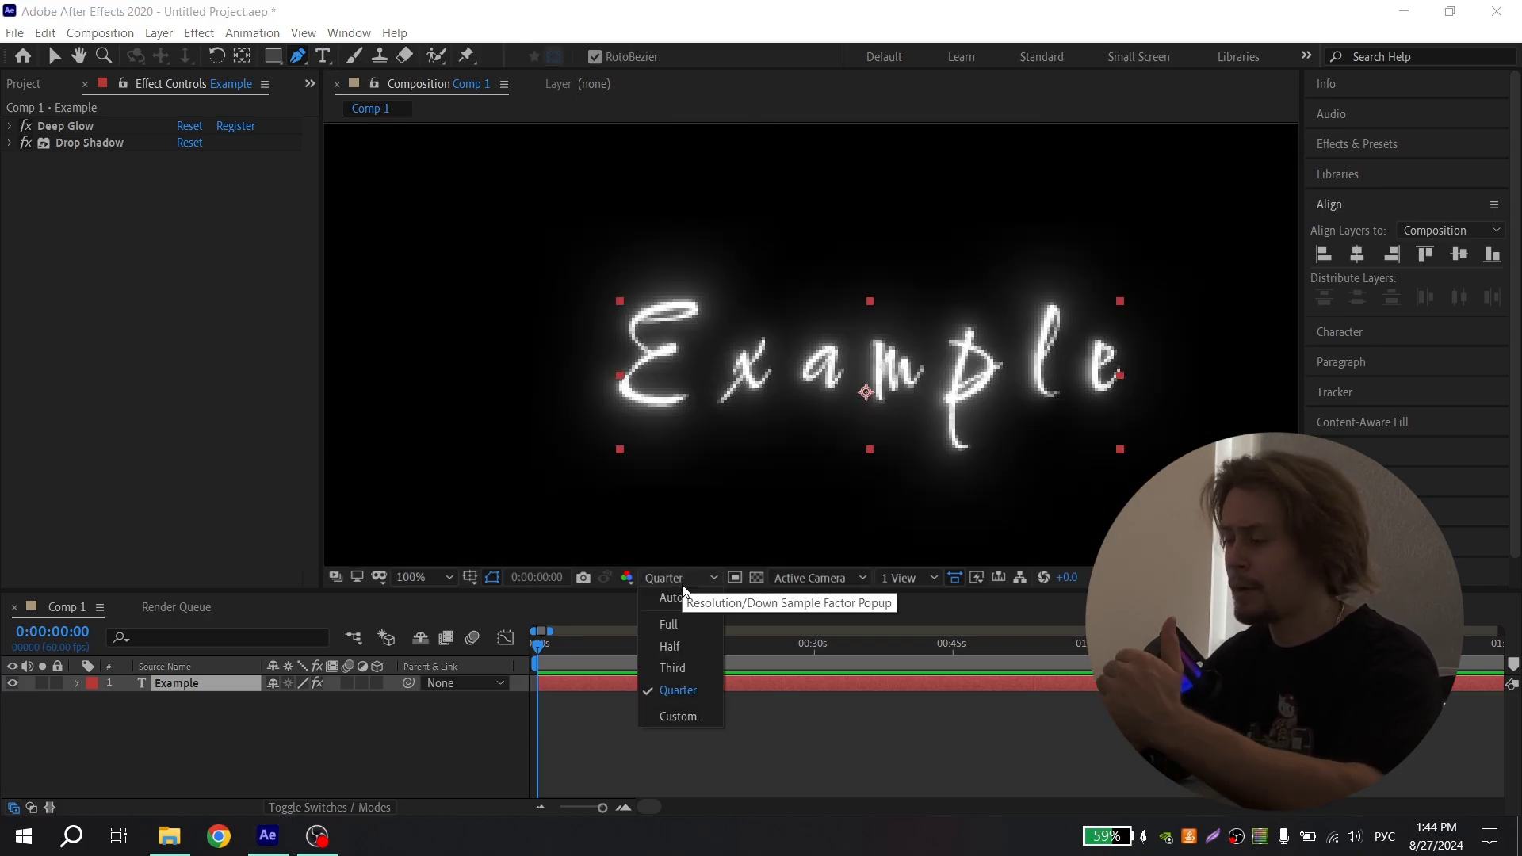
pyautogui.click(678, 624)
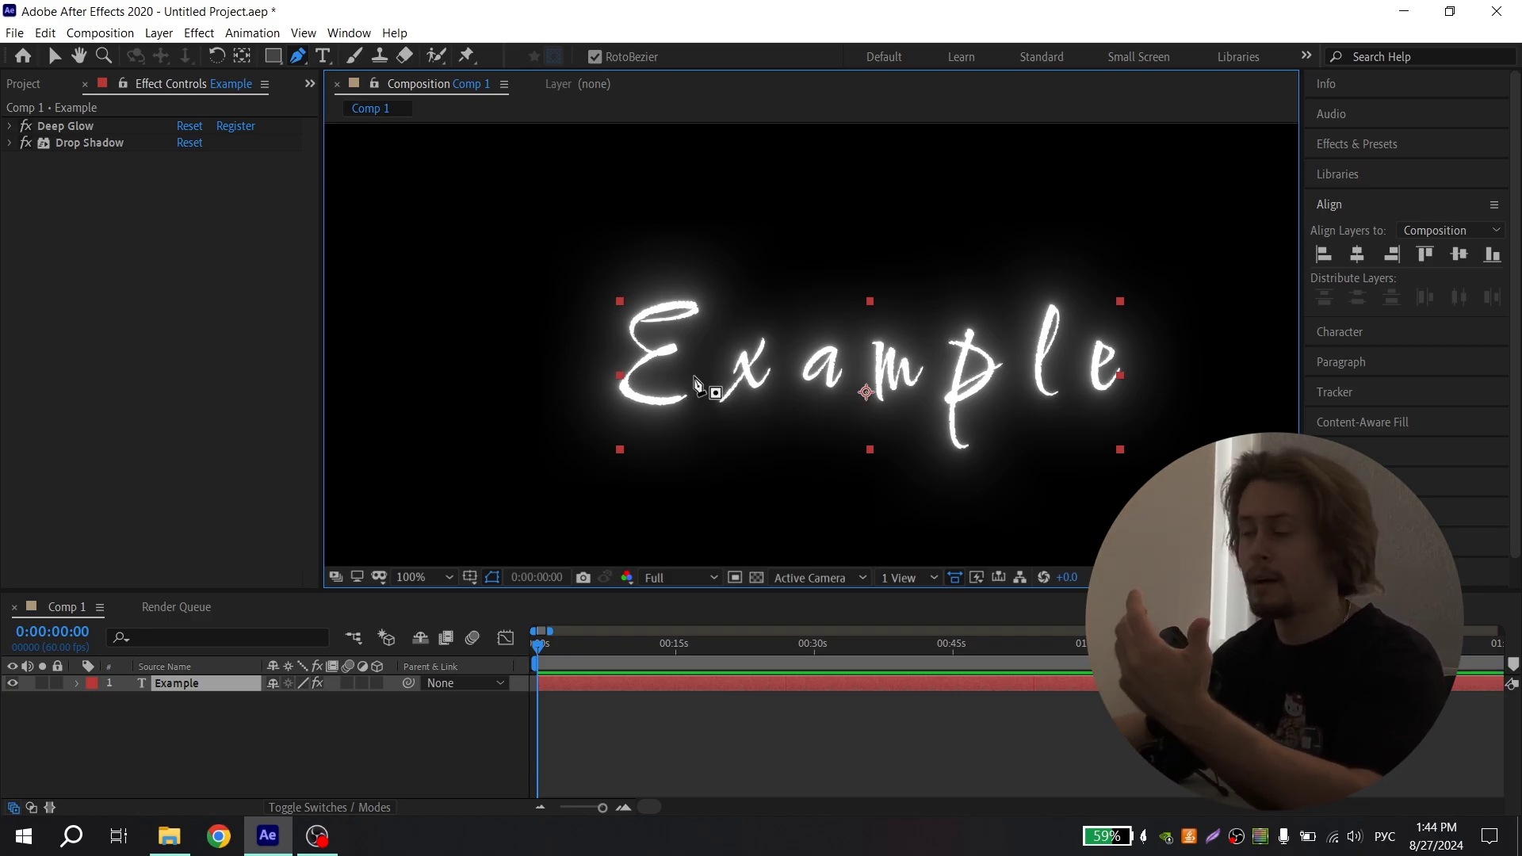
pyautogui.scroll(3, 666, 364)
pyautogui.scroll(-2, 1205, 342)
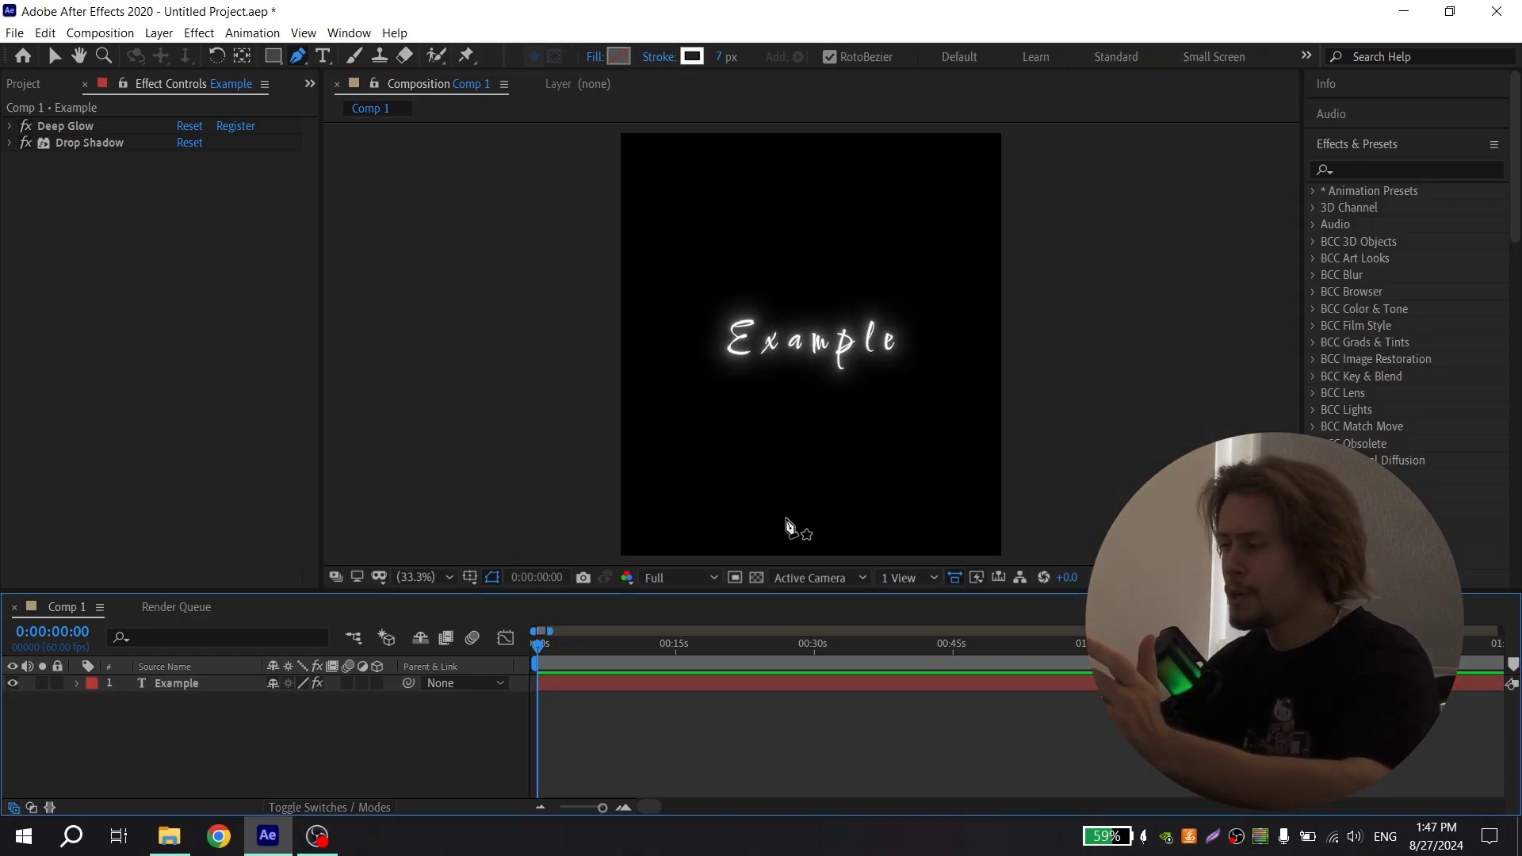
# - Return the preview to Quarter resolution and apply the Stroke effect to the Example layer
pyautogui.click(679, 577)
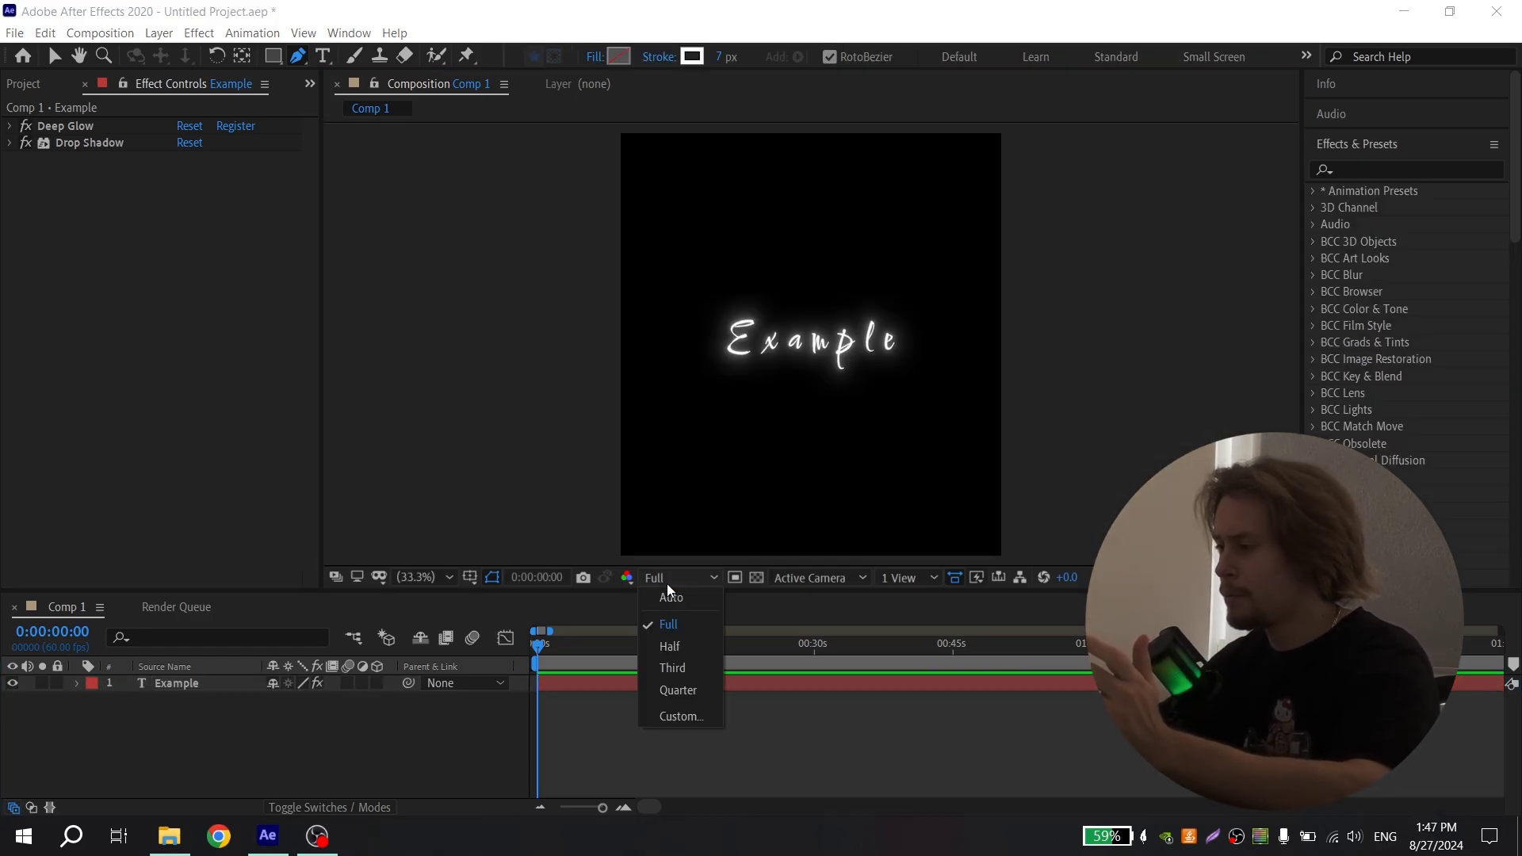
pyautogui.click(694, 691)
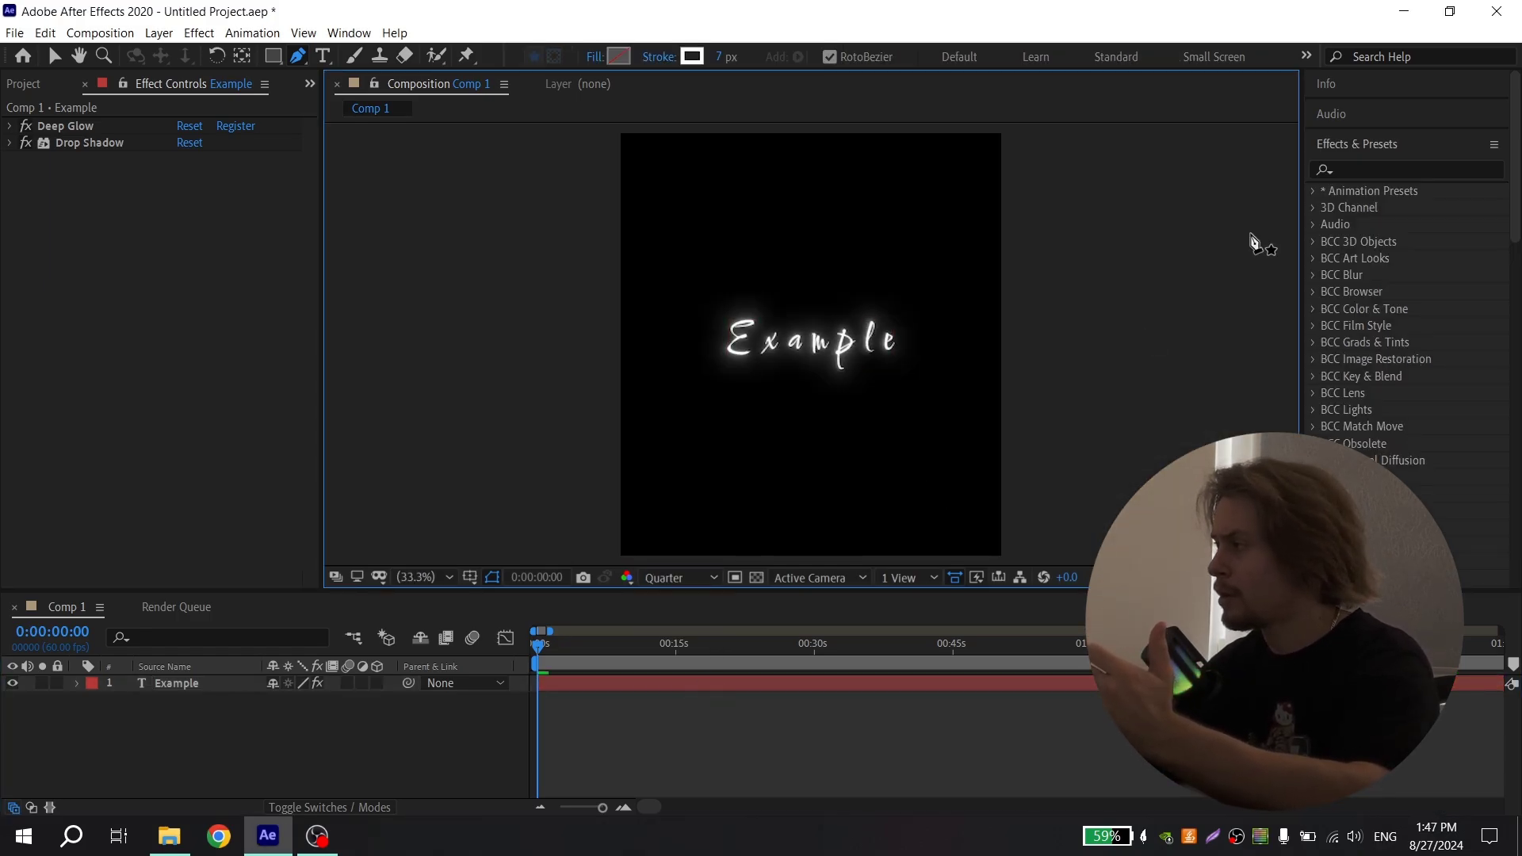
pyautogui.click(1358, 168)
pyautogui.write('stroke')
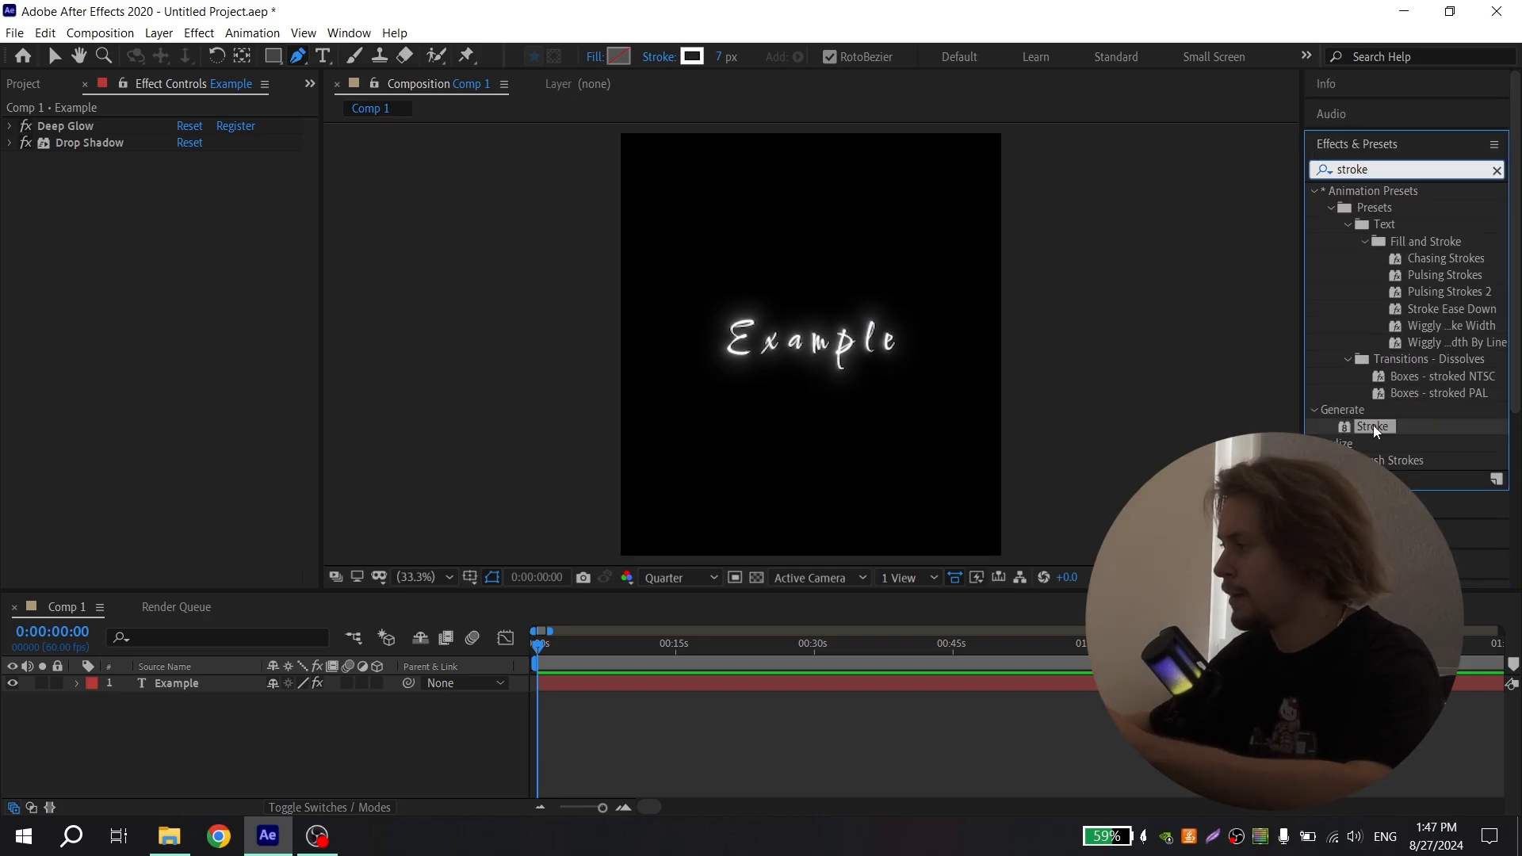
pyautogui.moveTo(1372, 426); pyautogui.dragTo(771, 685)
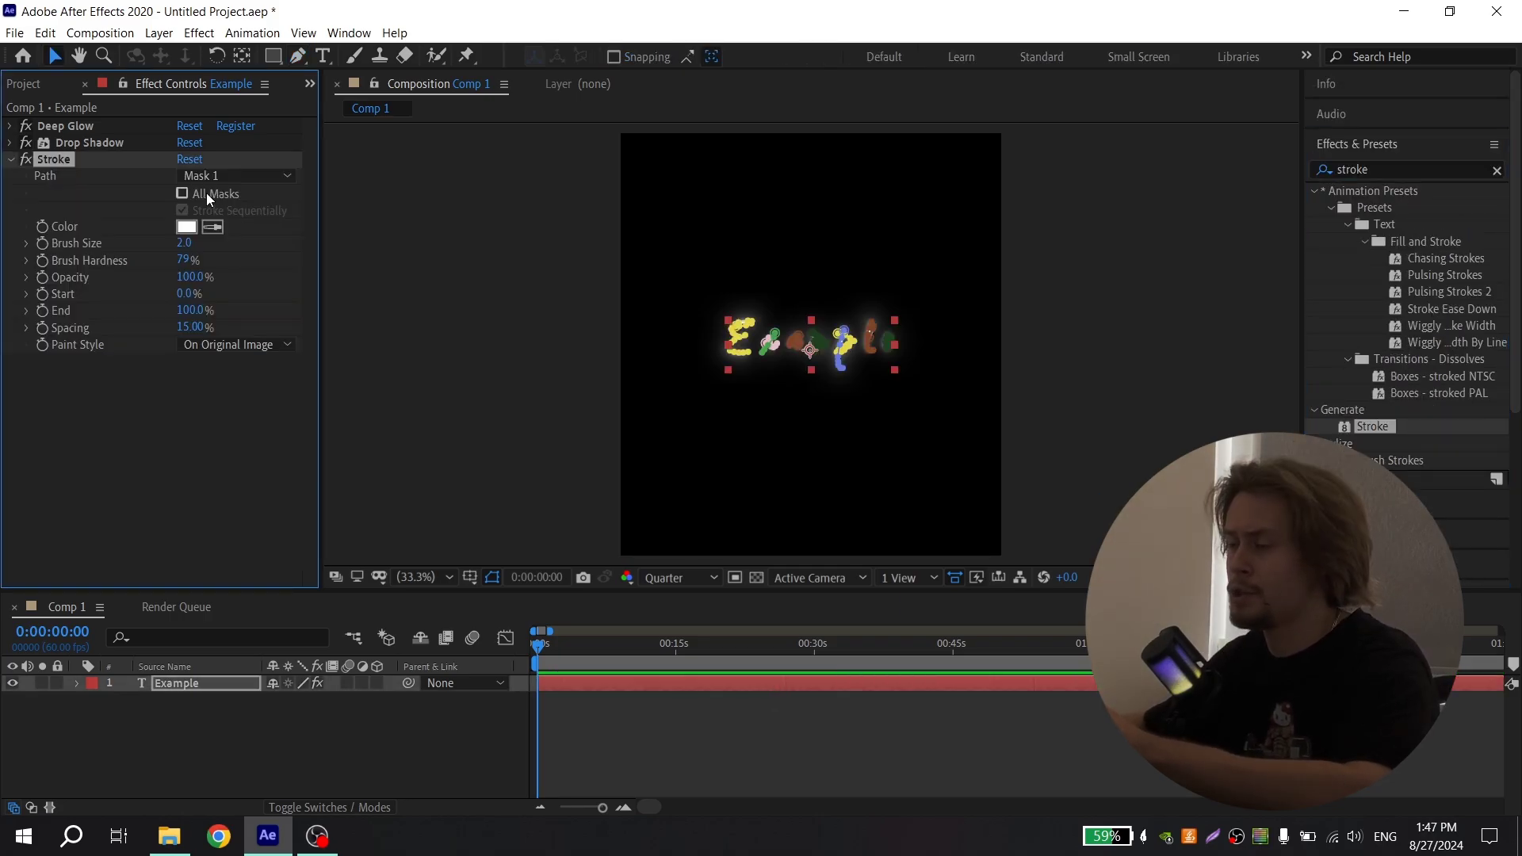
# - Set Stroke to All Masks with paint style Reveal Original Image
pyautogui.click(182, 193)
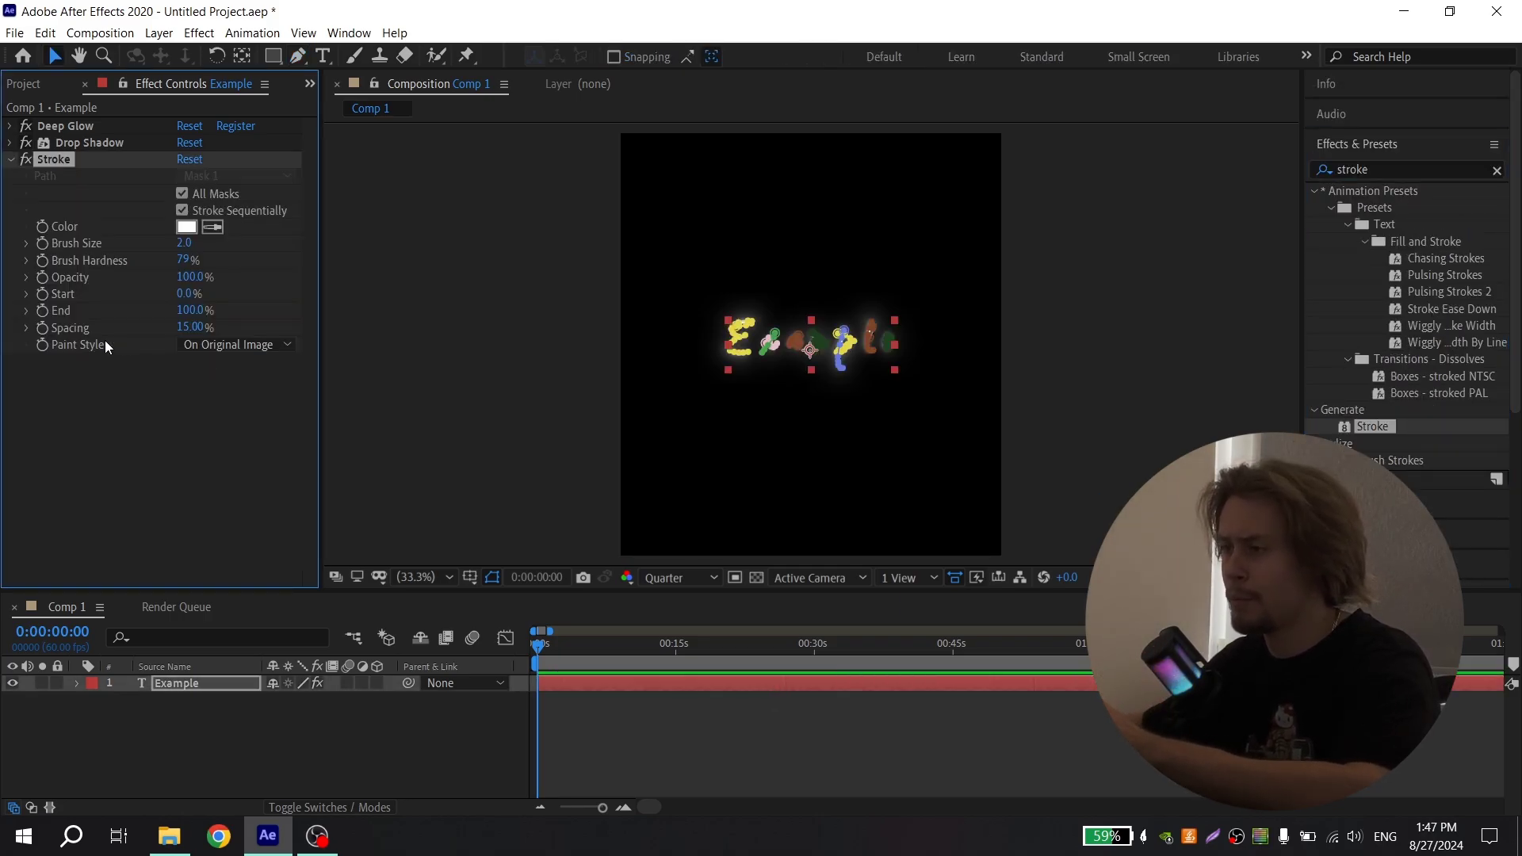
pyautogui.click(201, 343)
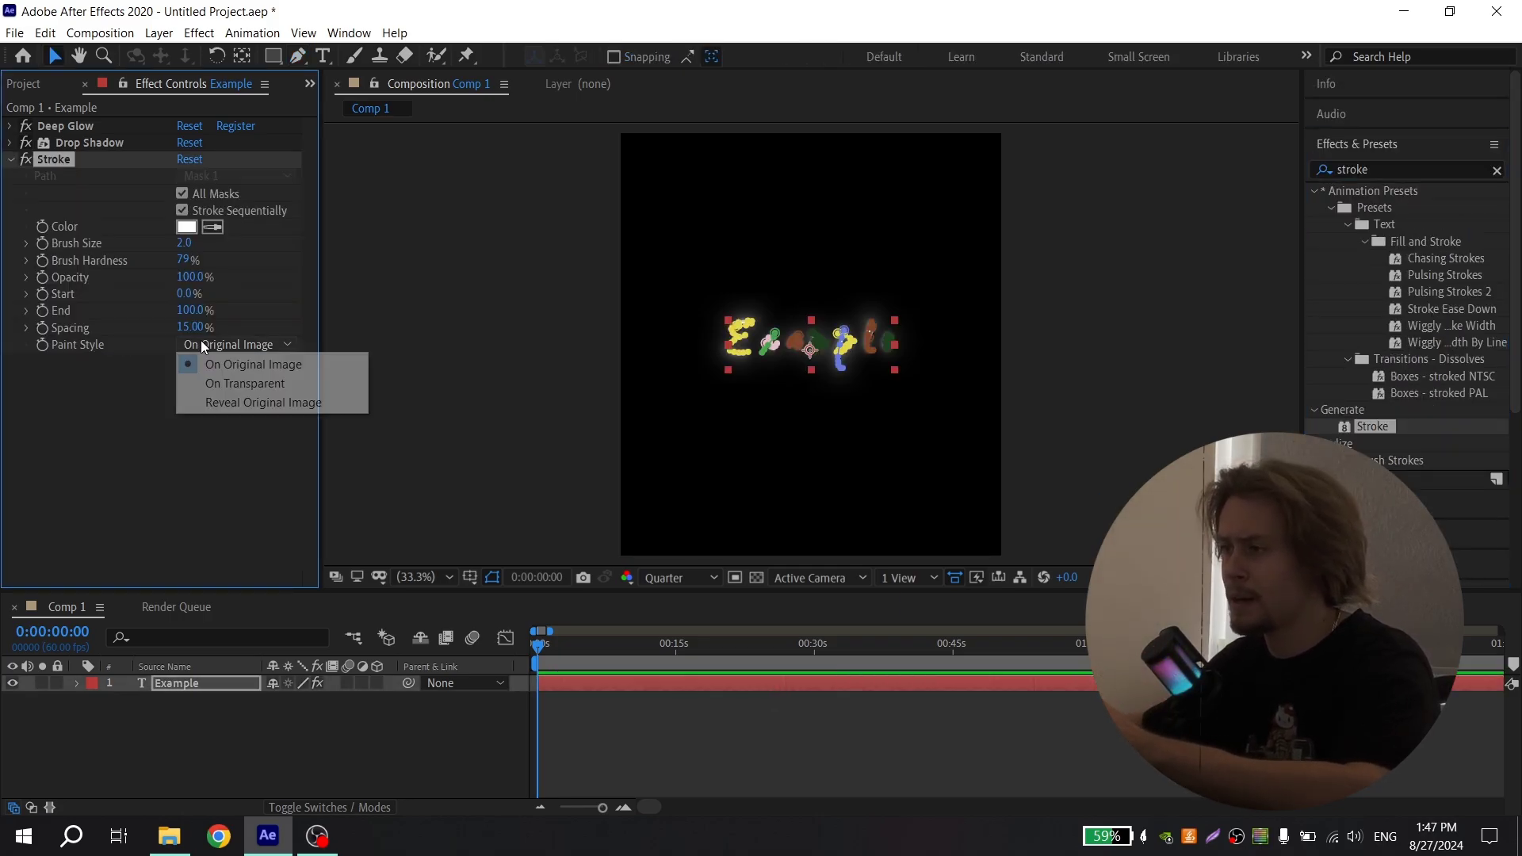
pyautogui.click(254, 402)
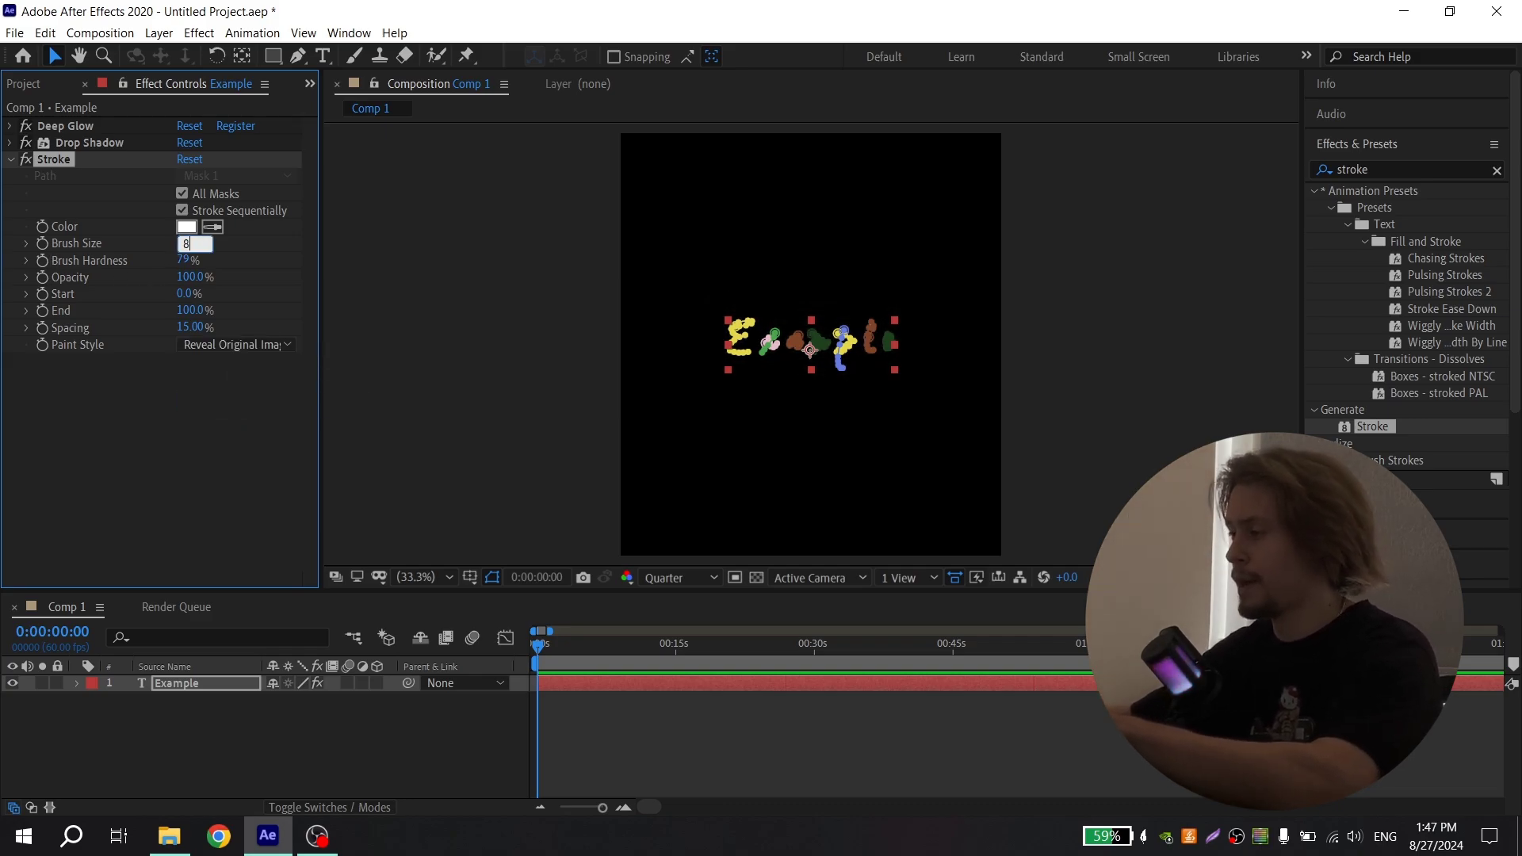
pyautogui.click(597, 719)
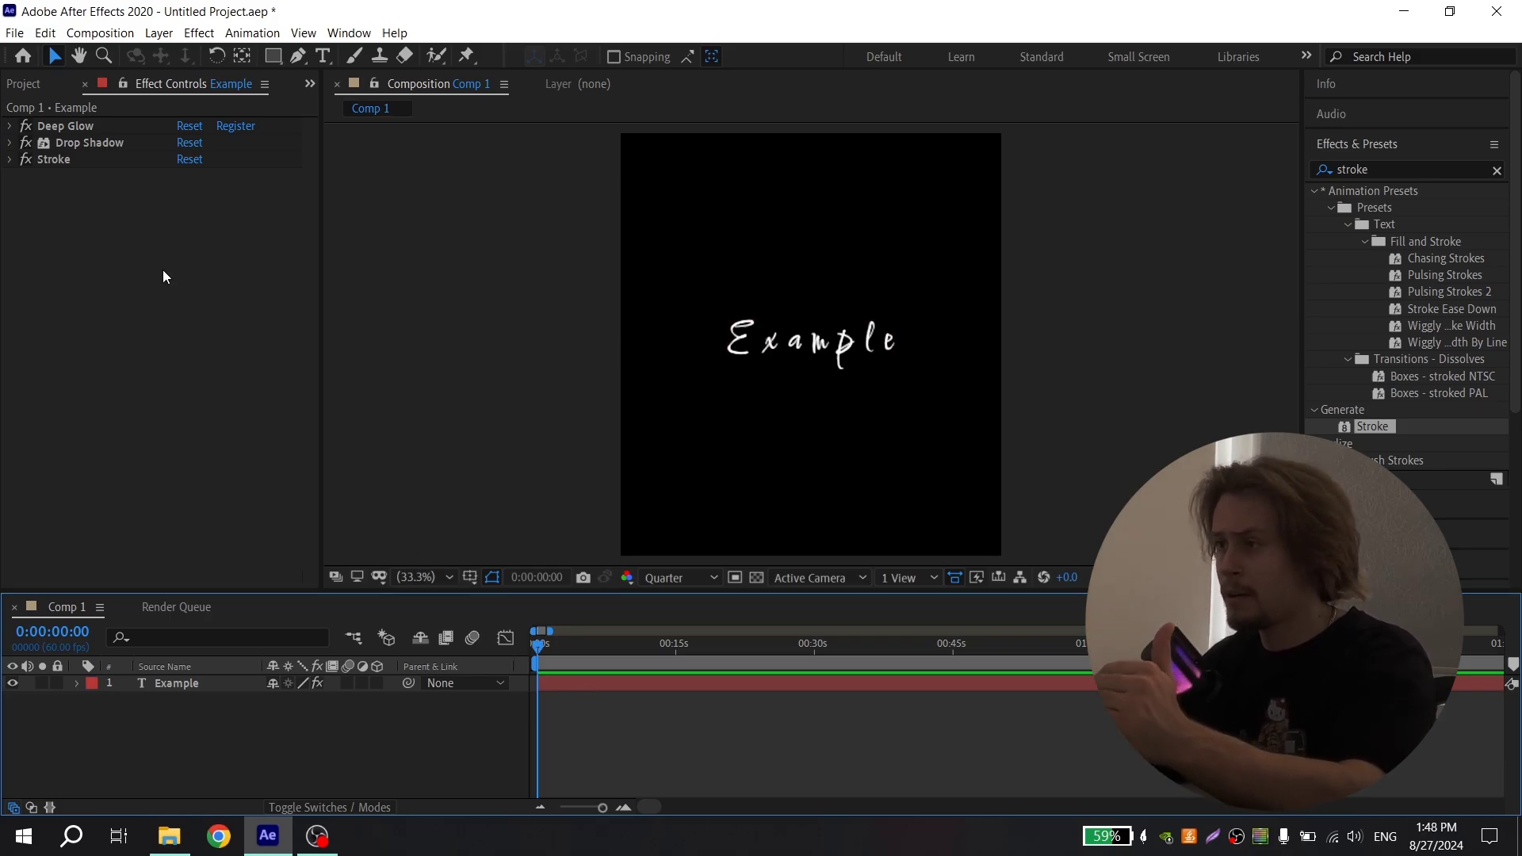
# - Move Stroke to the top of the effect stack and keyframe its End at 0%
pyautogui.moveTo(63, 162); pyautogui.dragTo(75, 124)
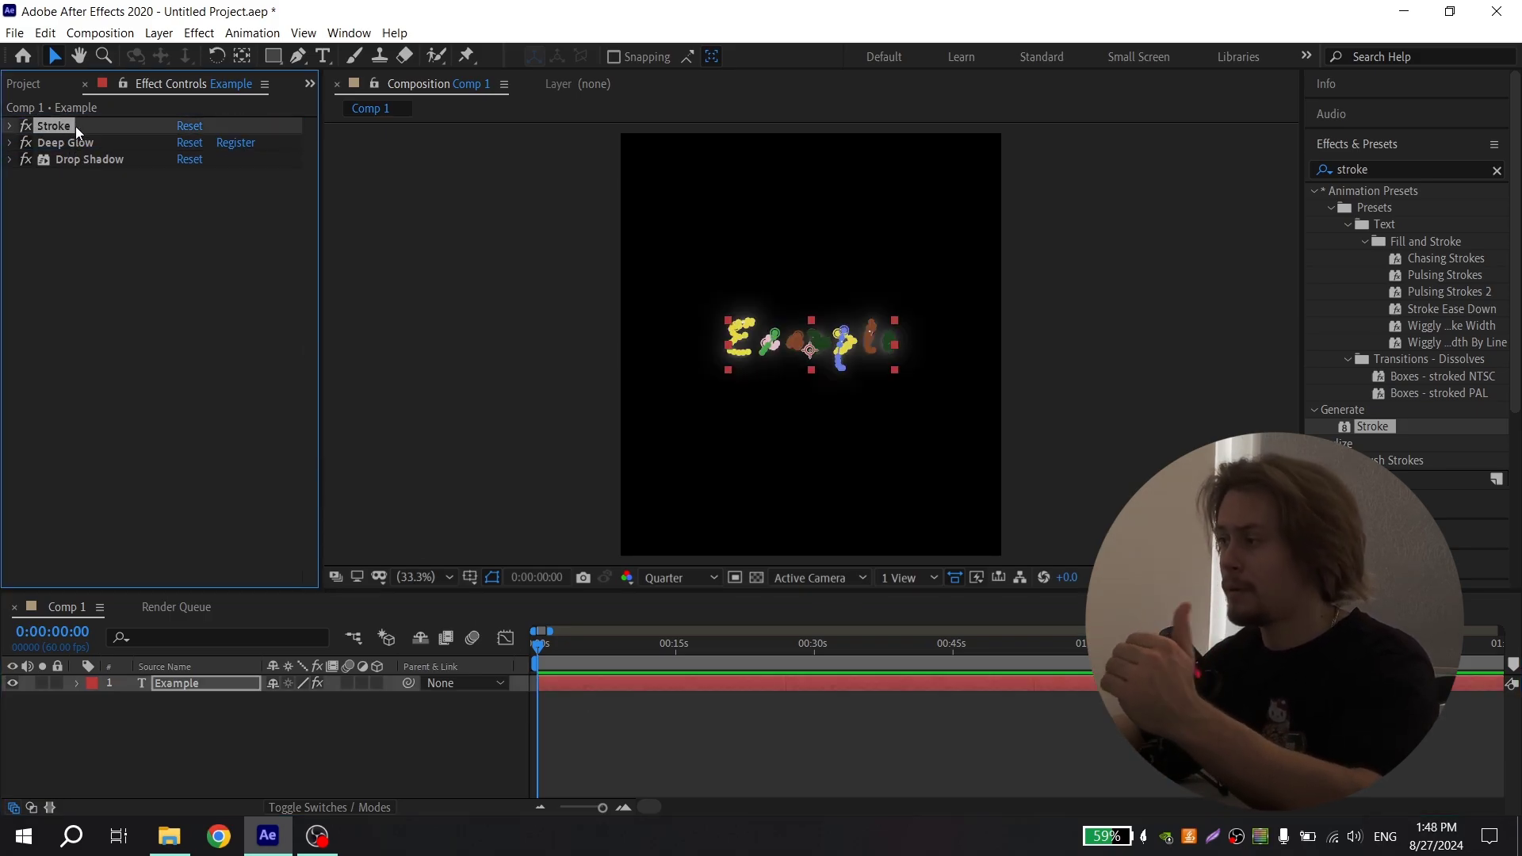
pyautogui.click(10, 127)
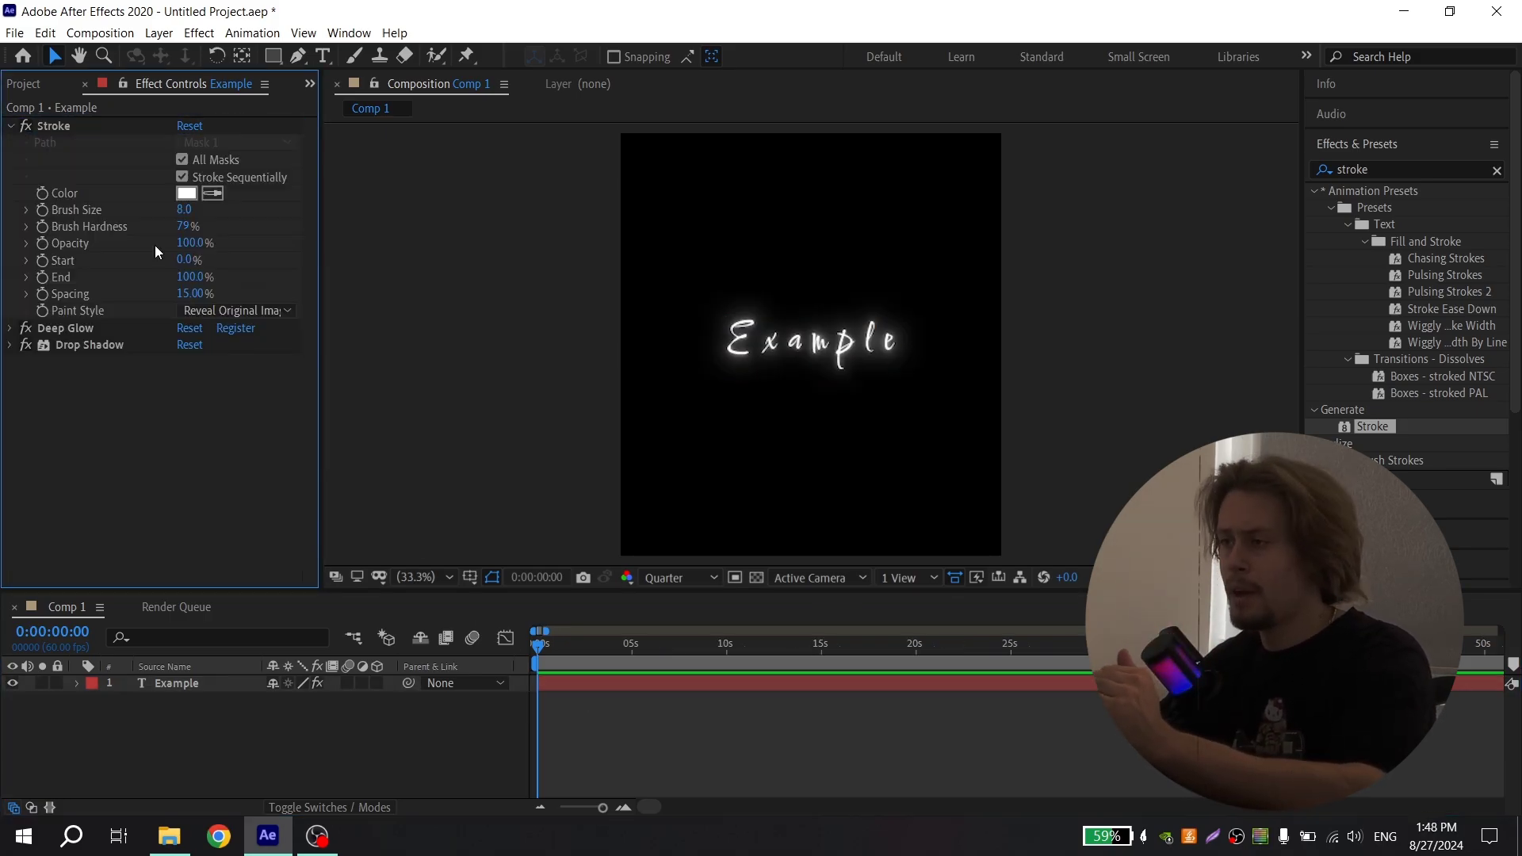
pyautogui.click(42, 276)
pyautogui.click(187, 277)
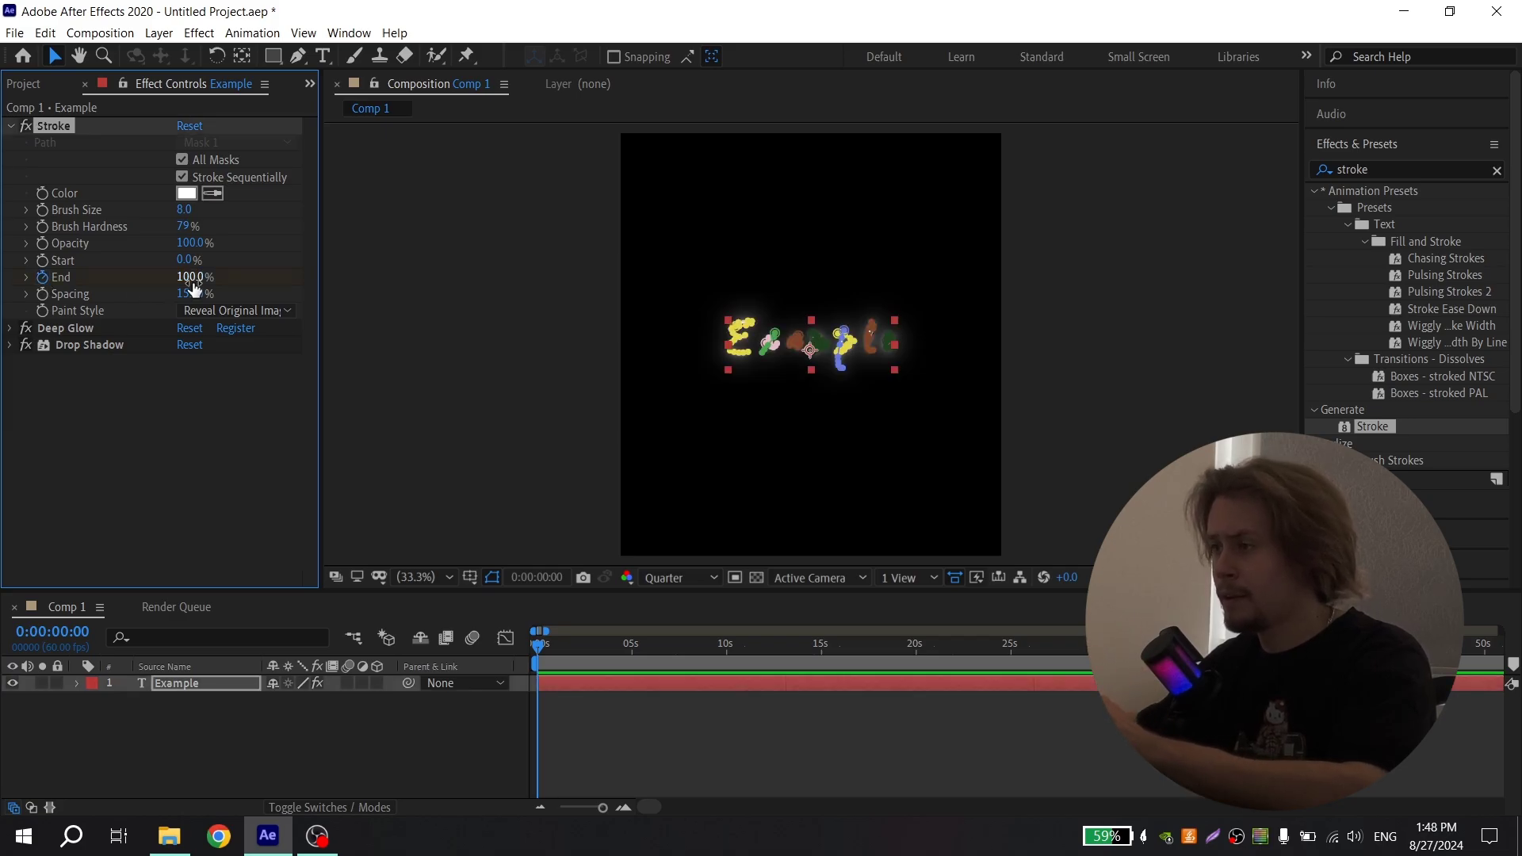
pyautogui.write('0')
pyautogui.press('Return')
# - Keyframe Stroke End at 100% at about 3:24
pyautogui.scroll(2, 494, 710)
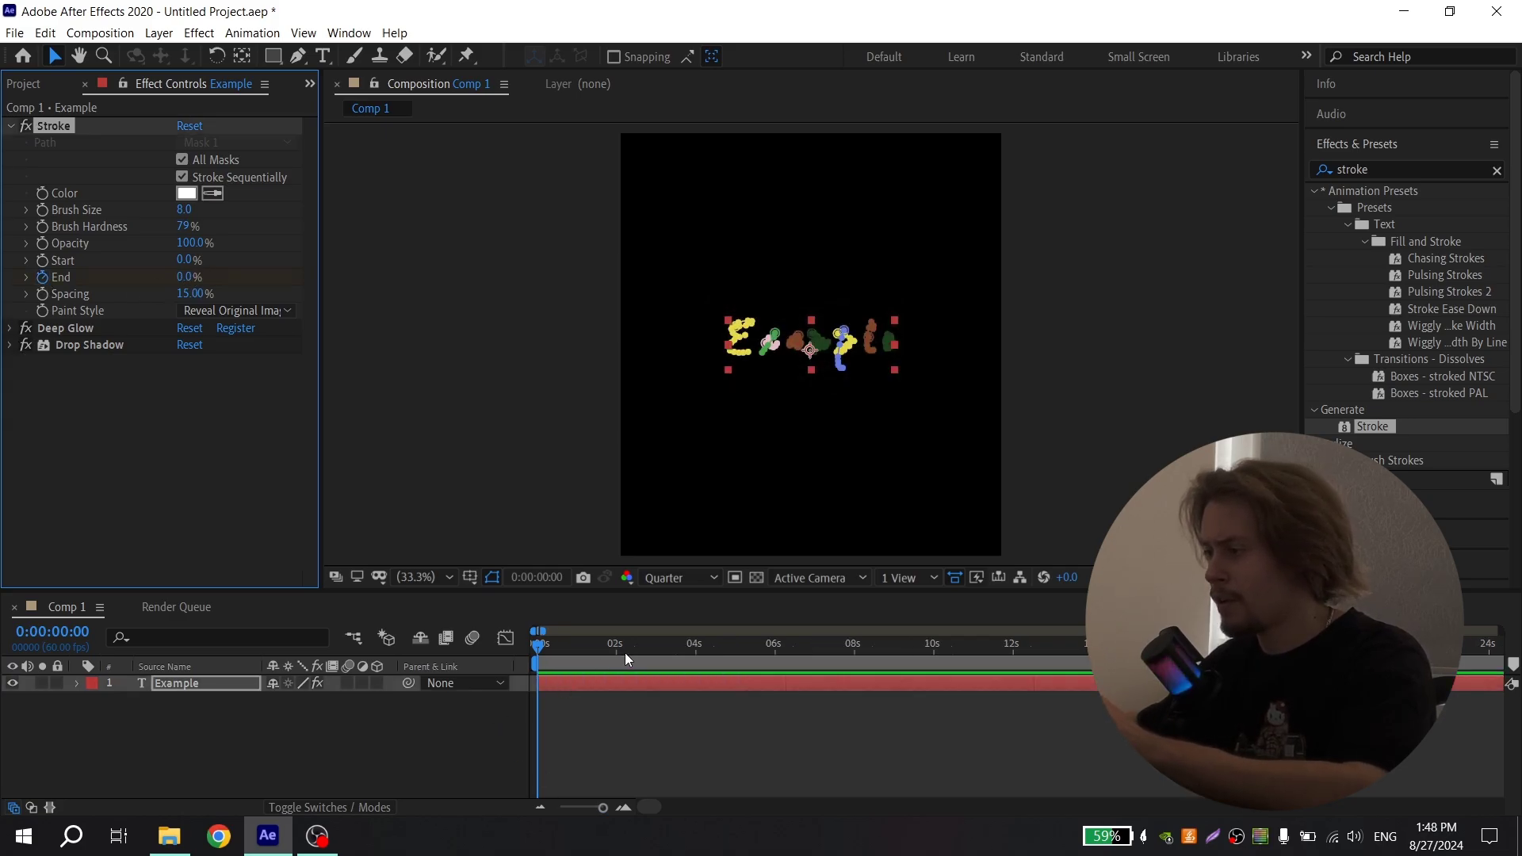
pyautogui.click(672, 645)
pyautogui.click(187, 277)
pyautogui.write('100')
pyautogui.press('Return')
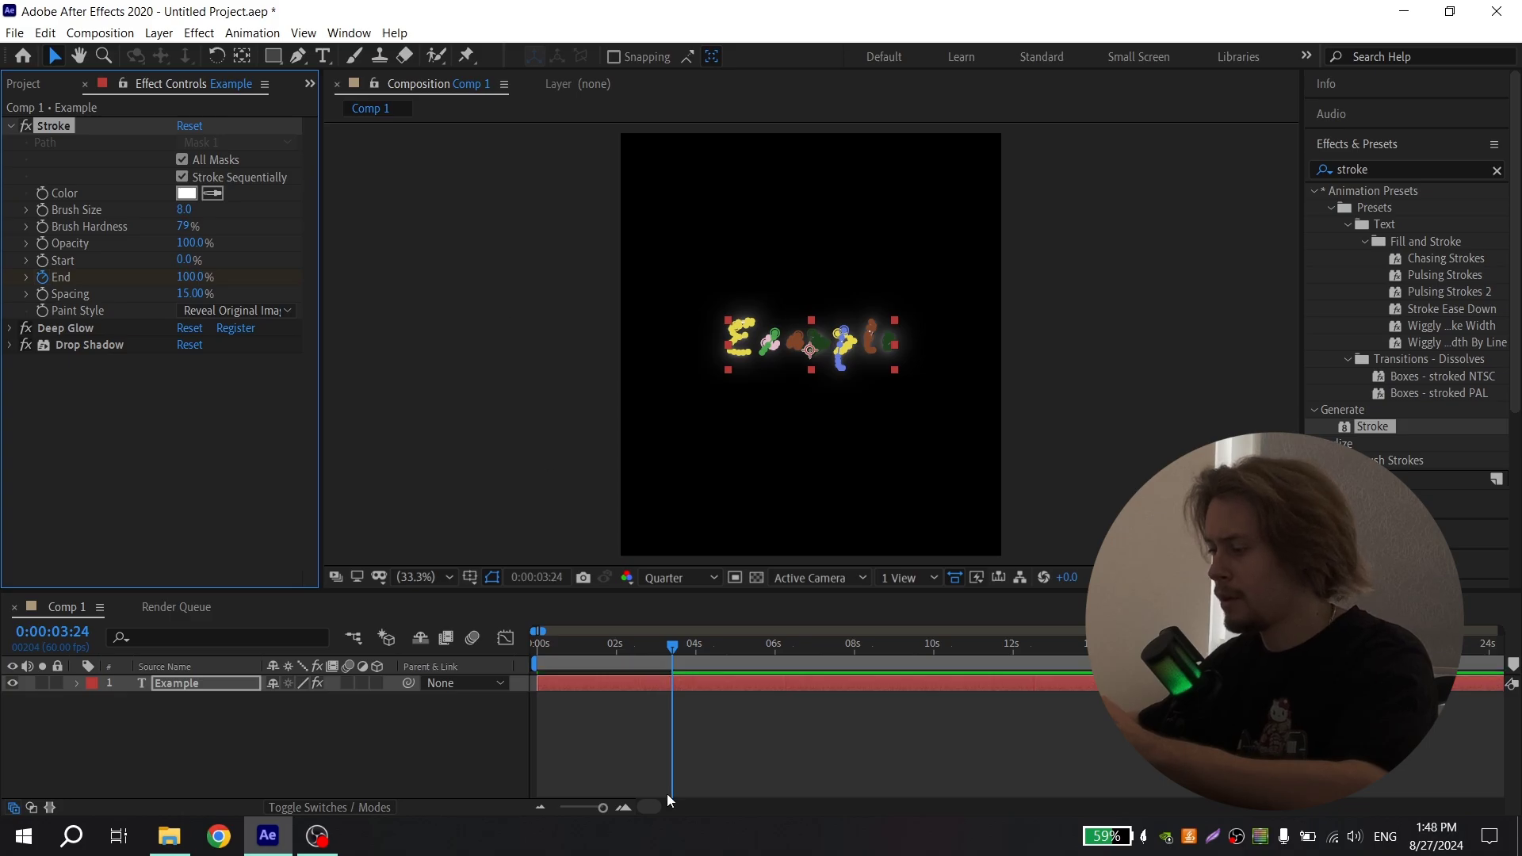
# - Ease the End keyframes in the speed graph so the reveal starts fast, then preview
pyautogui.press('u')
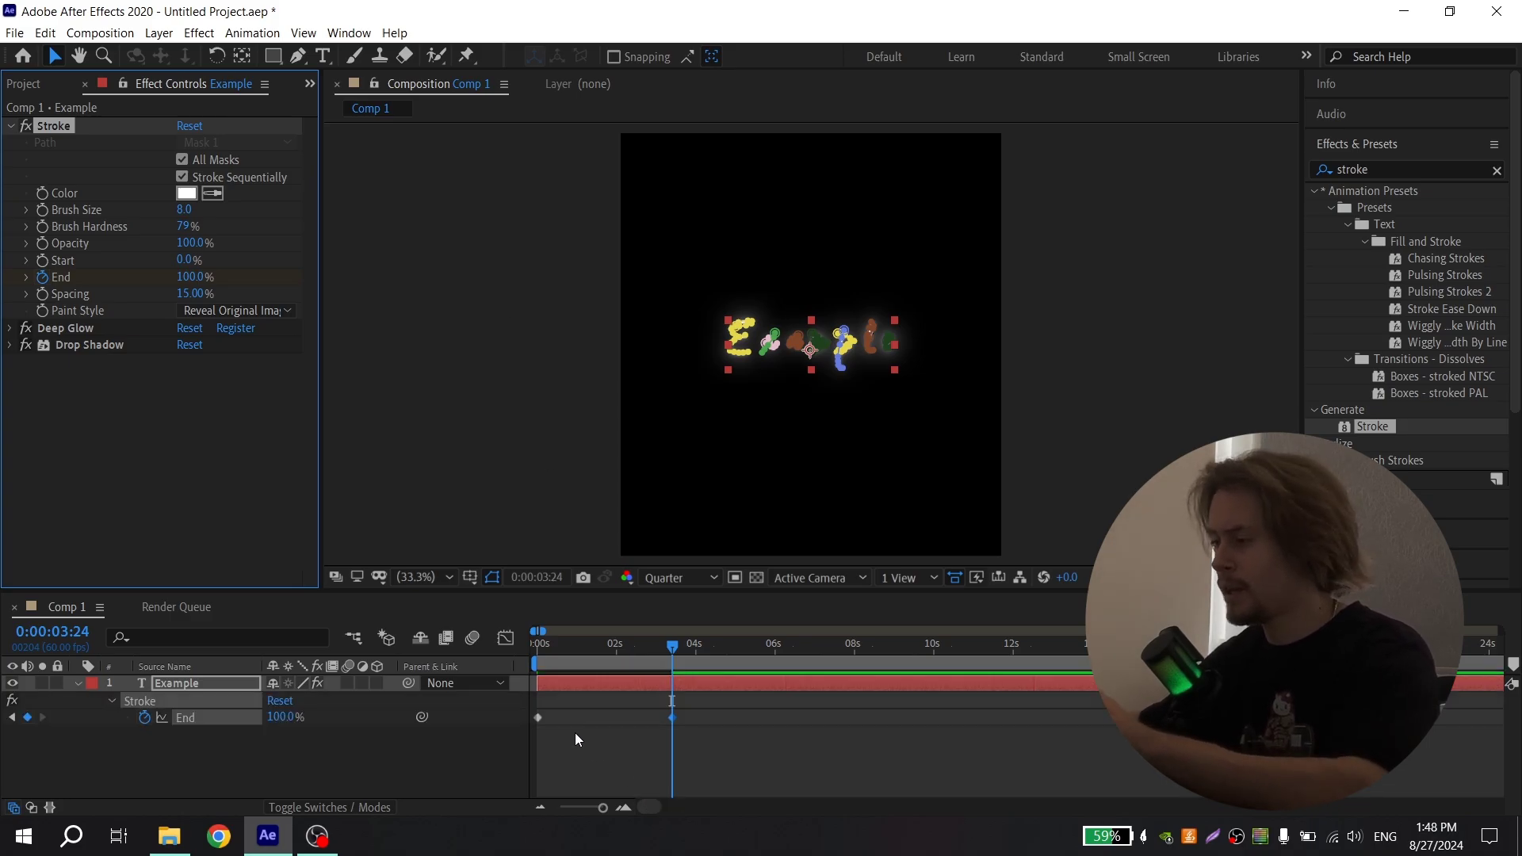
pyautogui.click(516, 737)
pyautogui.scroll(2, 515, 737)
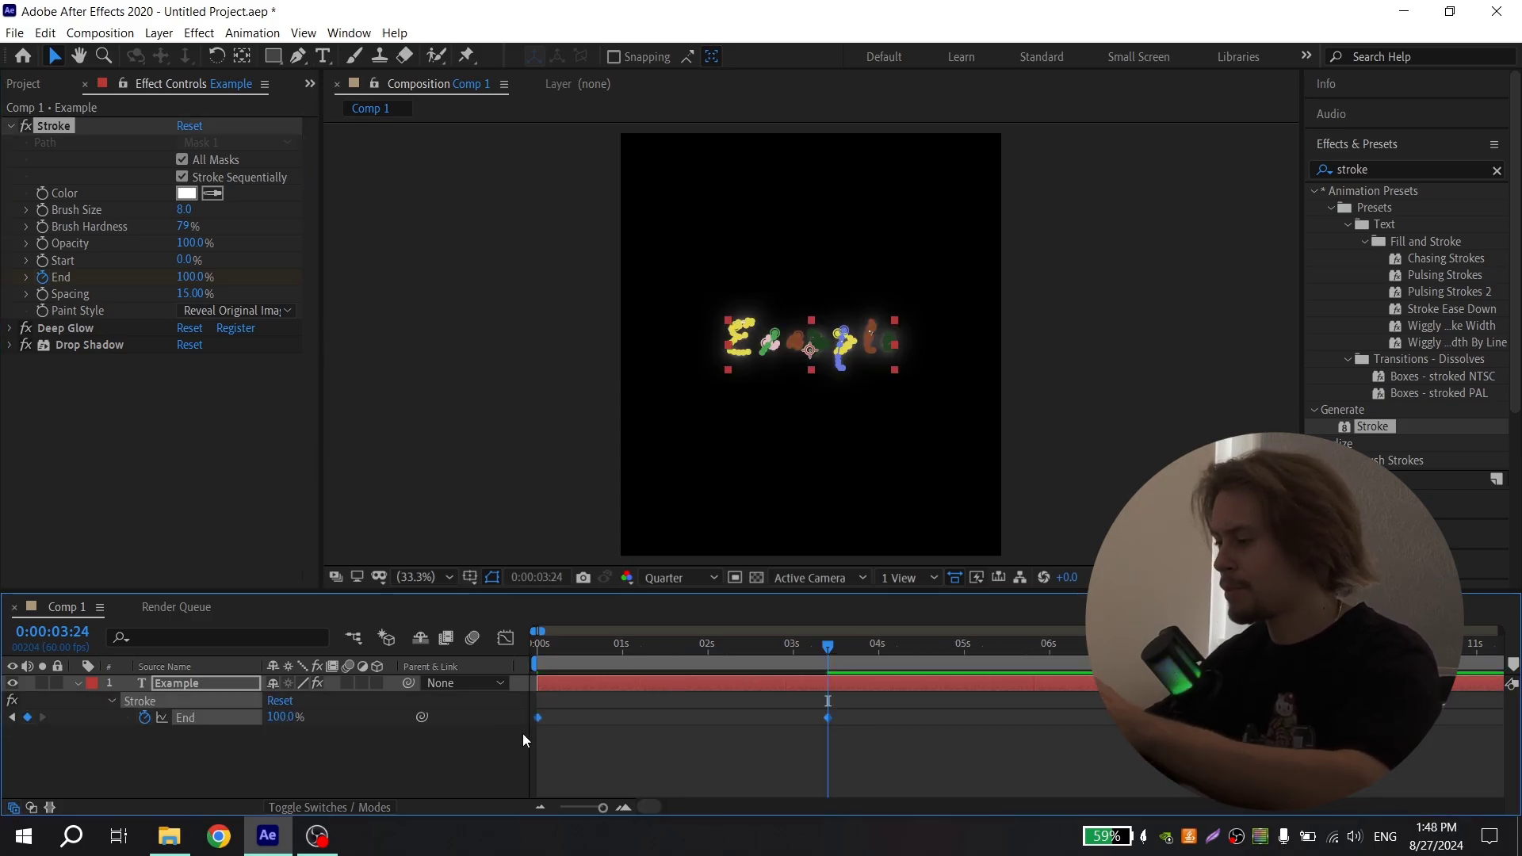
pyautogui.click(506, 639)
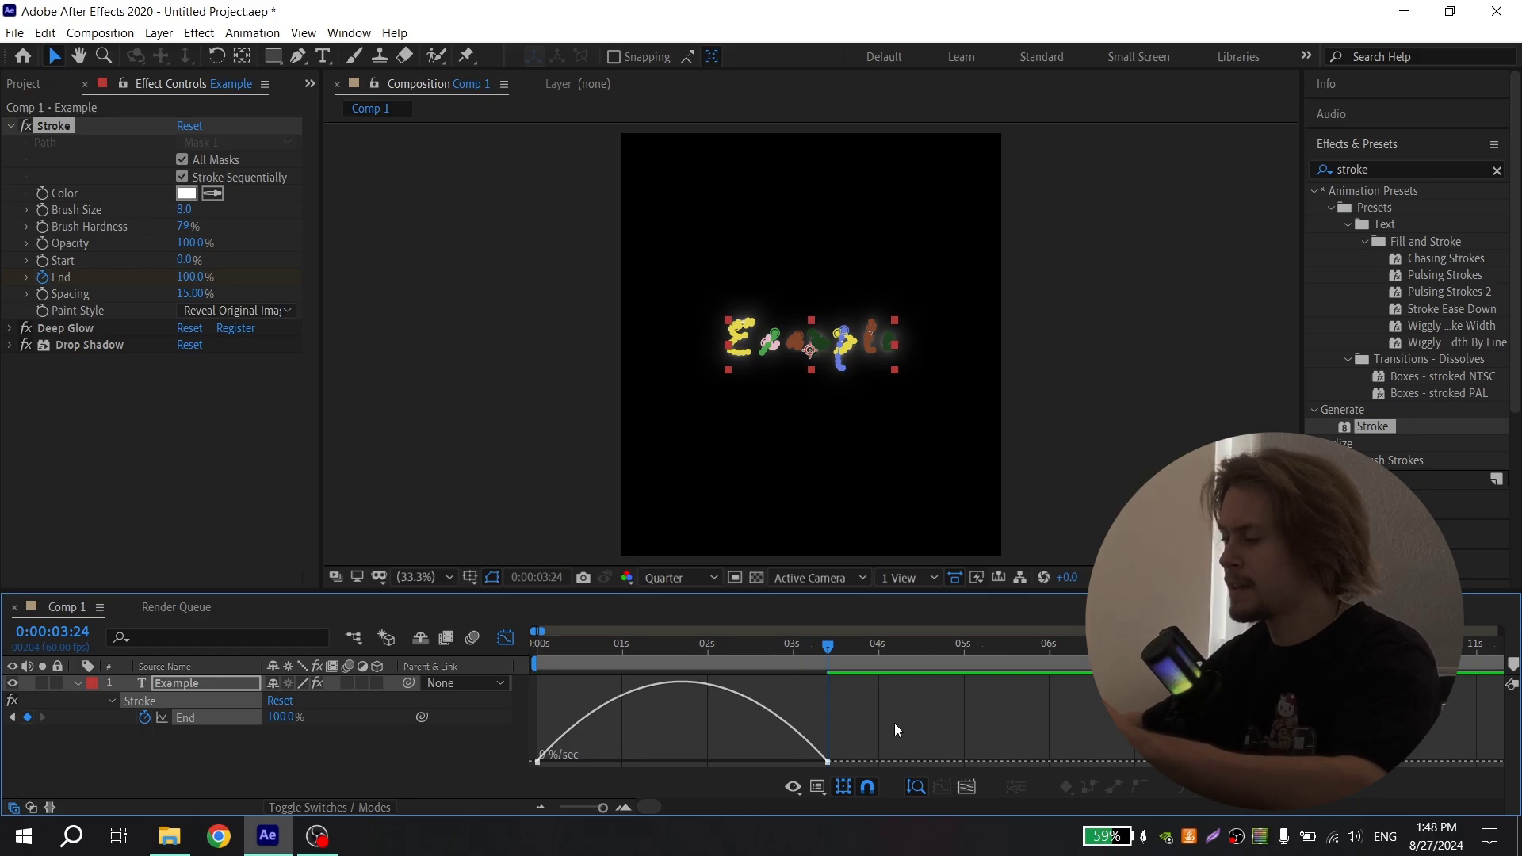
pyautogui.hotkey('ctrl', 'a')
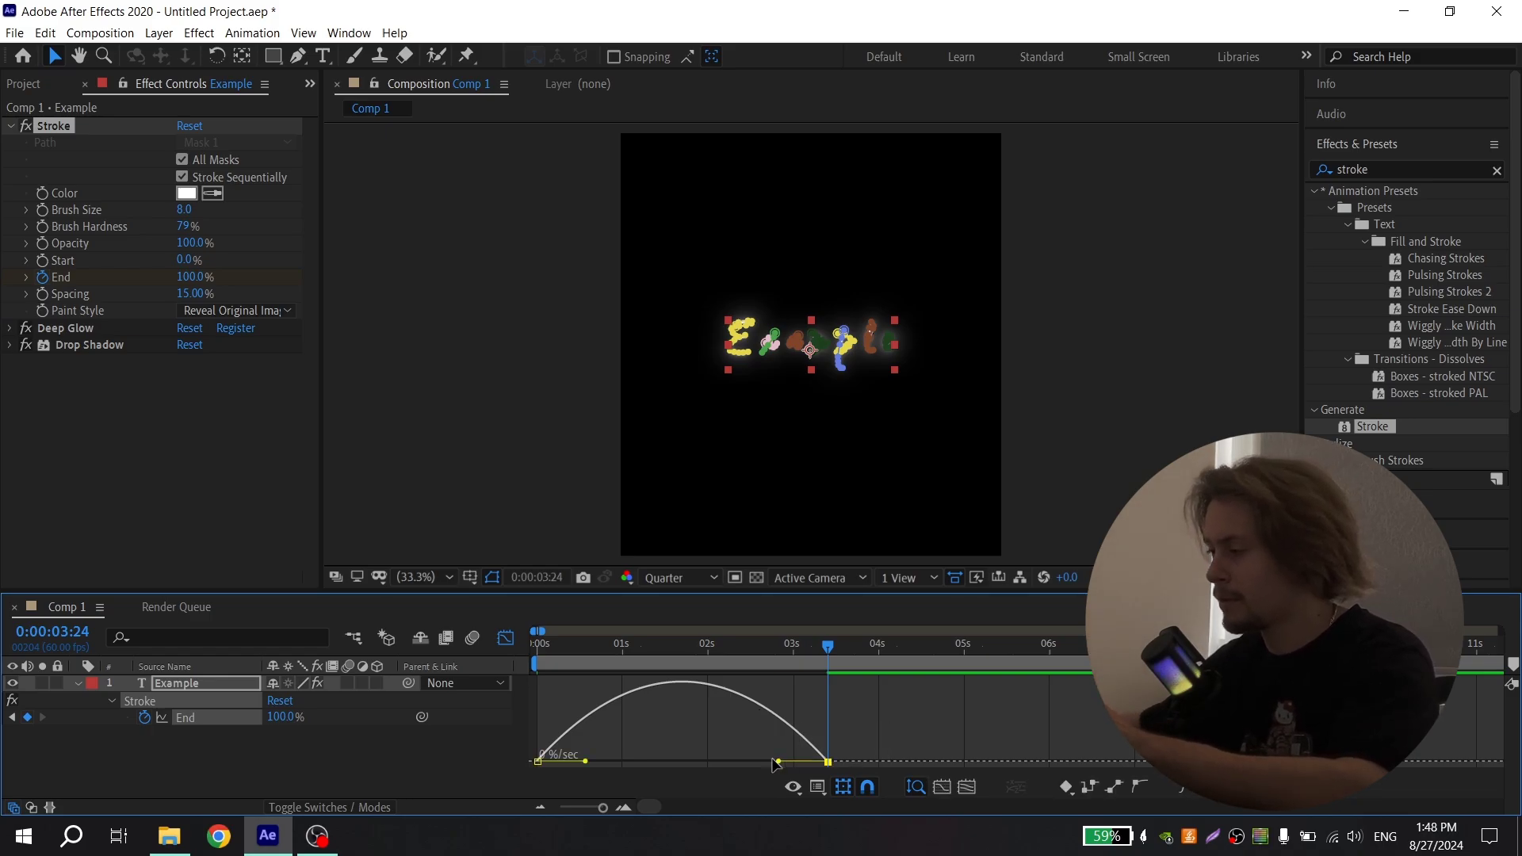
pyautogui.moveTo(777, 760); pyautogui.dragTo(711, 761)
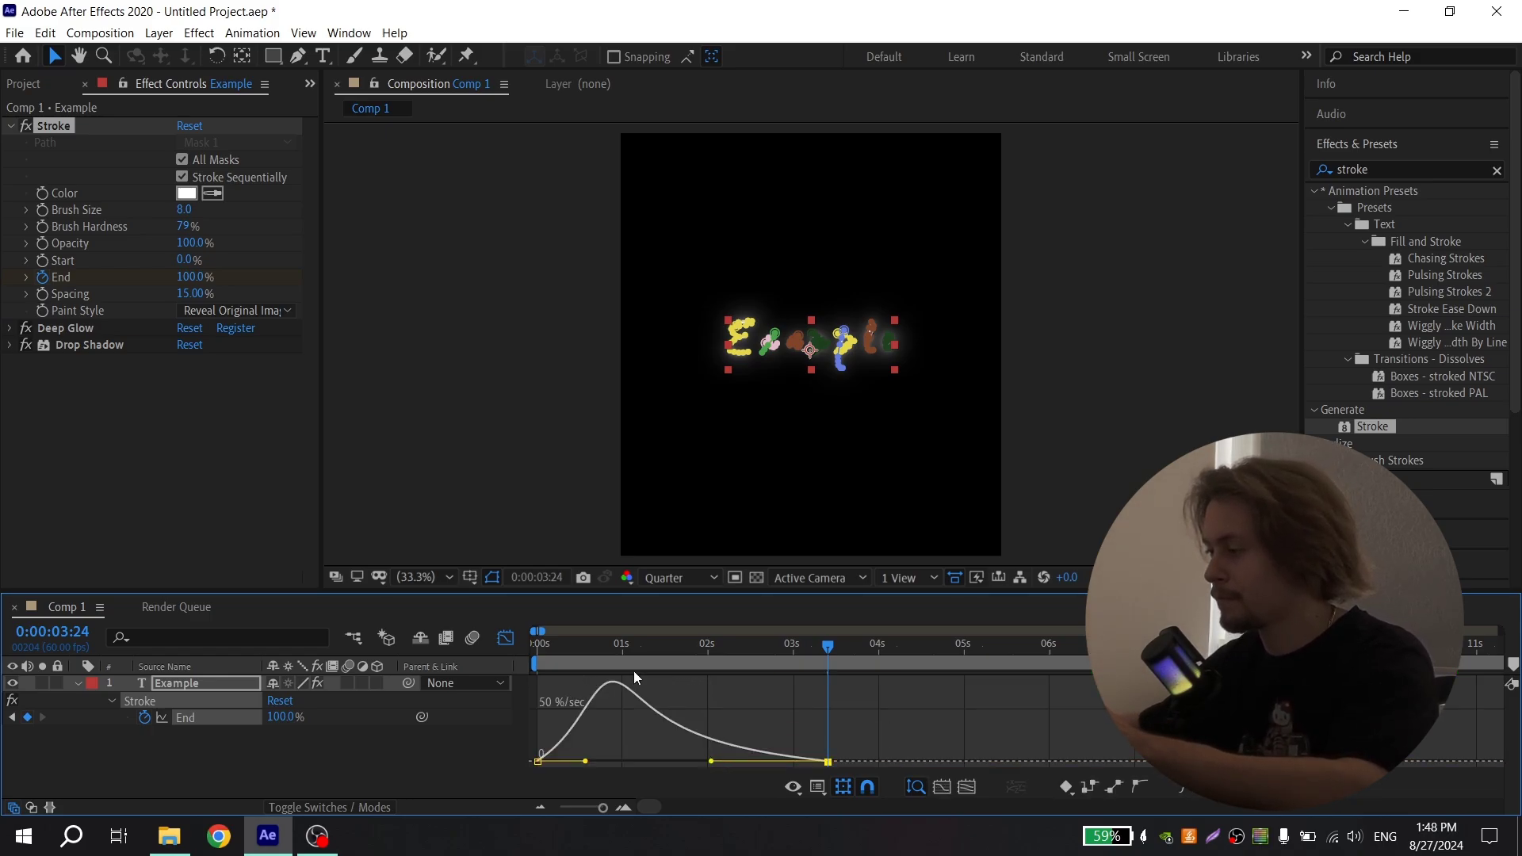
pyautogui.press('Home')
pyautogui.press('space')
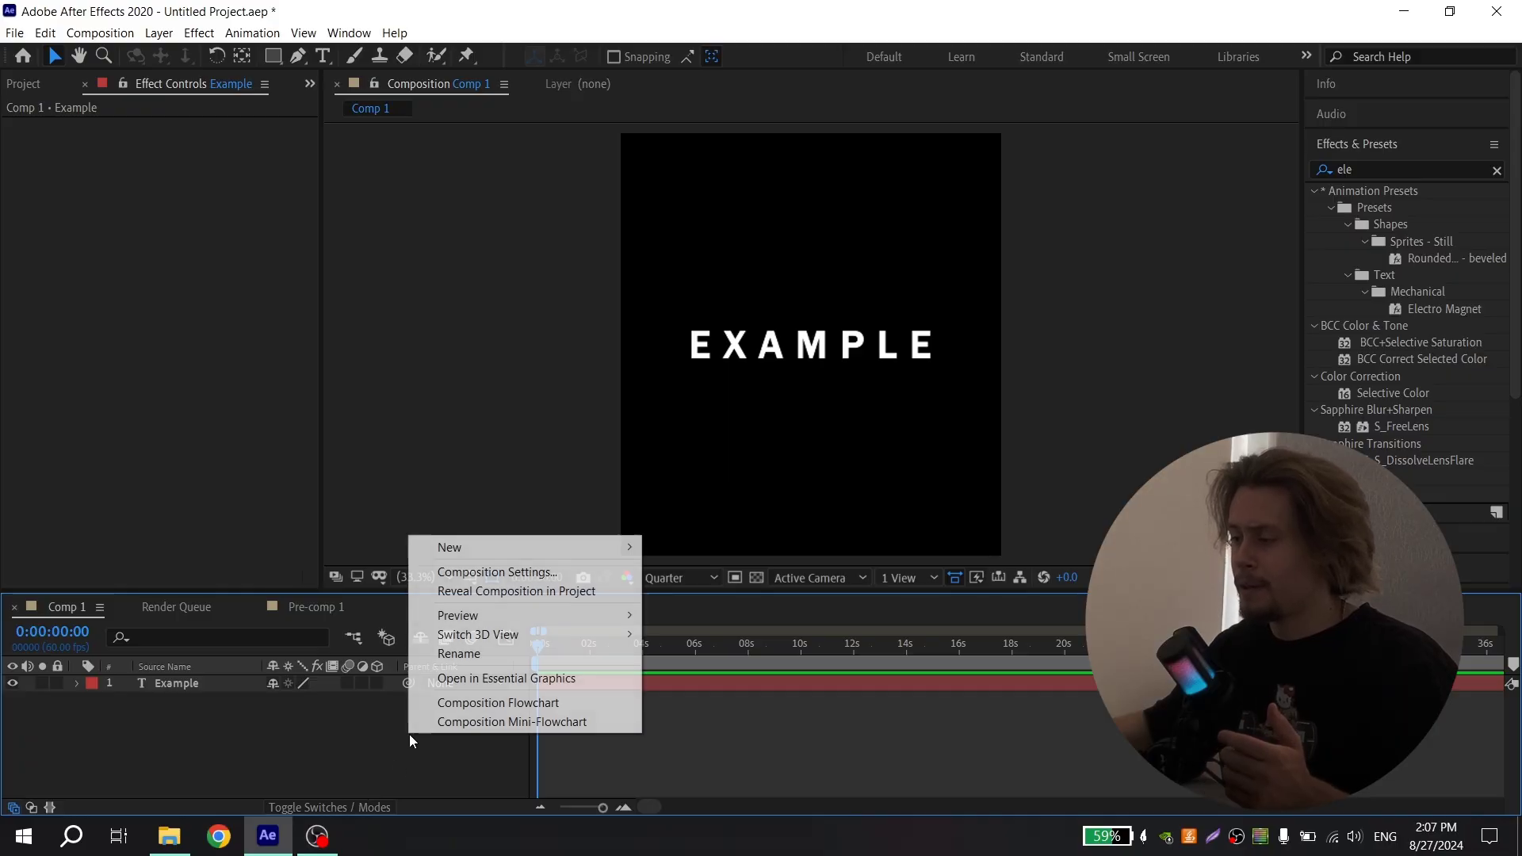
# - Create a new solid layer coloured black (000000)
pyautogui.moveTo(503, 547)
pyautogui.click(720, 588)
pyautogui.click(1022, 581)
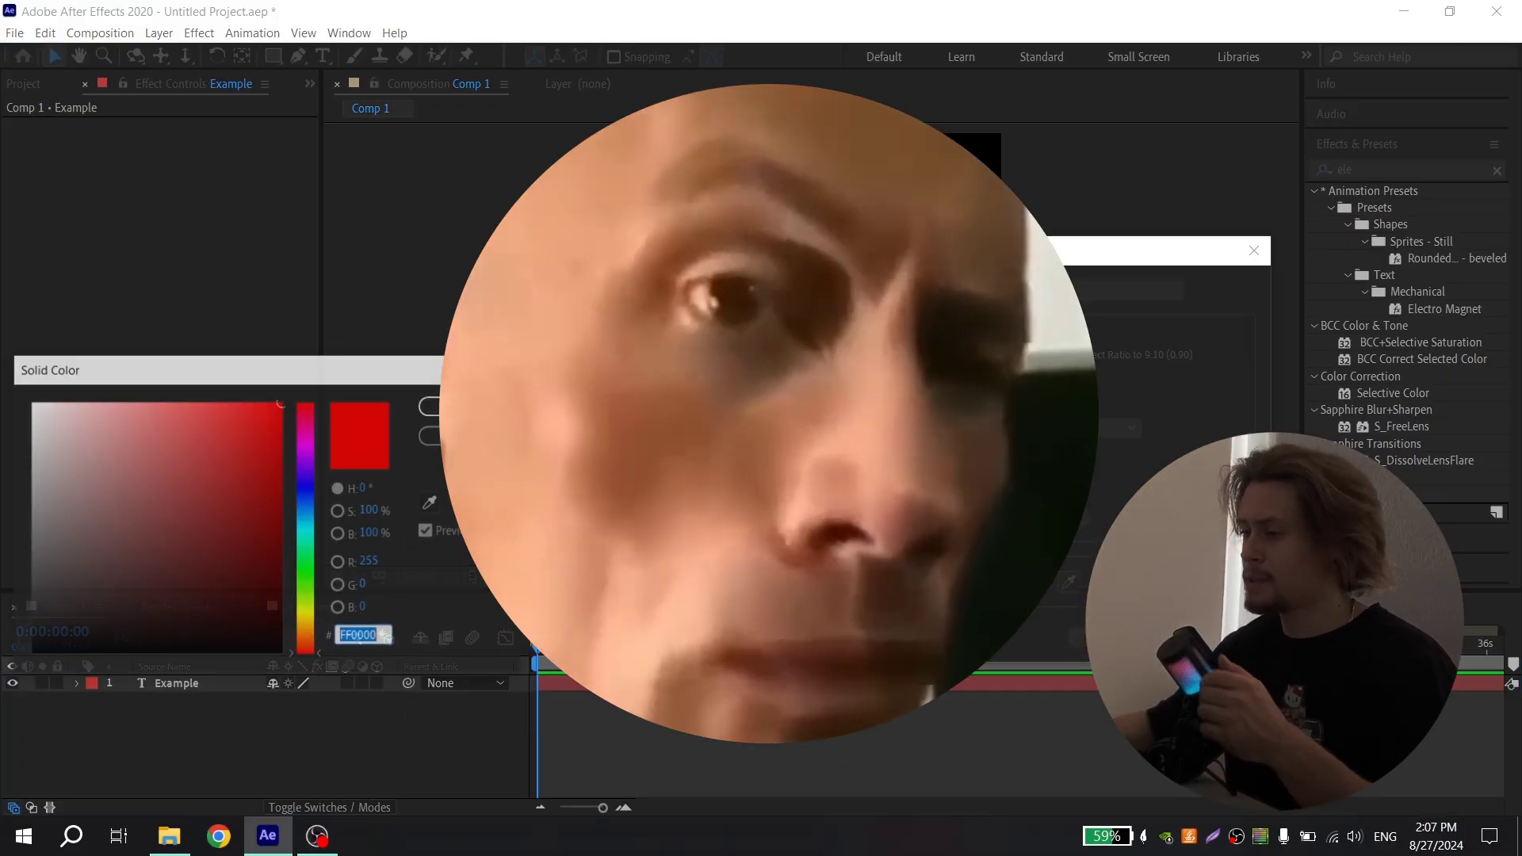
pyautogui.write('000000')
pyautogui.press('Return')
pyautogui.press('Return')
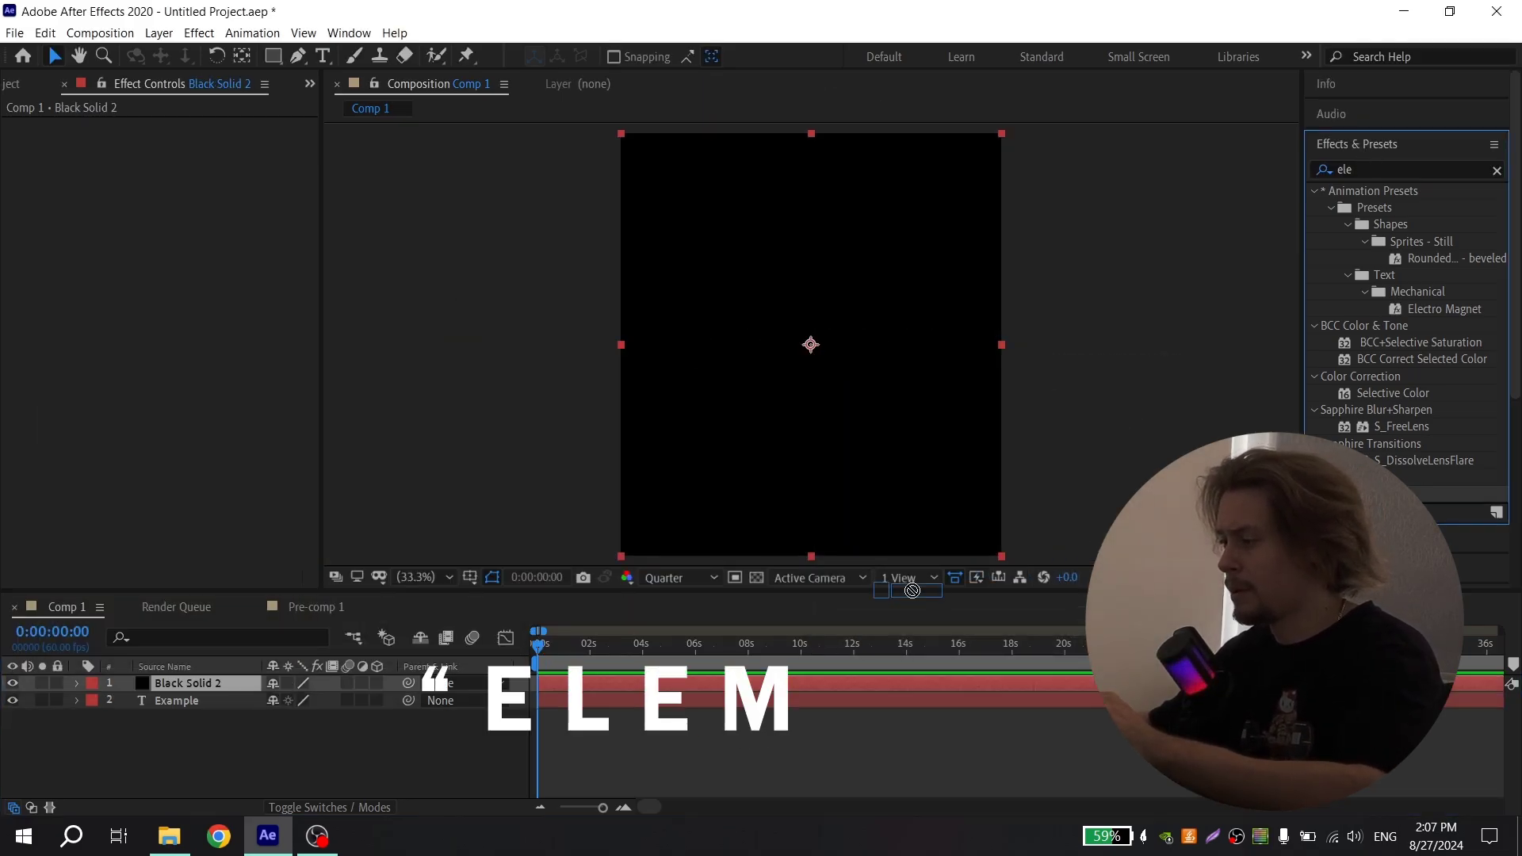
# - Apply Element to the solid with Example as Path Layer 1, then extrude EXAMPLE in Scene Setup
pyautogui.moveTo(591, 673); pyautogui.dragTo(640, 672)
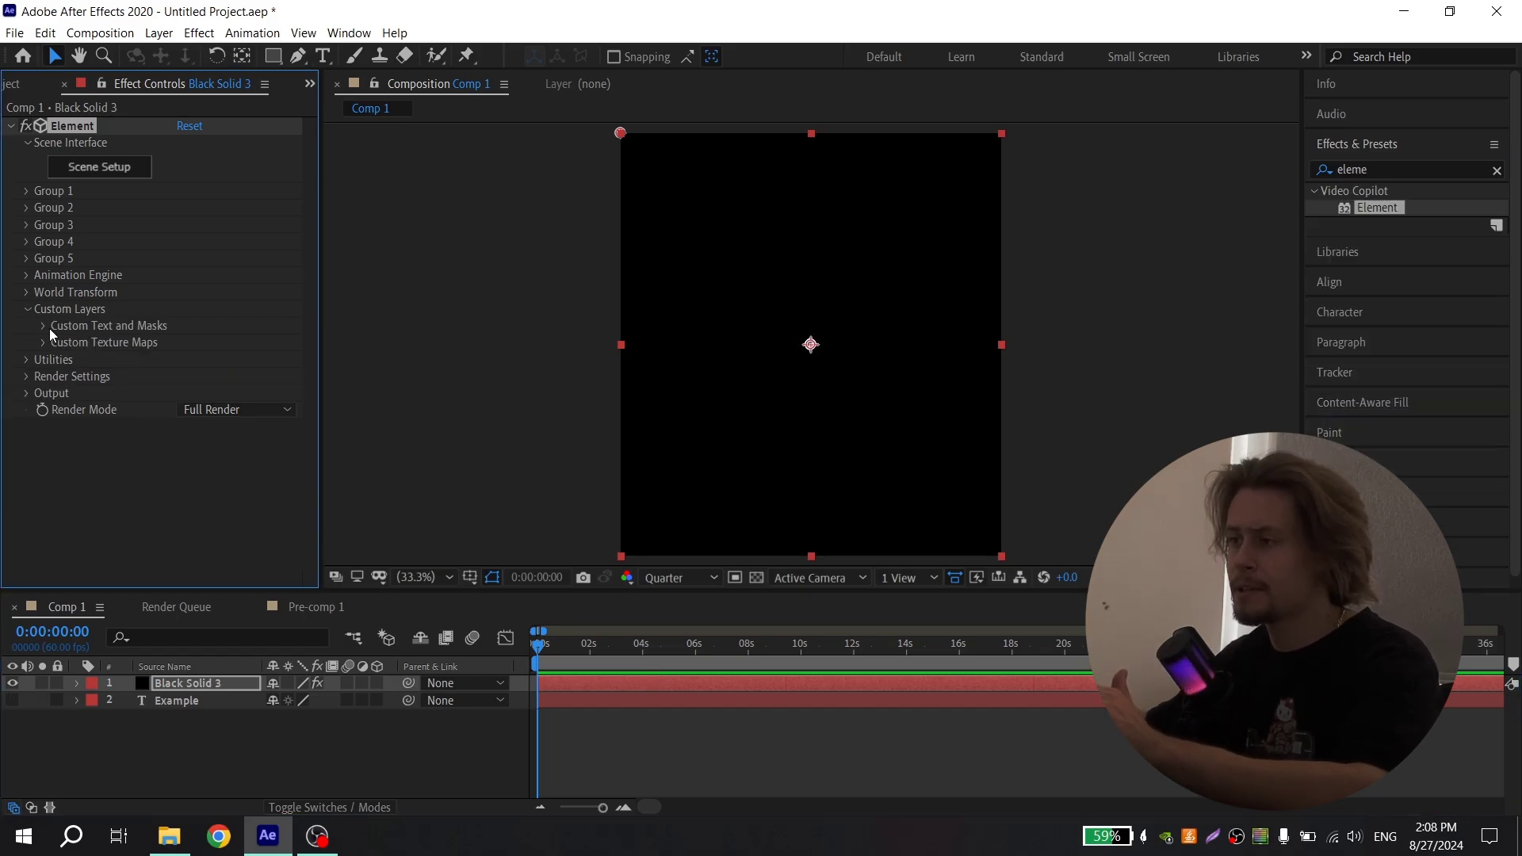
pyautogui.click(49, 329)
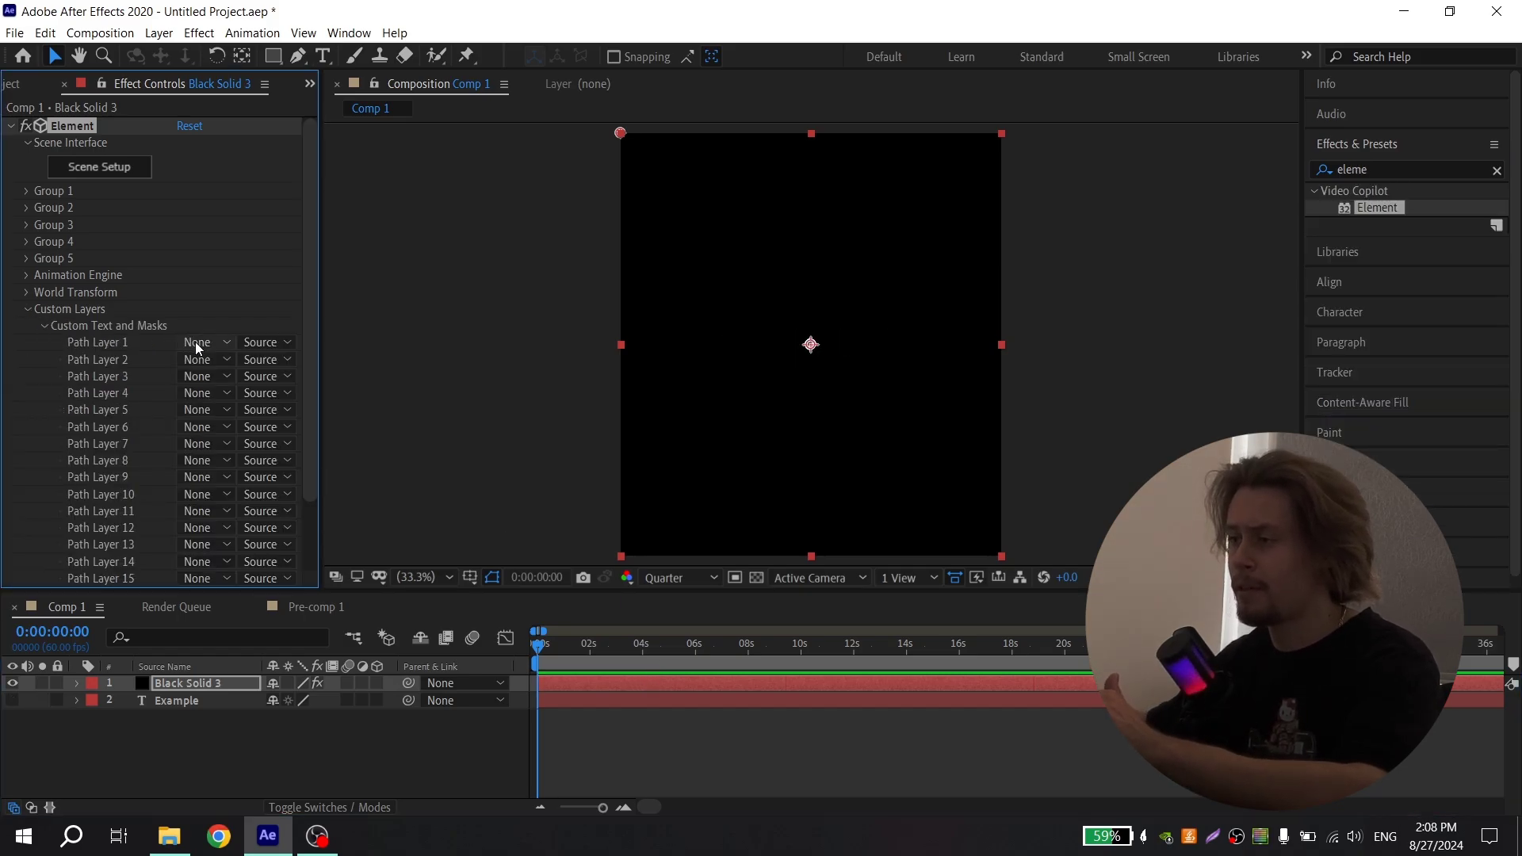
pyautogui.click(195, 341)
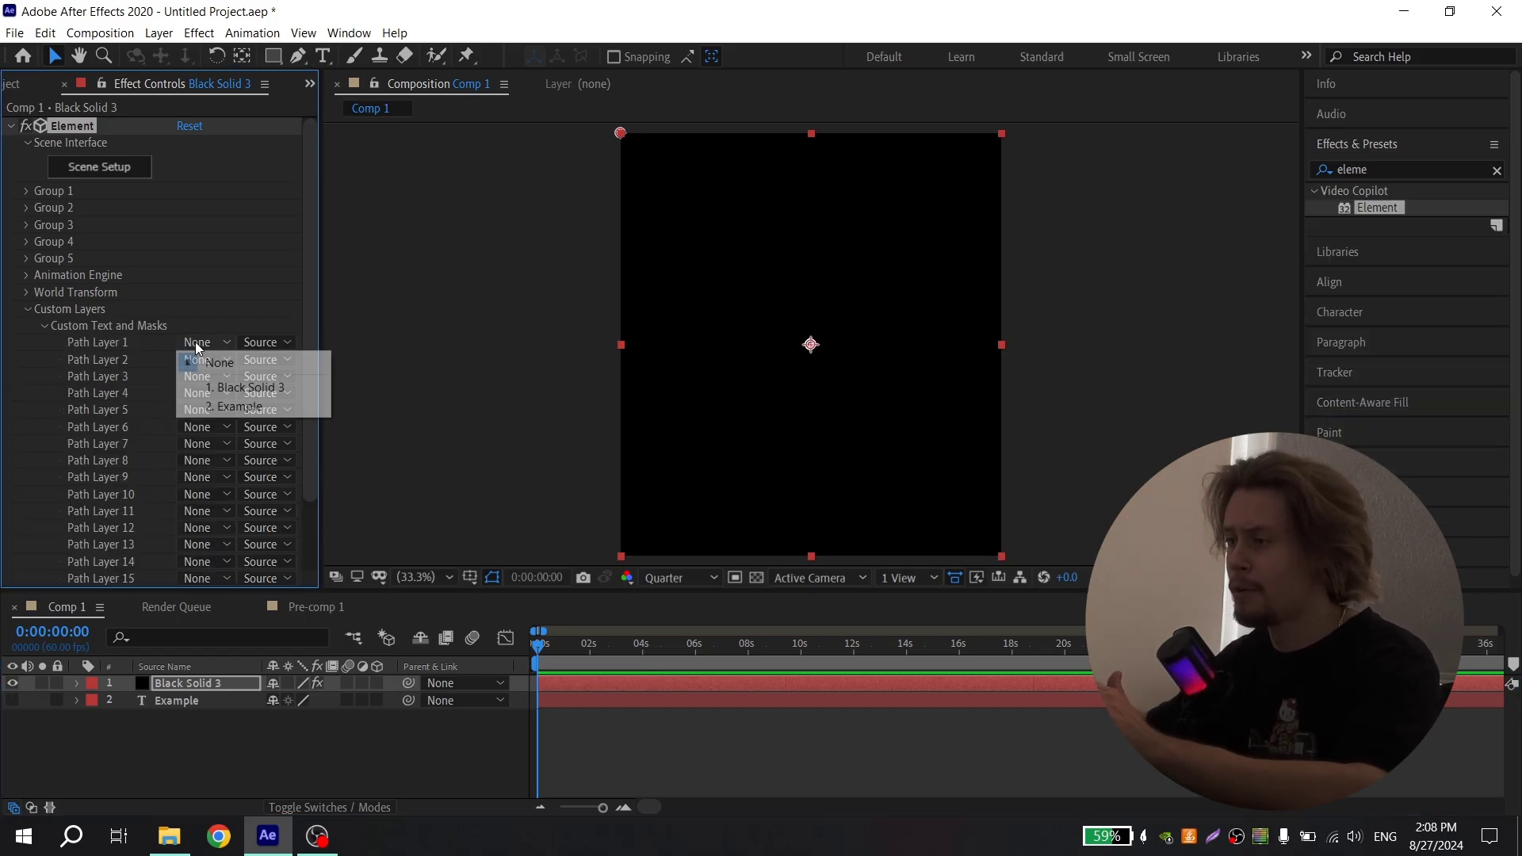
pyautogui.click(242, 407)
pyautogui.click(44, 326)
pyautogui.click(28, 308)
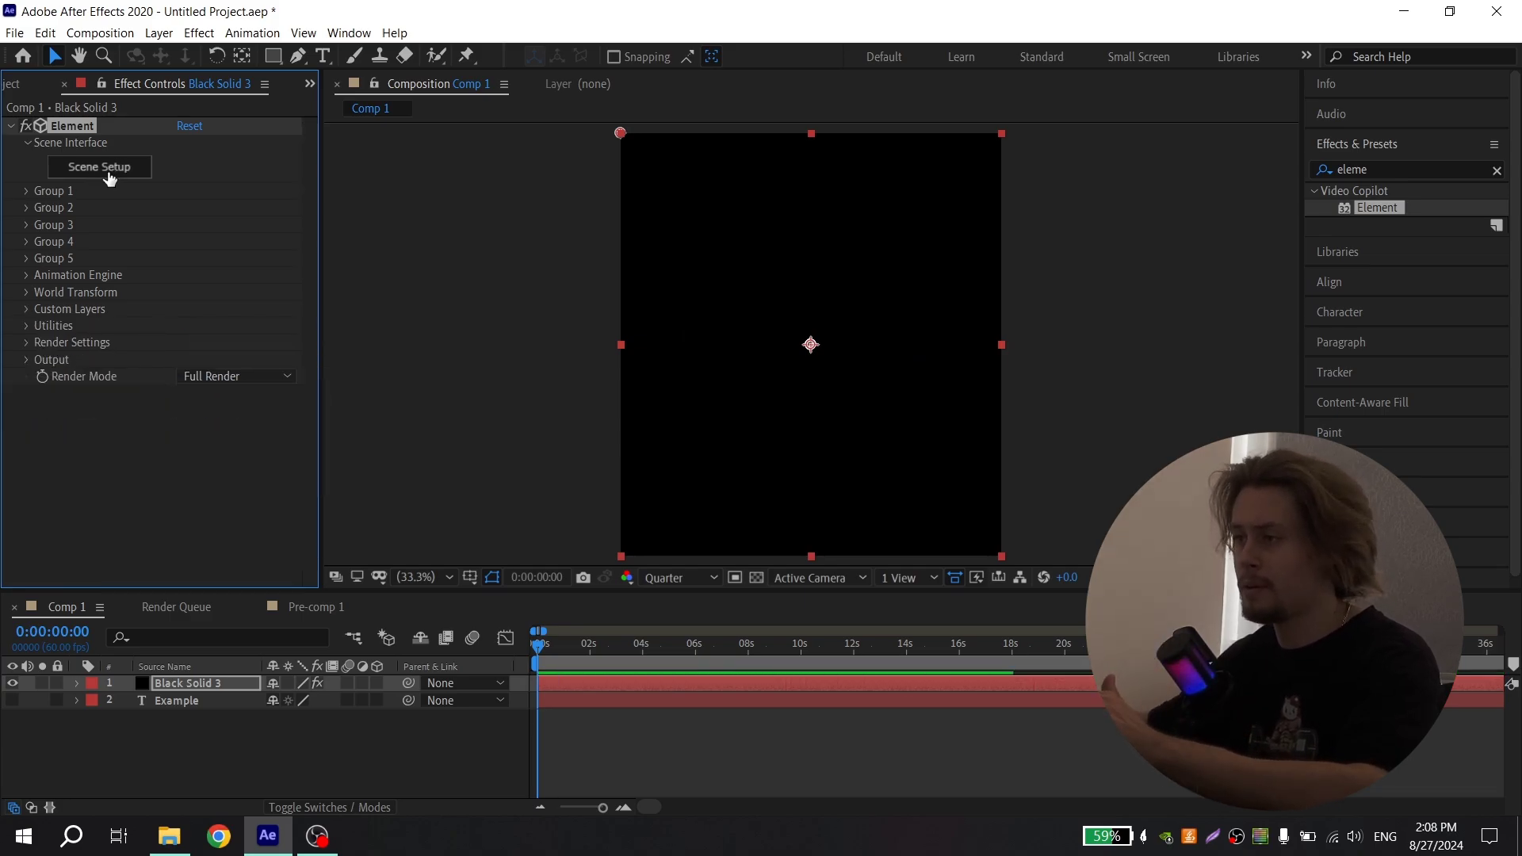
pyautogui.click(100, 167)
pyautogui.click(435, 69)
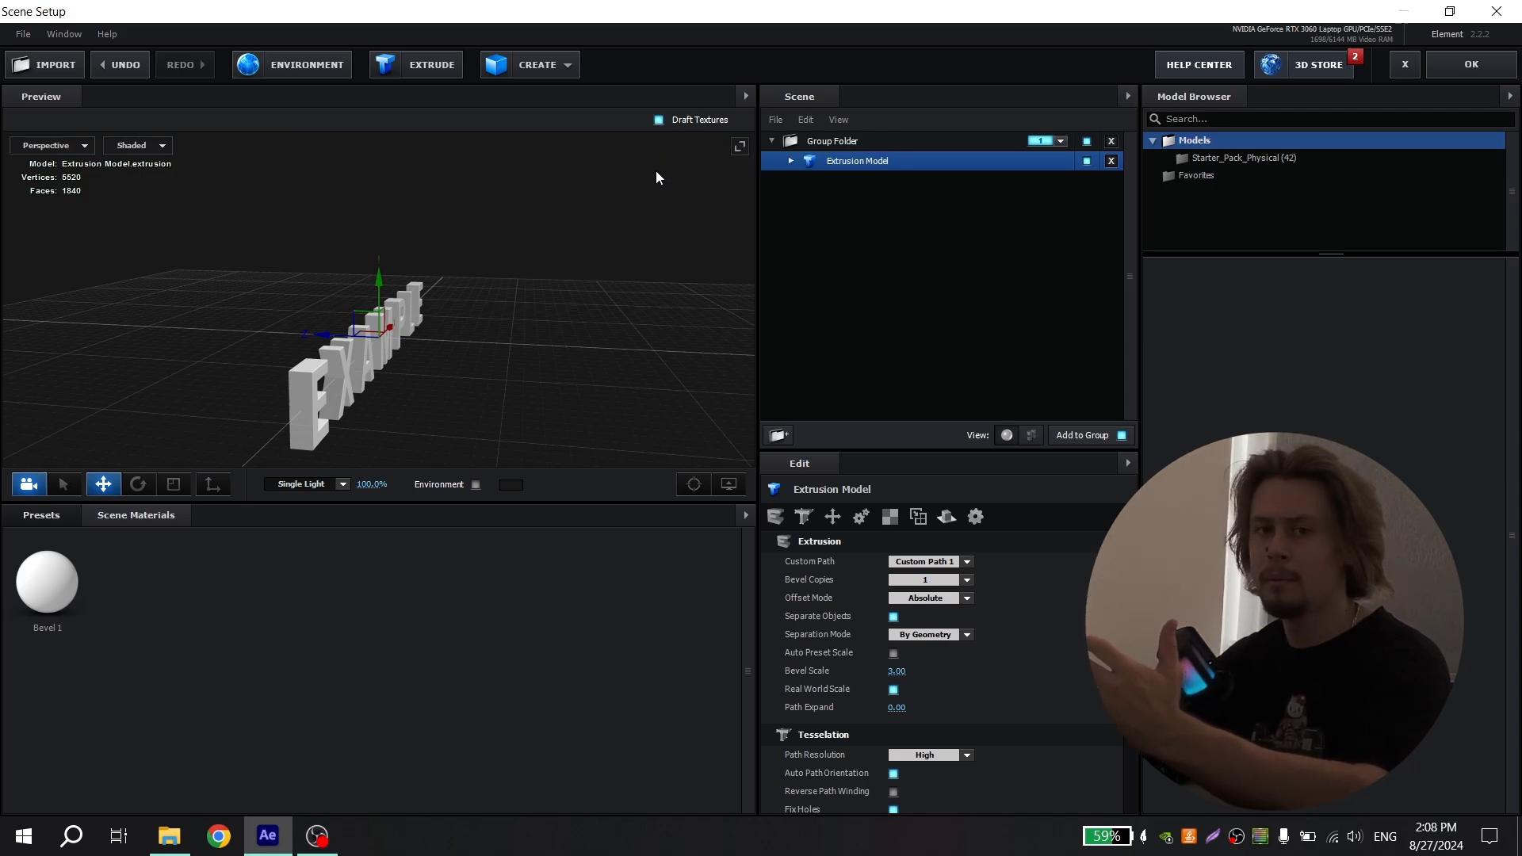
# - Give the EXAMPLE extrusion two bevel copies with a bevel scale of 5
pyautogui.moveTo(656, 171)
pyautogui.mouseDown()
pyautogui.moveTo(439, 334)
pyautogui.moveTo(533, 333)
pyautogui.moveTo(642, 149)
pyautogui.mouseUp()
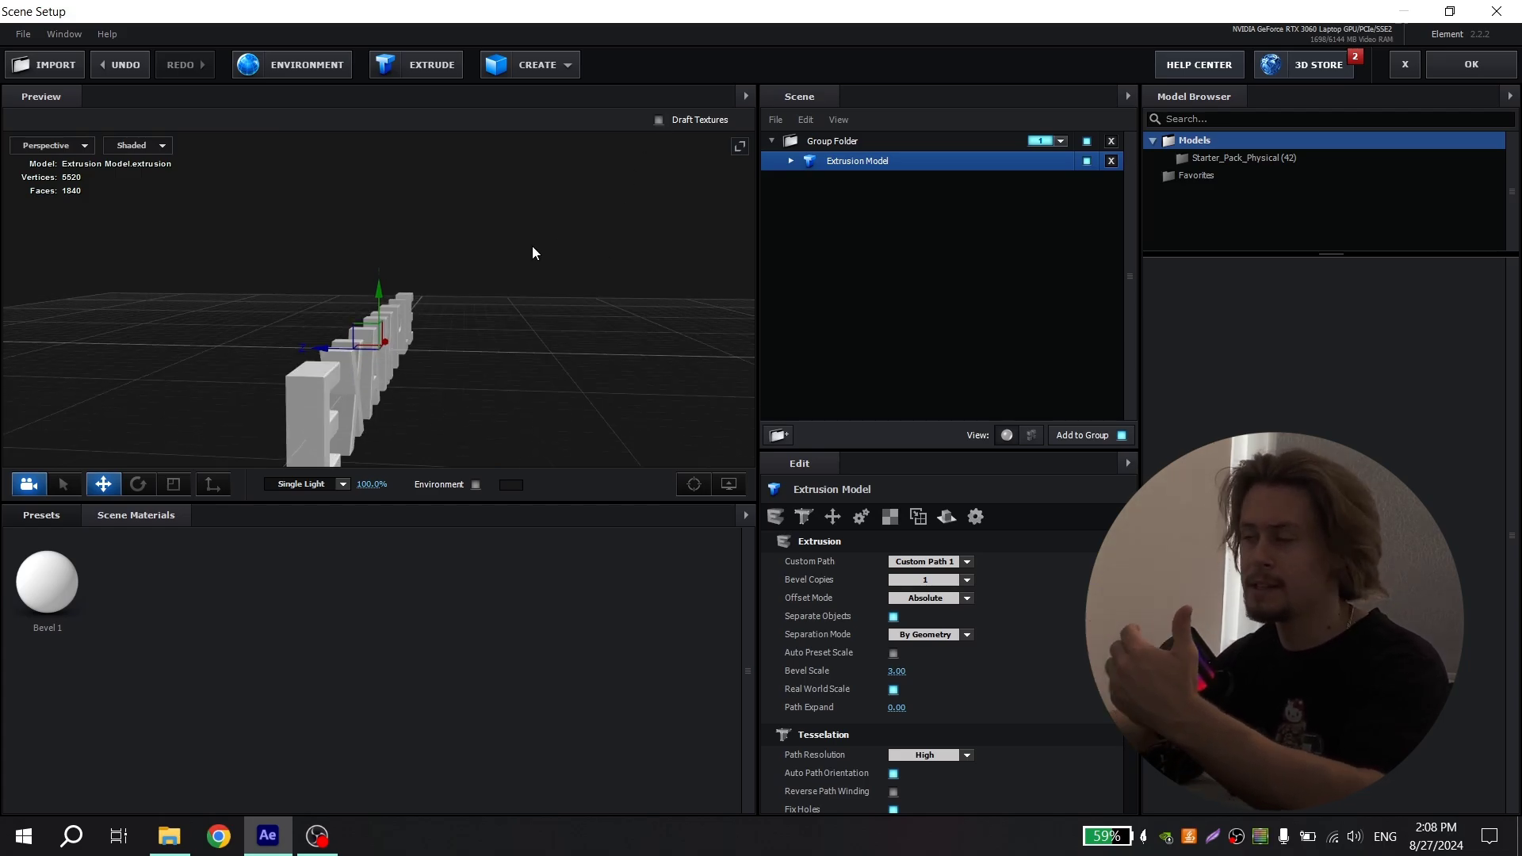
pyautogui.moveTo(531, 253); pyautogui.dragTo(816, 580)
pyautogui.click(920, 583)
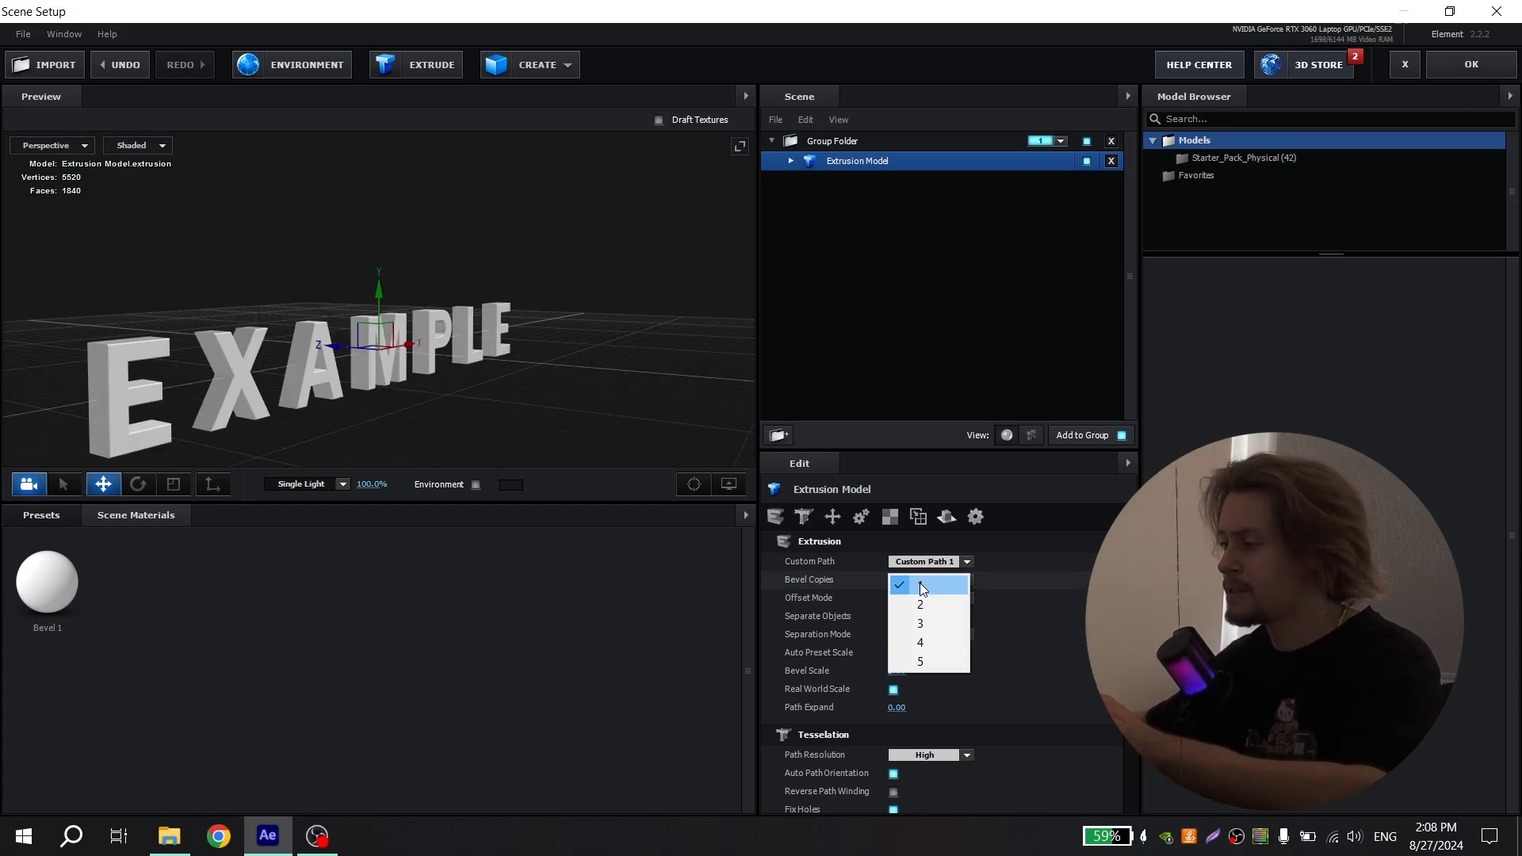
pyautogui.click(919, 604)
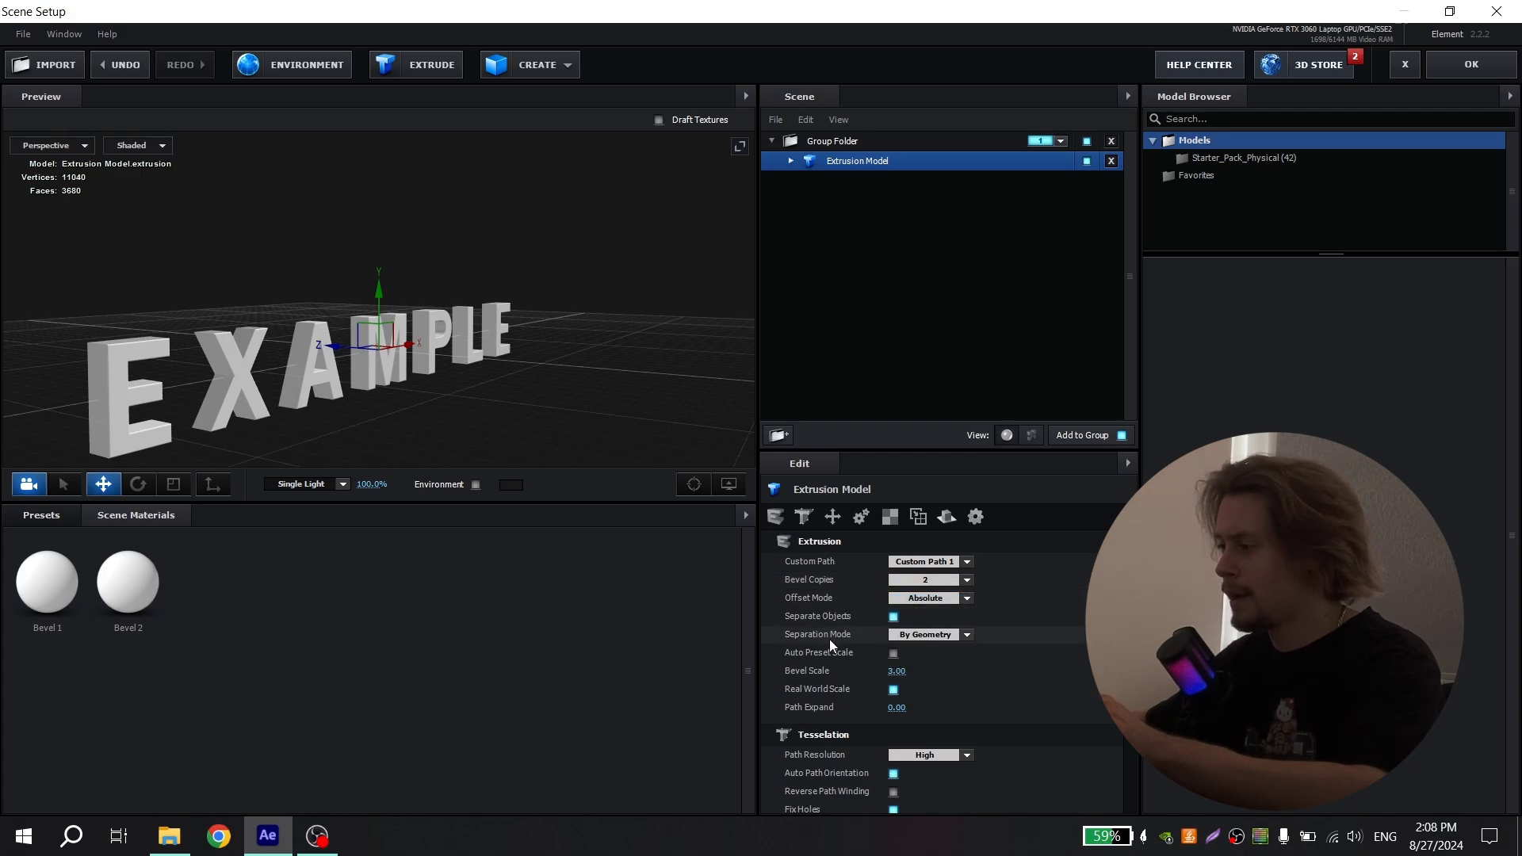
pyautogui.moveTo(602, 444); pyautogui.dragTo(496, 392)
pyautogui.click(904, 672)
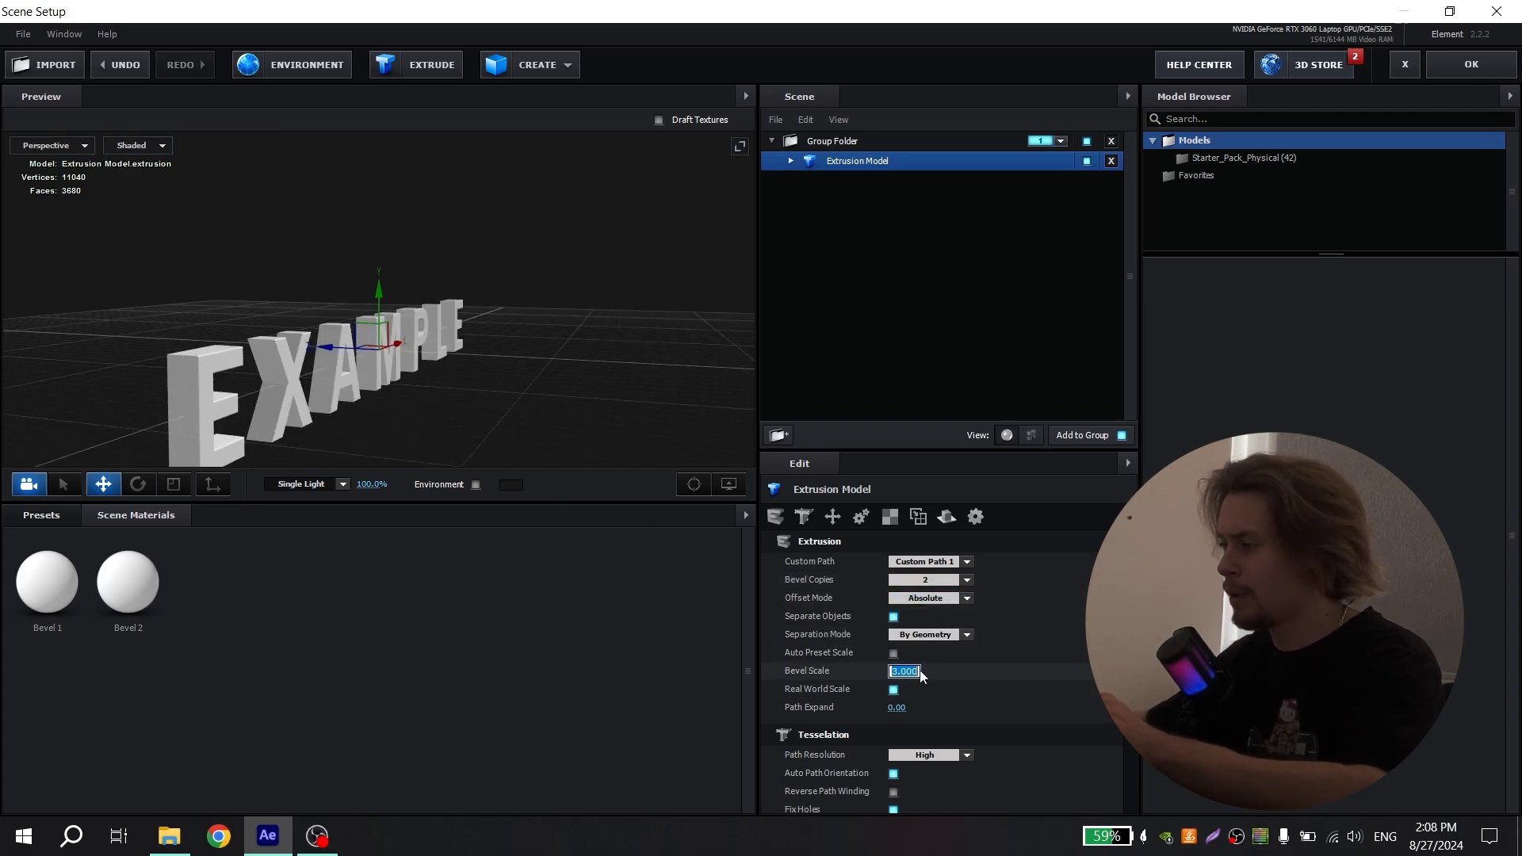
pyautogui.write('5')
pyautogui.press('Return')
# - Set the extrusion's Box texture UV Repeat to 2.00, 2.00
pyautogui.moveTo(507, 396); pyautogui.dragTo(588, 417)
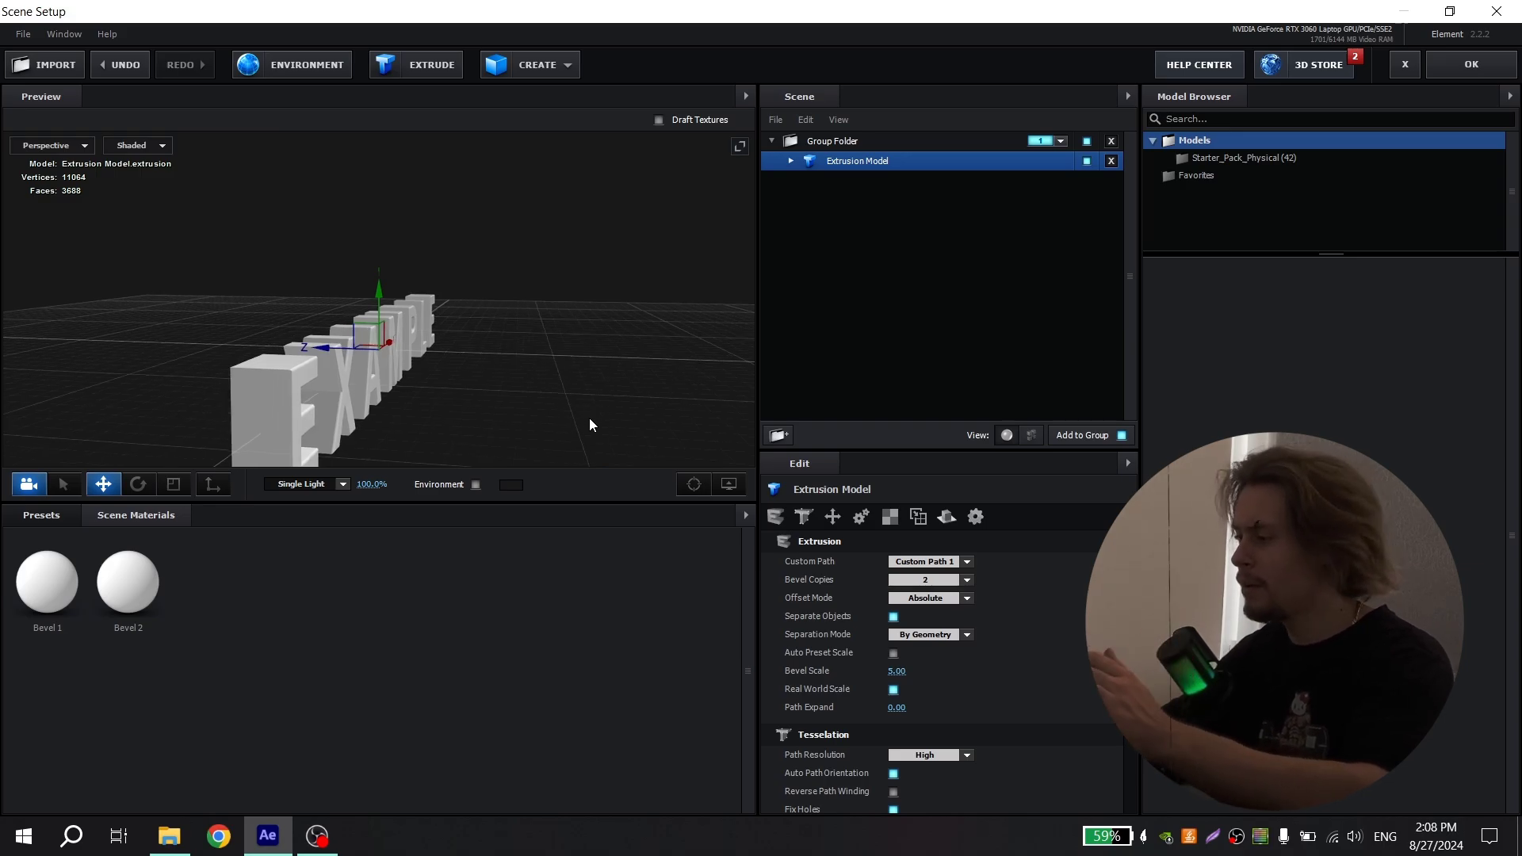
pyautogui.scroll(-3, 807, 656)
pyautogui.scroll(-3, 814, 652)
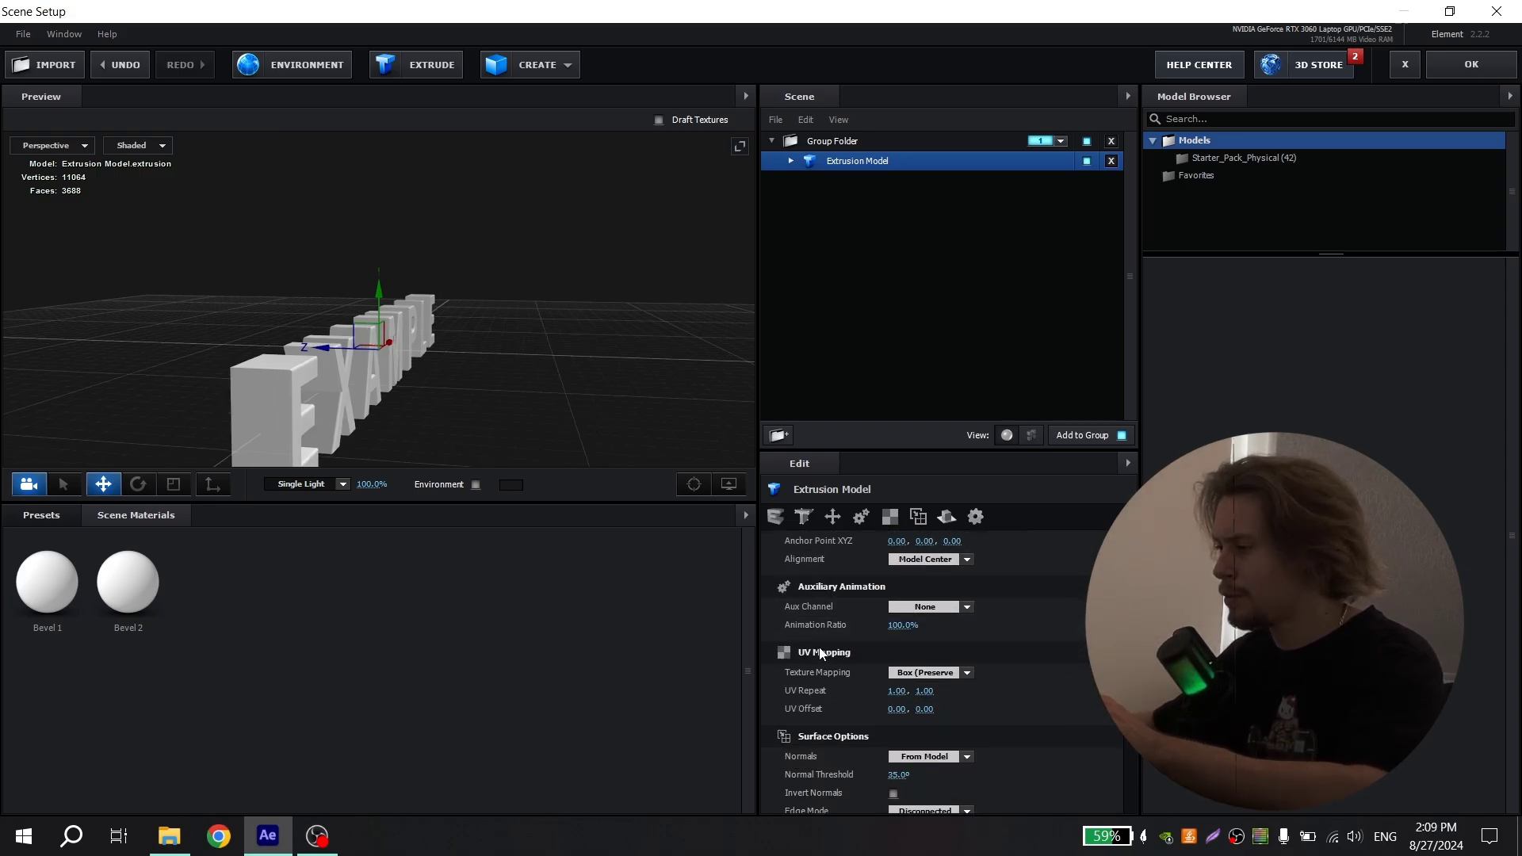
pyautogui.write('2')
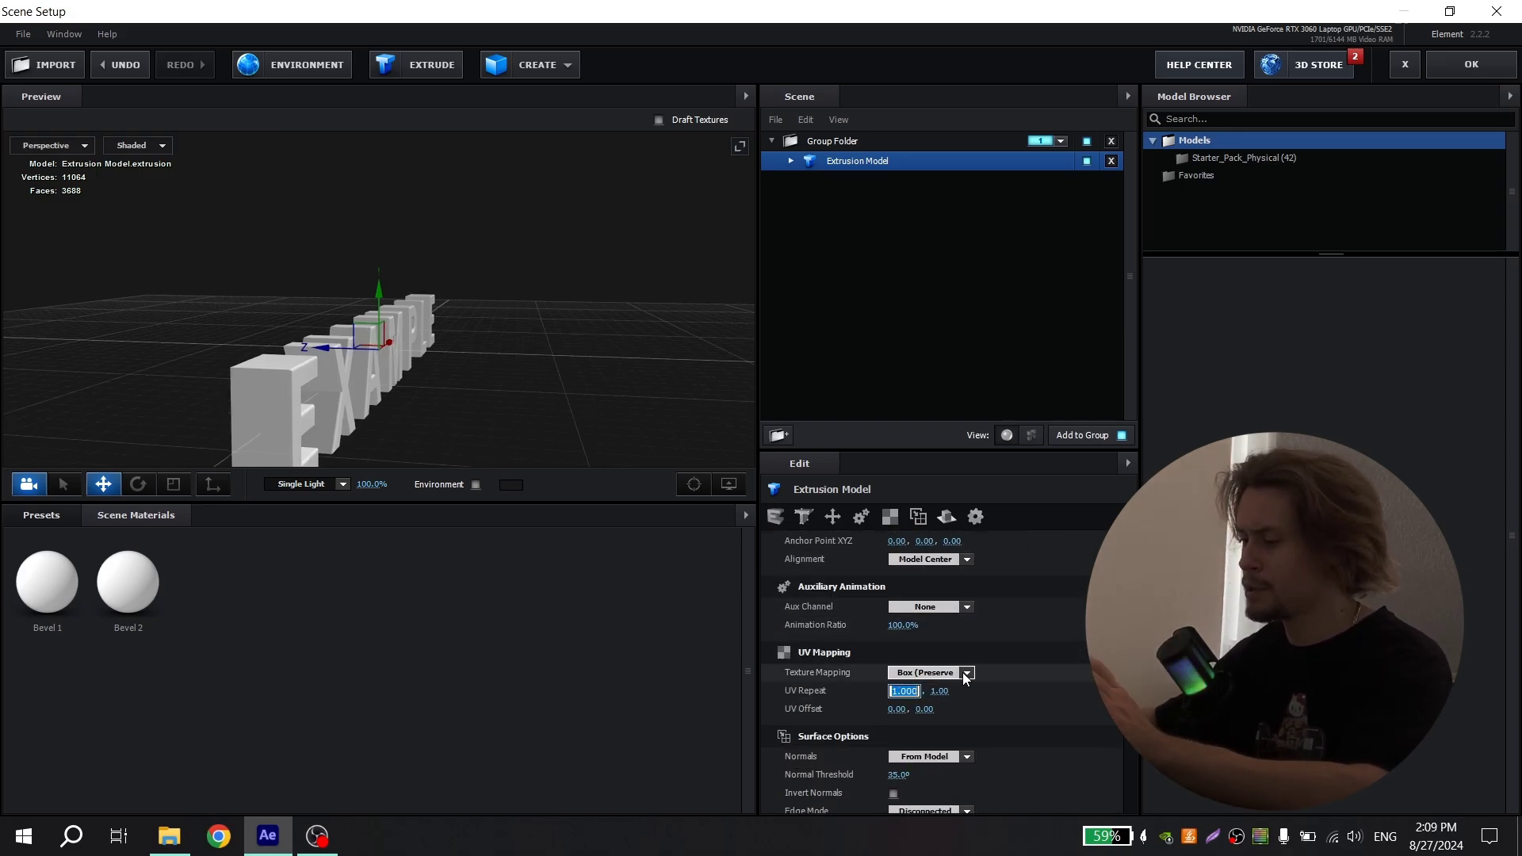
pyautogui.press('Return')
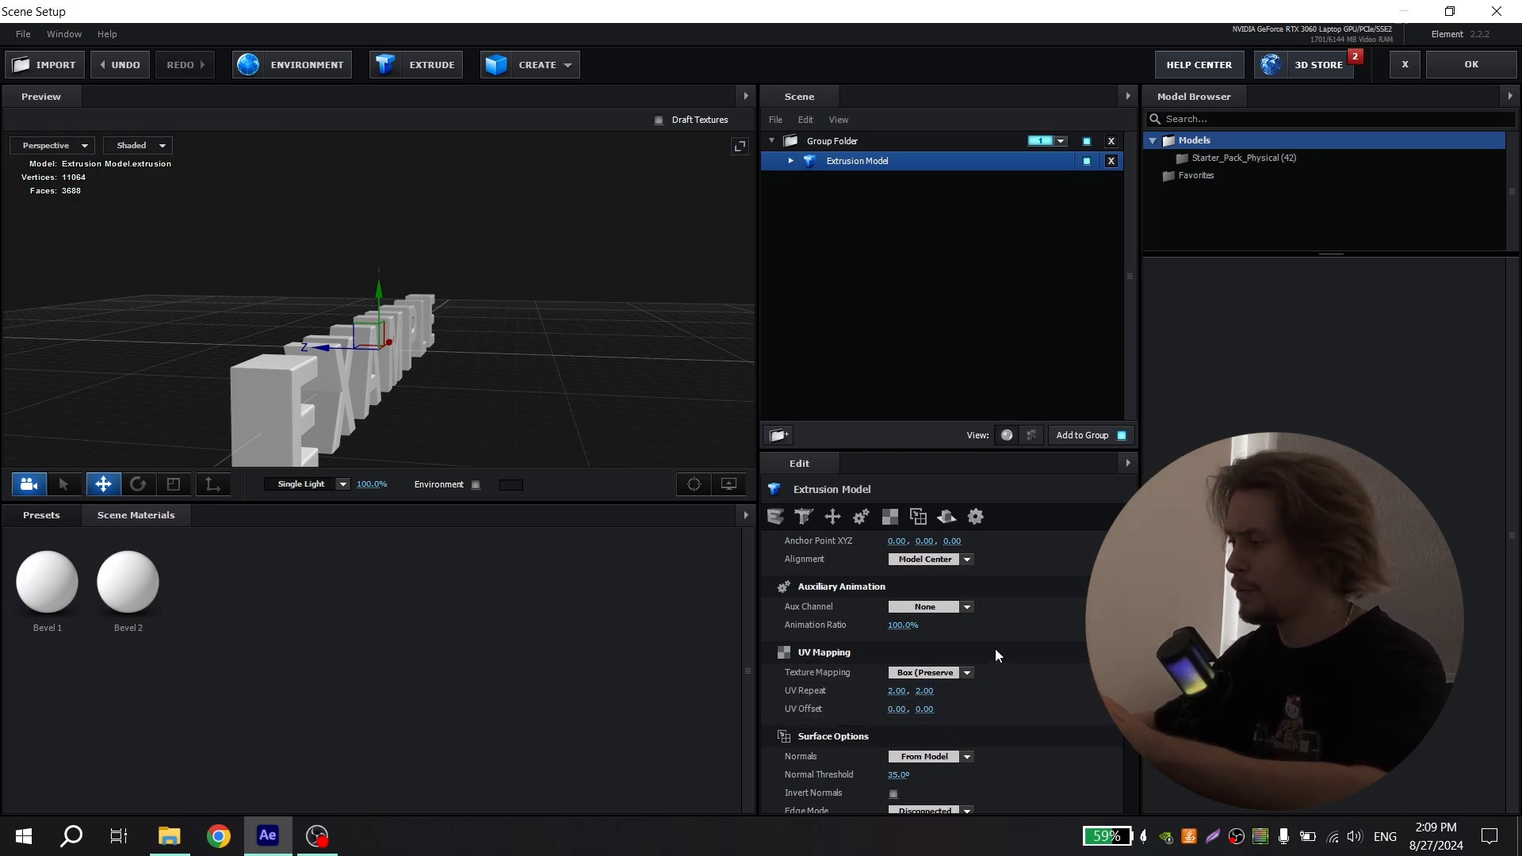
pyautogui.scroll(-1, 995, 649)
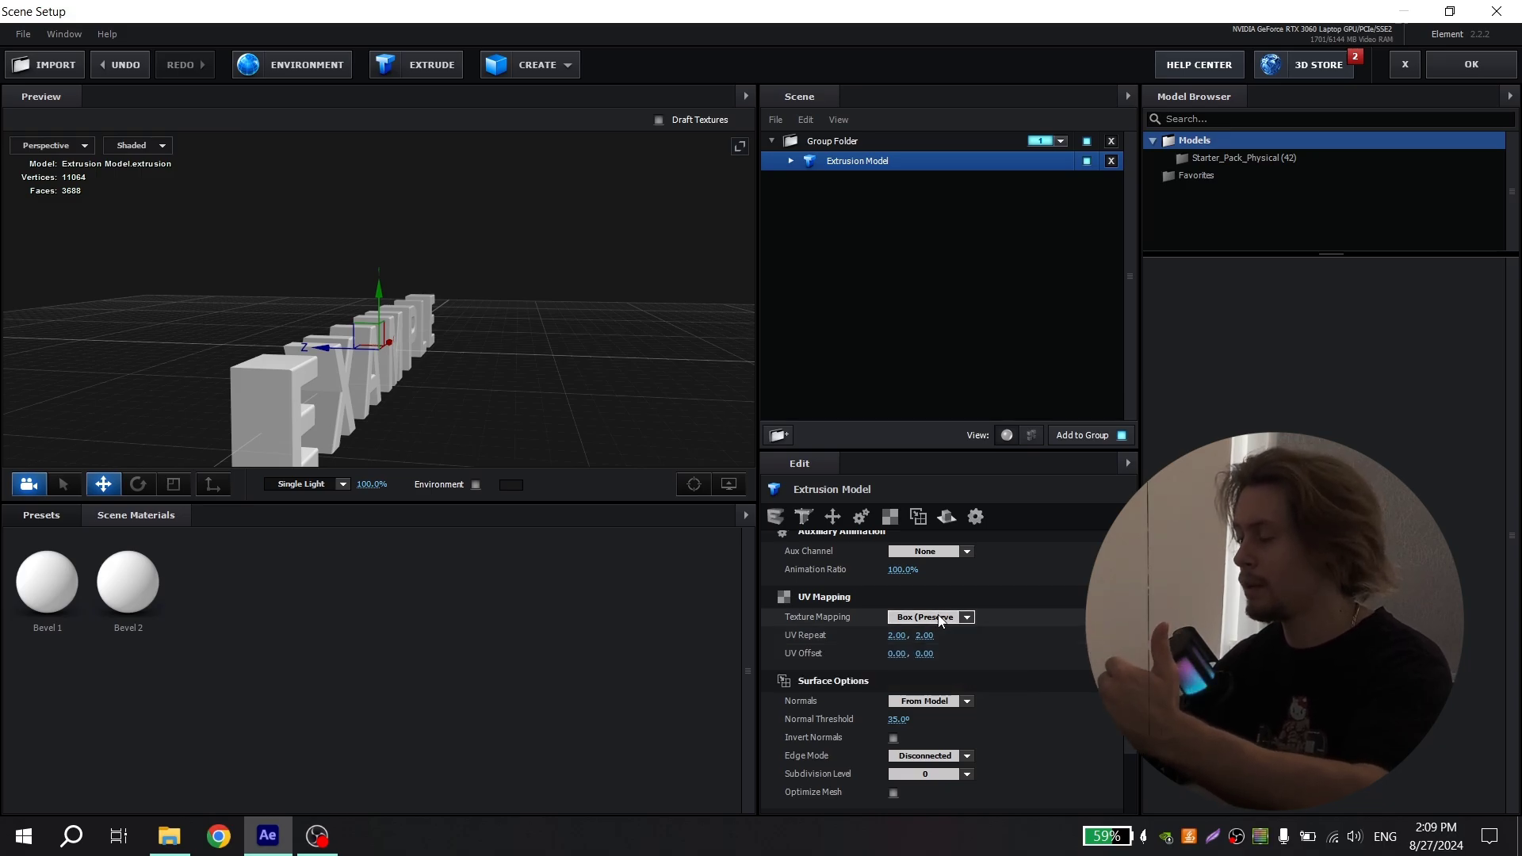
pyautogui.moveTo(698, 341); pyautogui.dragTo(588, 279)
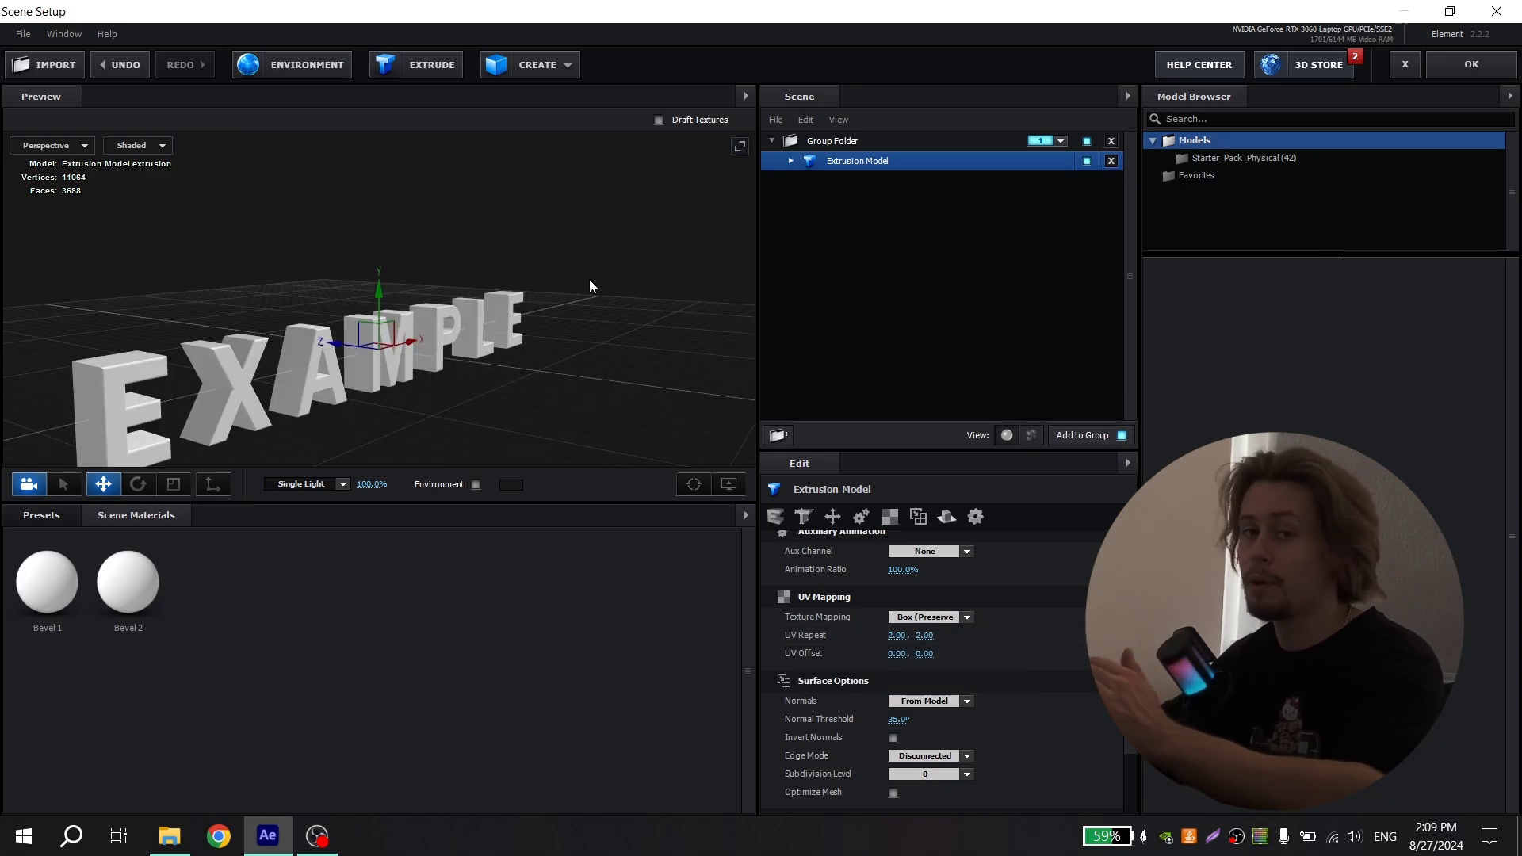
# - Select the Bevel 2 material and raise Expand Edges to thicken the letters
pyautogui.click(791, 161)
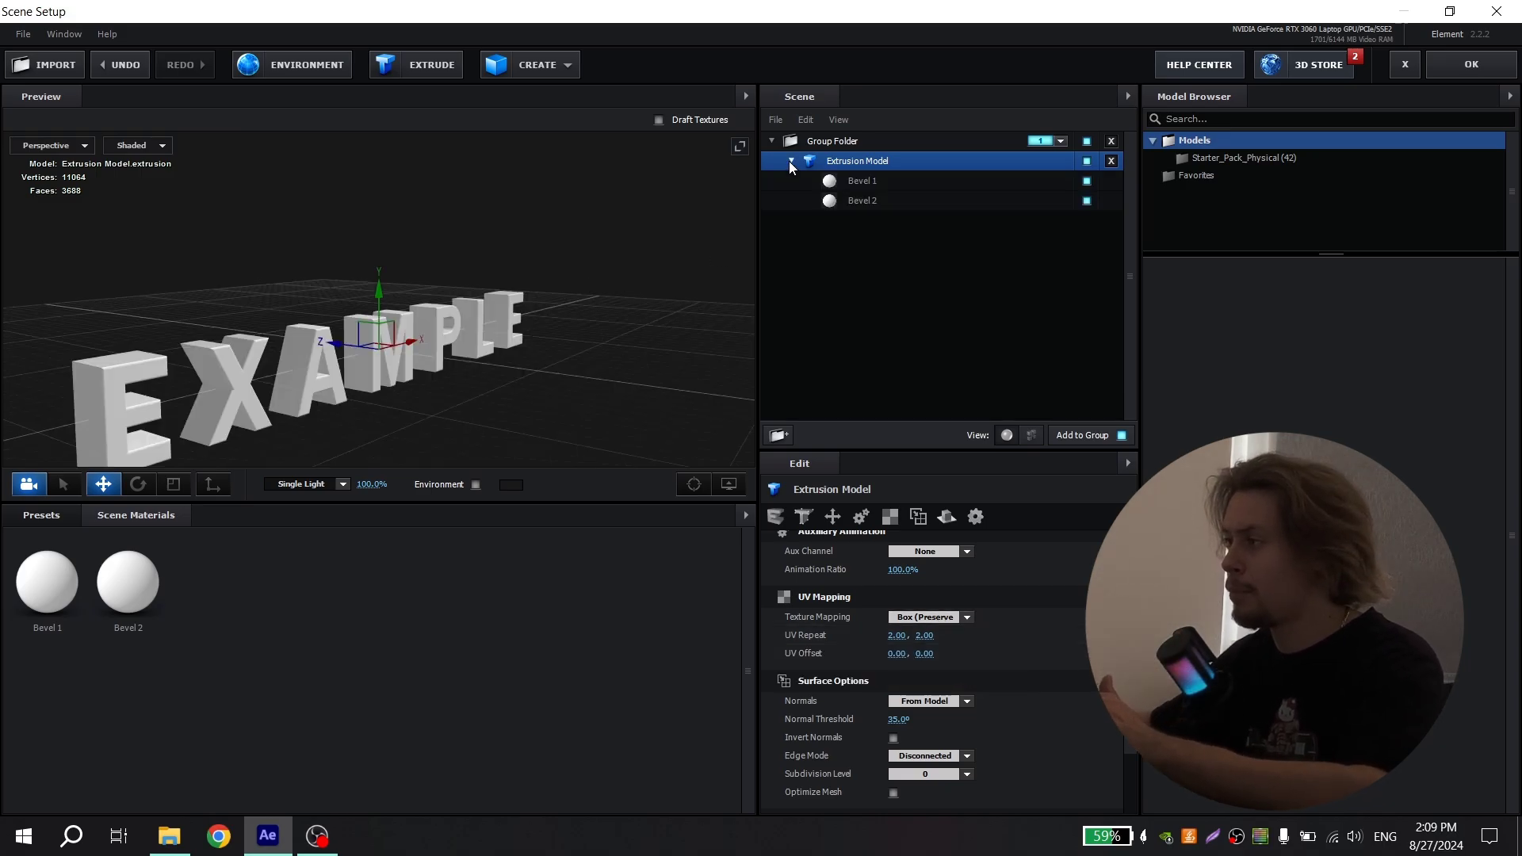
pyautogui.click(868, 204)
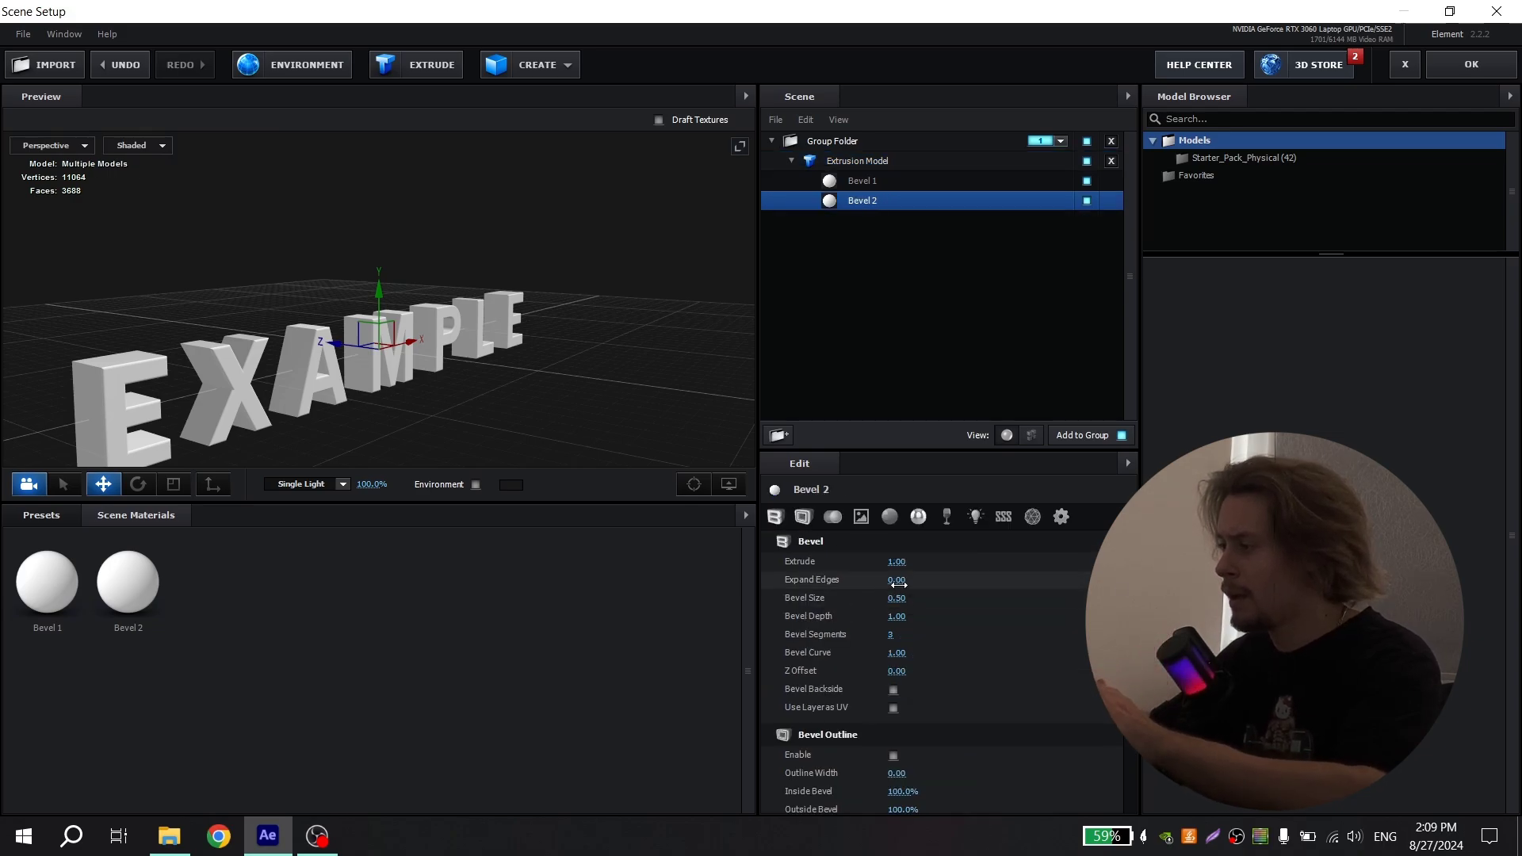
pyautogui.moveTo(898, 584)
pyautogui.mouseDown()
pyautogui.moveTo(917, 588)
pyautogui.moveTo(883, 569)
pyautogui.mouseUp()
pyautogui.moveTo(523, 412); pyautogui.dragTo(431, 408)
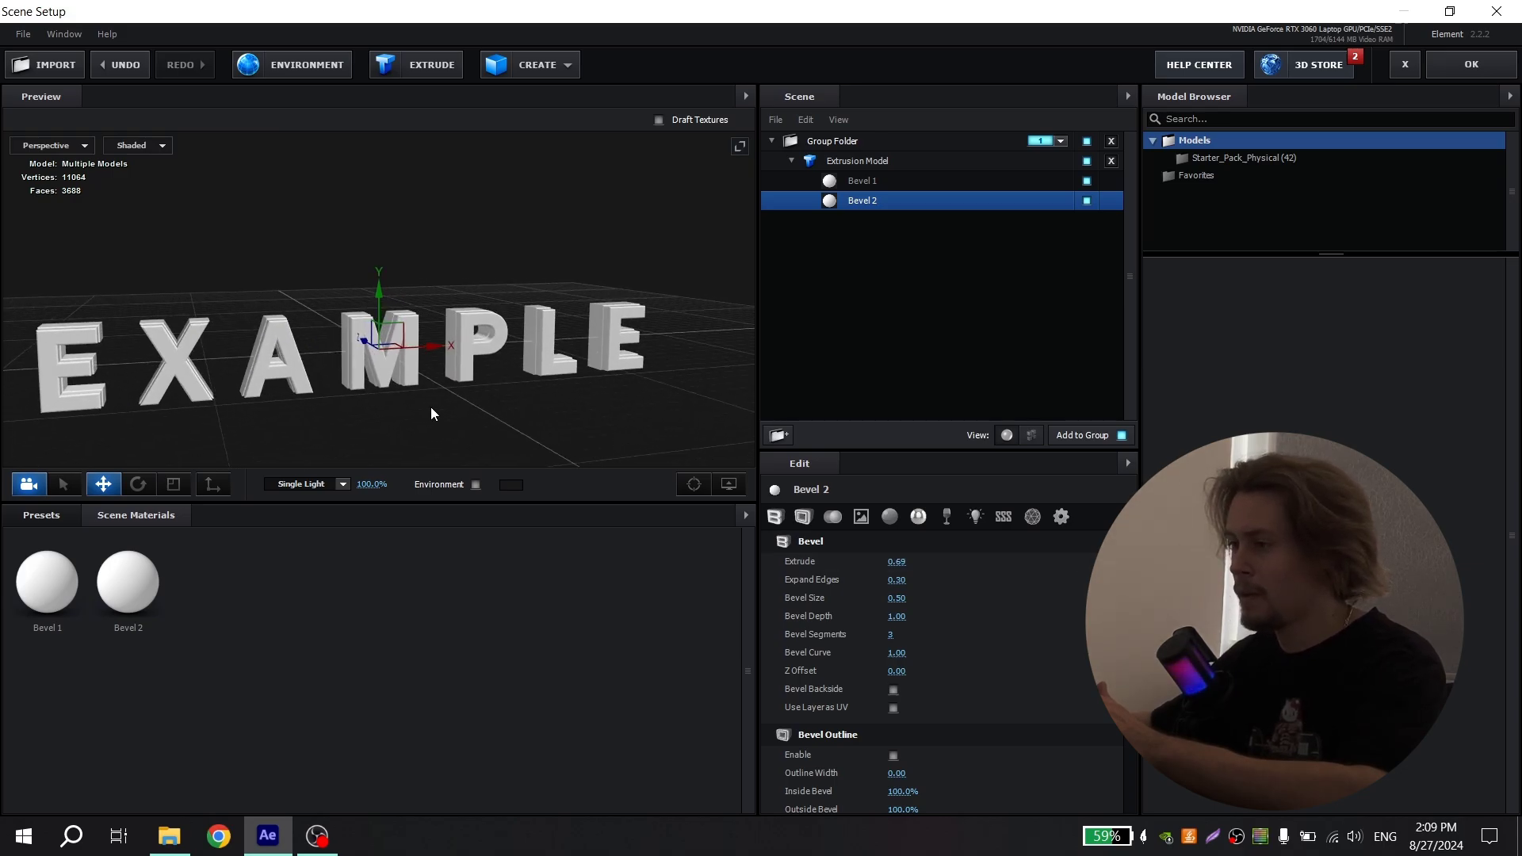
# - Apply metal_bronze_raw and clean_metal_clean_gold from the Pro_Shaders_2 Metal presets to the bevels
pyautogui.click(71, 512)
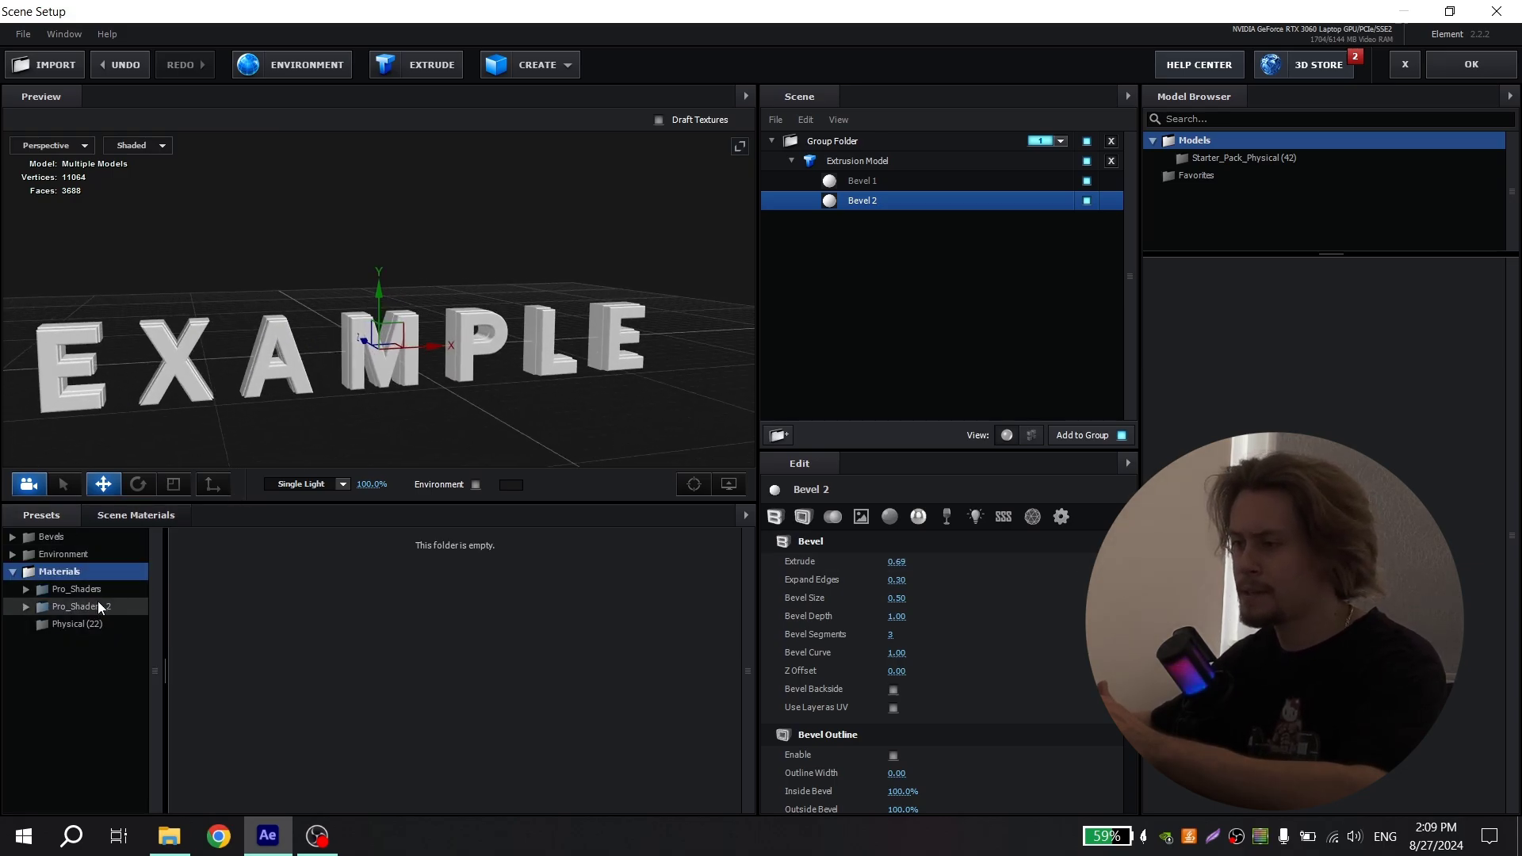
pyautogui.click(120, 608)
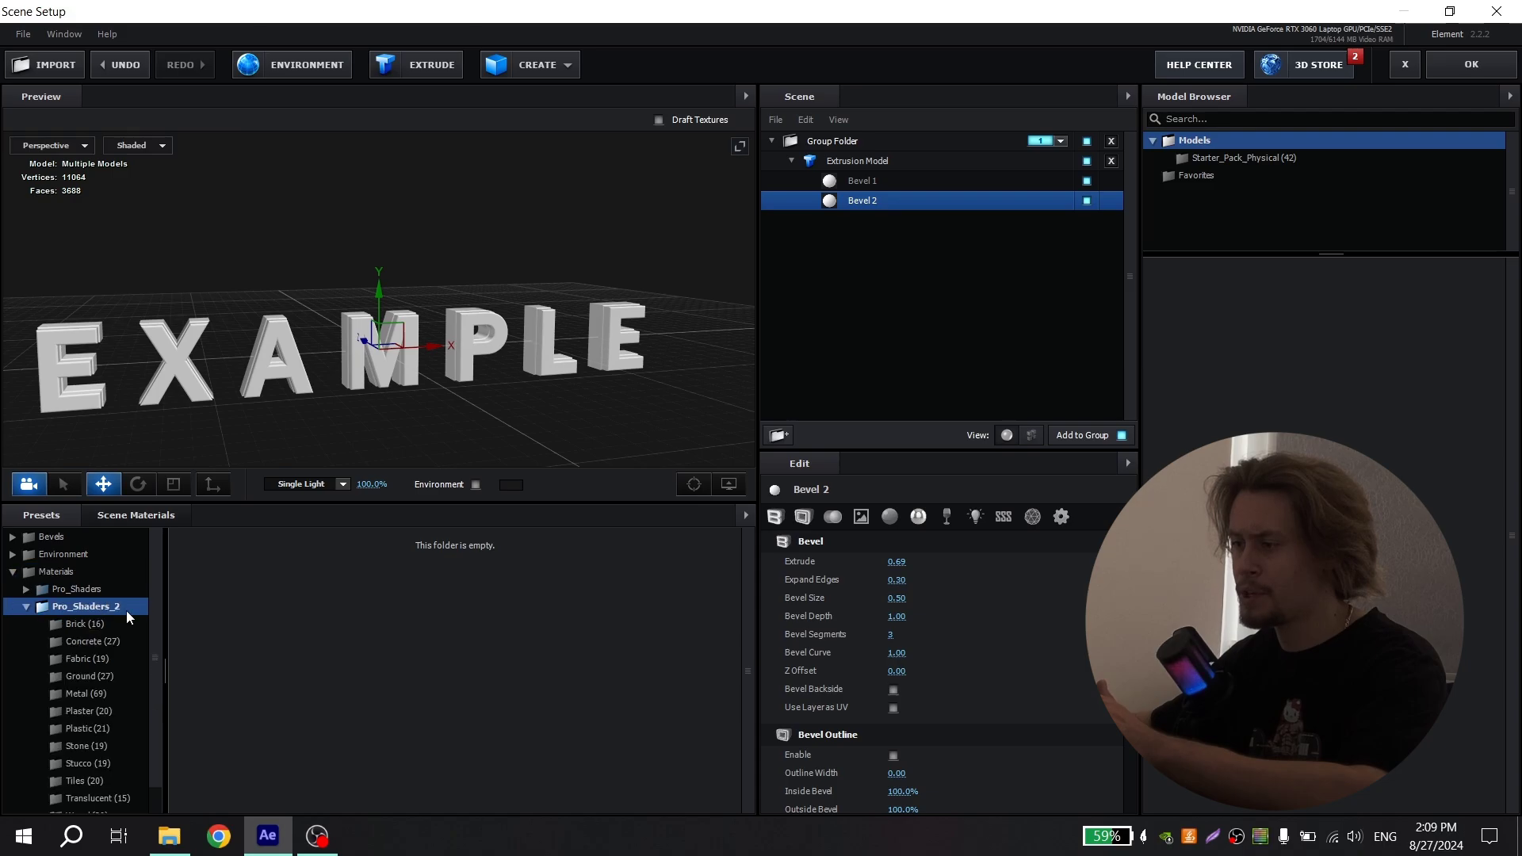
pyautogui.scroll(-1, 101, 670)
pyautogui.click(97, 649)
pyautogui.click(92, 682)
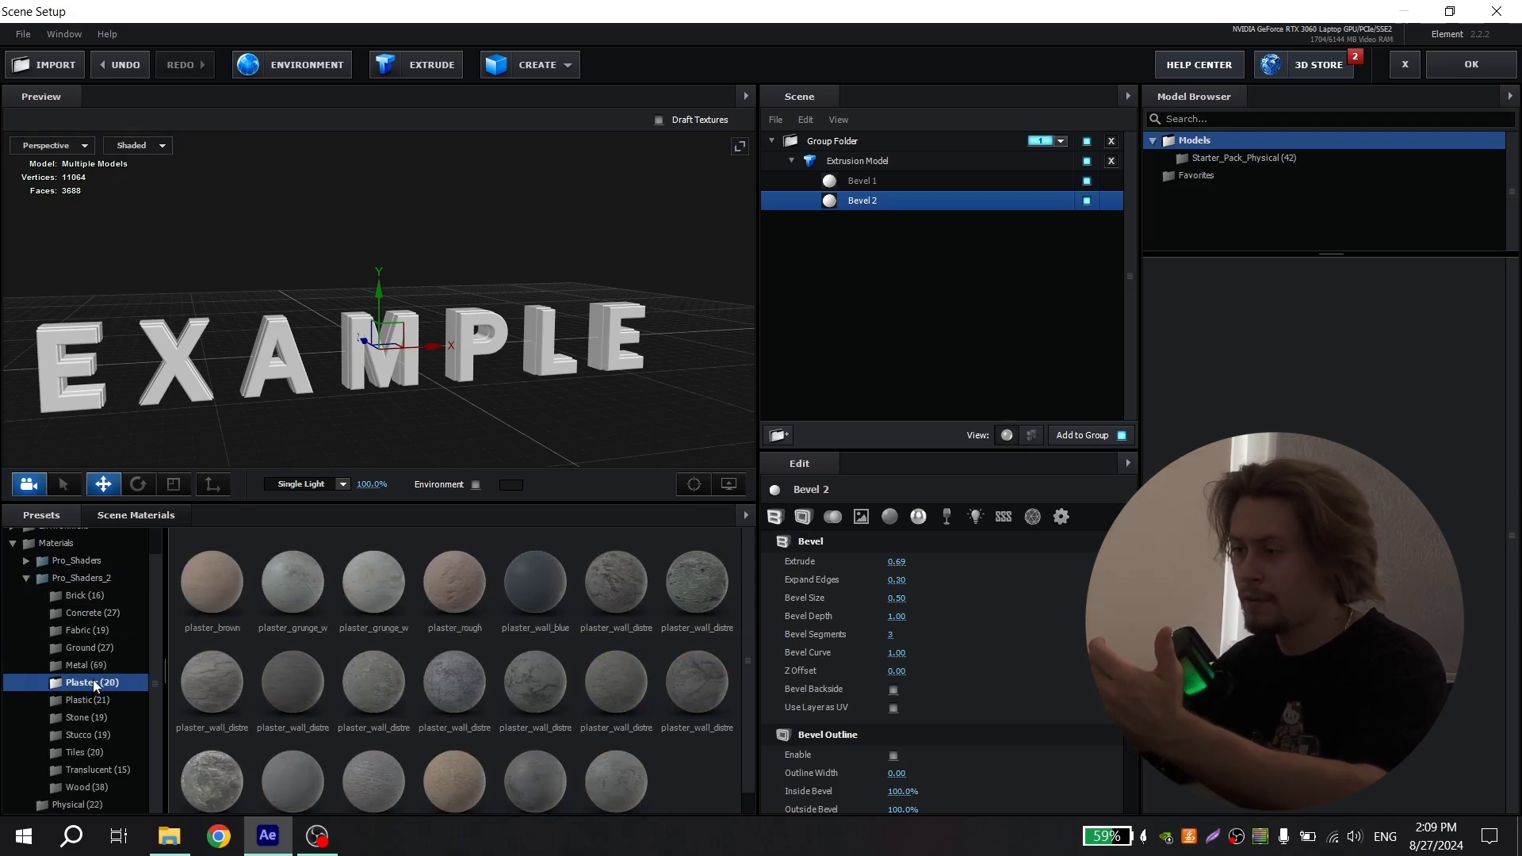
pyautogui.click(103, 664)
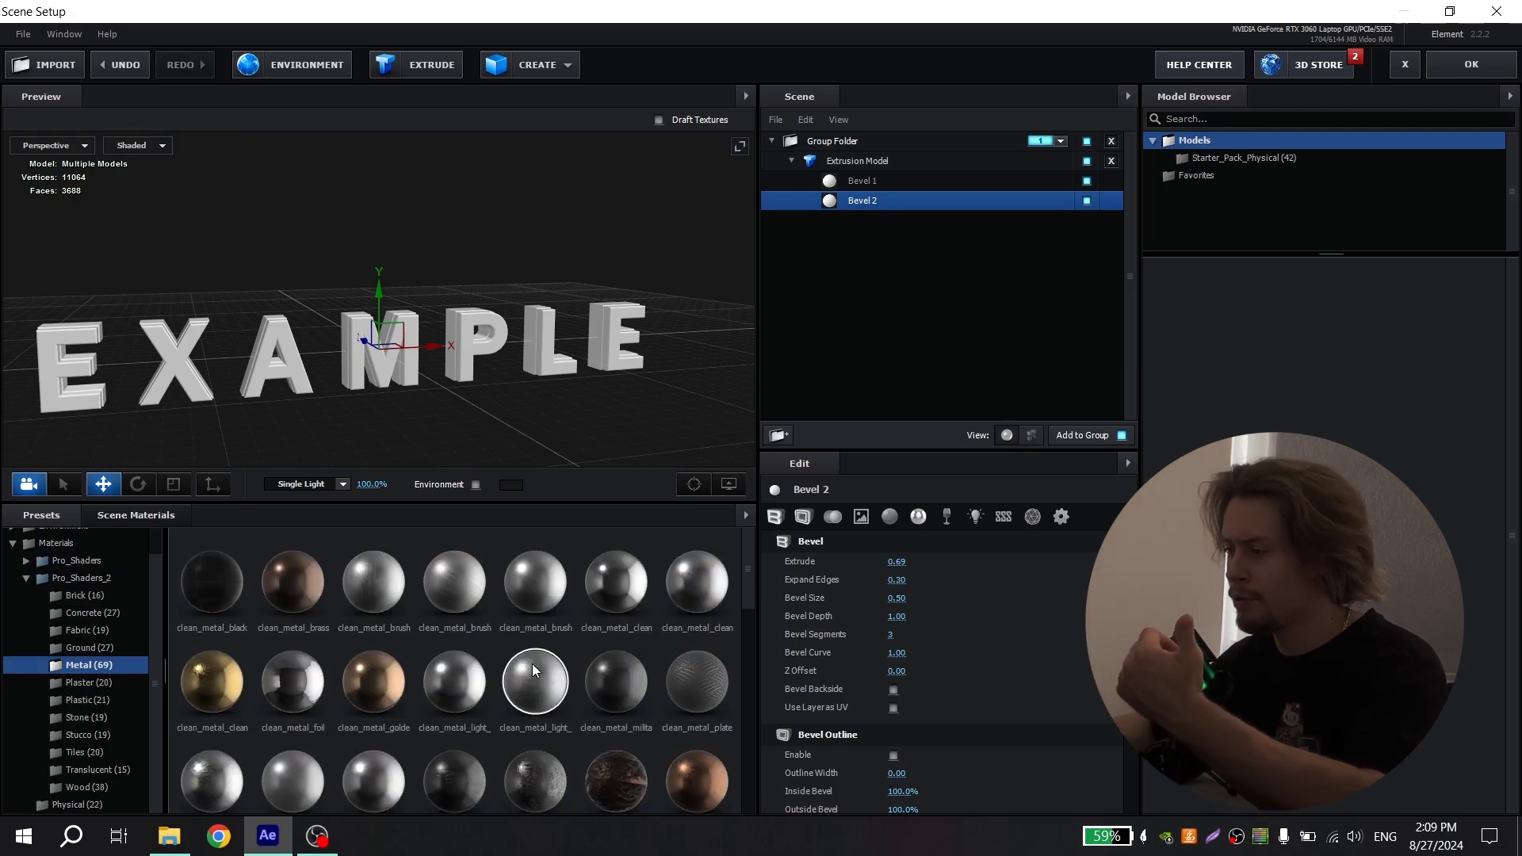
pyautogui.scroll(-1, 555, 674)
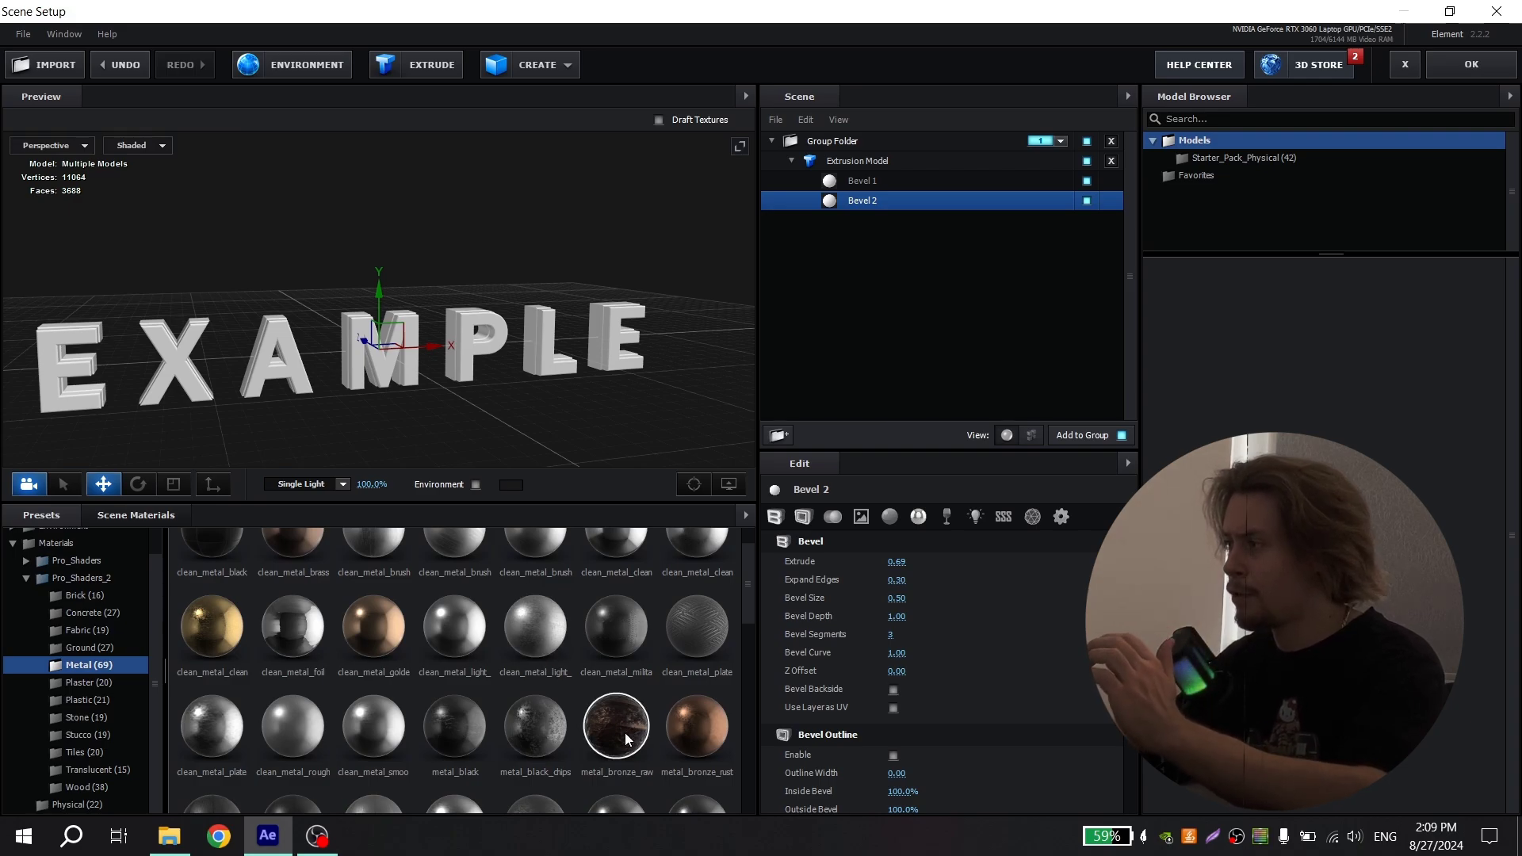
pyautogui.moveTo(624, 732); pyautogui.dragTo(549, 388)
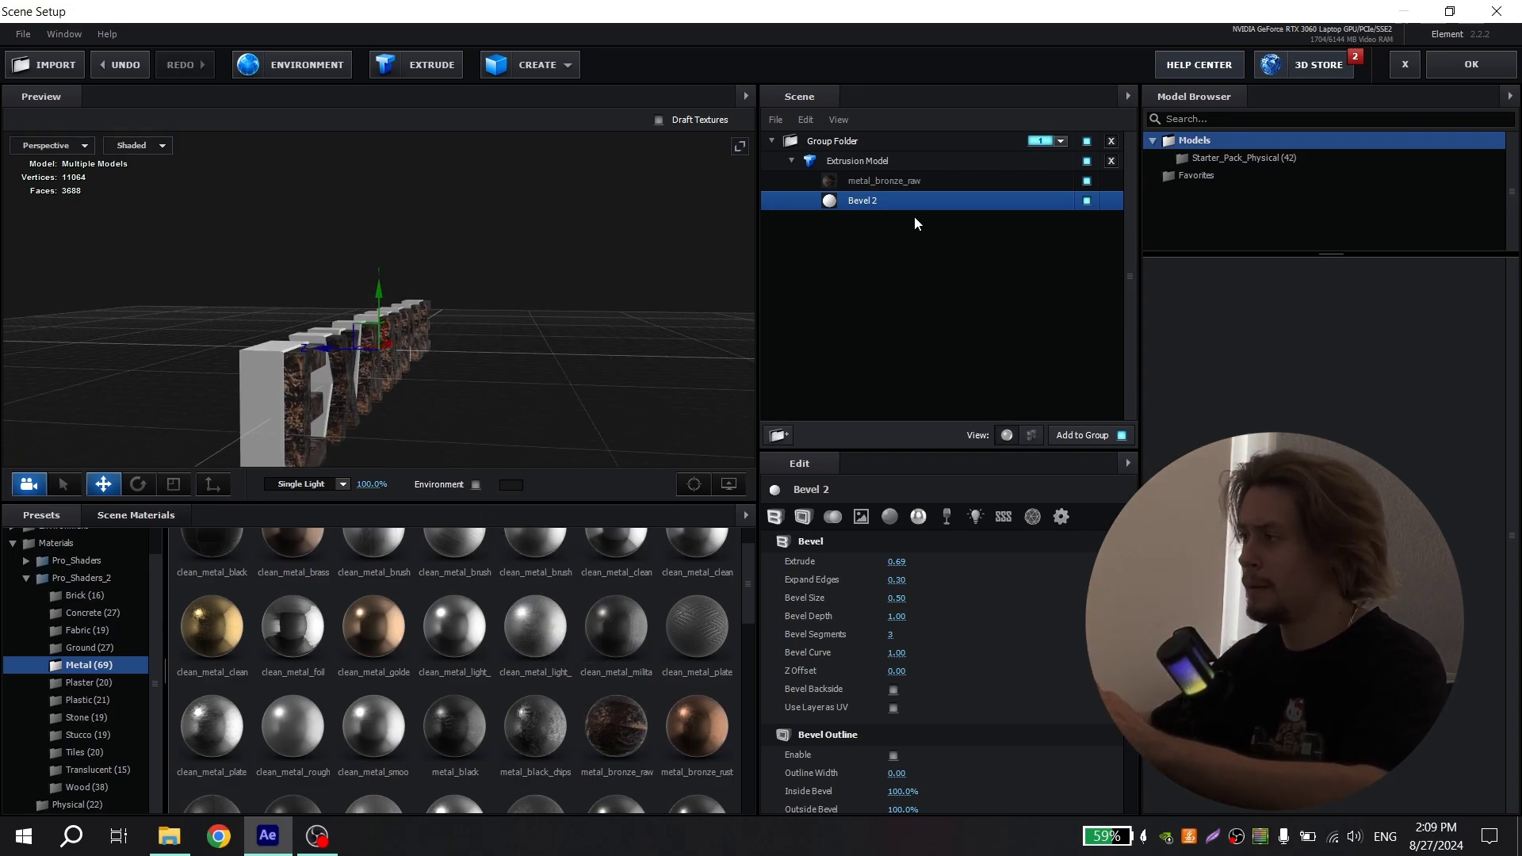
pyautogui.moveTo(236, 632); pyautogui.dragTo(258, 353)
pyautogui.moveTo(629, 379); pyautogui.dragTo(473, 383)
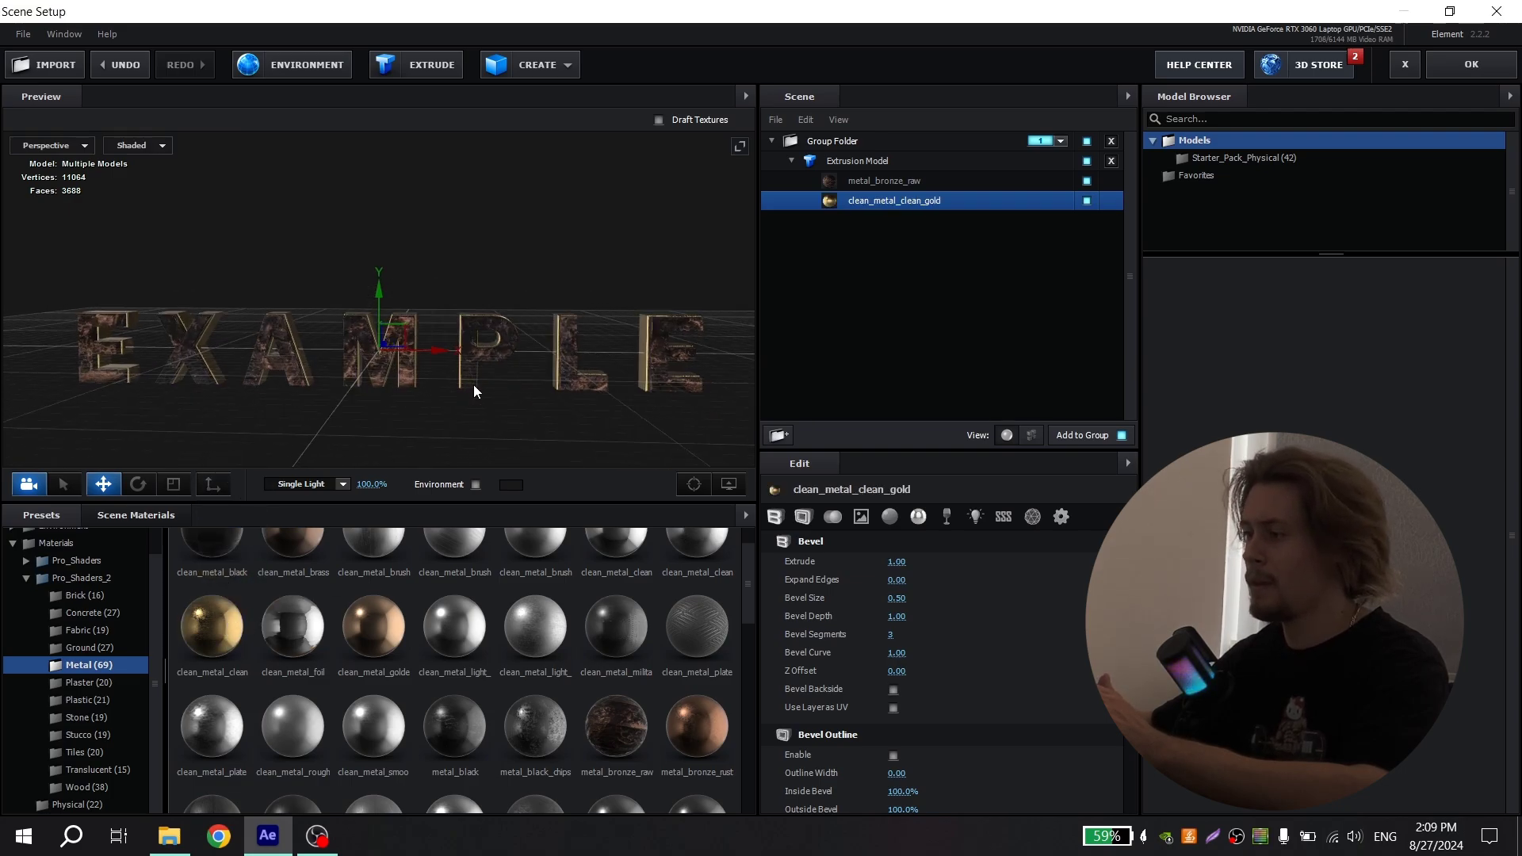
# - Light the scene with the V1_Environment Lobby_blurred map
pyautogui.click(13, 543)
pyautogui.click(71, 554)
pyautogui.click(87, 589)
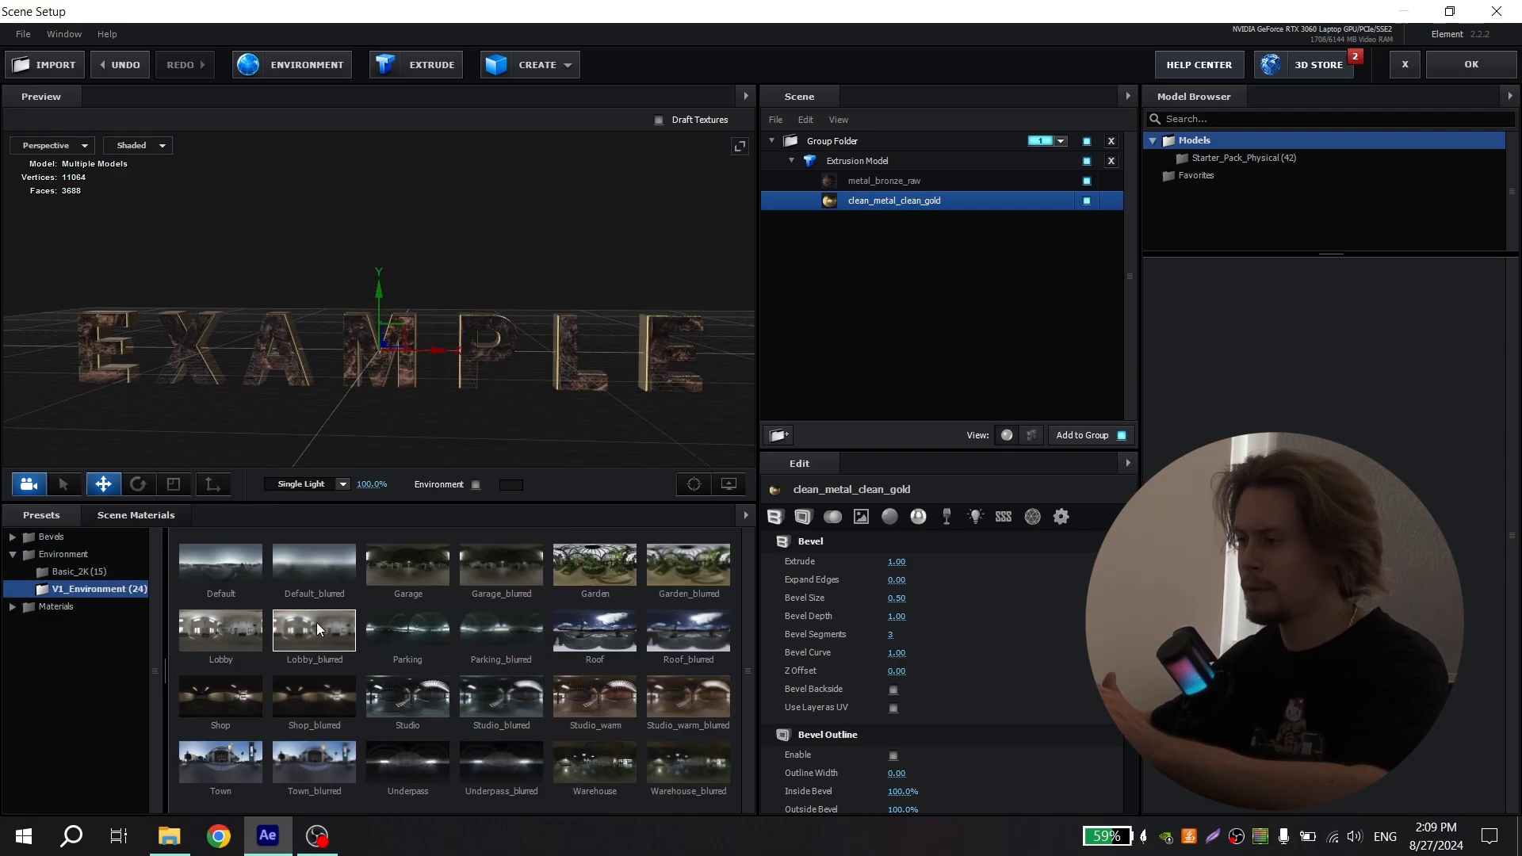
pyautogui.click(316, 639)
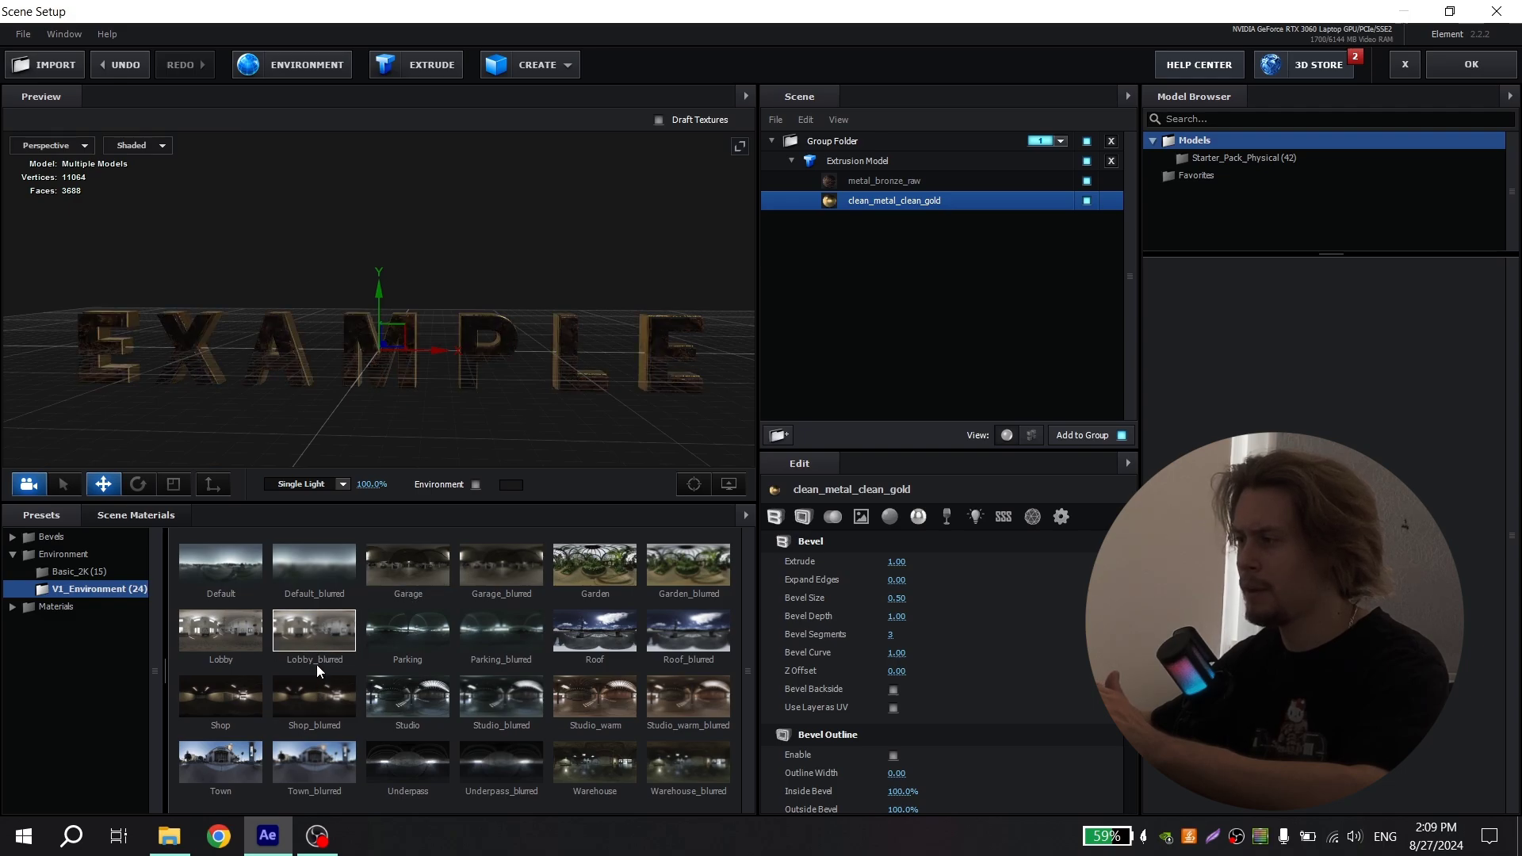
pyautogui.click(321, 574)
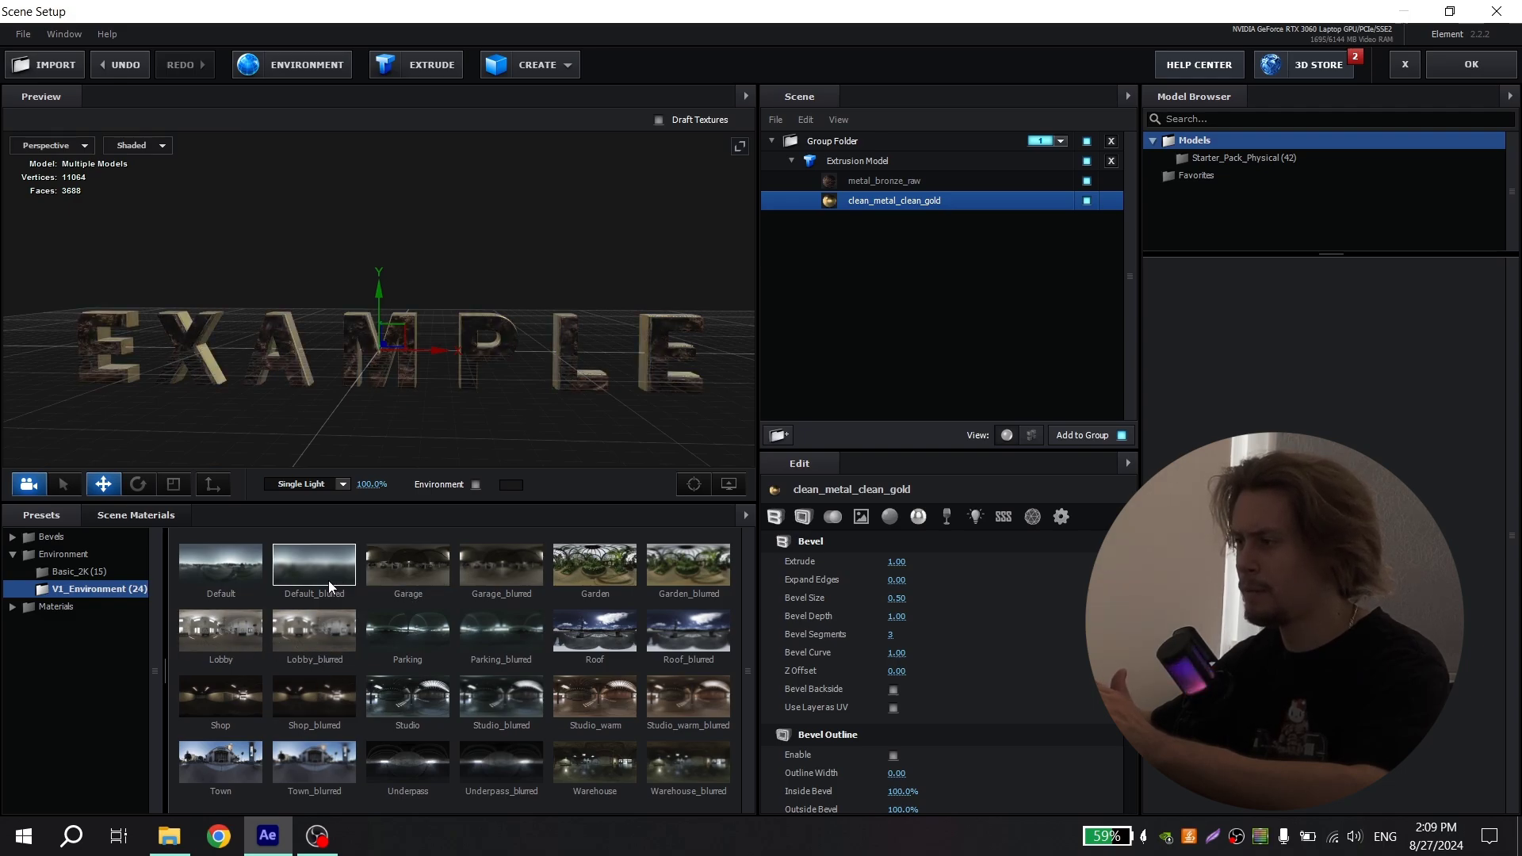
pyautogui.click(291, 611)
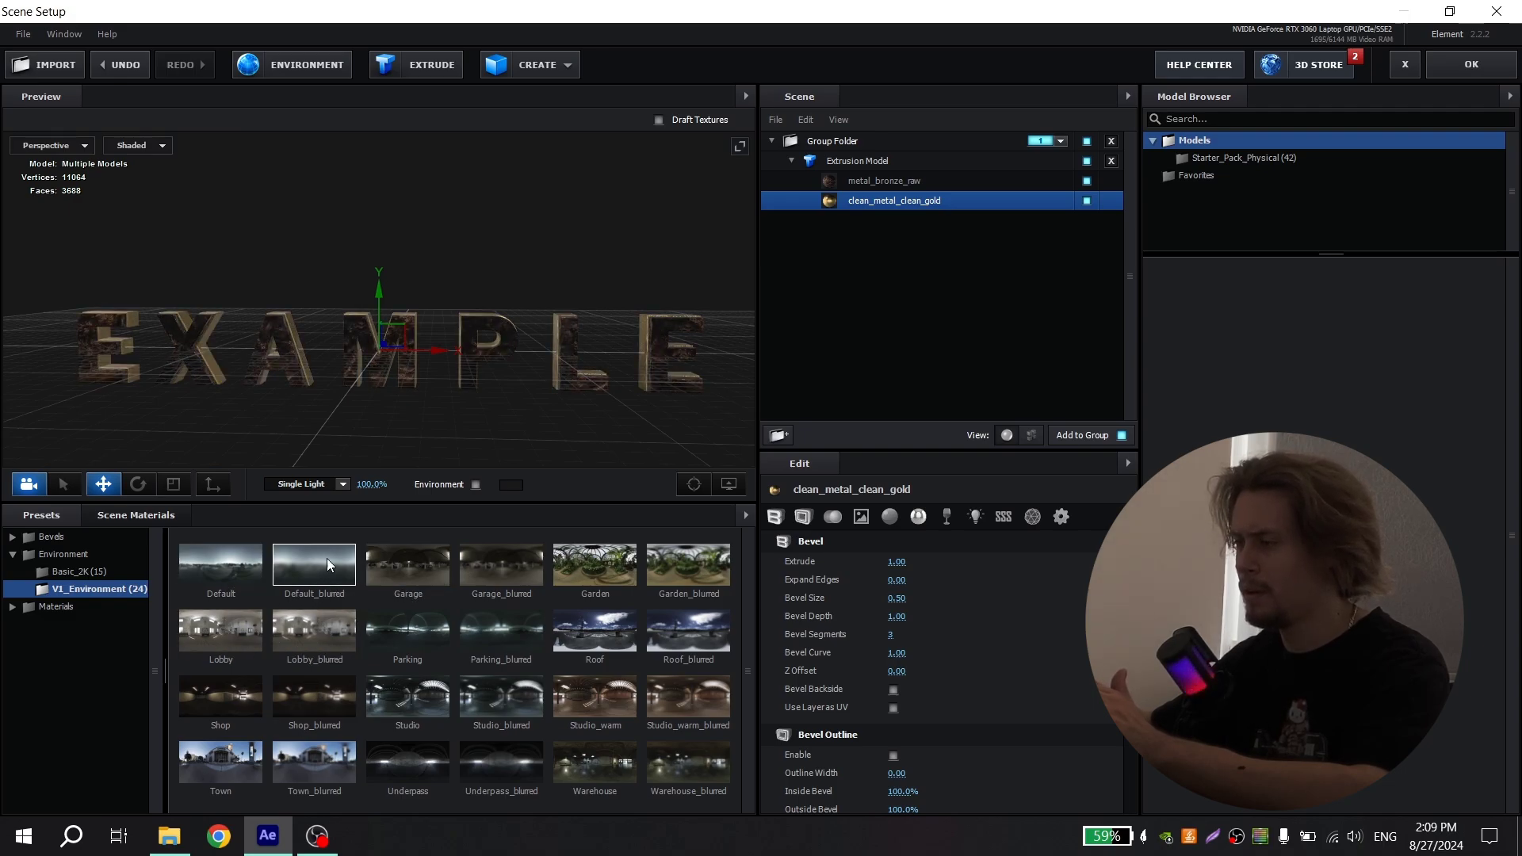
# - Accept Scene Setup and set Element's Add Lighting preset to Cinema
pyautogui.click(1457, 70)
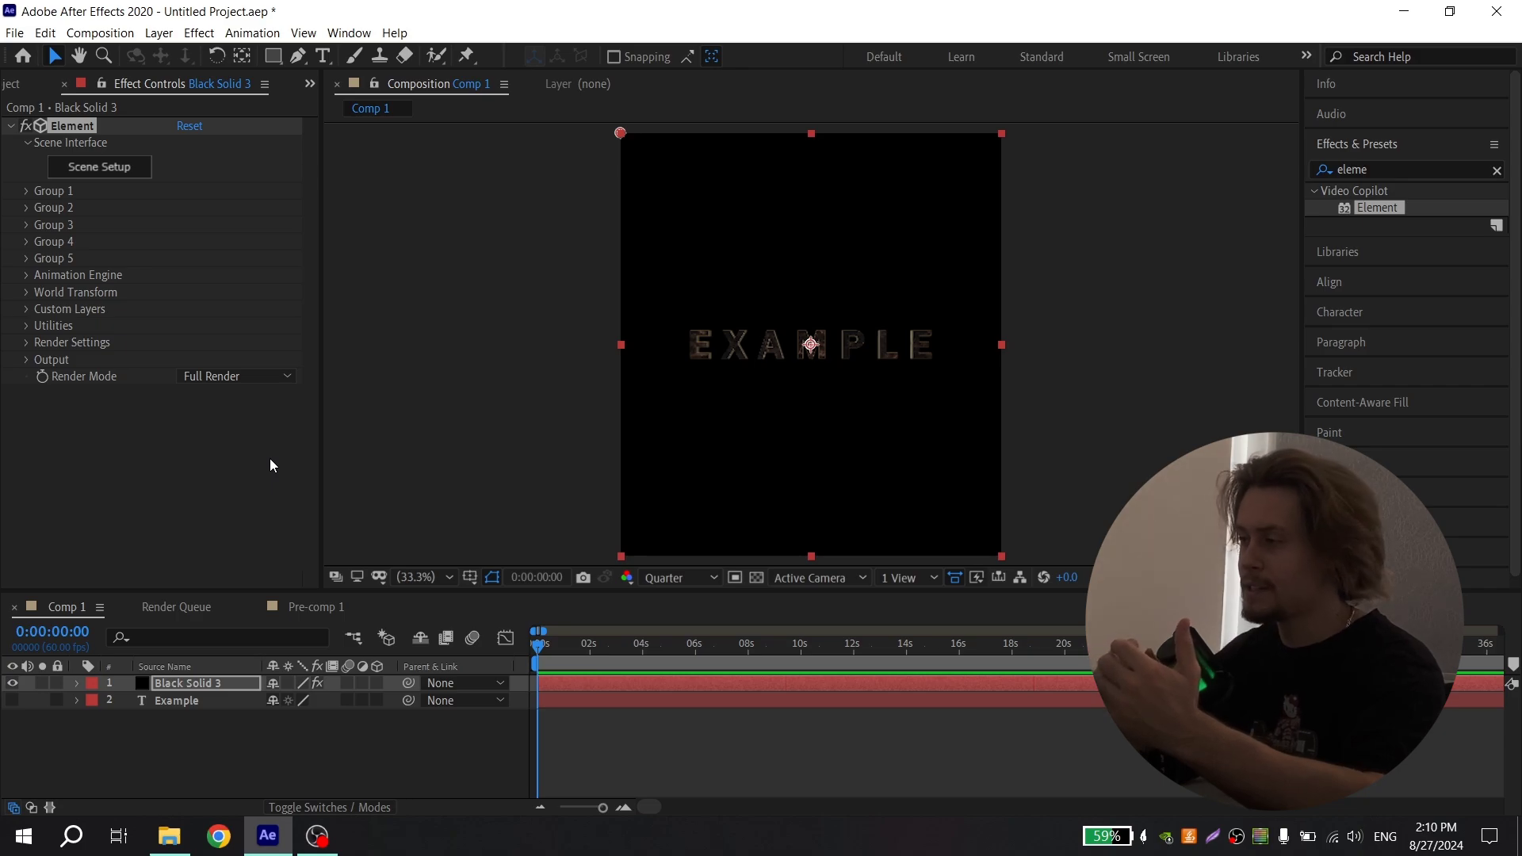
pyautogui.click(29, 341)
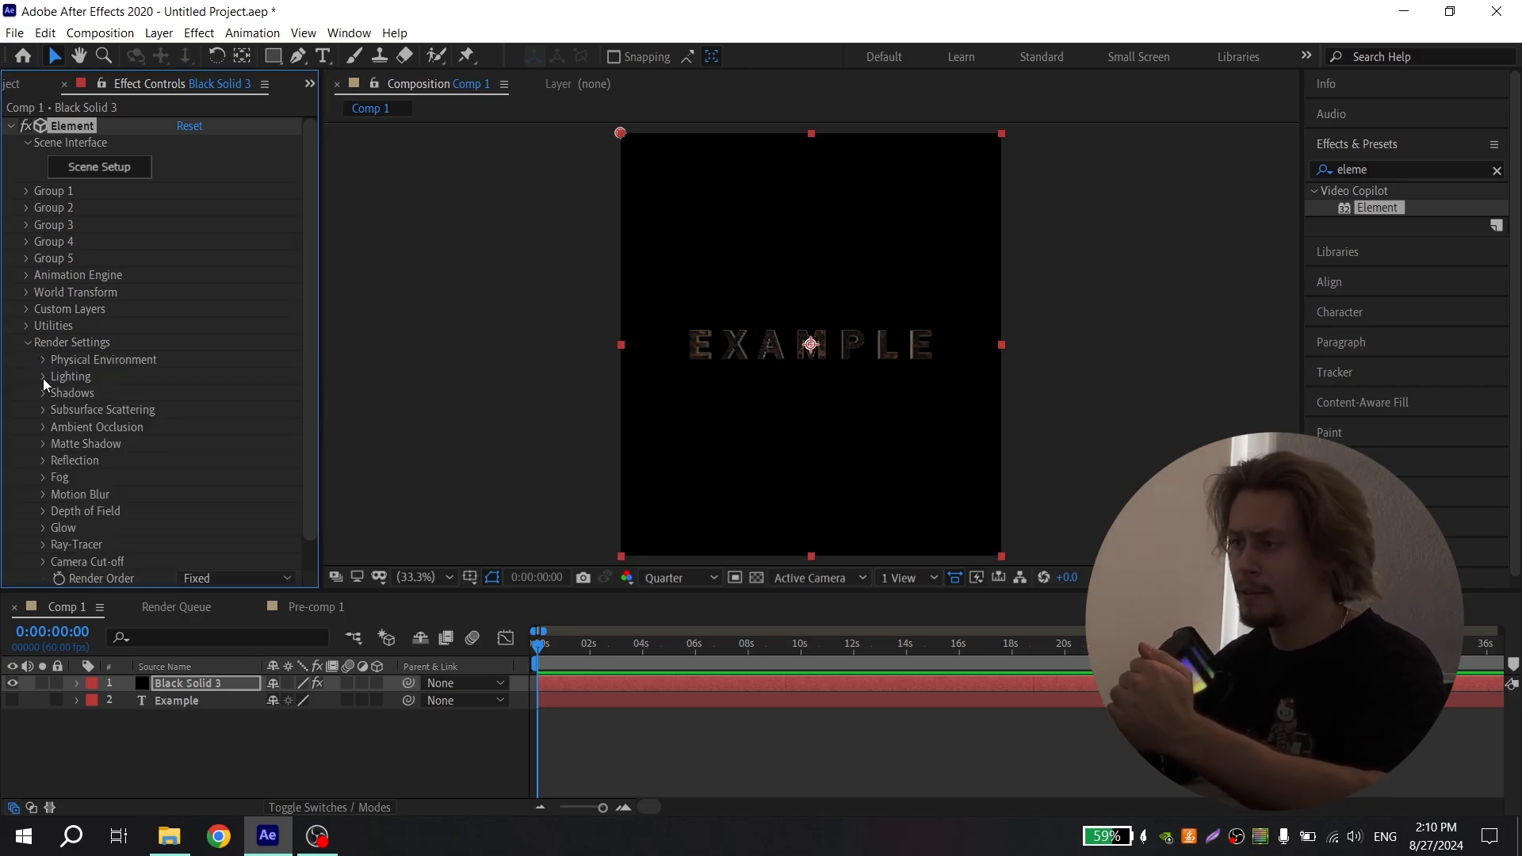
pyautogui.click(42, 378)
pyautogui.click(204, 426)
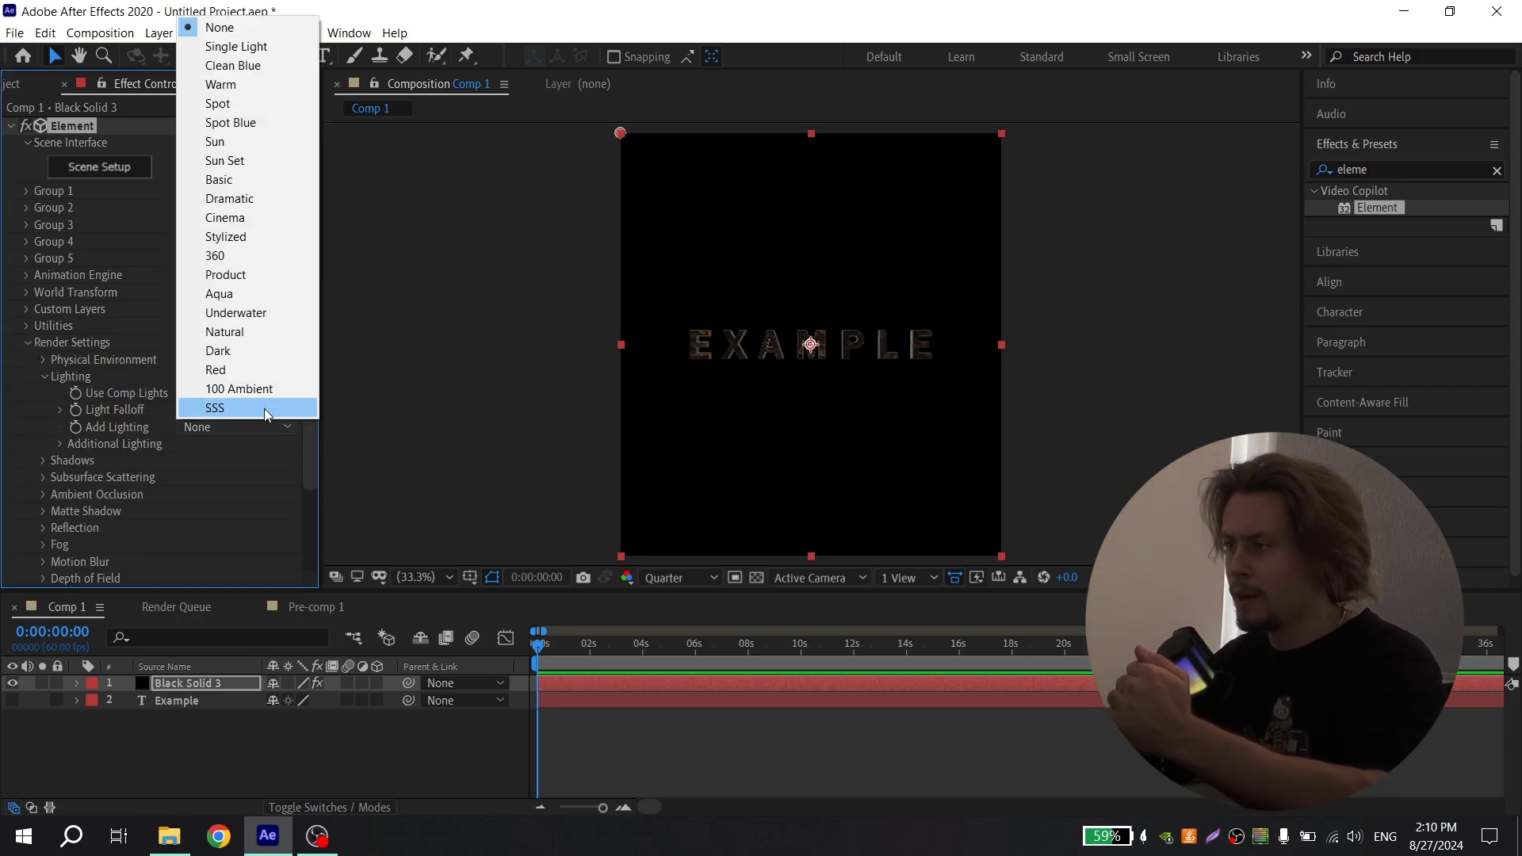
pyautogui.click(239, 263)
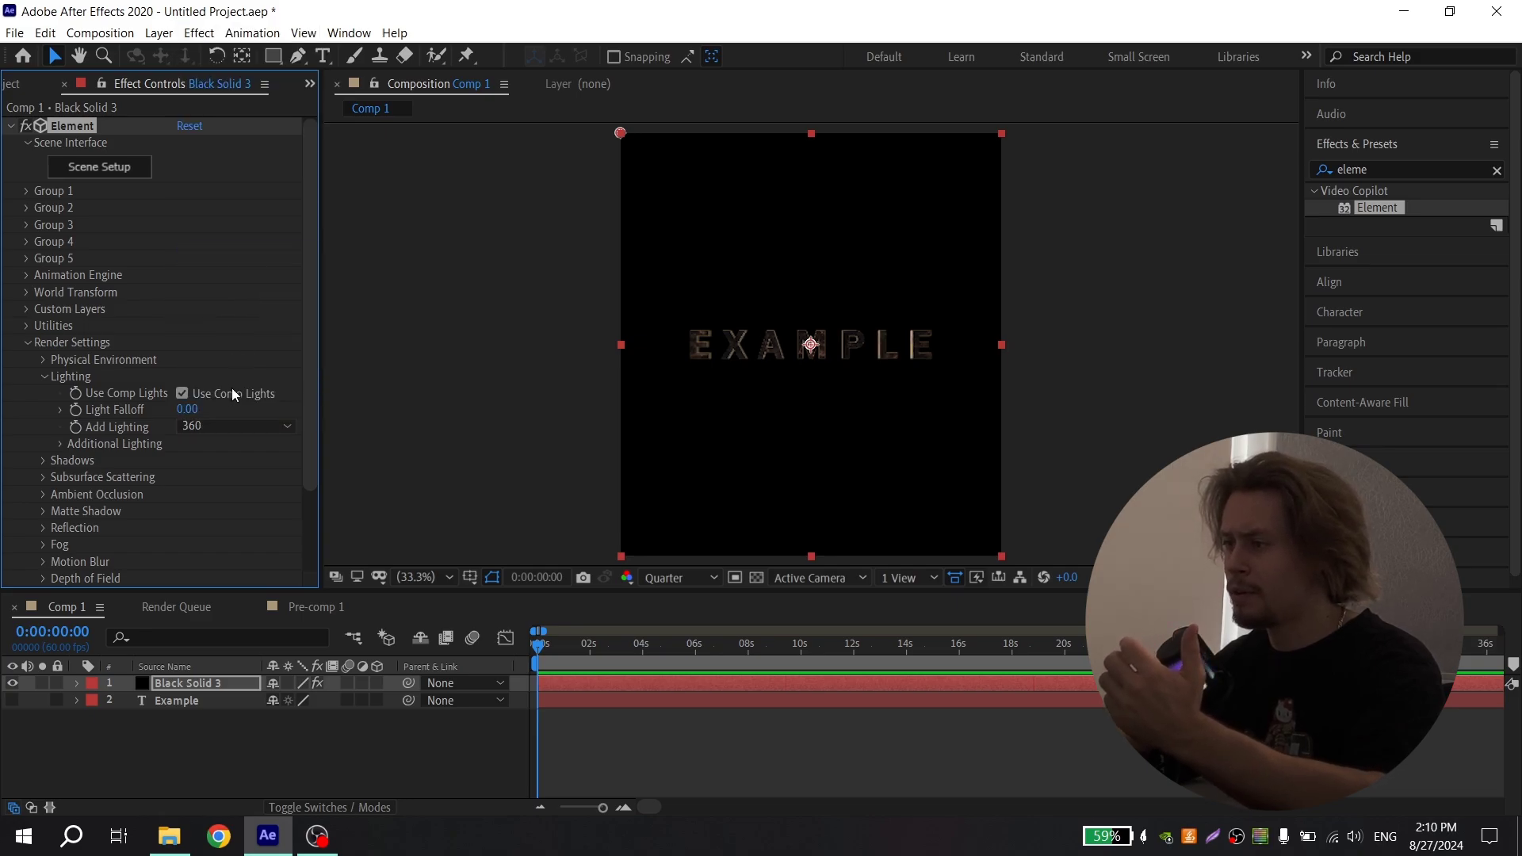
pyautogui.click(234, 426)
pyautogui.click(217, 221)
# - Enable ambient occlusion with the Ray-Traced AO mode
pyautogui.click(44, 378)
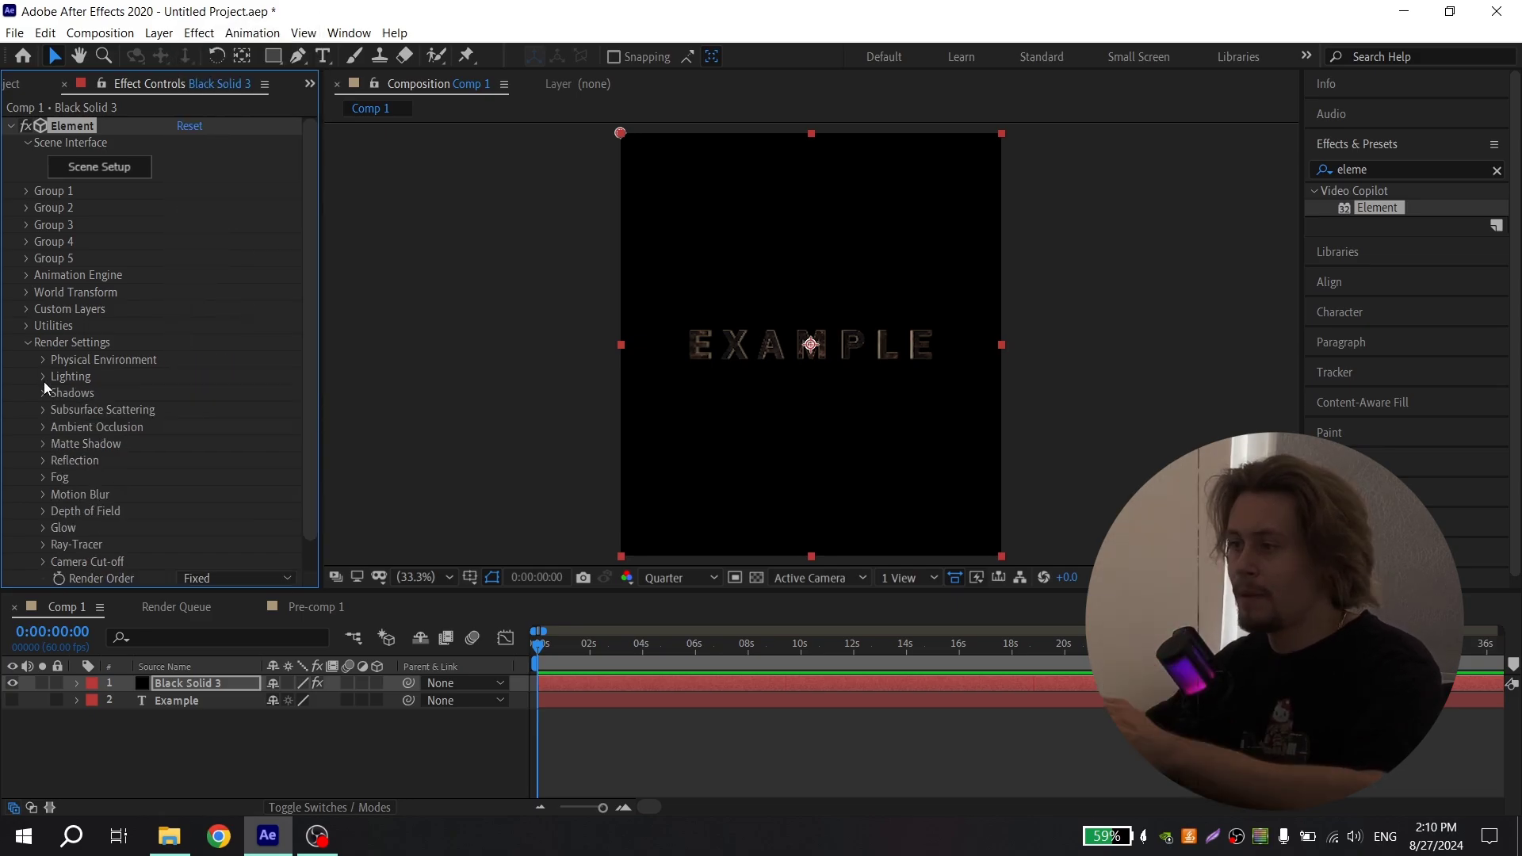
pyautogui.click(45, 393)
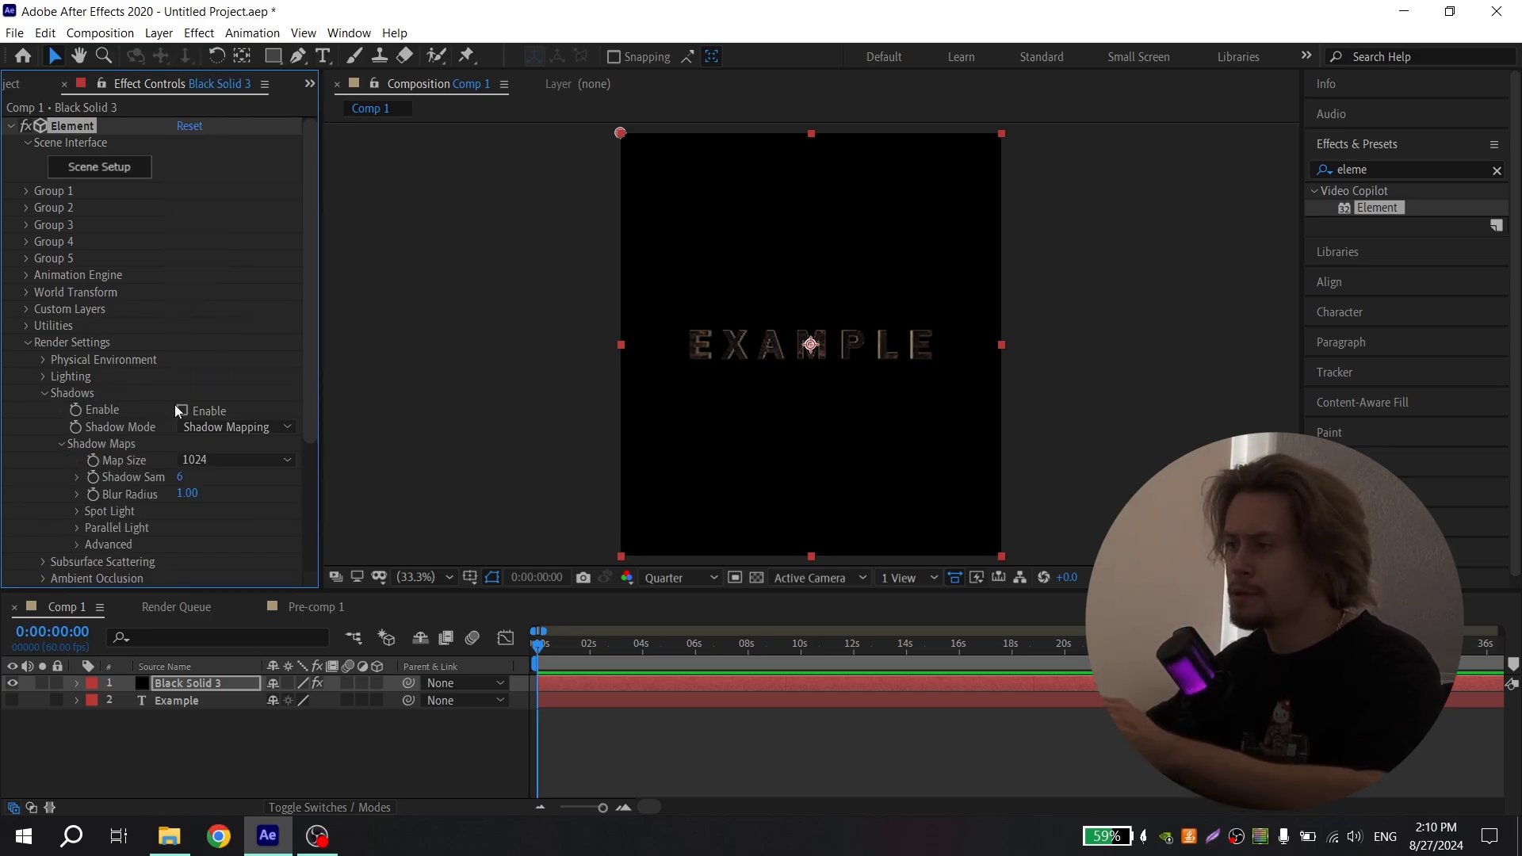
pyautogui.click(44, 394)
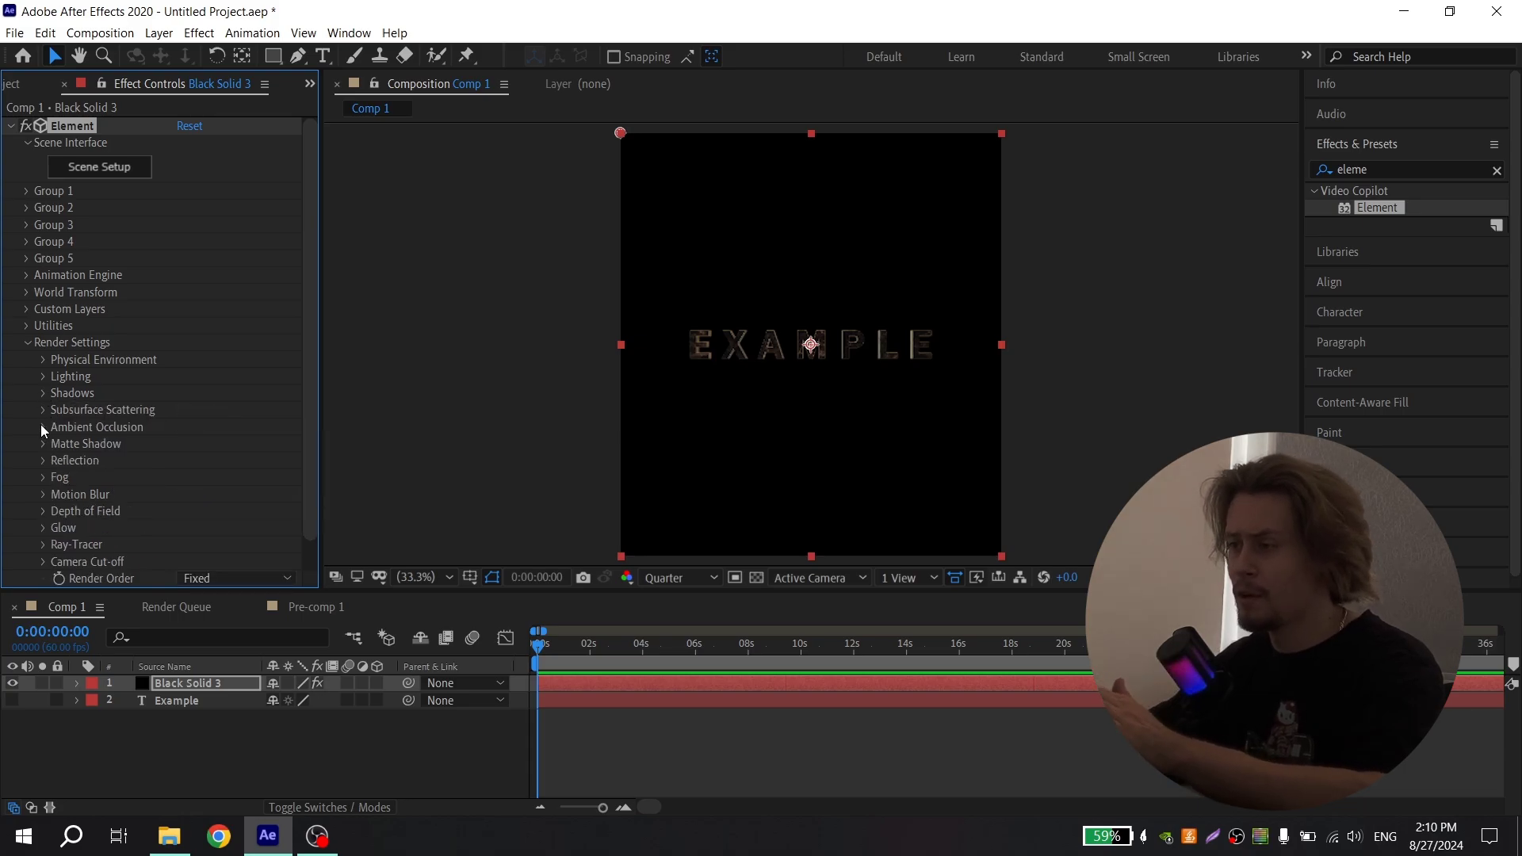
pyautogui.click(42, 427)
pyautogui.click(208, 344)
pyautogui.click(234, 360)
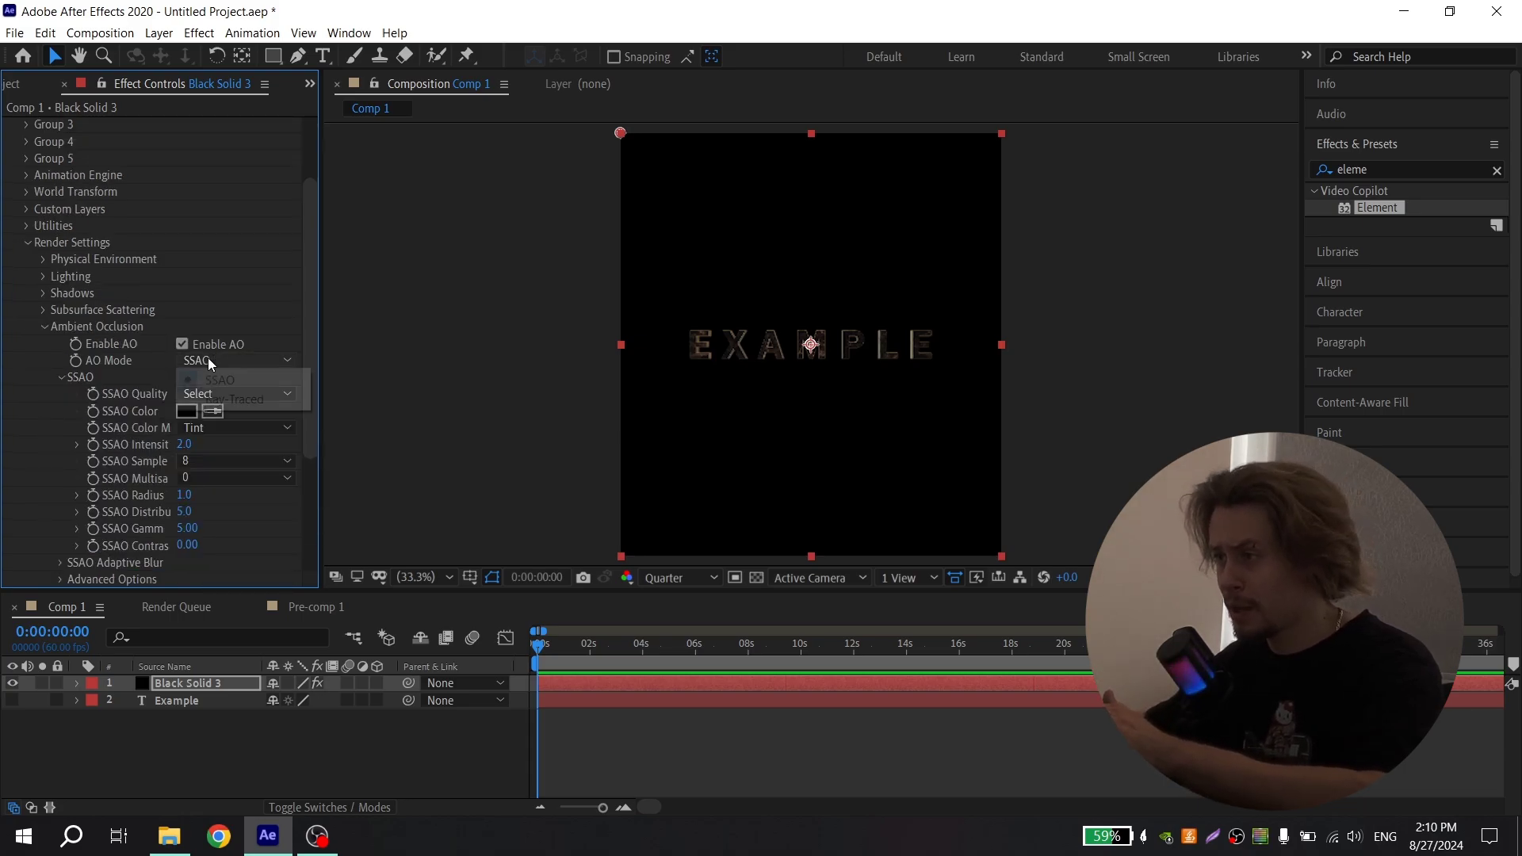
pyautogui.click(233, 398)
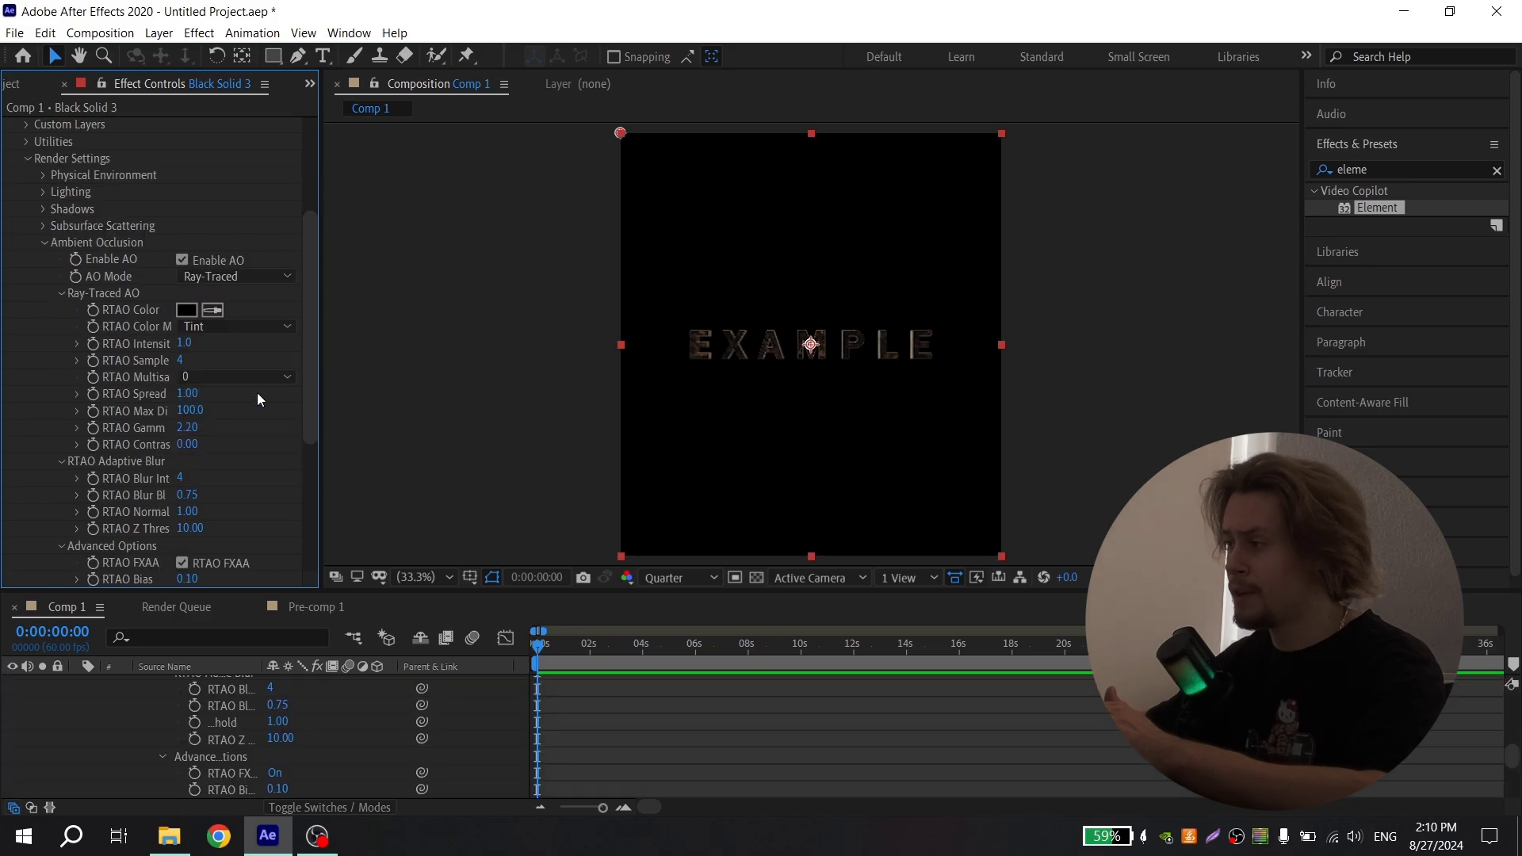
pyautogui.click(578, 684)
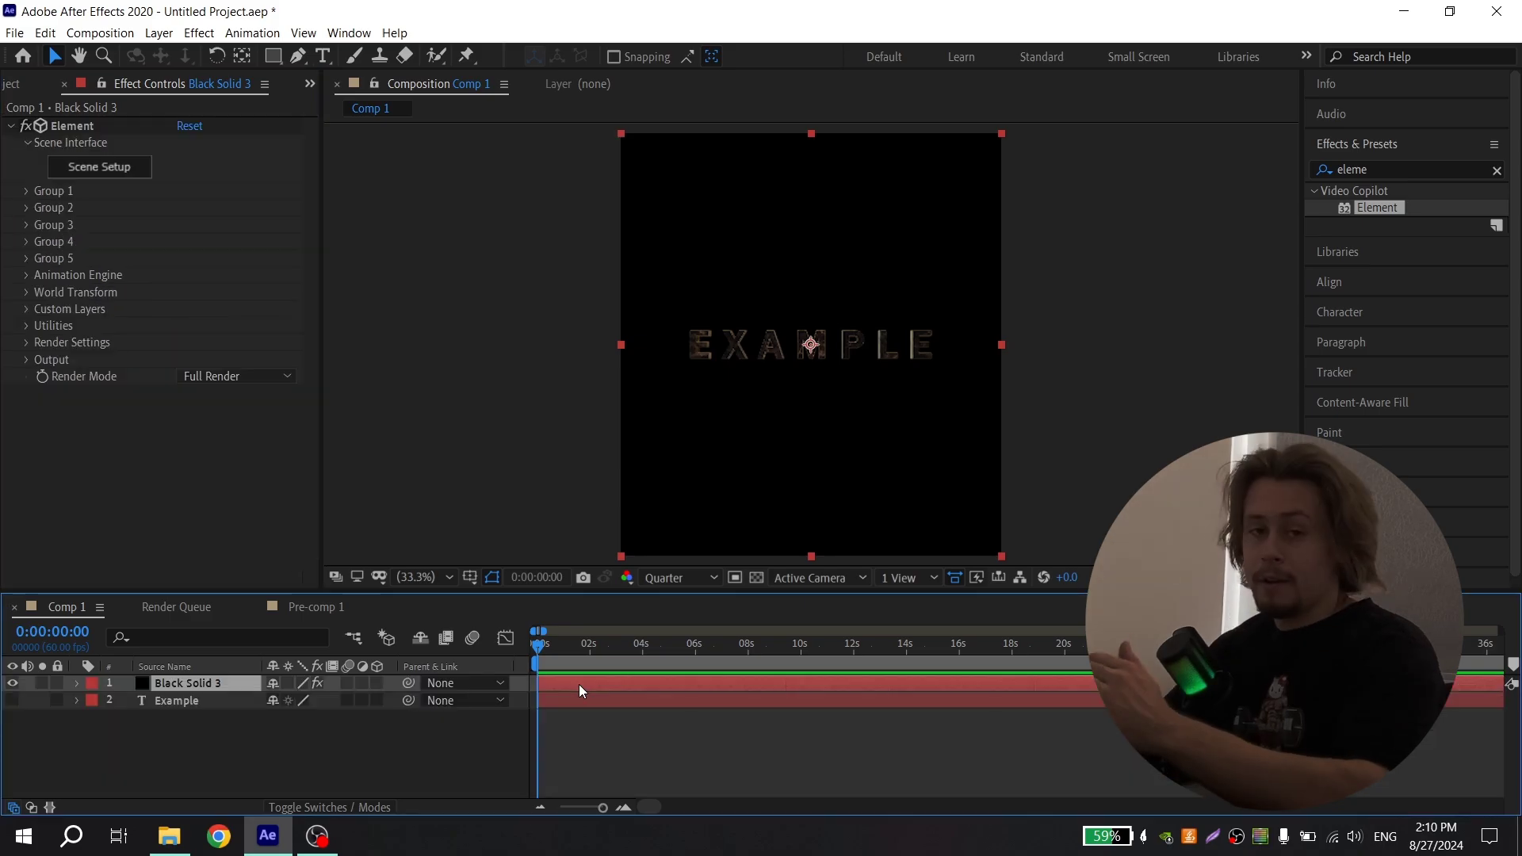
# - Add a new Camera 1 layer using the 28mm lens preset
pyautogui.rightClick(452, 712)
pyautogui.moveTo(544, 524)
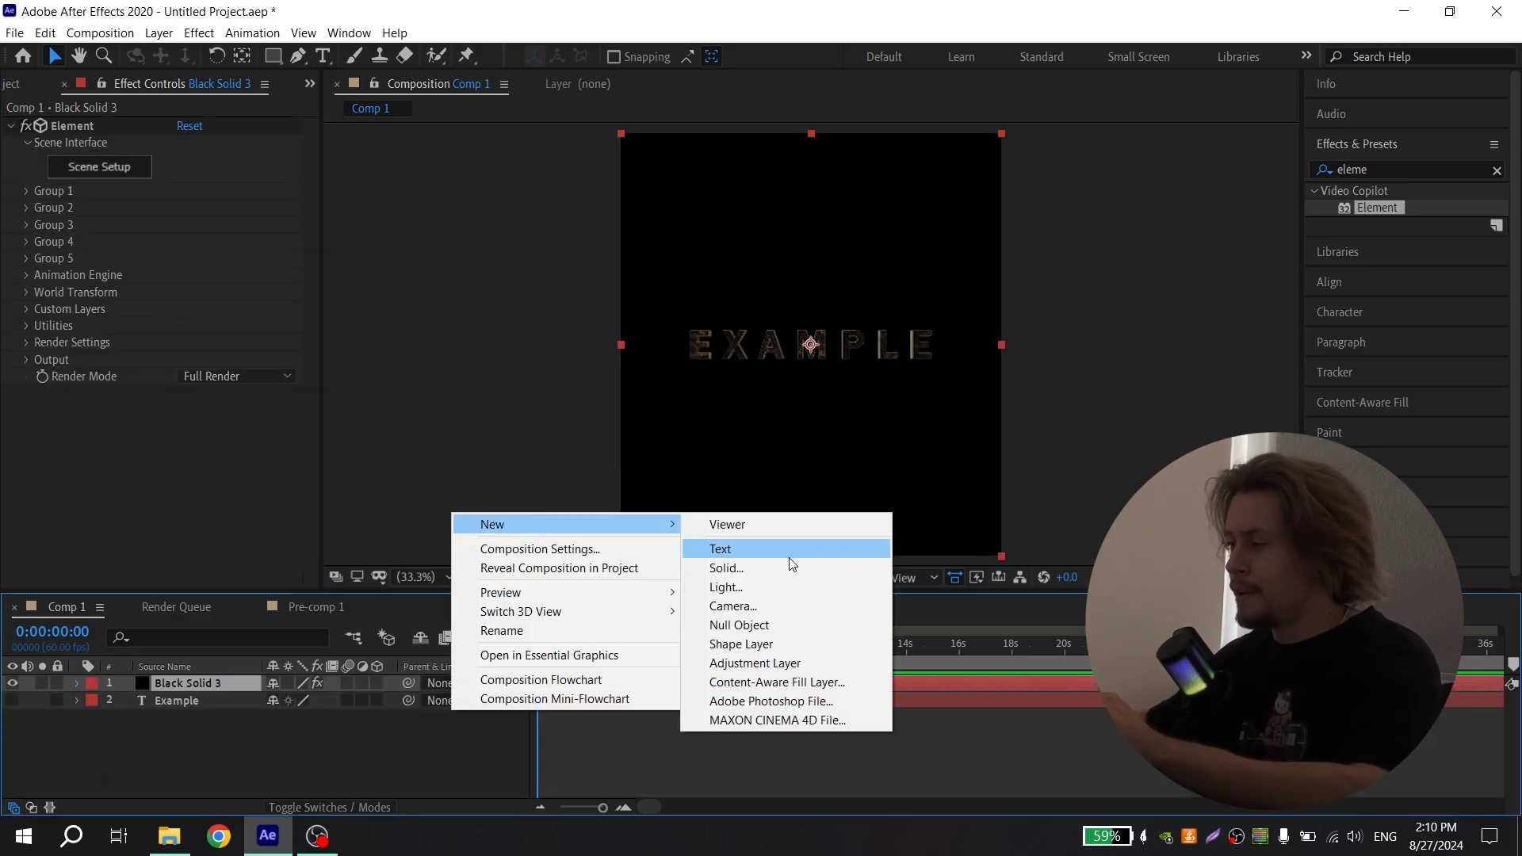
pyautogui.click(754, 607)
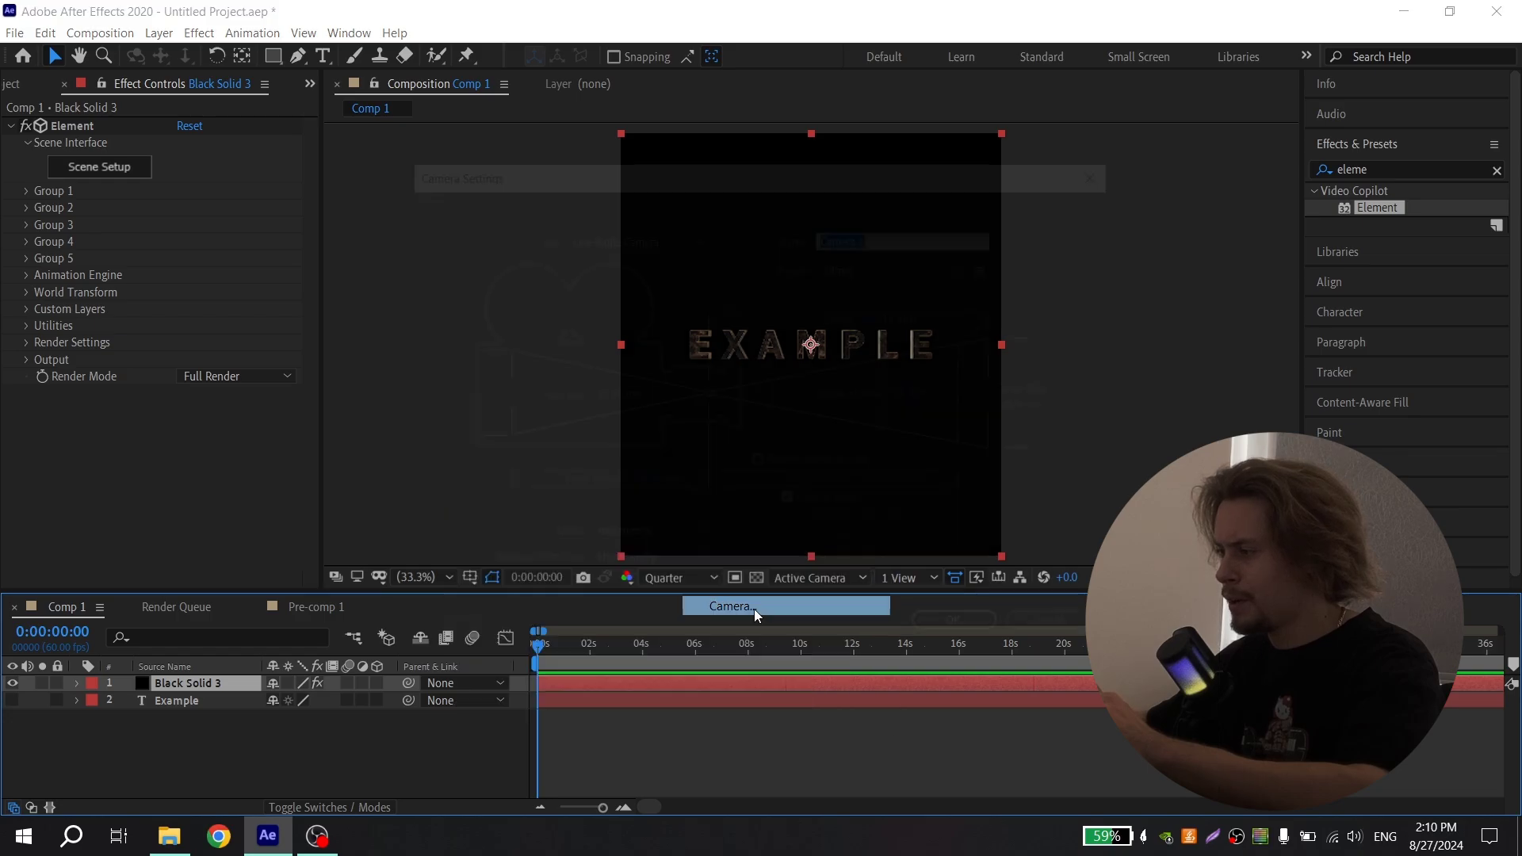
pyautogui.click(852, 266)
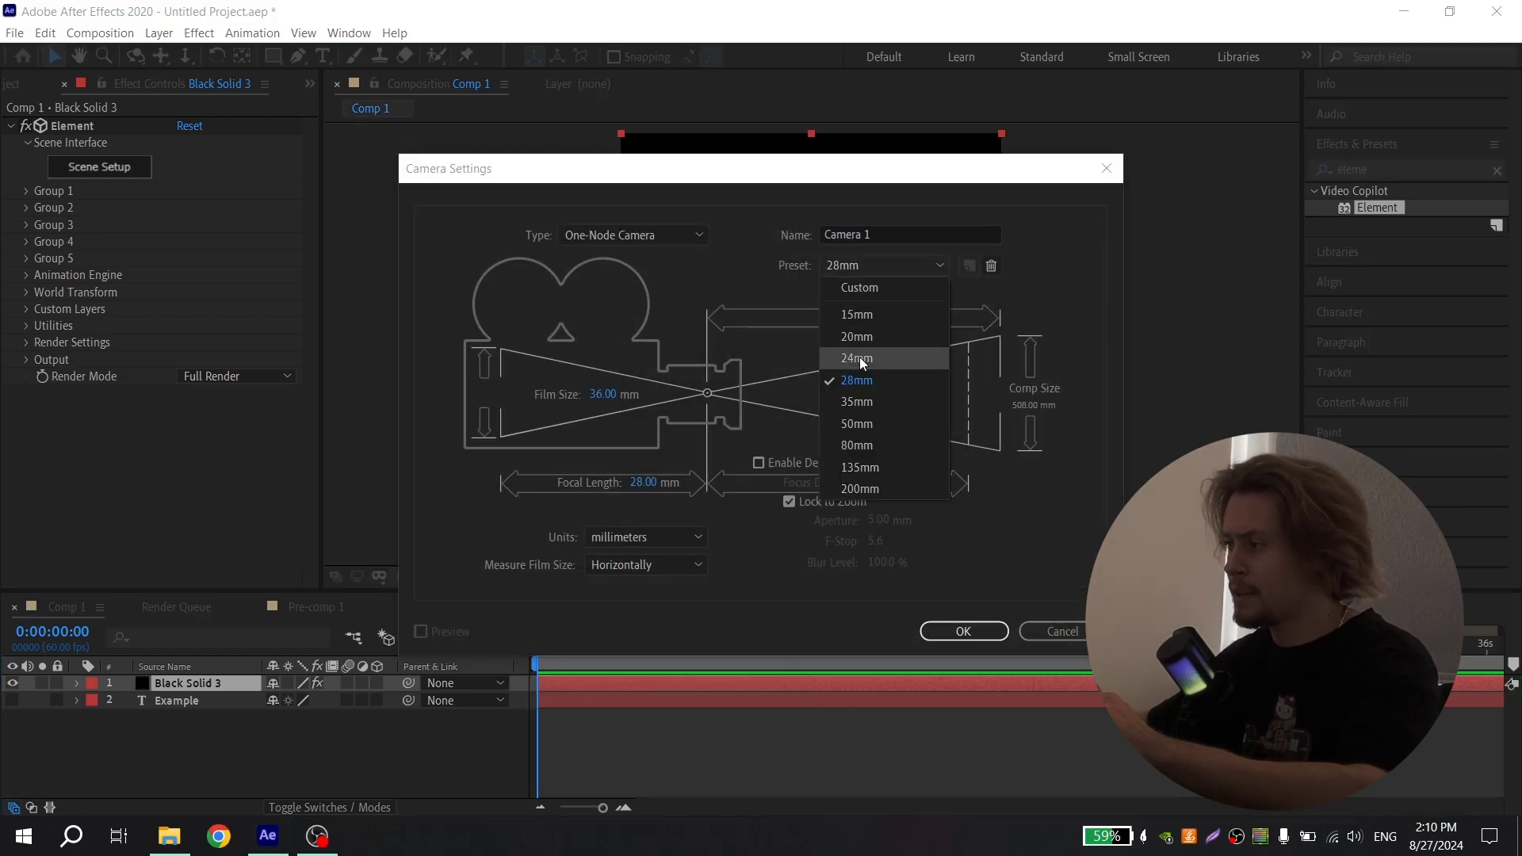
pyautogui.click(857, 381)
pyautogui.click(963, 631)
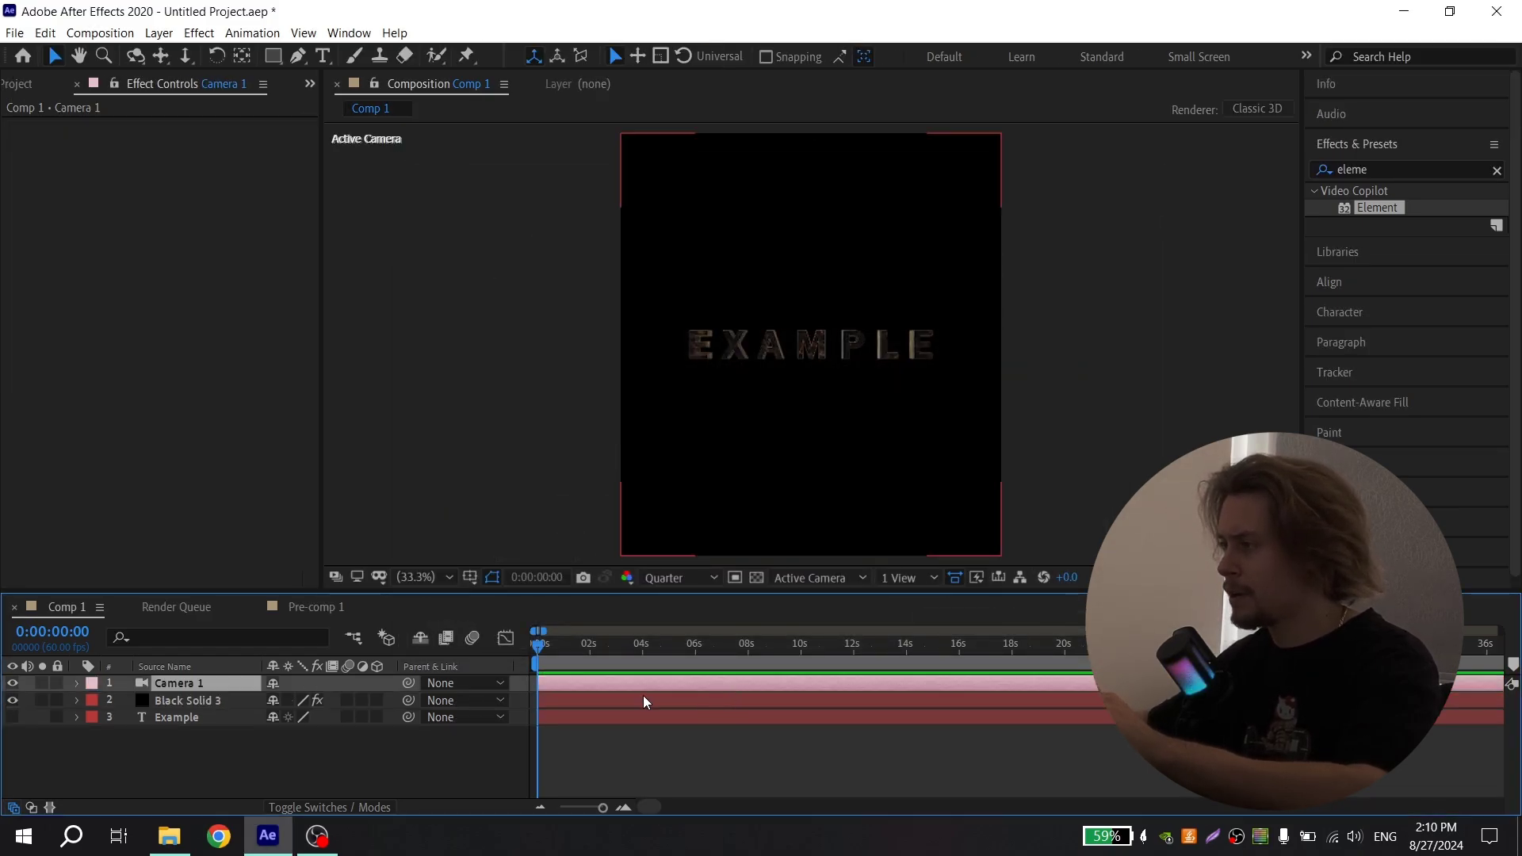
# - Make Camera 1 visible and return to 0:00:00:00
pyautogui.click(630, 657)
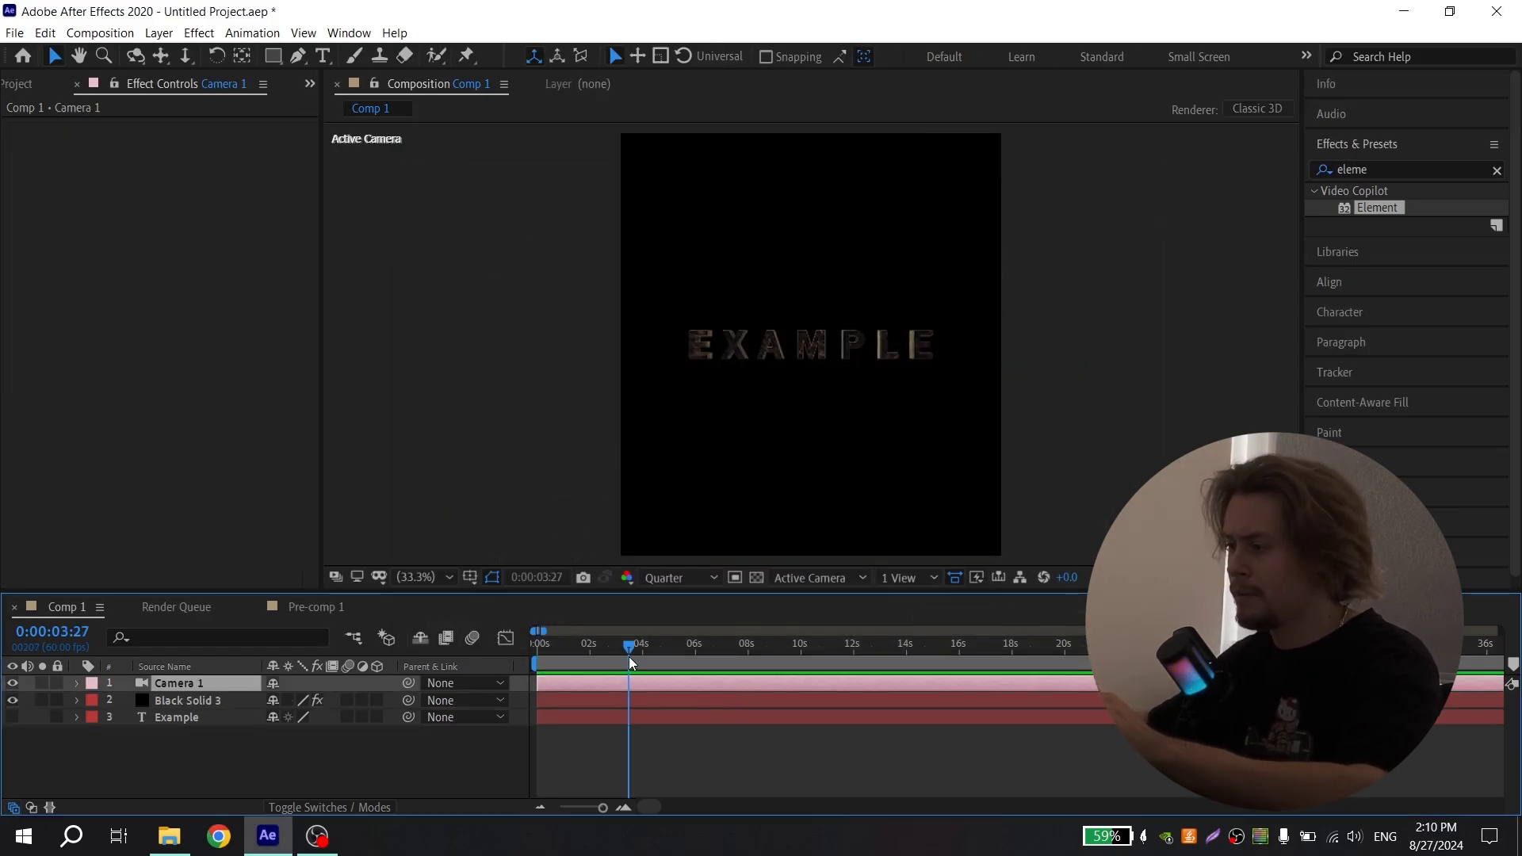
pyautogui.click(13, 683)
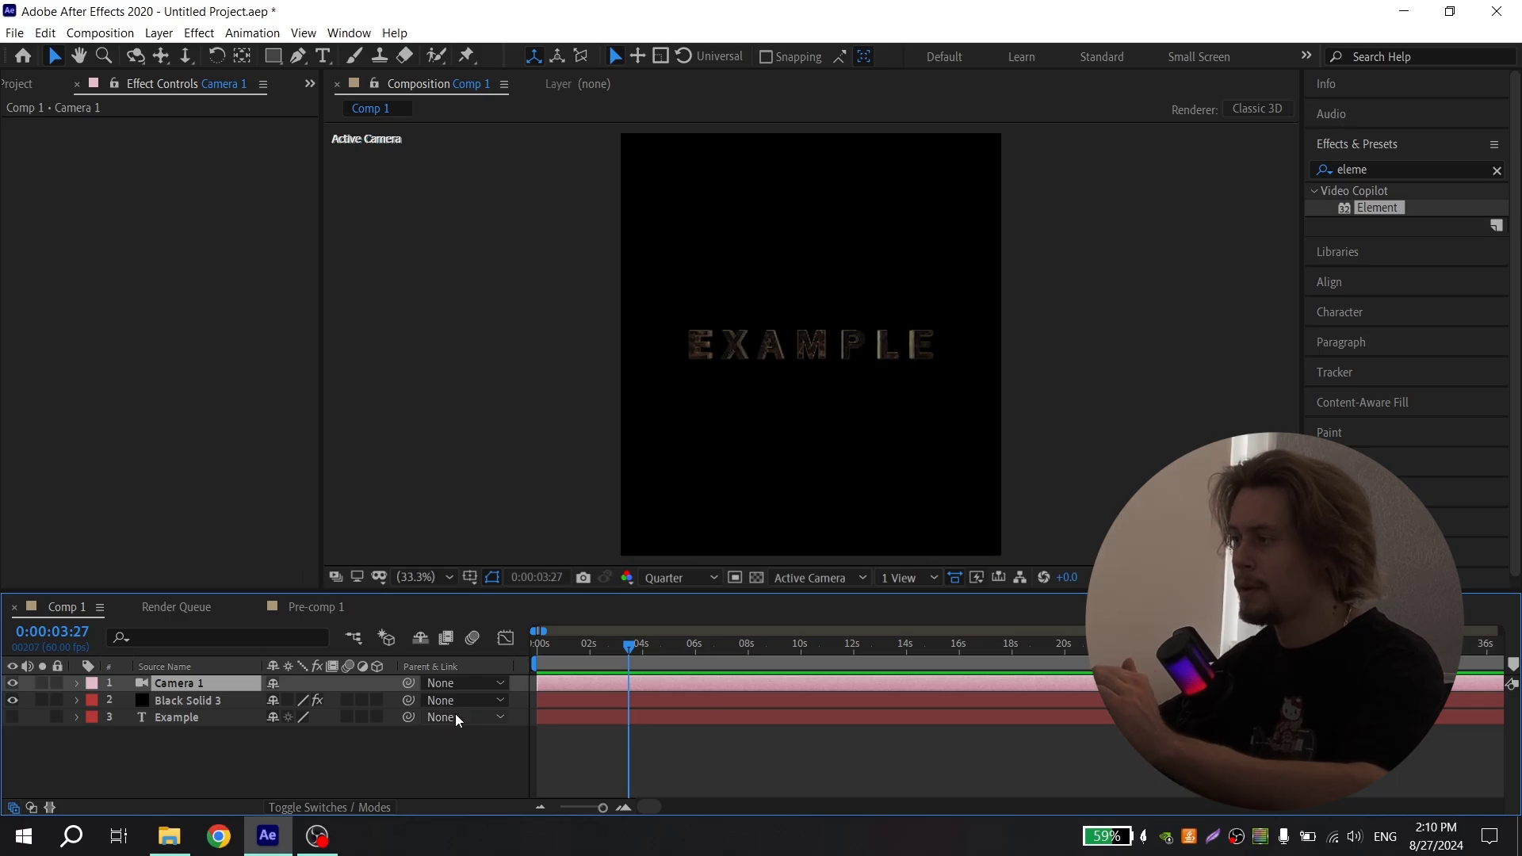
pyautogui.press('Home')
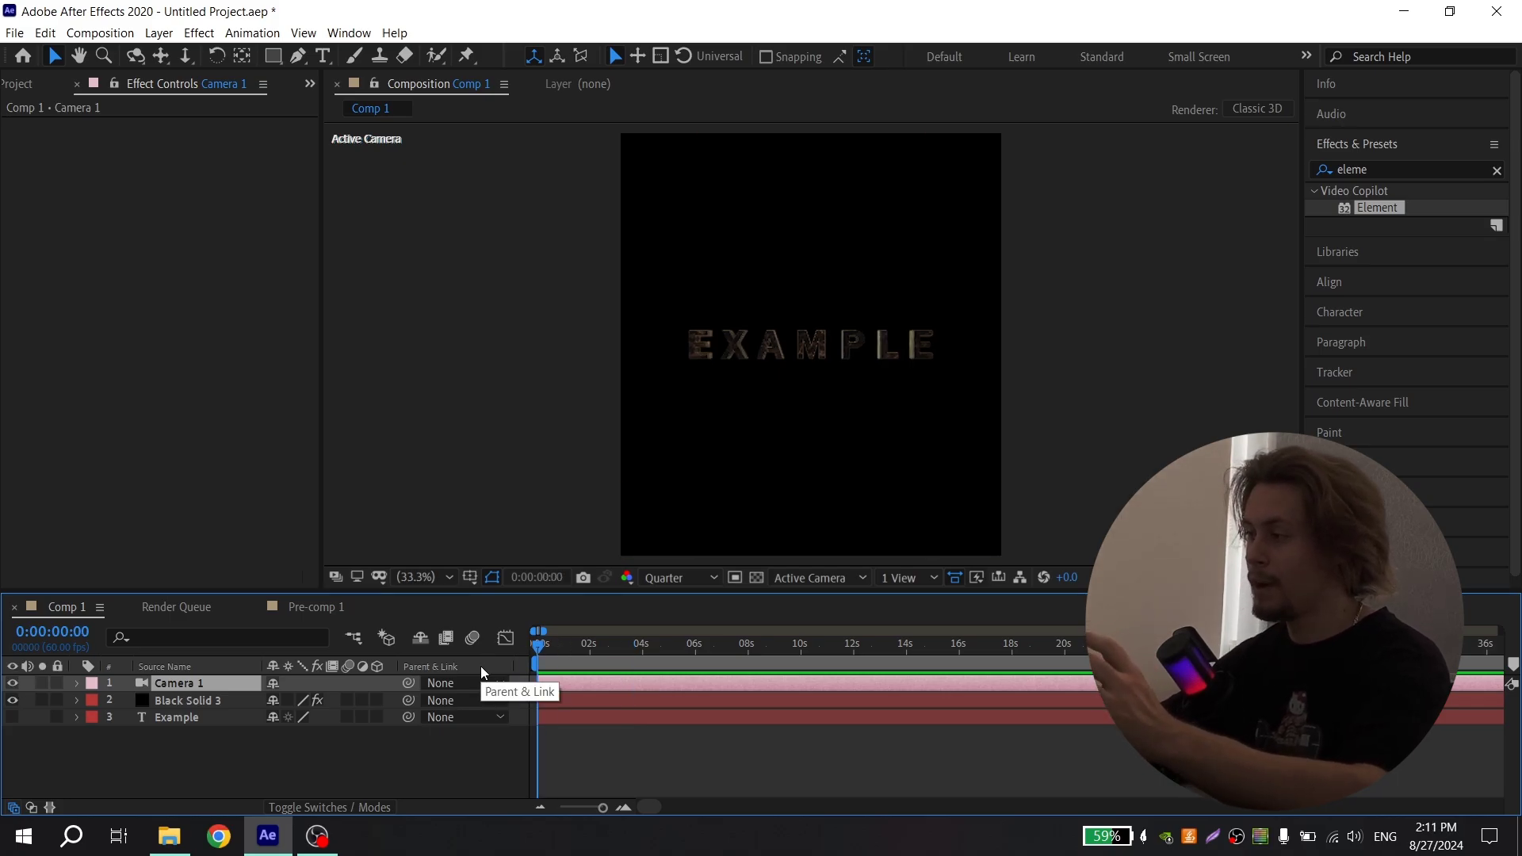
# - Add Spot Light 1 and duplicate it with Ctrl+D
pyautogui.rightClick(396, 748)
pyautogui.moveTo(447, 560)
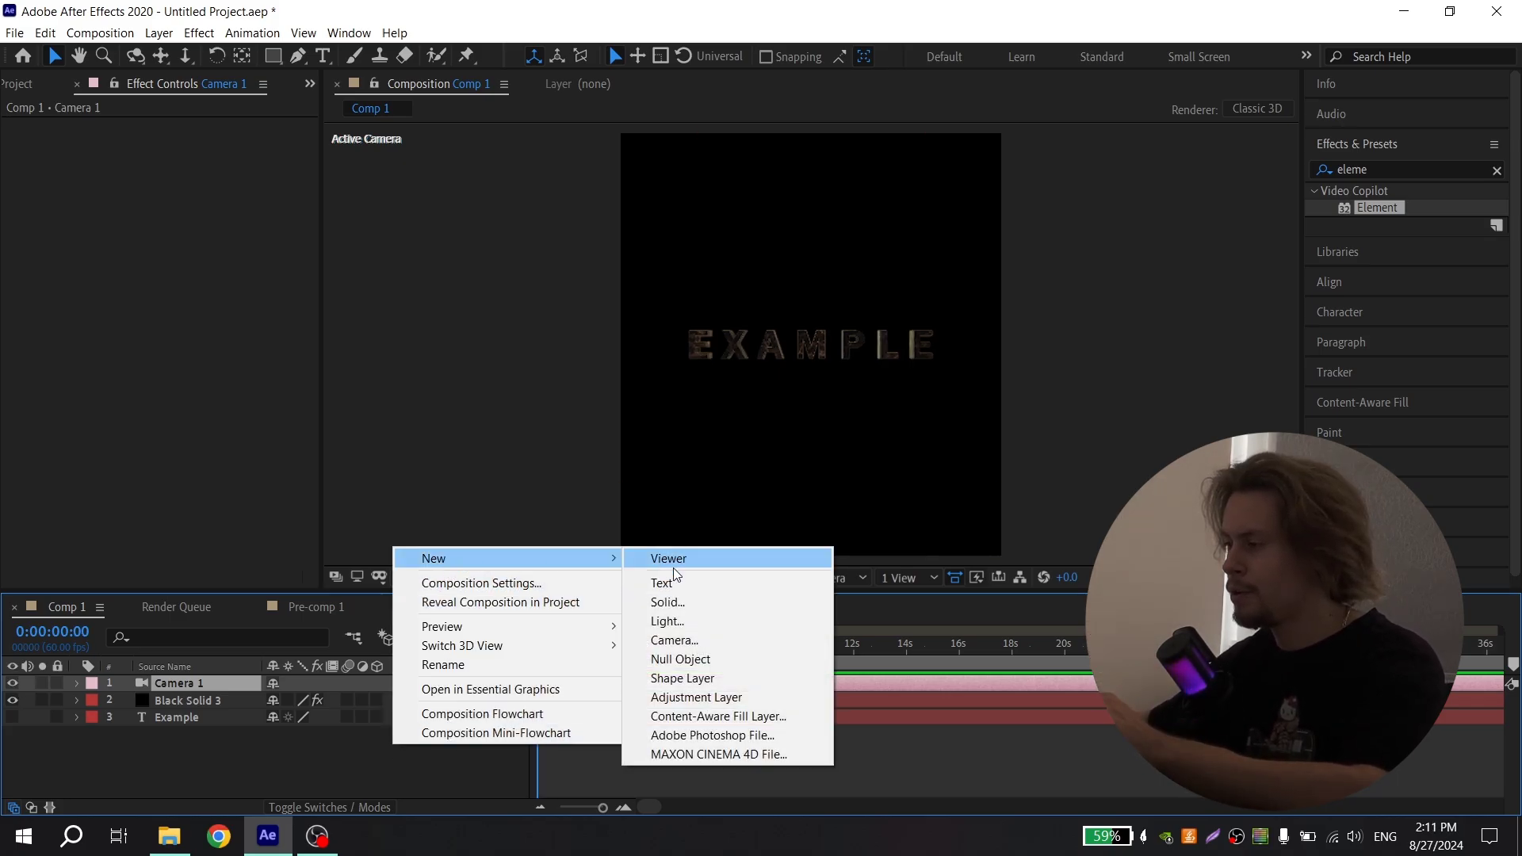
pyautogui.click(709, 620)
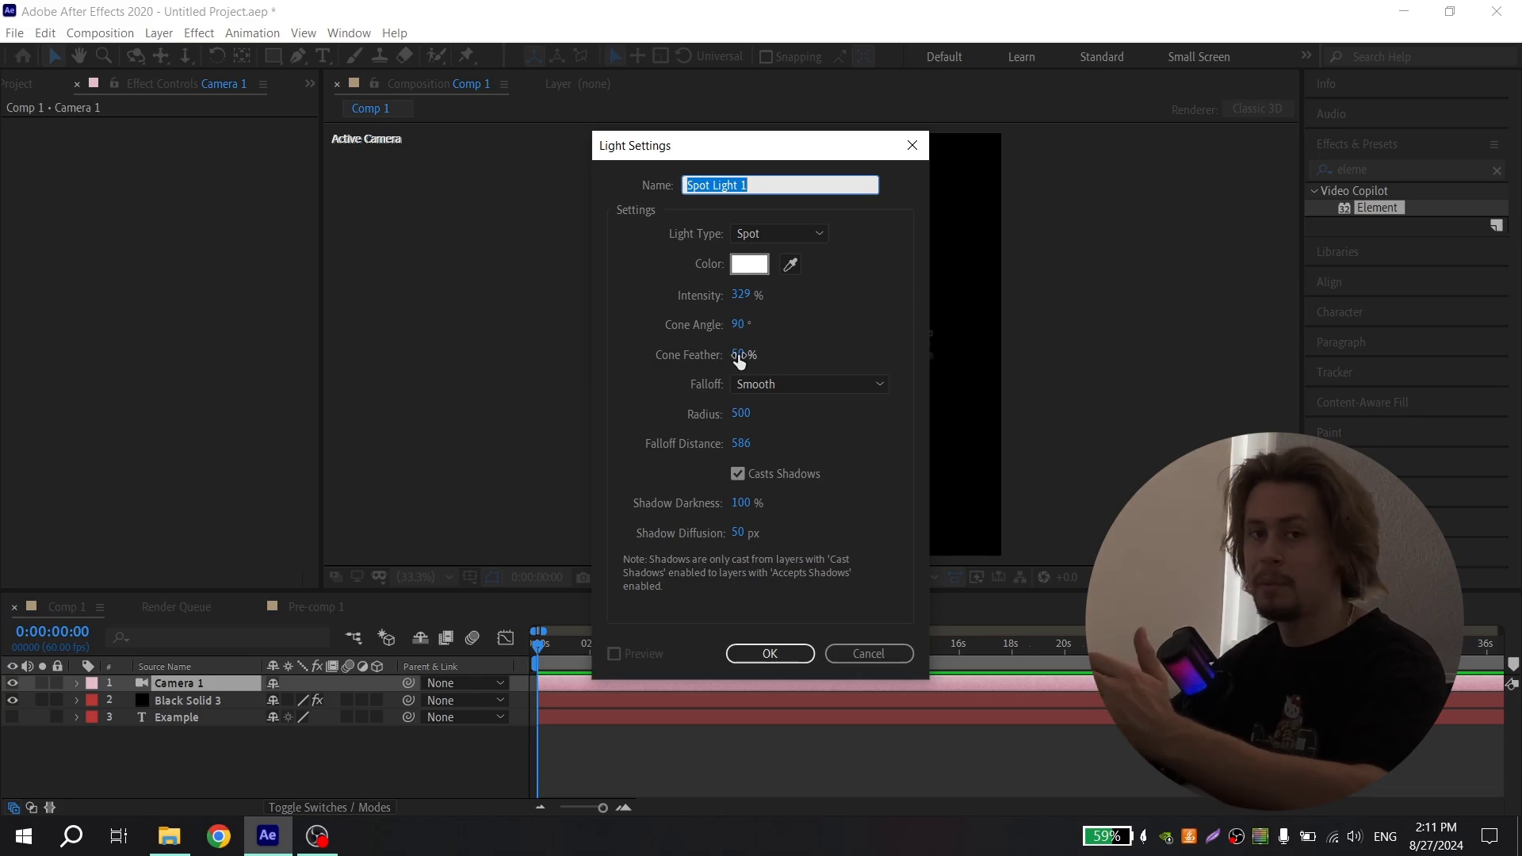
pyautogui.click(770, 653)
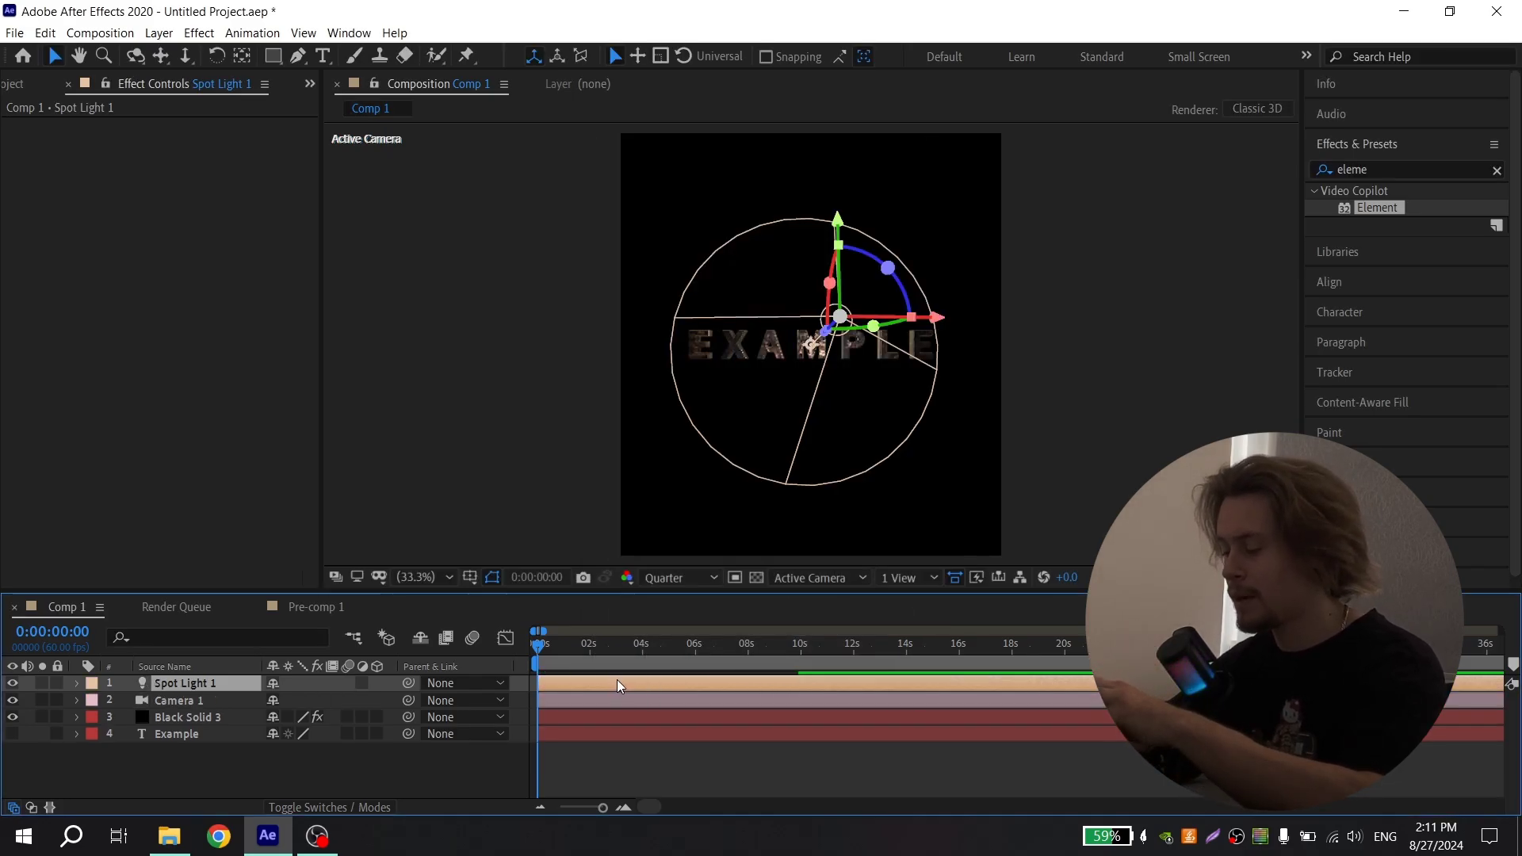
pyautogui.hotkey('ctrl', 'd')
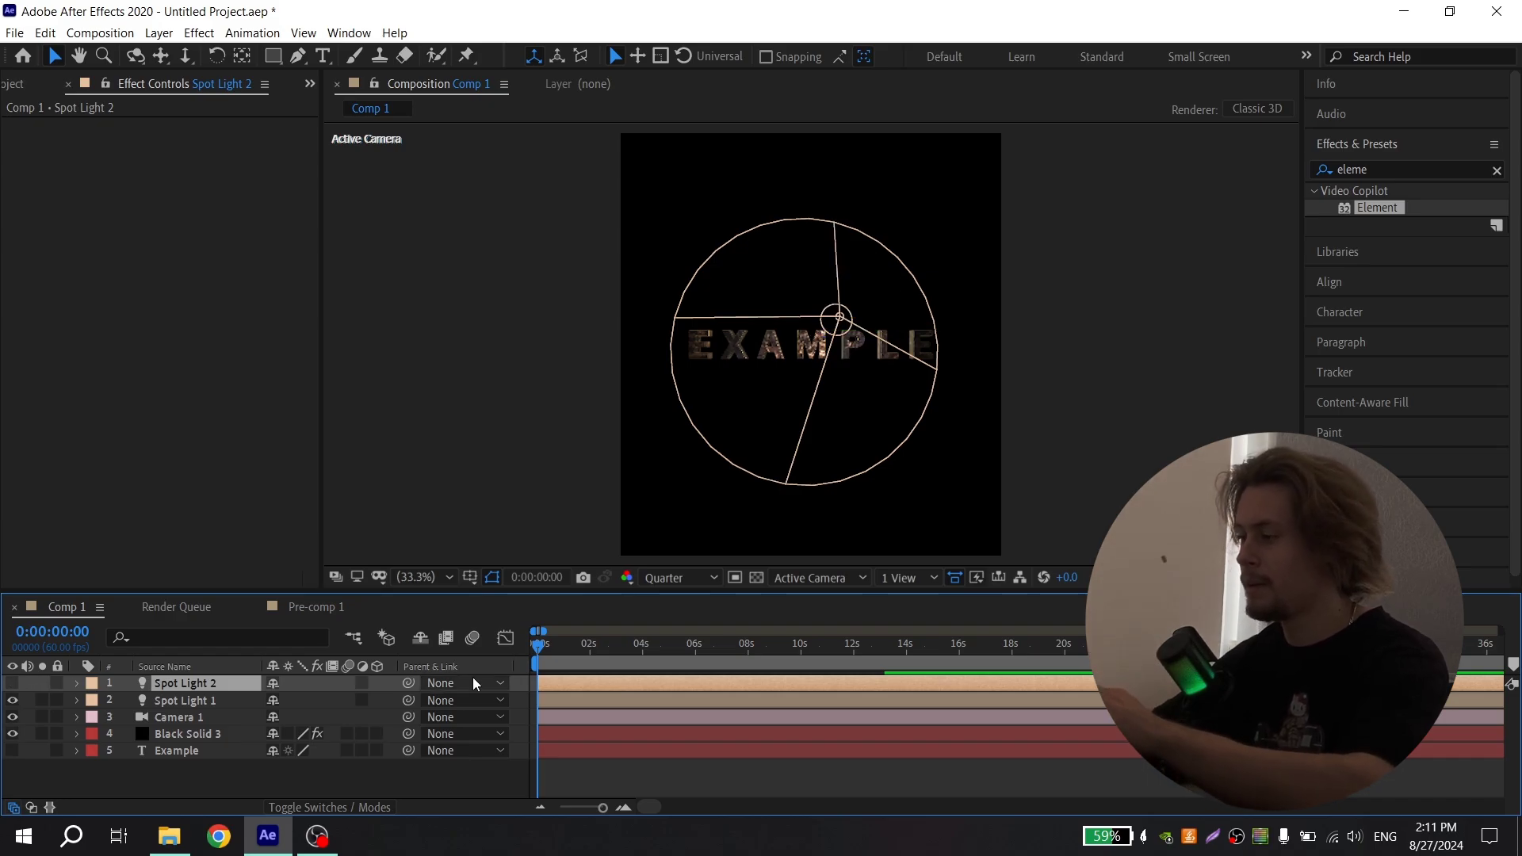
# - Move Spot Light 1 to the left of EXAMPLE and Spot Light 2 to the right
pyautogui.click(565, 697)
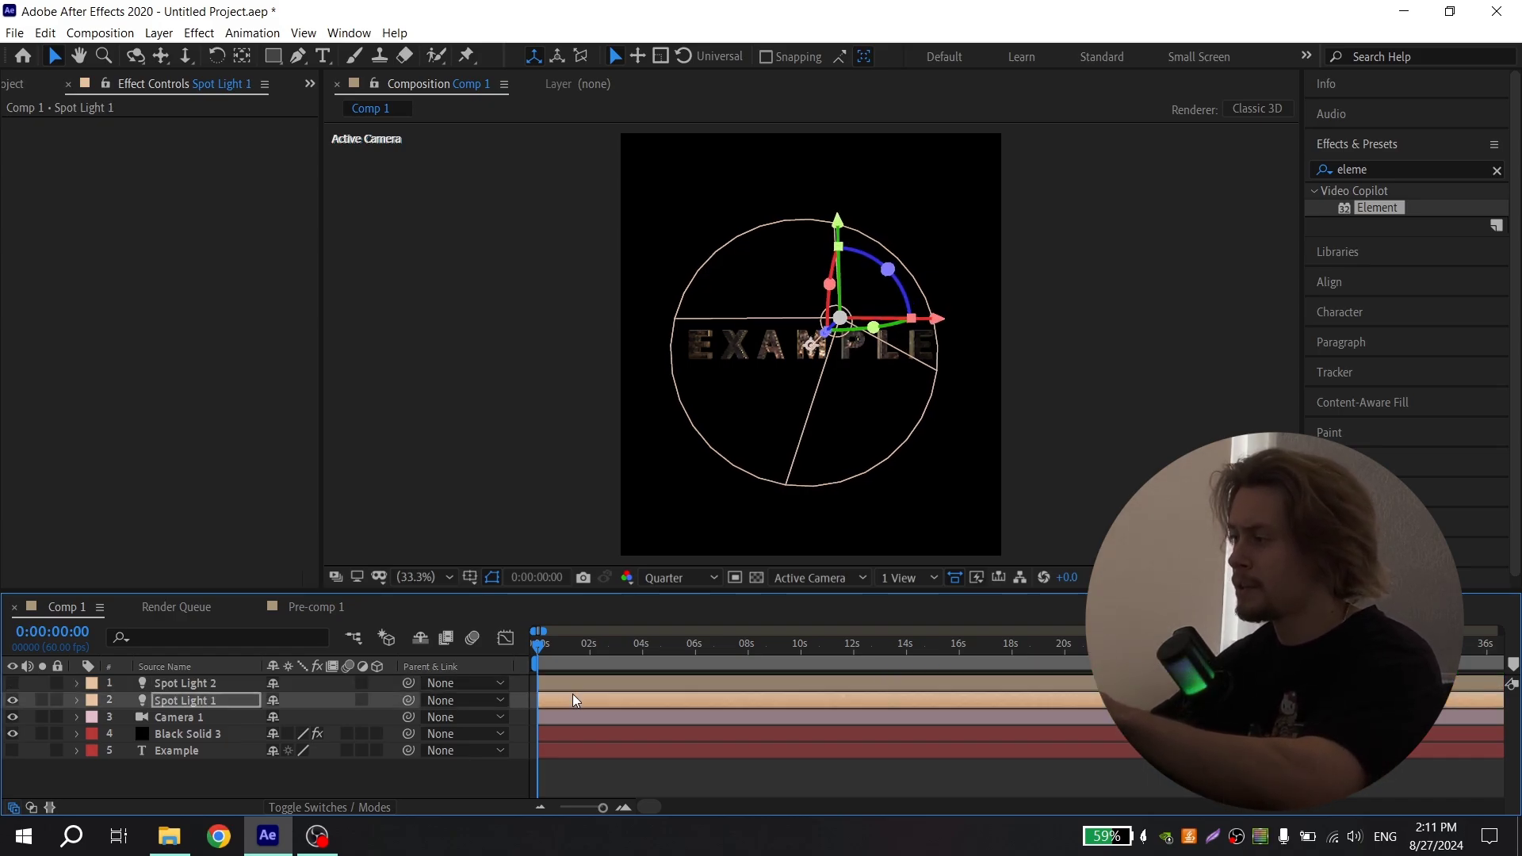
pyautogui.press('Left')
pyautogui.press('Left')
pyautogui.press('Left')
pyautogui.press('Left')
pyautogui.press('Left')
pyautogui.press('Left')
pyautogui.press('Left')
pyautogui.press('Left')
pyautogui.press('Left')
pyautogui.press('Left')
pyautogui.moveTo(858, 361); pyautogui.dragTo(692, 382)
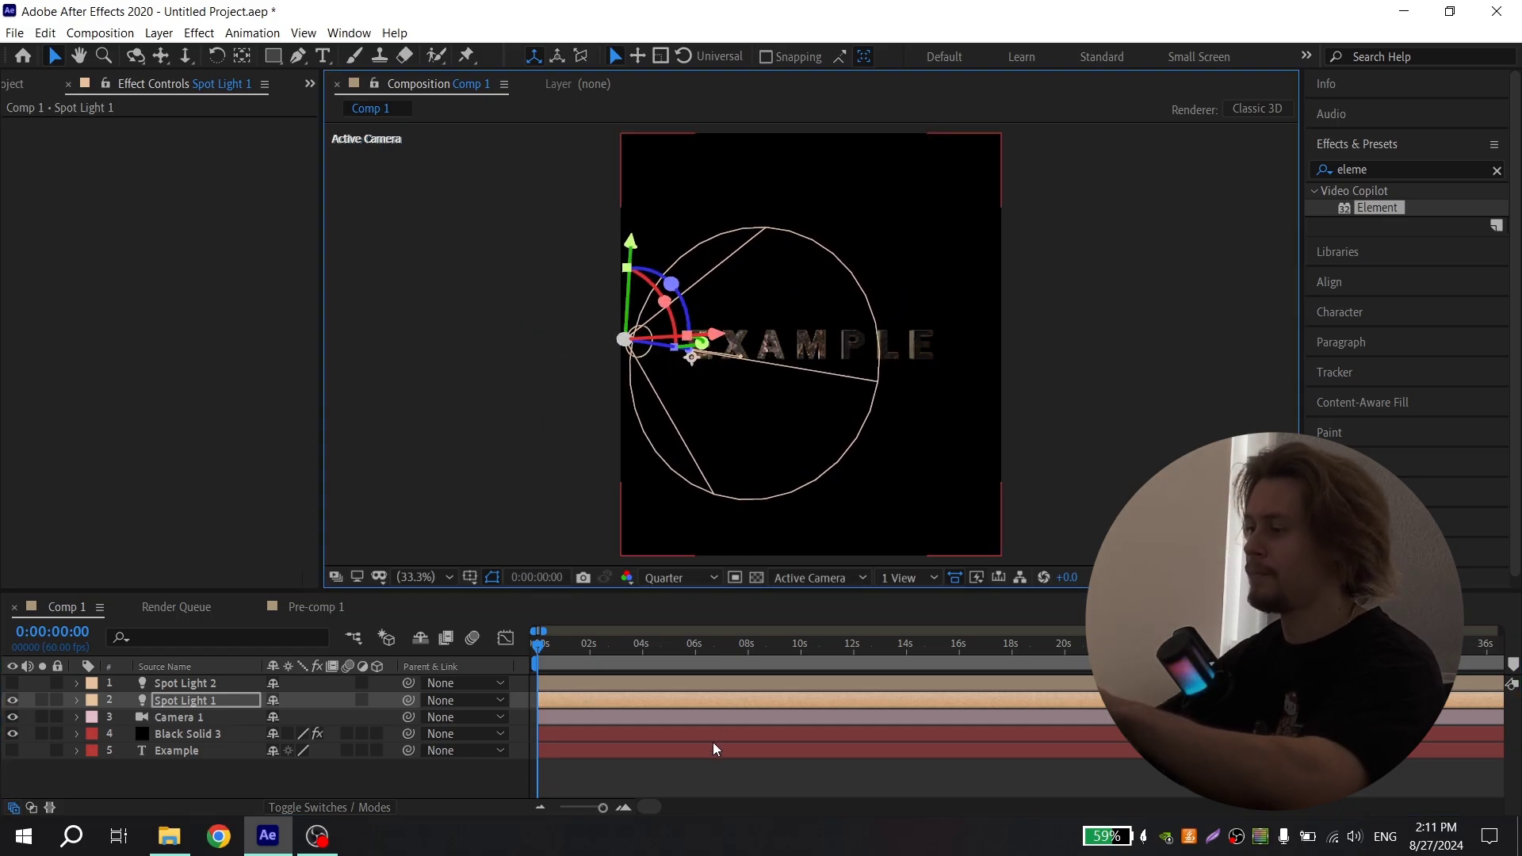
pyautogui.click(12, 682)
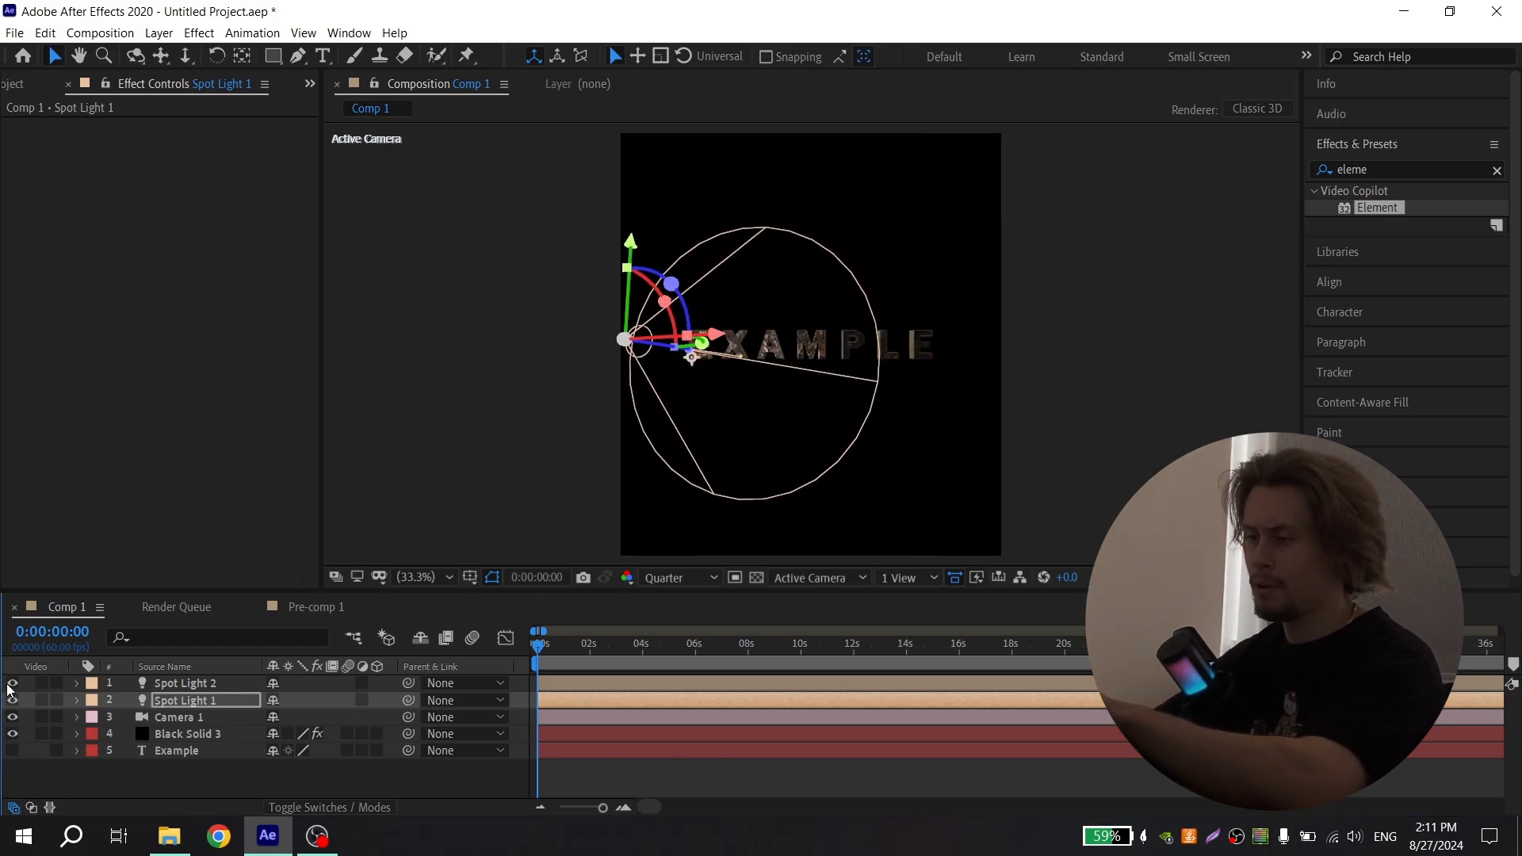
pyautogui.click(661, 683)
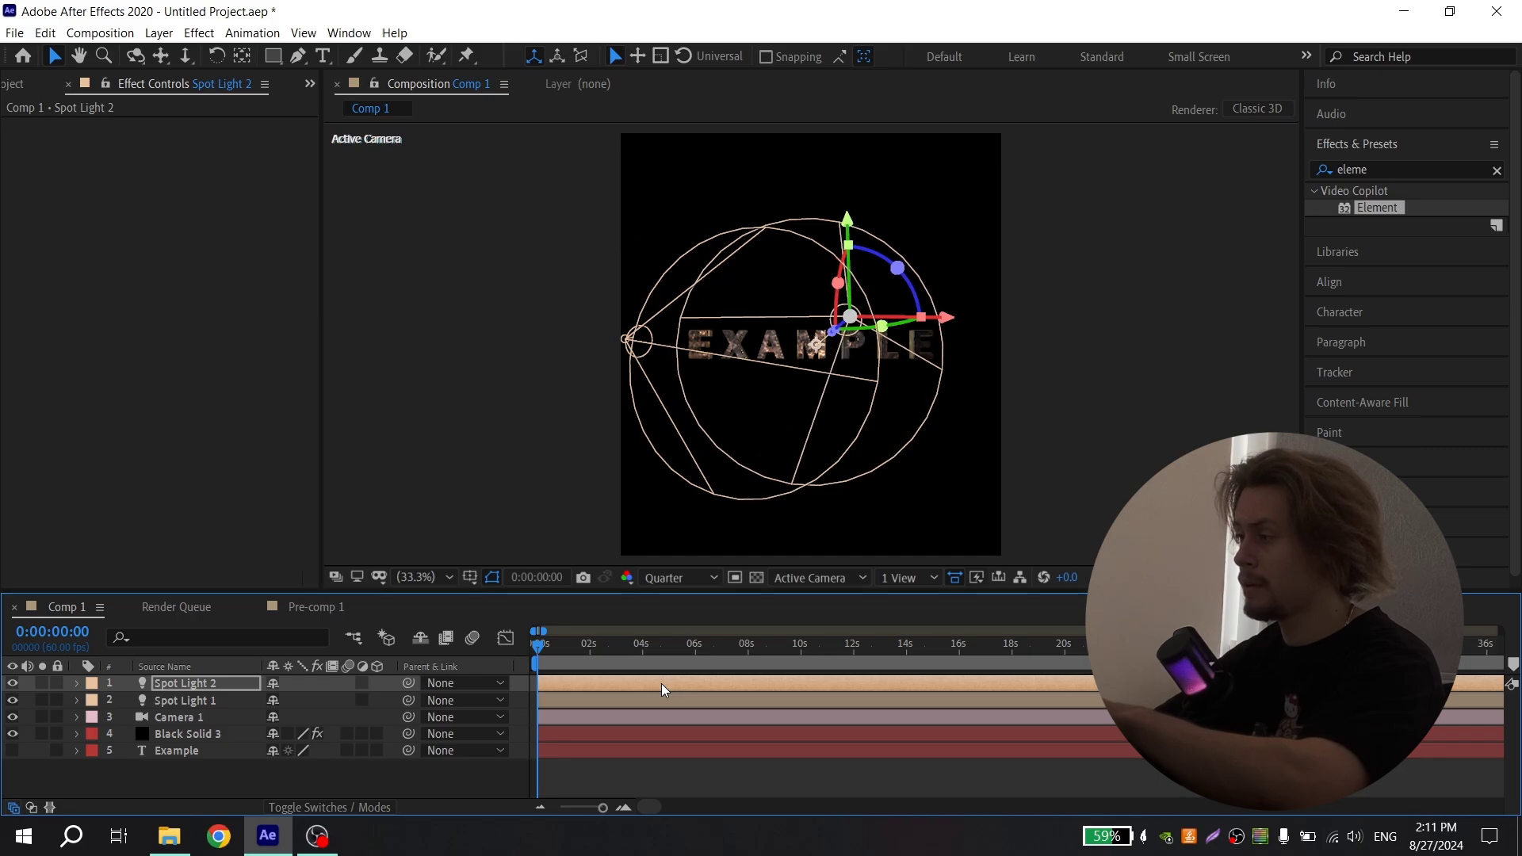
pyautogui.hotkey('shift', 'Right')
pyautogui.hotkey('shift', 'Right')
pyautogui.hotkey('shift', 'Right')
pyautogui.hotkey('shift', 'Right')
pyautogui.hotkey('shift', 'Right')
pyautogui.hotkey('shift', 'Right')
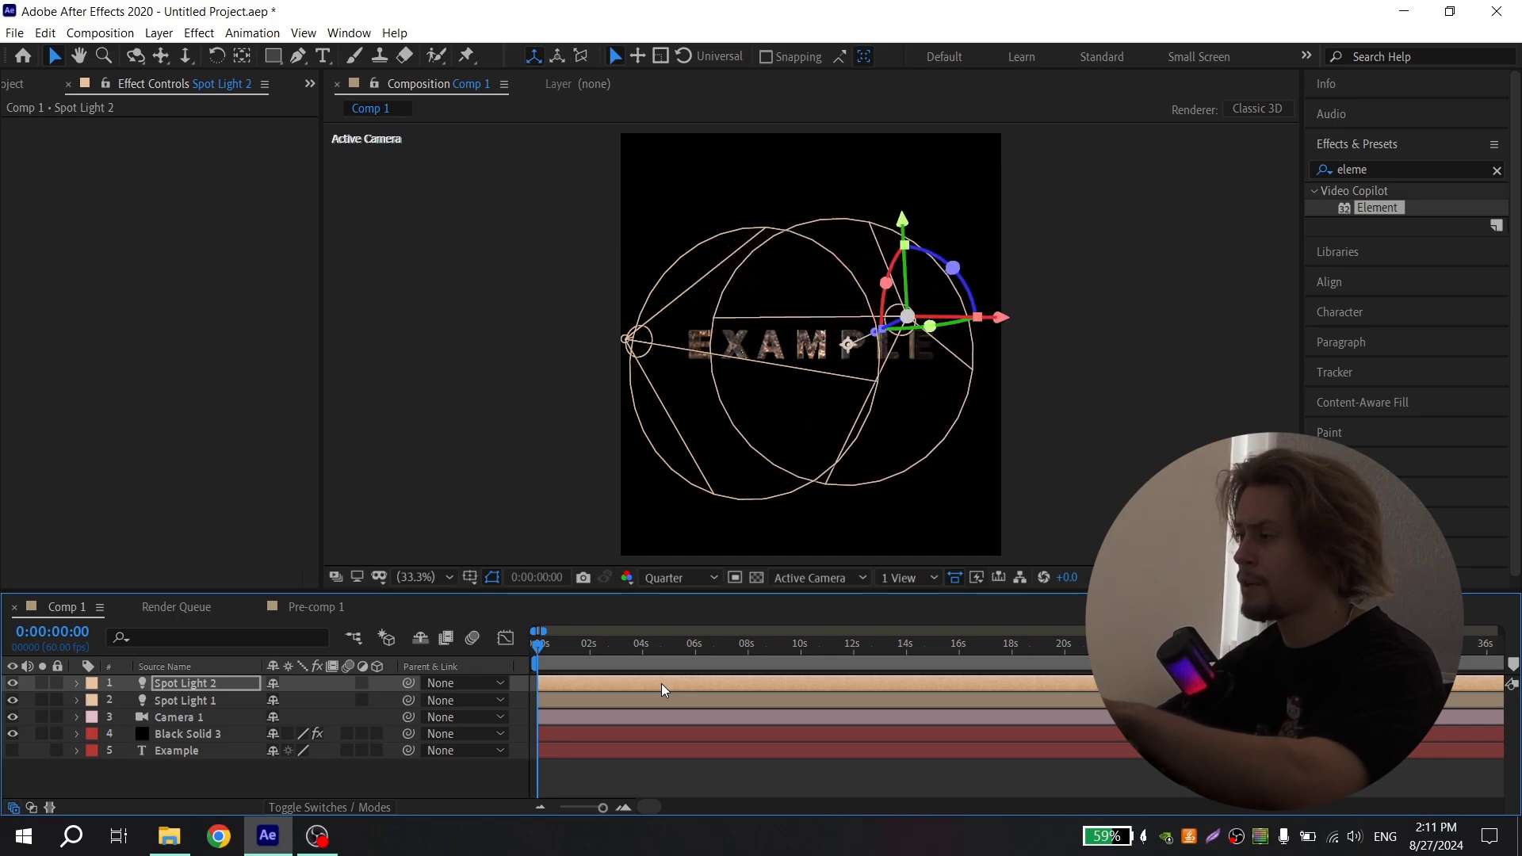
pyautogui.click(787, 765)
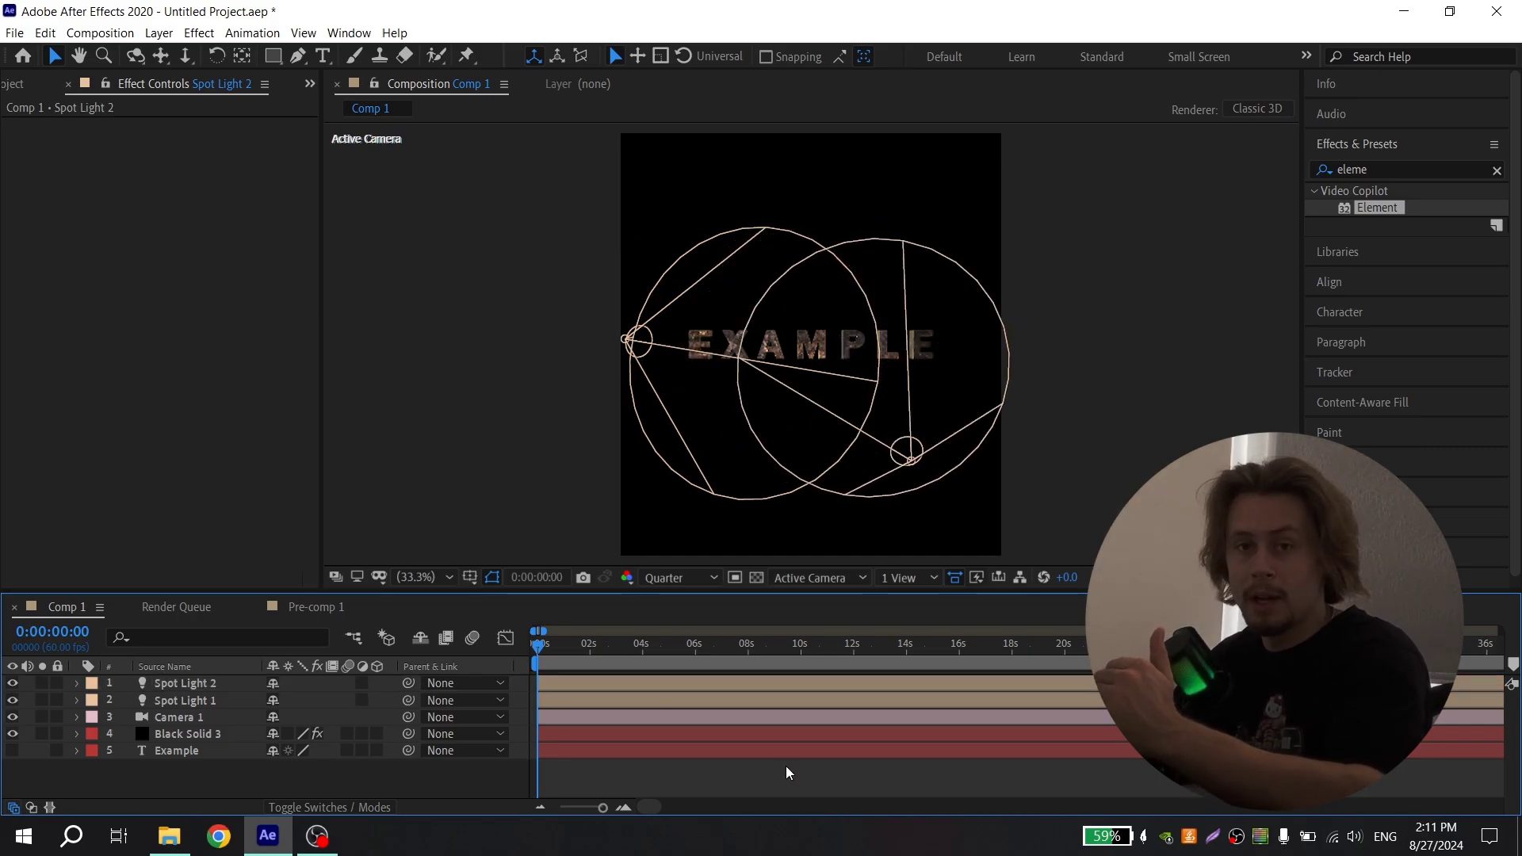
# - On Black Solid 3, keyframe Element's World Scale at 0.00 at the start
pyautogui.click(601, 736)
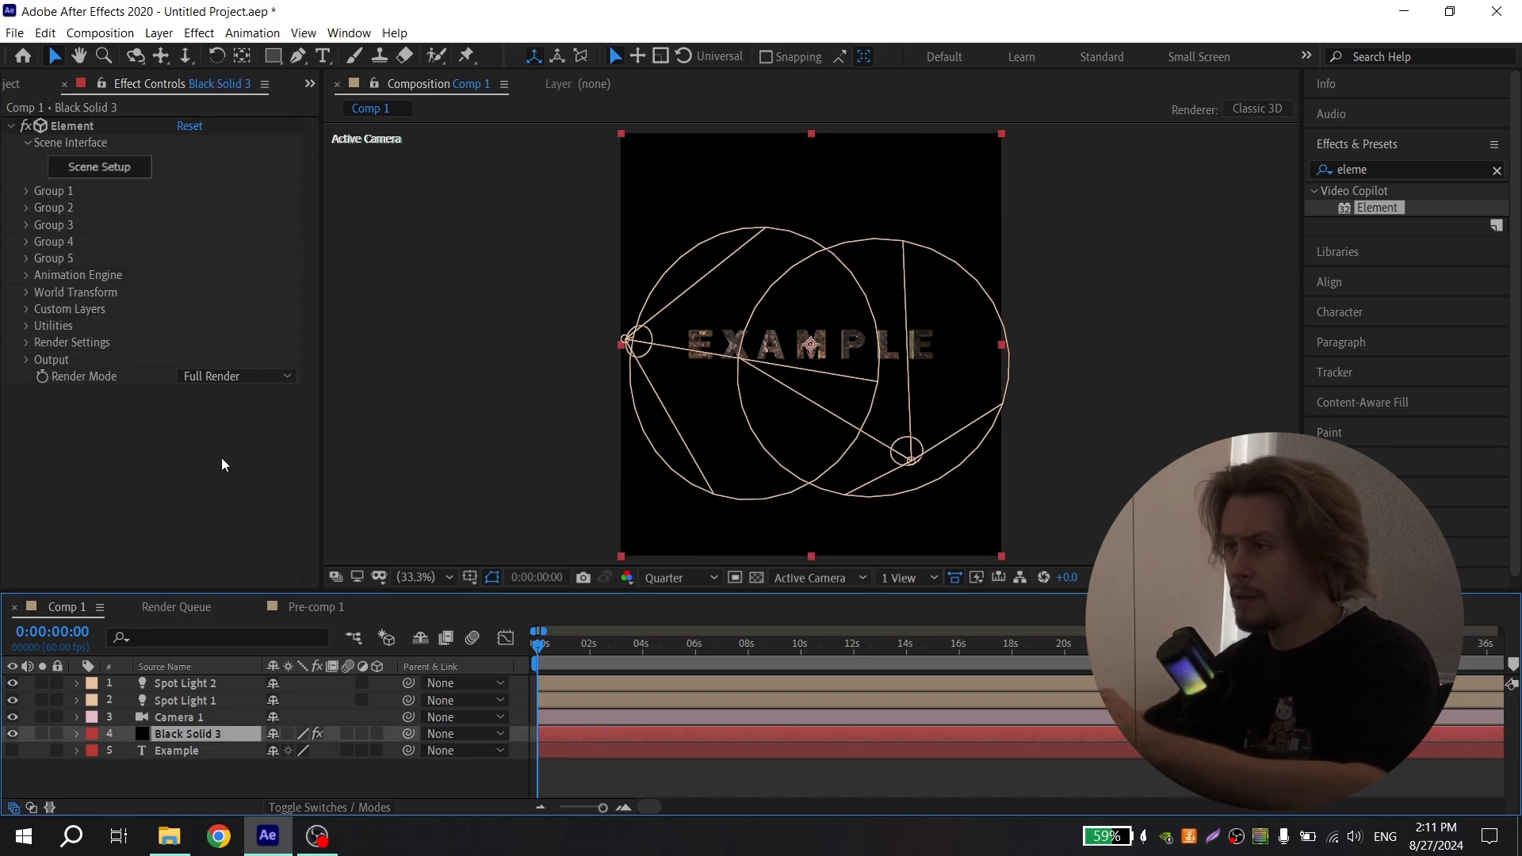
pyautogui.click(25, 293)
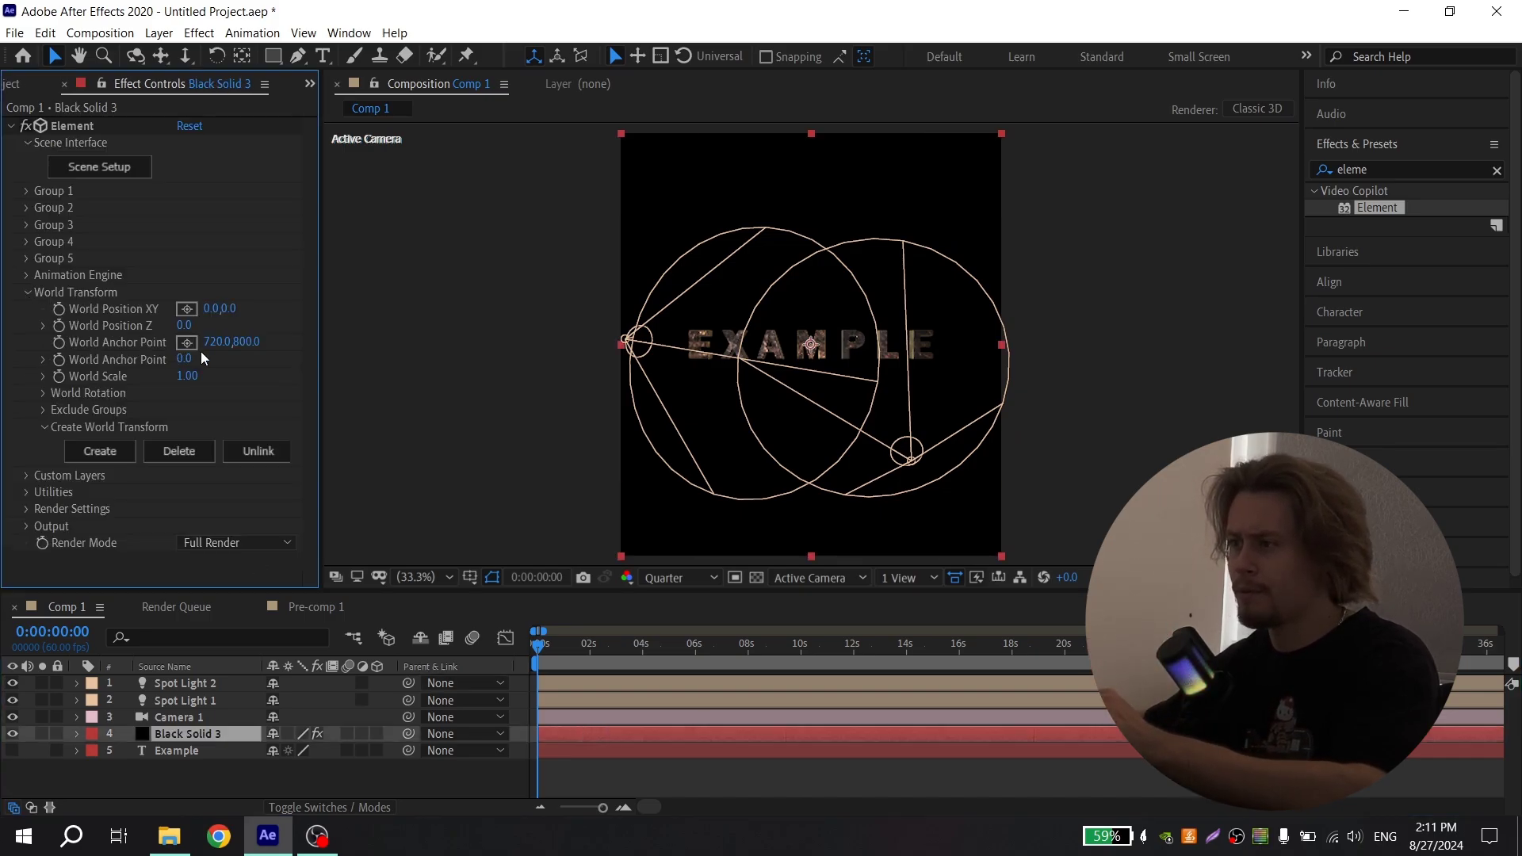
pyautogui.click(65, 377)
pyautogui.moveTo(187, 376); pyautogui.dragTo(119, 377)
pyautogui.press('u')
pyautogui.press('=')
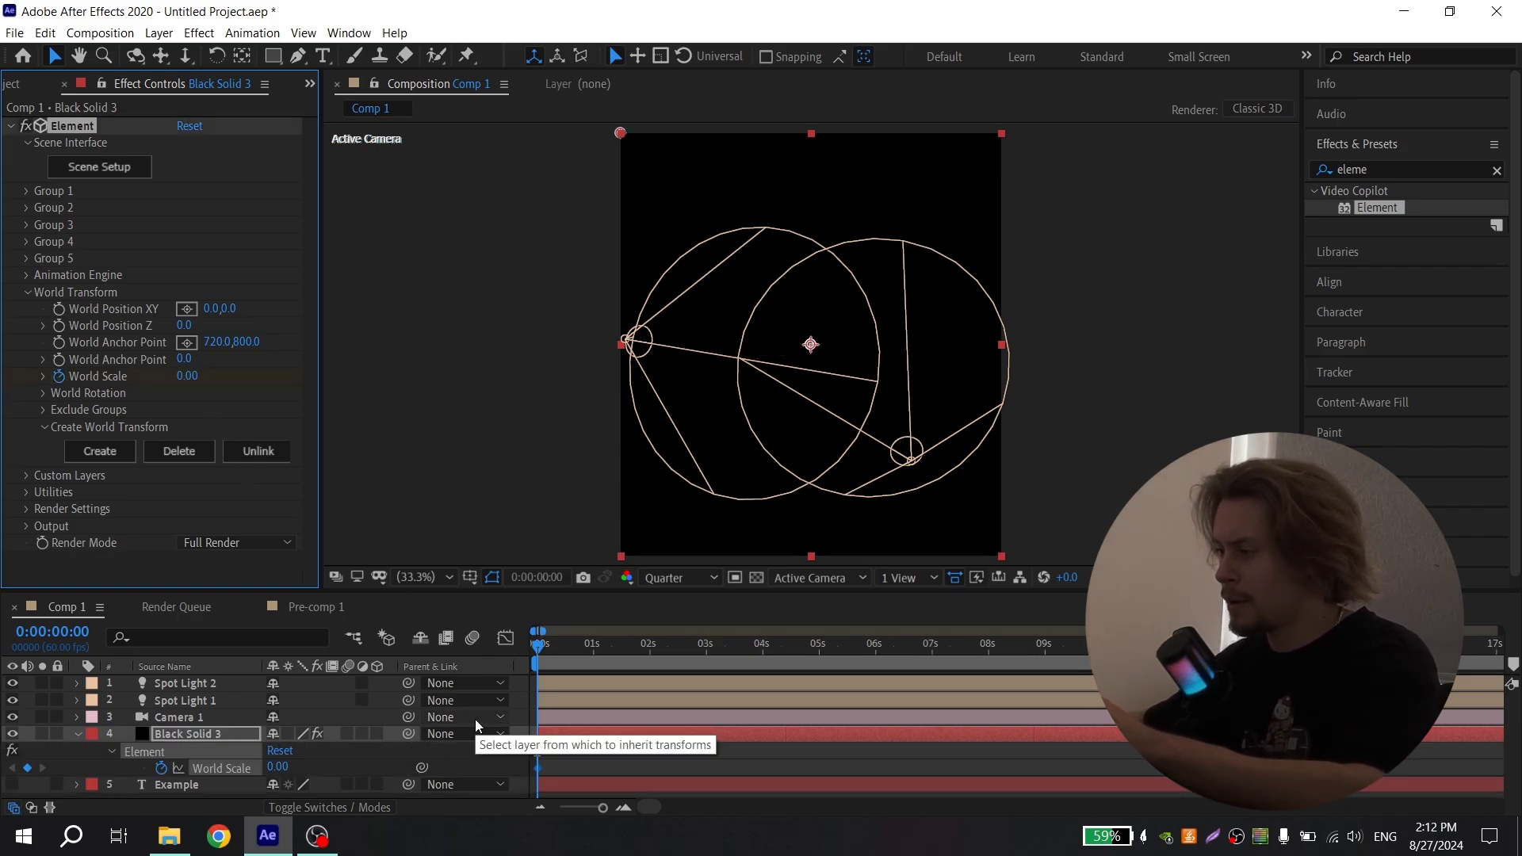
# - Keyframe World Scale 1.00 at about three seconds and view both keys' curve
pyautogui.click(708, 644)
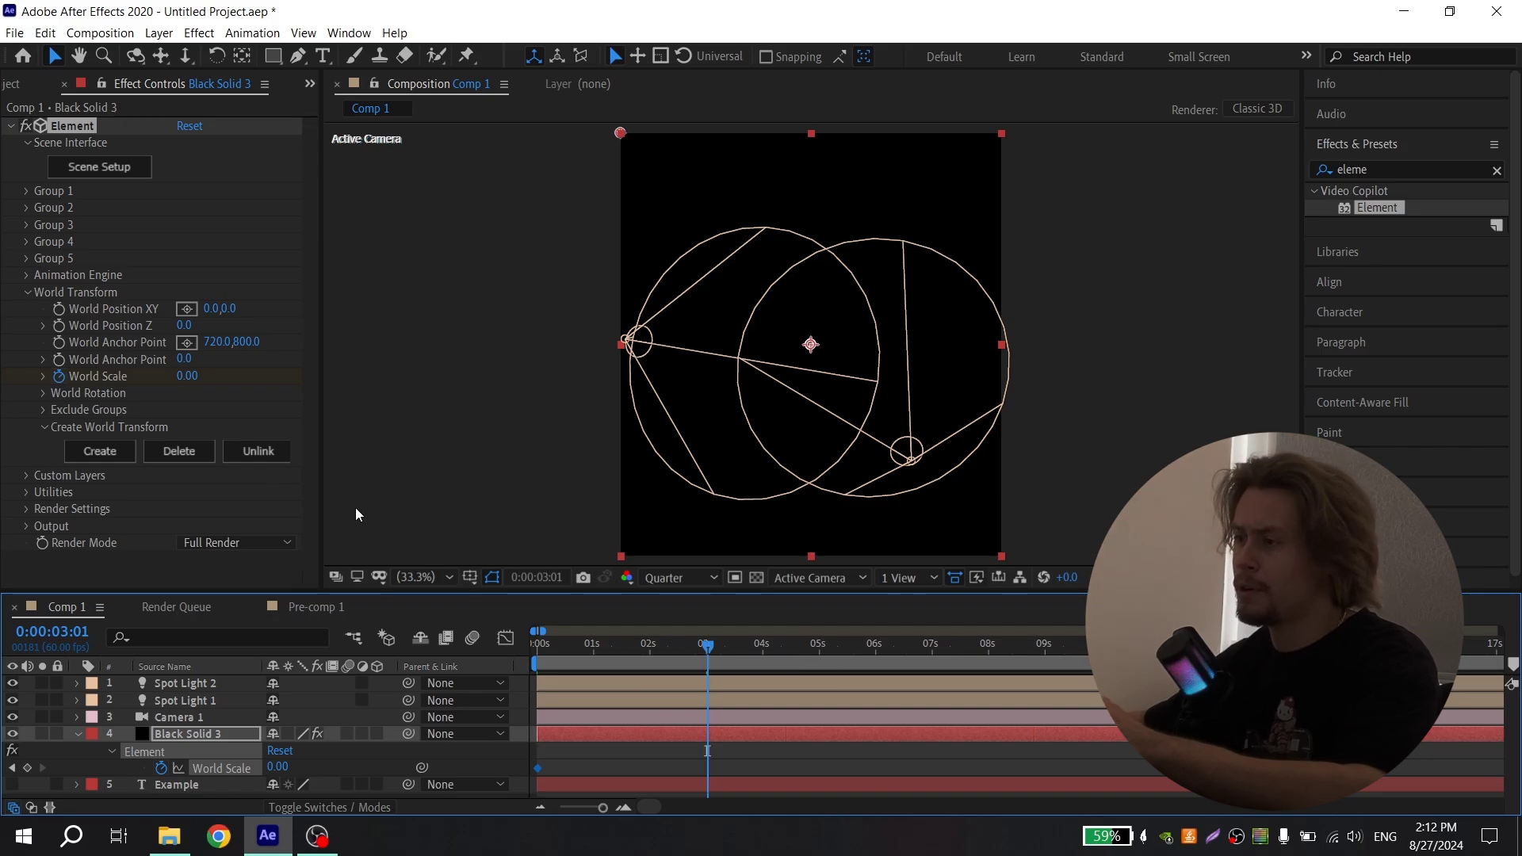
pyautogui.click(188, 376)
pyautogui.write('1')
pyautogui.press('Return')
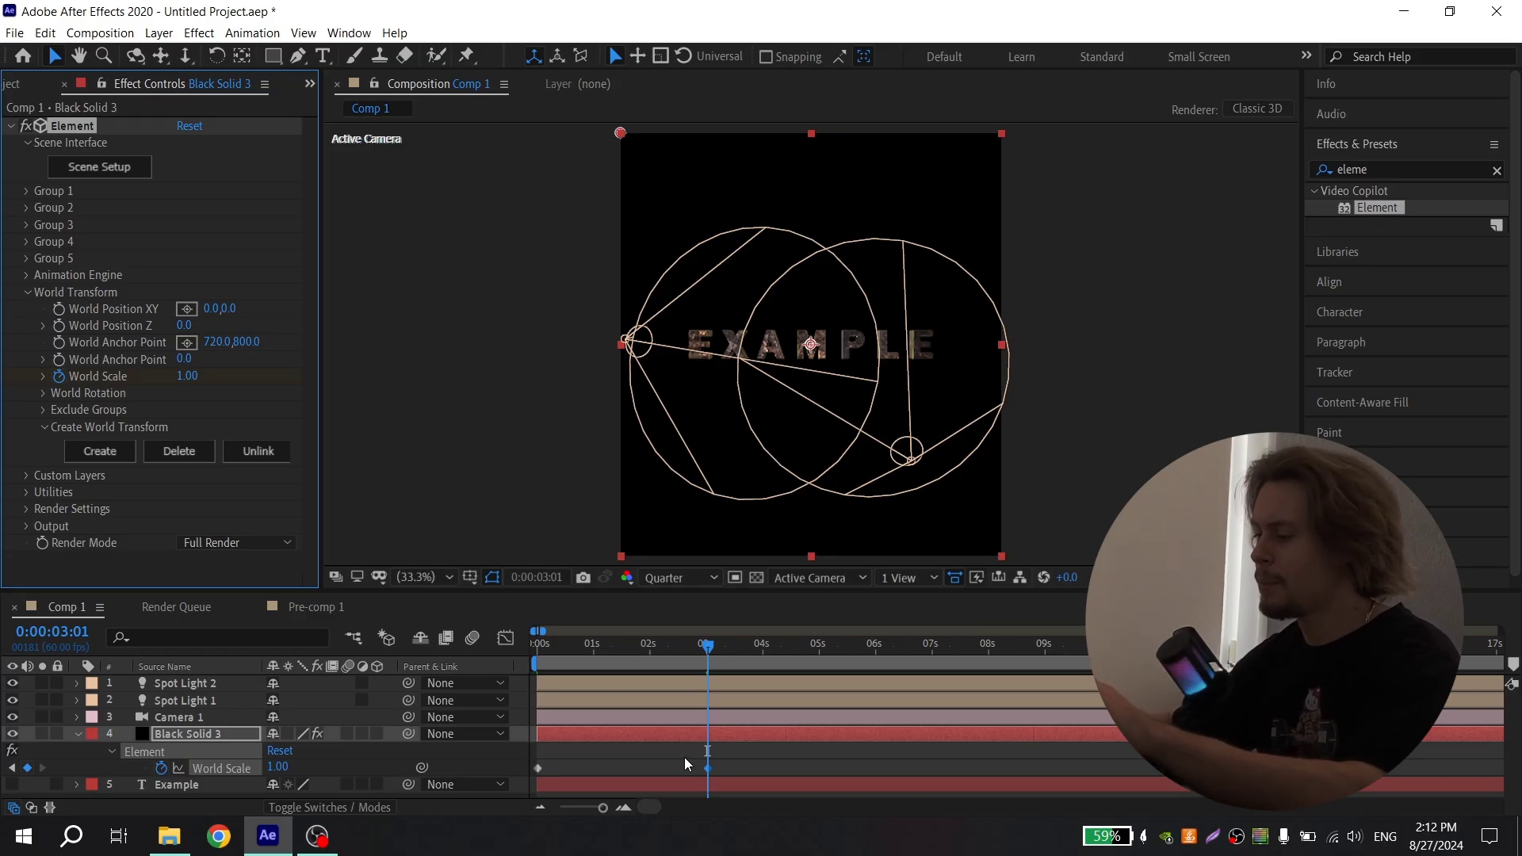
pyautogui.moveTo(768, 754); pyautogui.dragTo(457, 788)
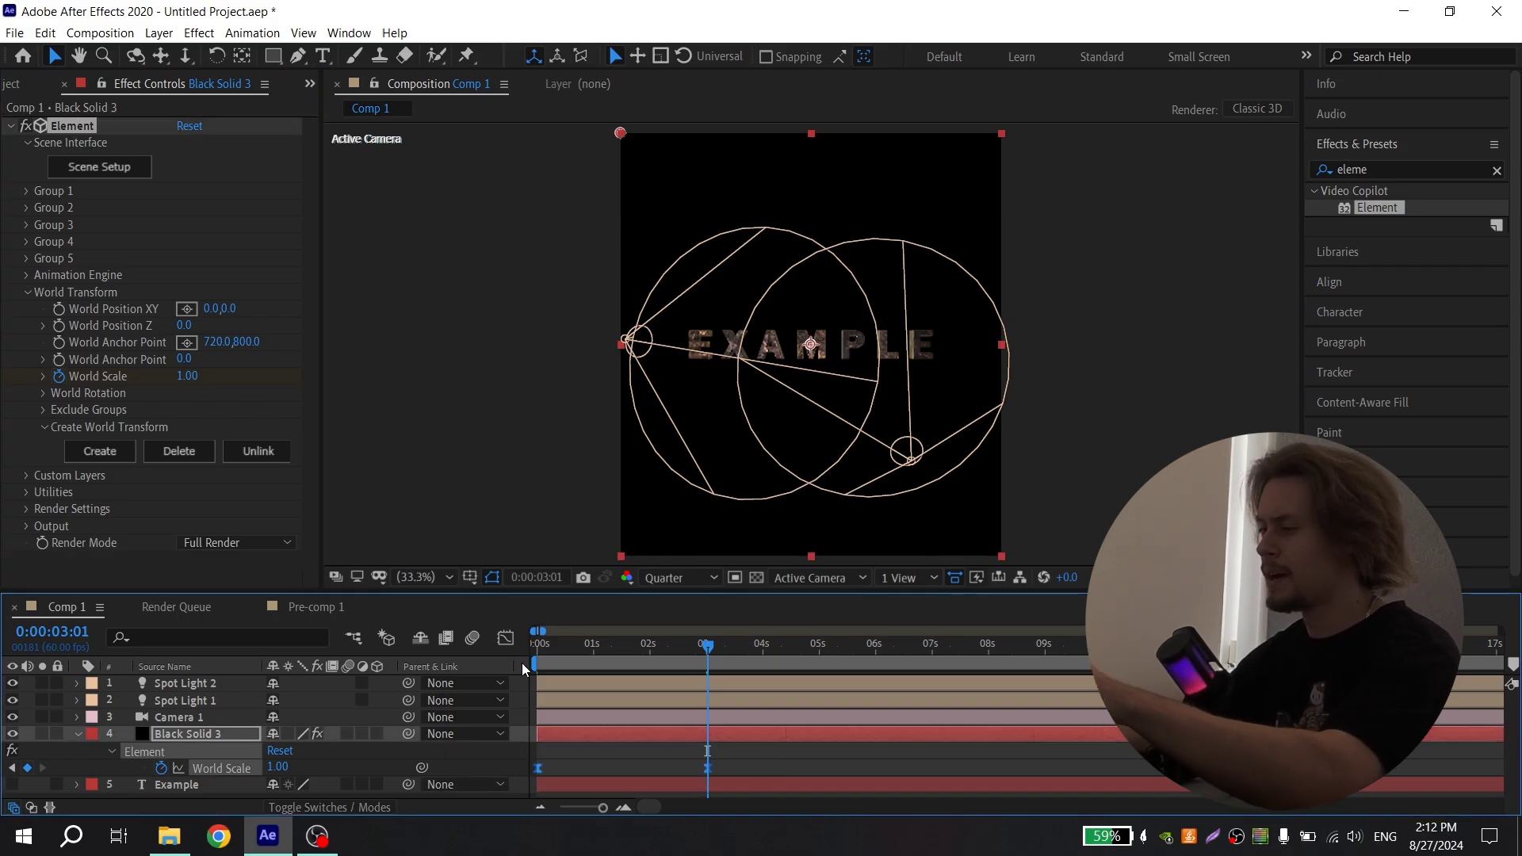
pyautogui.click(505, 637)
# - Drag both World Scale keyframe handles so the scale rises fast and eases out
pyautogui.click(817, 787)
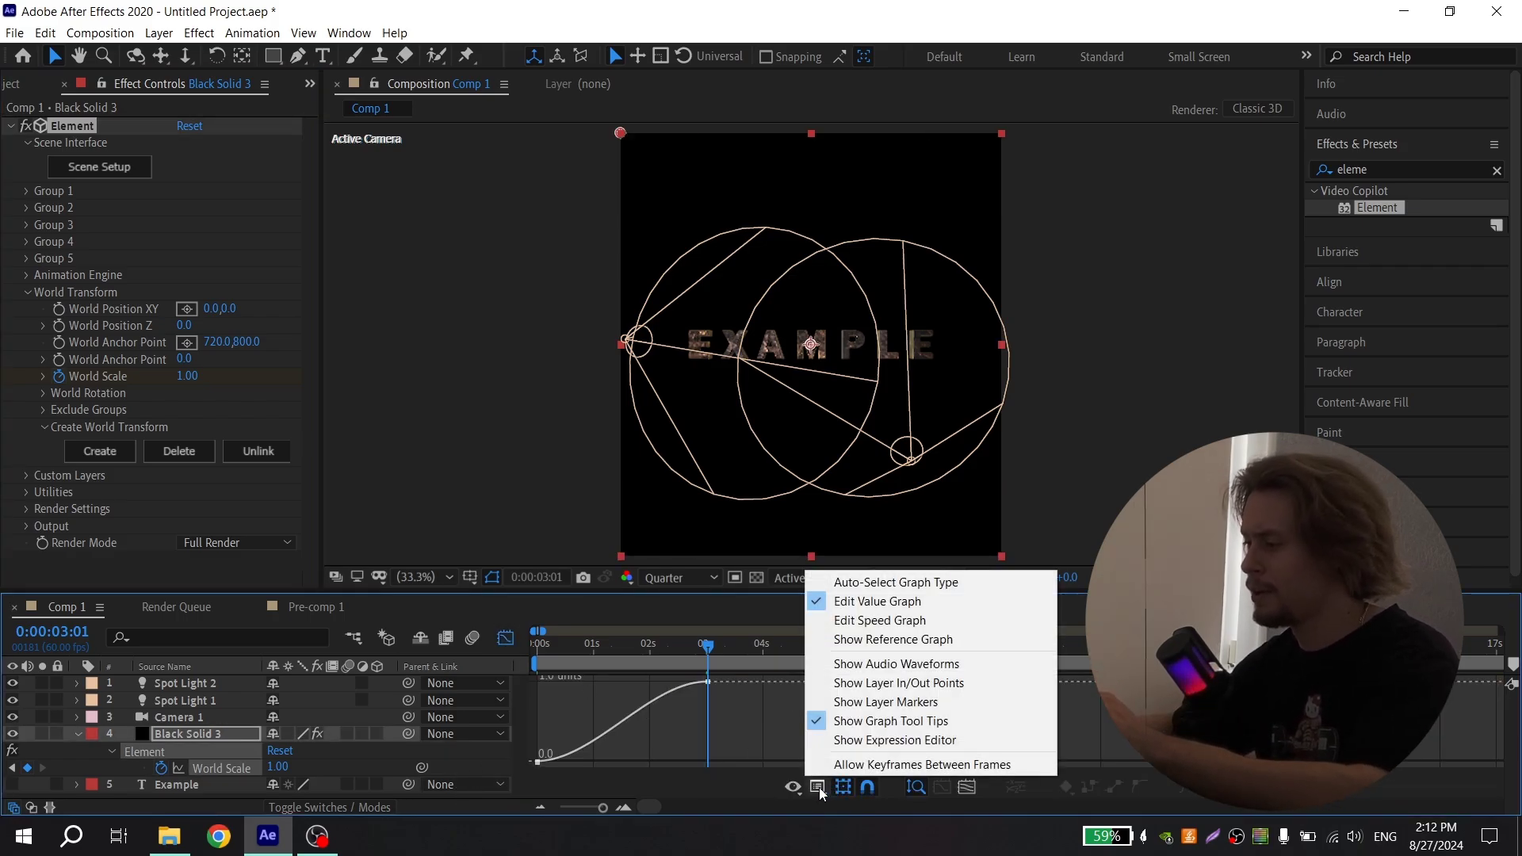
pyautogui.click(852, 611)
pyautogui.moveTo(596, 762); pyautogui.dragTo(538, 698)
pyautogui.moveTo(652, 683); pyautogui.dragTo(539, 685)
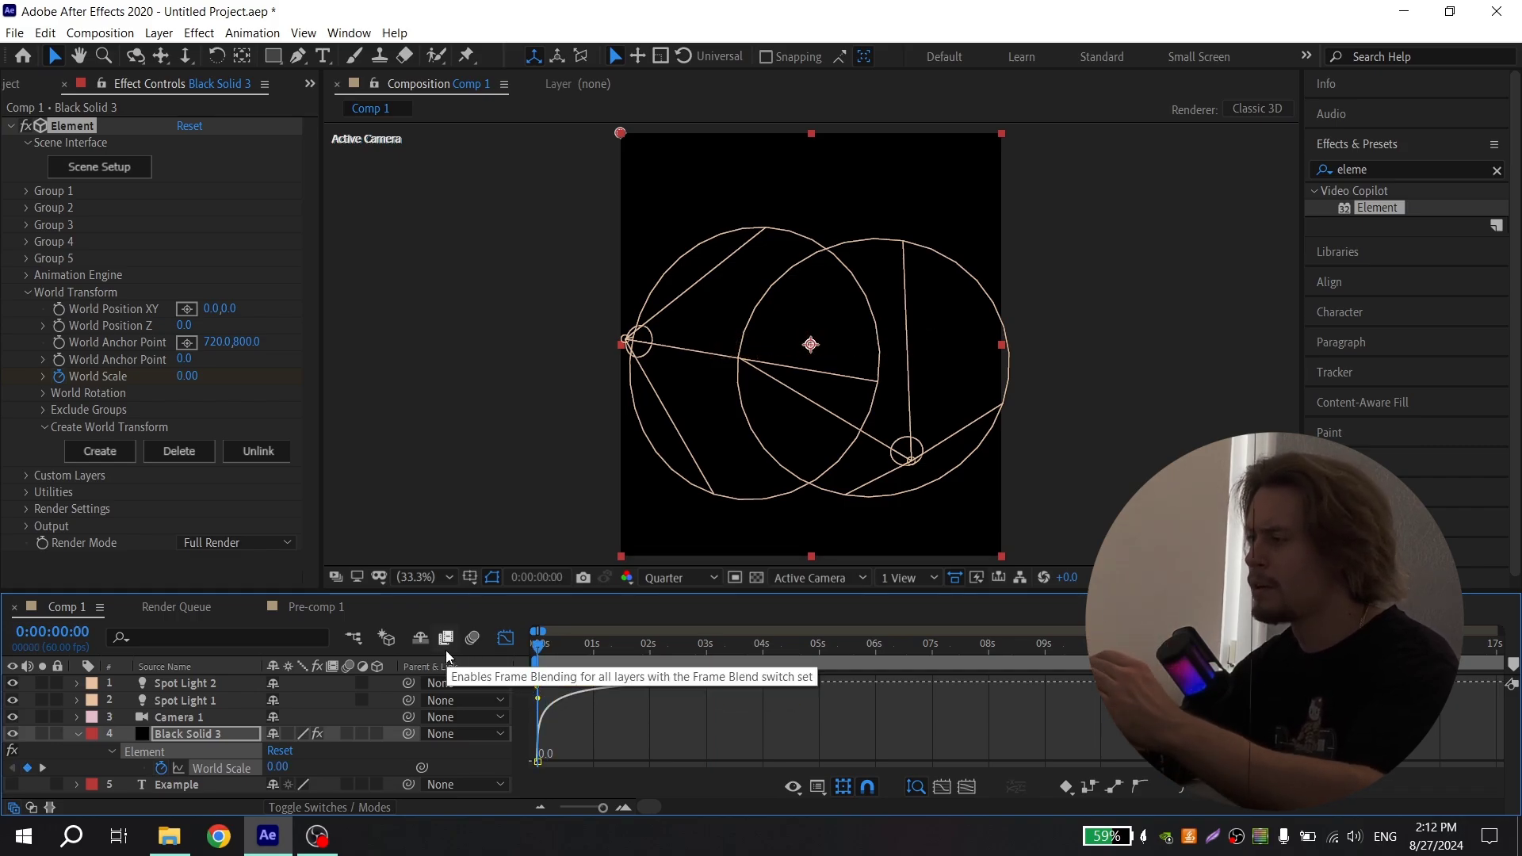
# - Preview the EXAMPLE scale-in from the start and return to layer bars
pyautogui.press('Home')
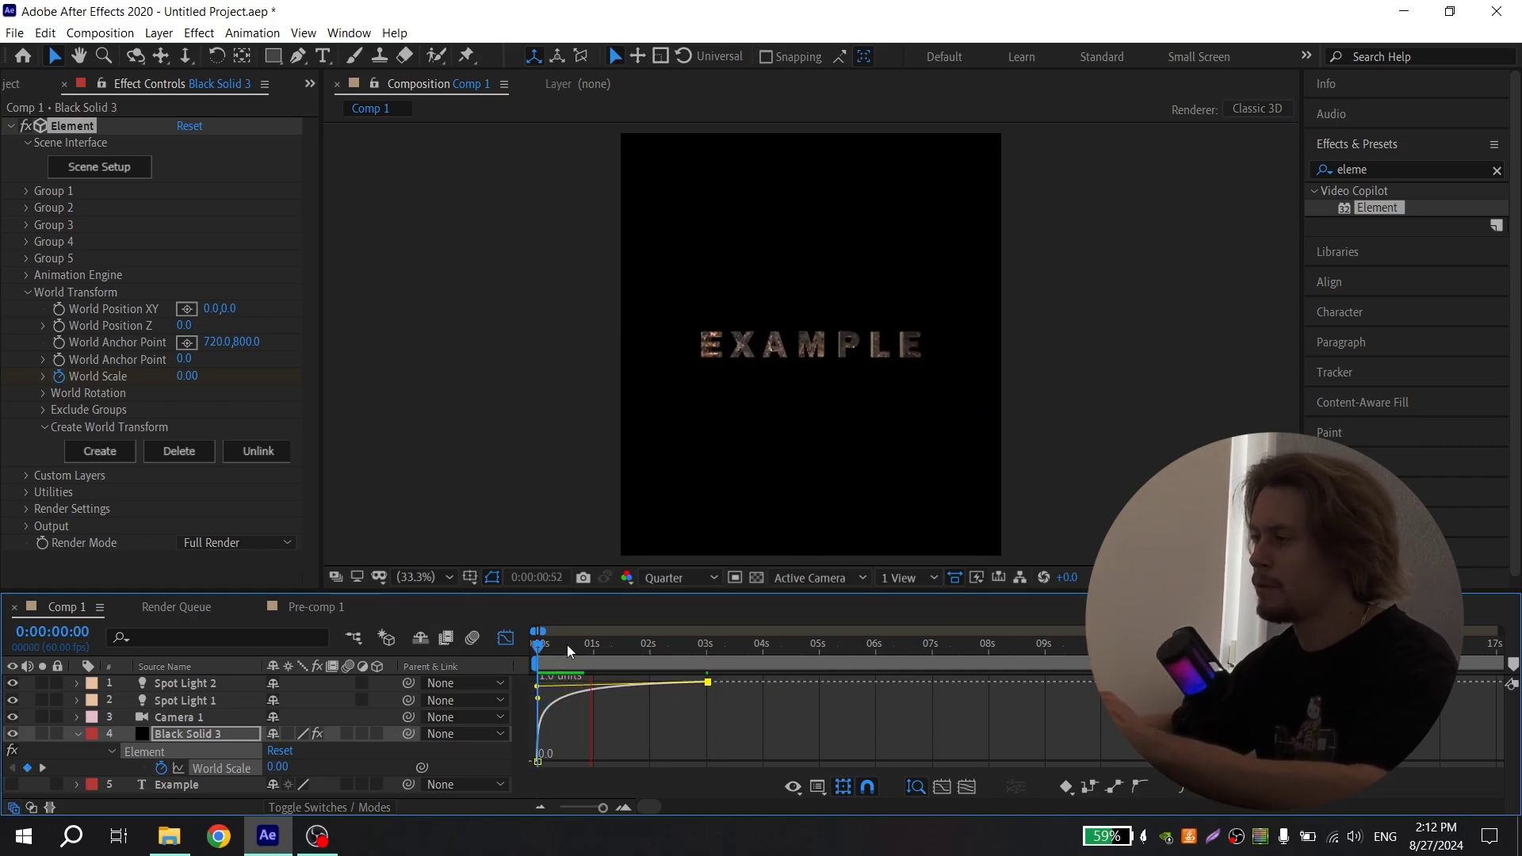
pyautogui.press('space')
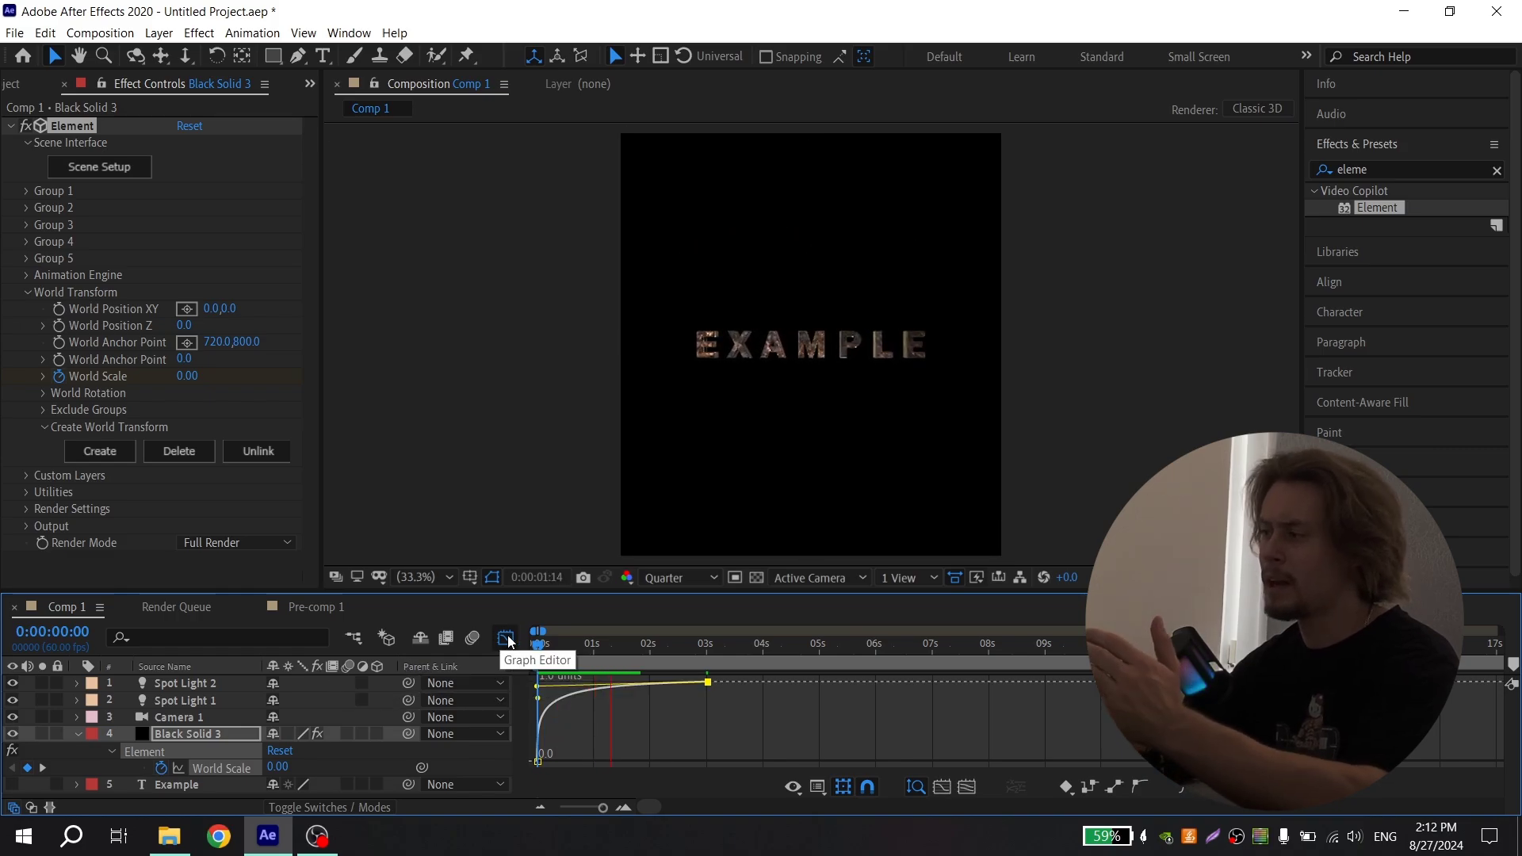
pyautogui.press('space')
pyautogui.hotkey('shift', 'F3')
pyautogui.click(666, 644)
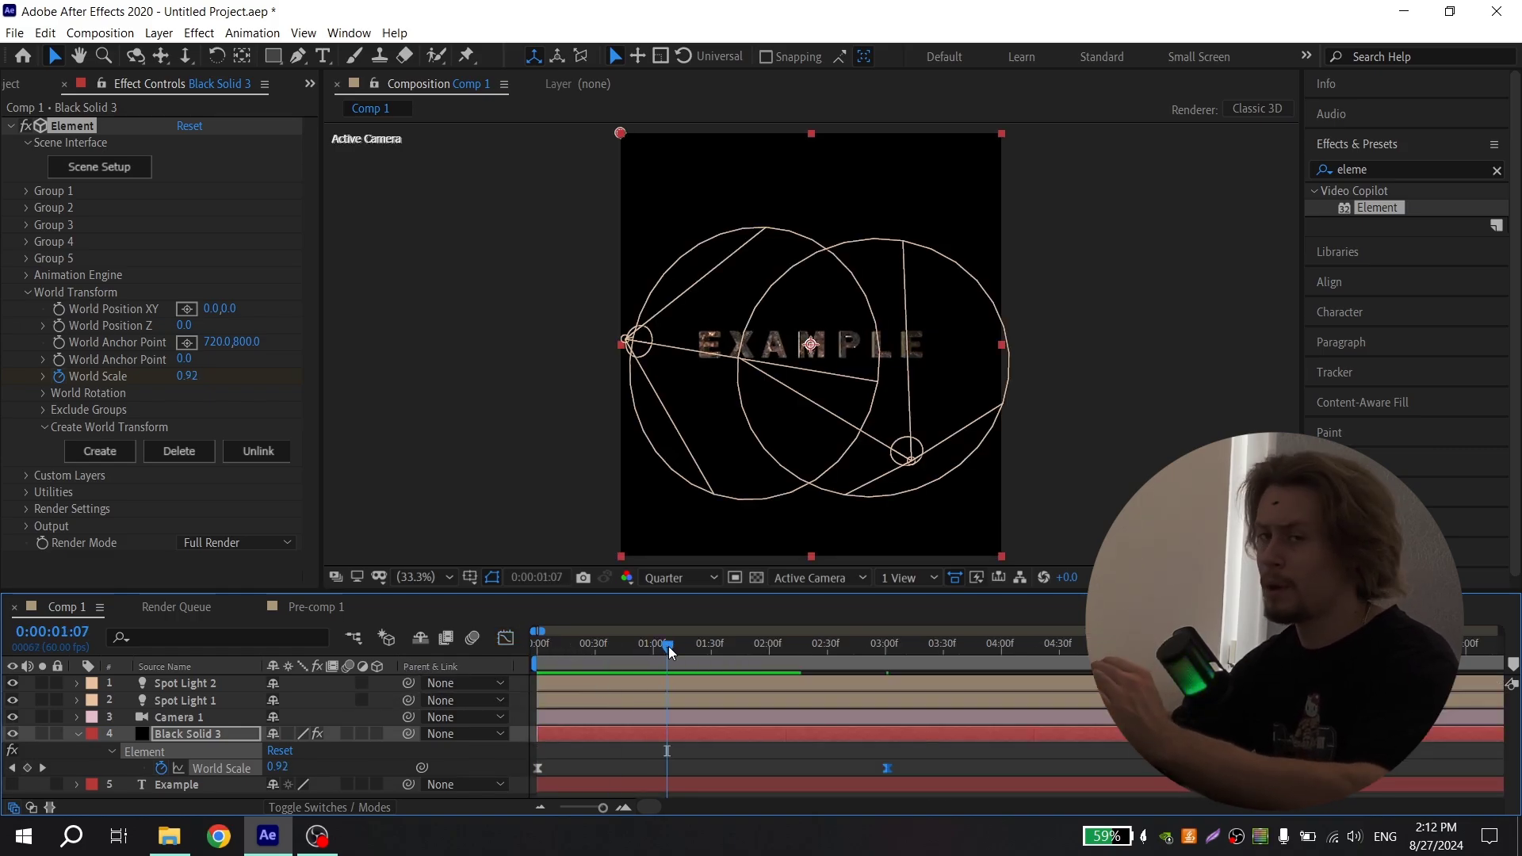
# - Turn on Multi-Object for Group 1 and return to the composition start
pyautogui.click(32, 292)
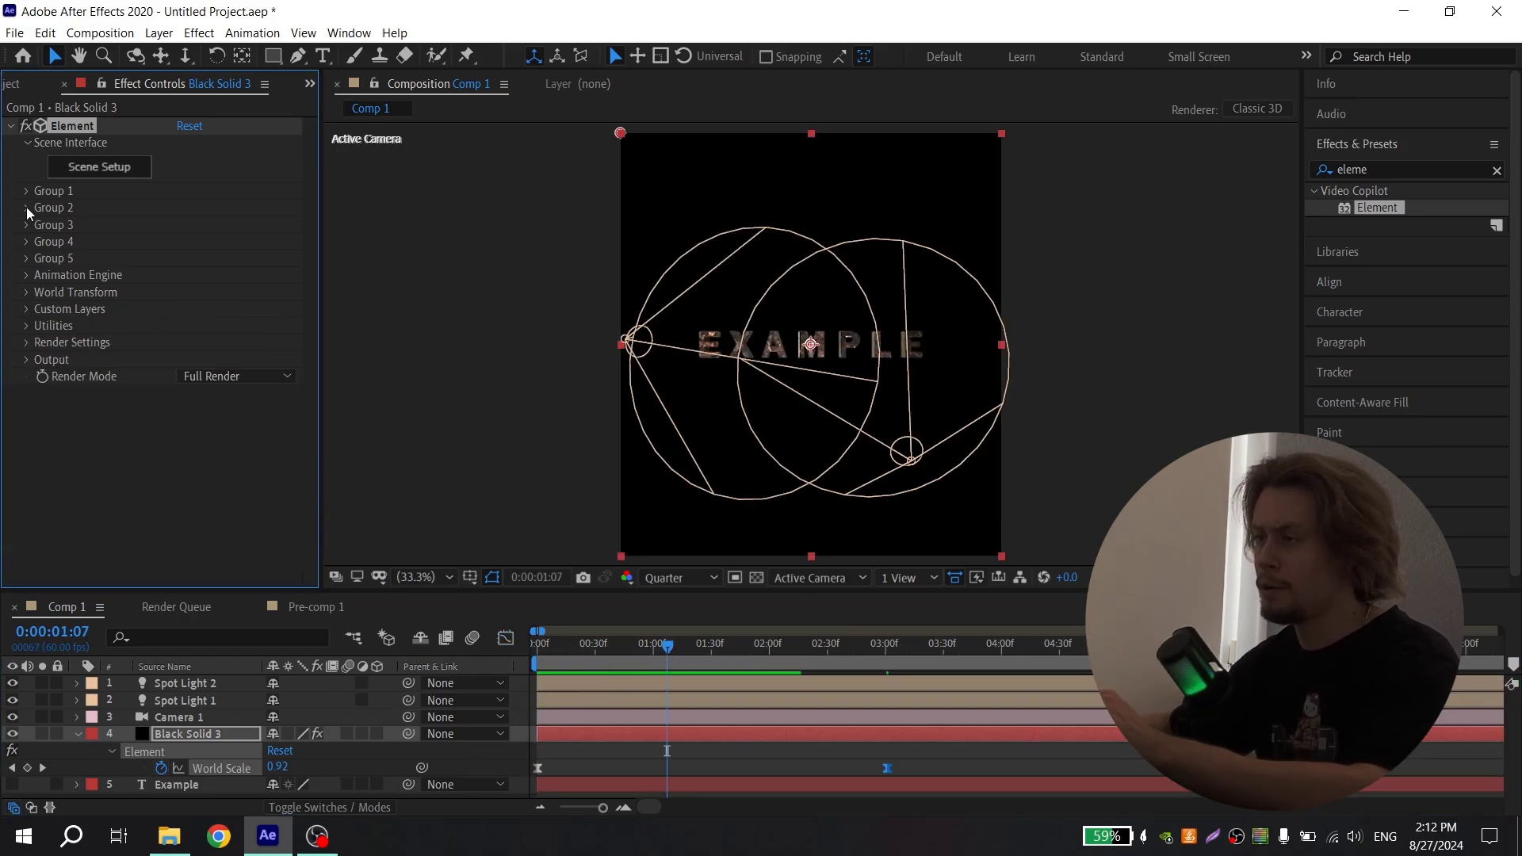
pyautogui.click(24, 190)
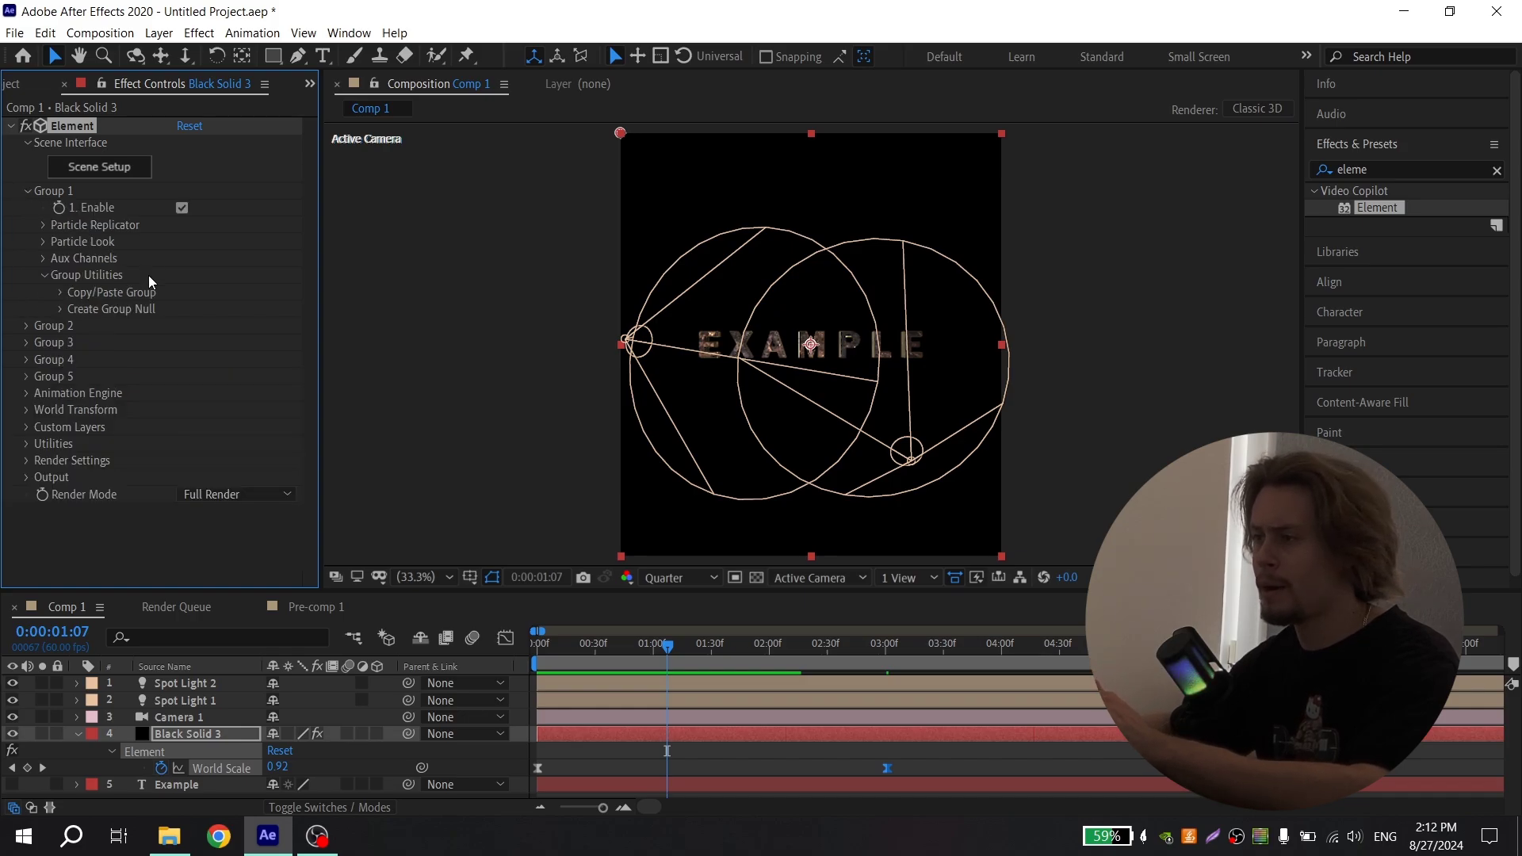
pyautogui.click(42, 241)
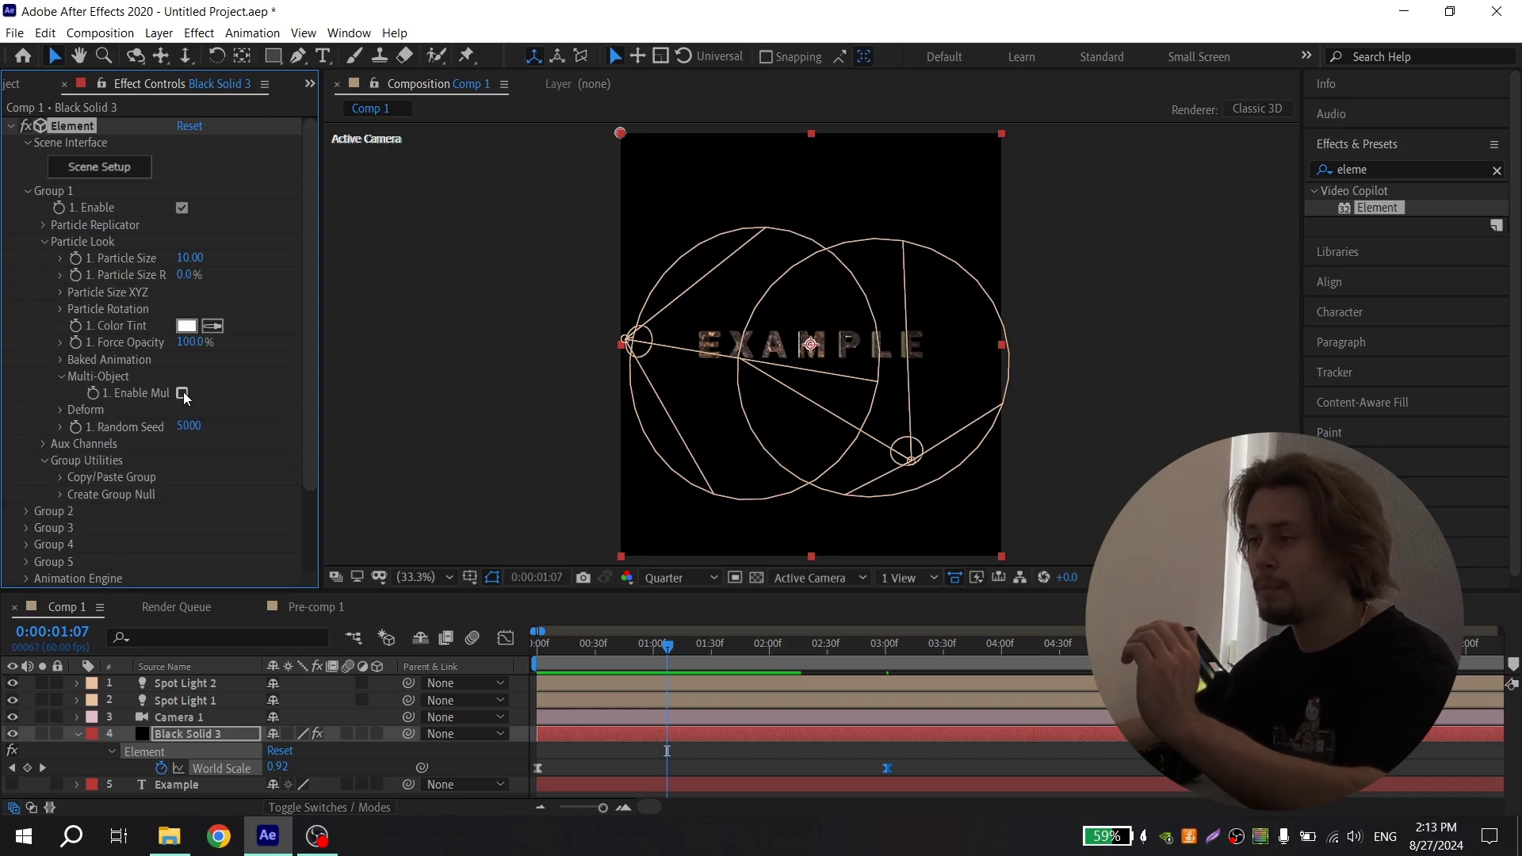
pyautogui.click(183, 391)
pyautogui.scroll(-5, 183, 391)
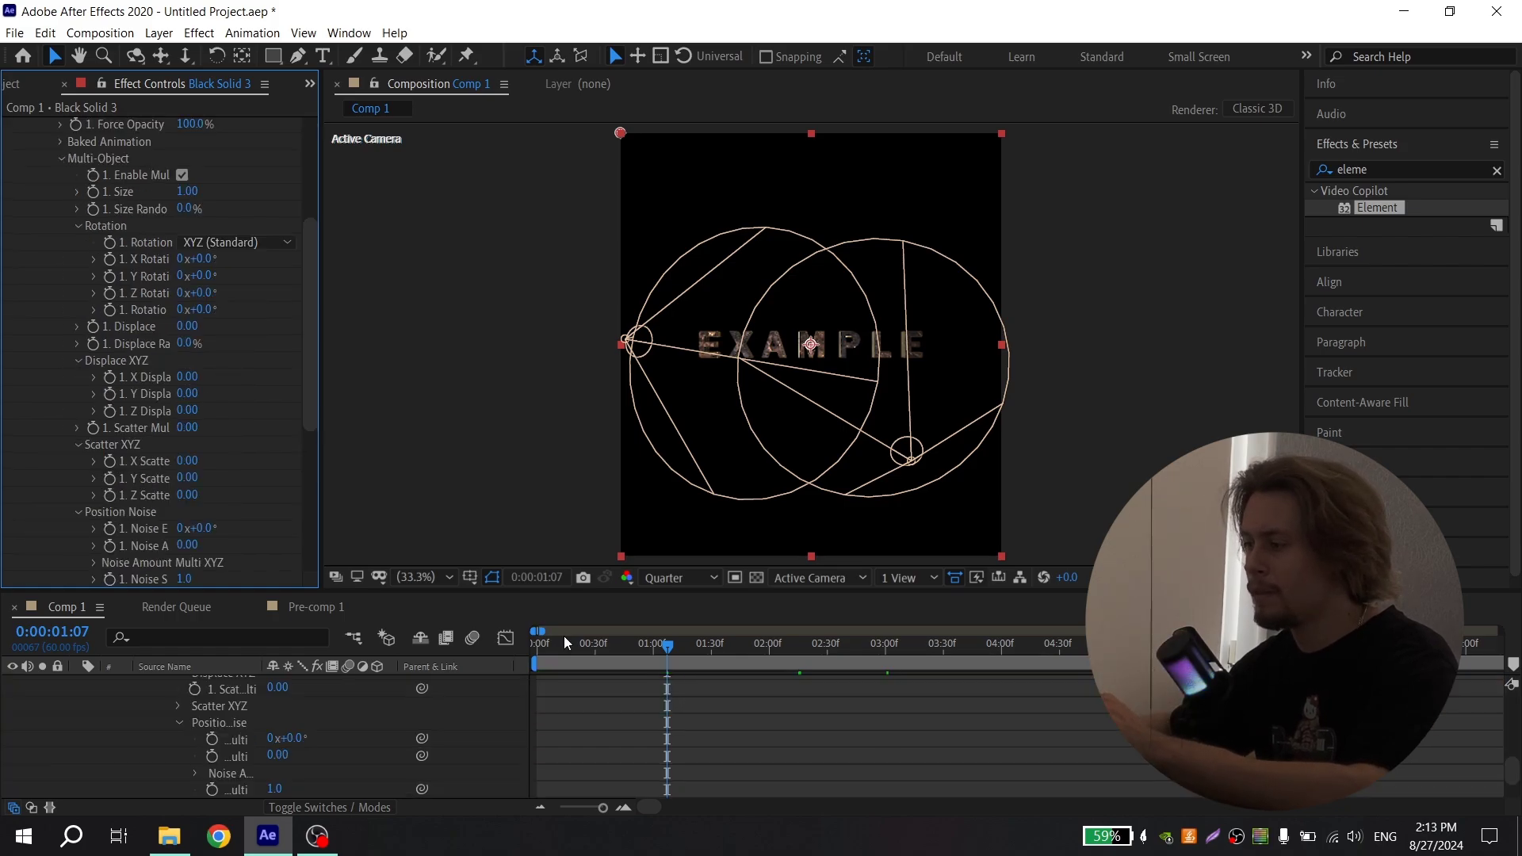
pyautogui.moveTo(564, 635); pyautogui.dragTo(519, 649)
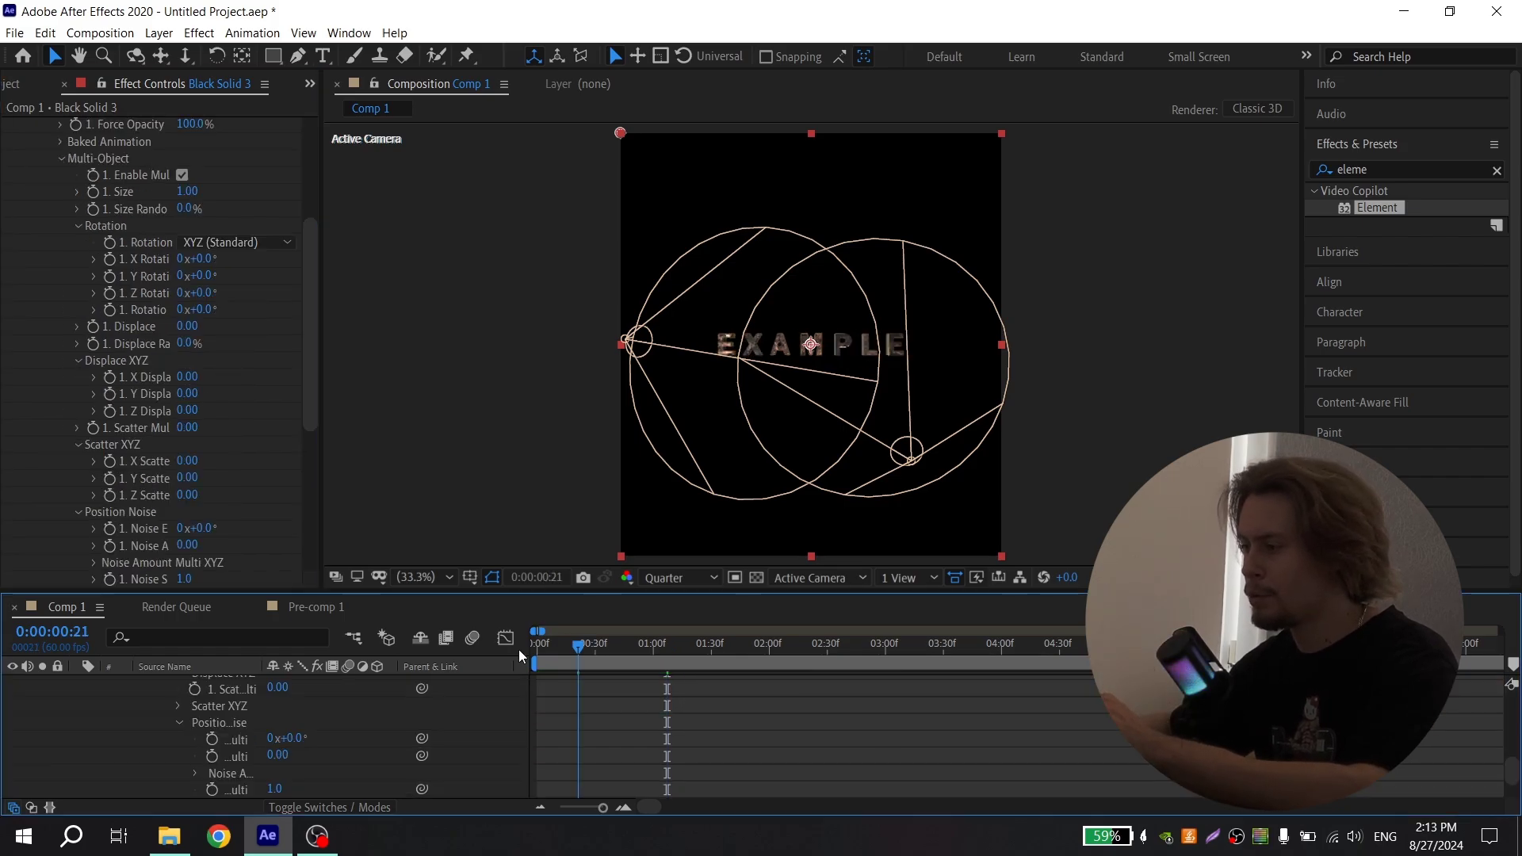
# - Keyframe Group 1's X rotation at -280° at the start
pyautogui.click(111, 259)
pyautogui.click(204, 259)
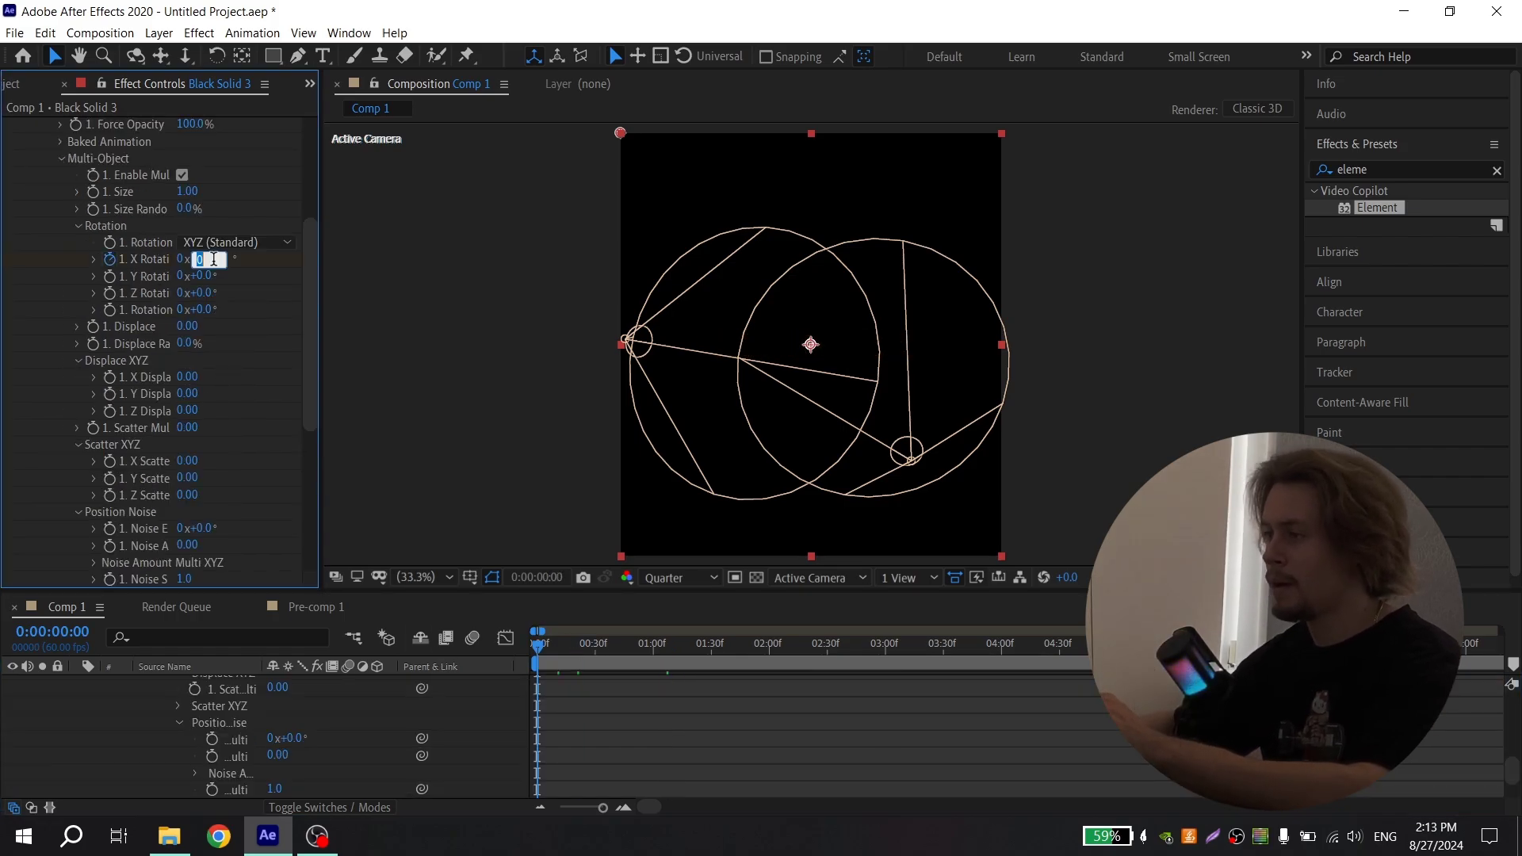
pyautogui.write('-')
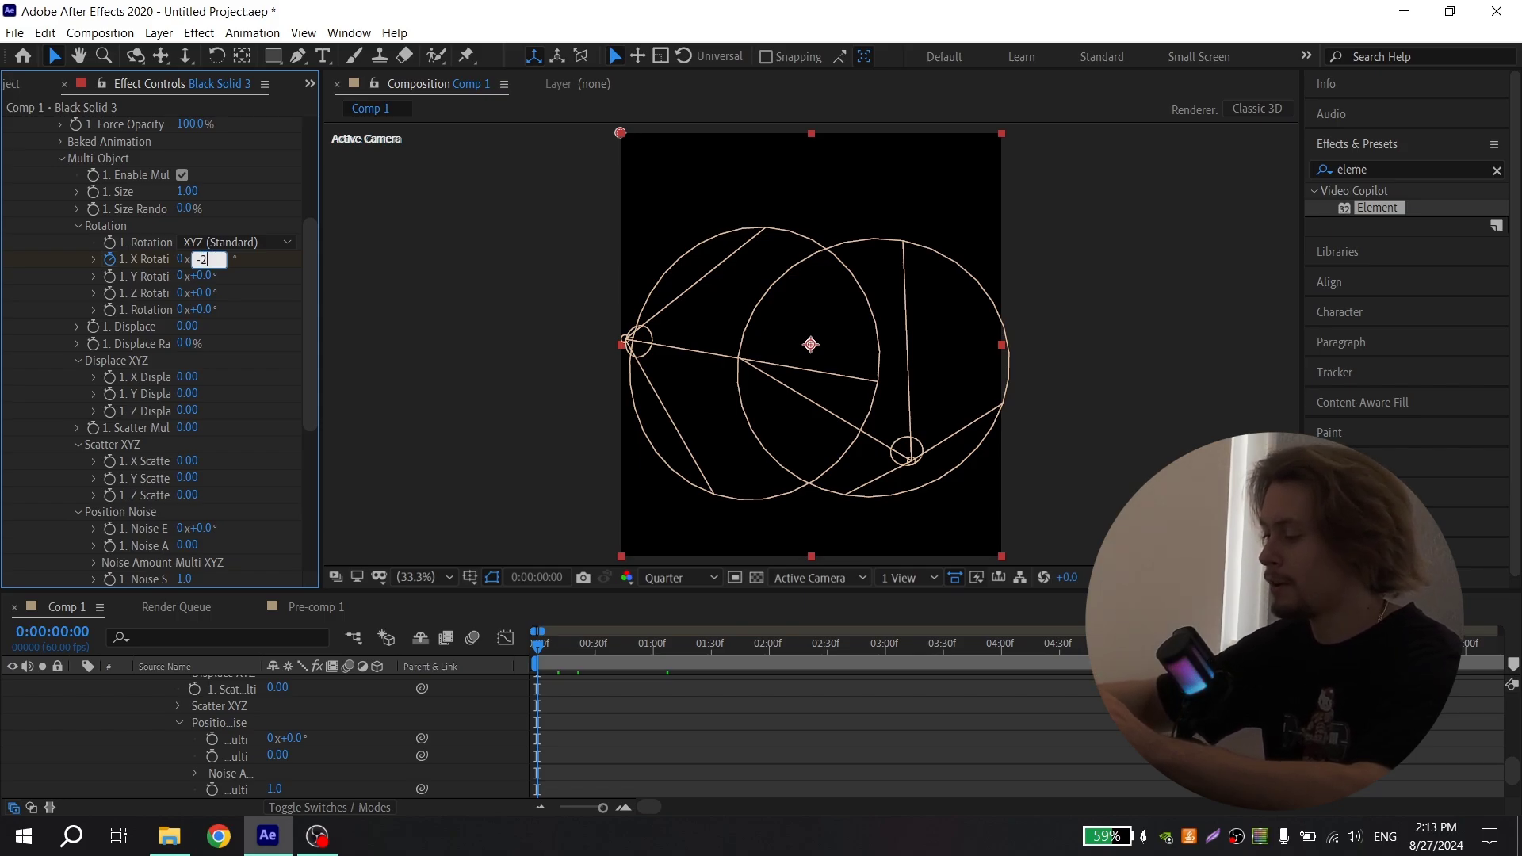
pyautogui.write('280')
pyautogui.press('Return')
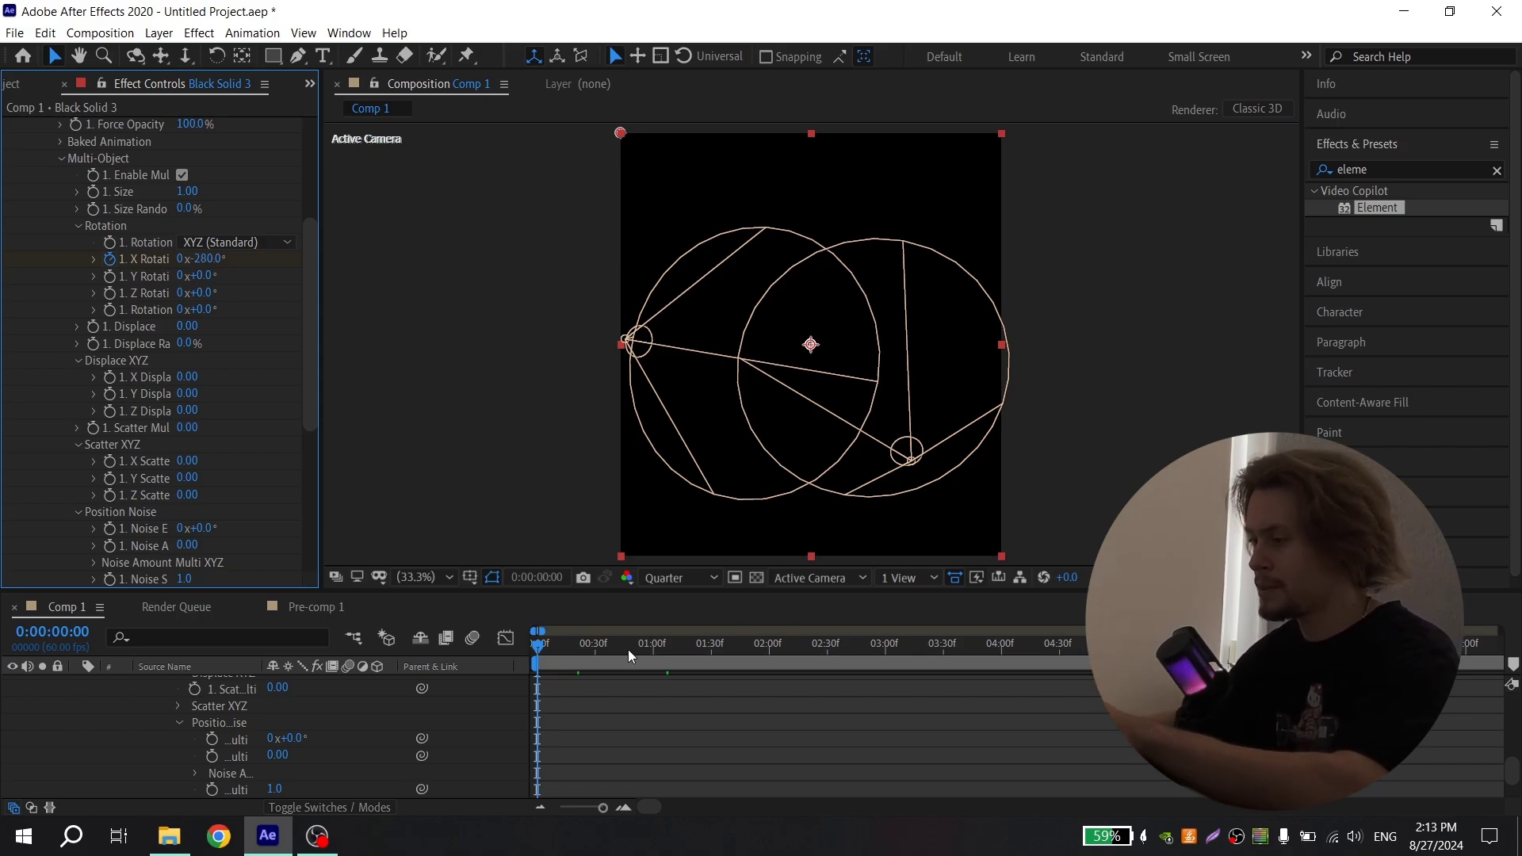
pyautogui.press('u')
# - Keyframe X rotation -11° at 0:00:03:01 and Easy Ease both keyframes
pyautogui.click(886, 646)
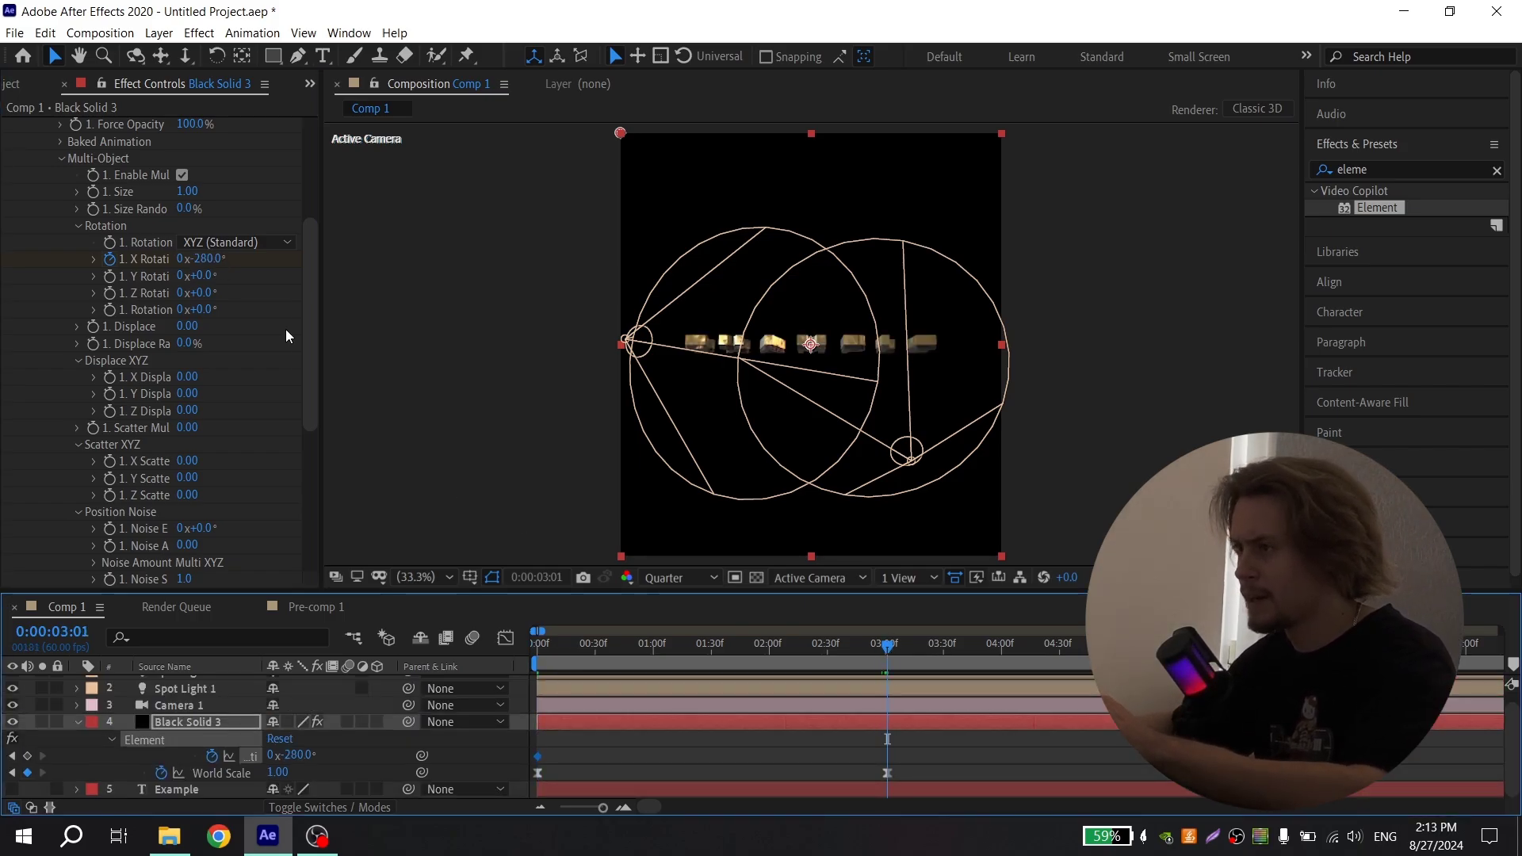
pyautogui.click(205, 260)
pyautogui.write('-11')
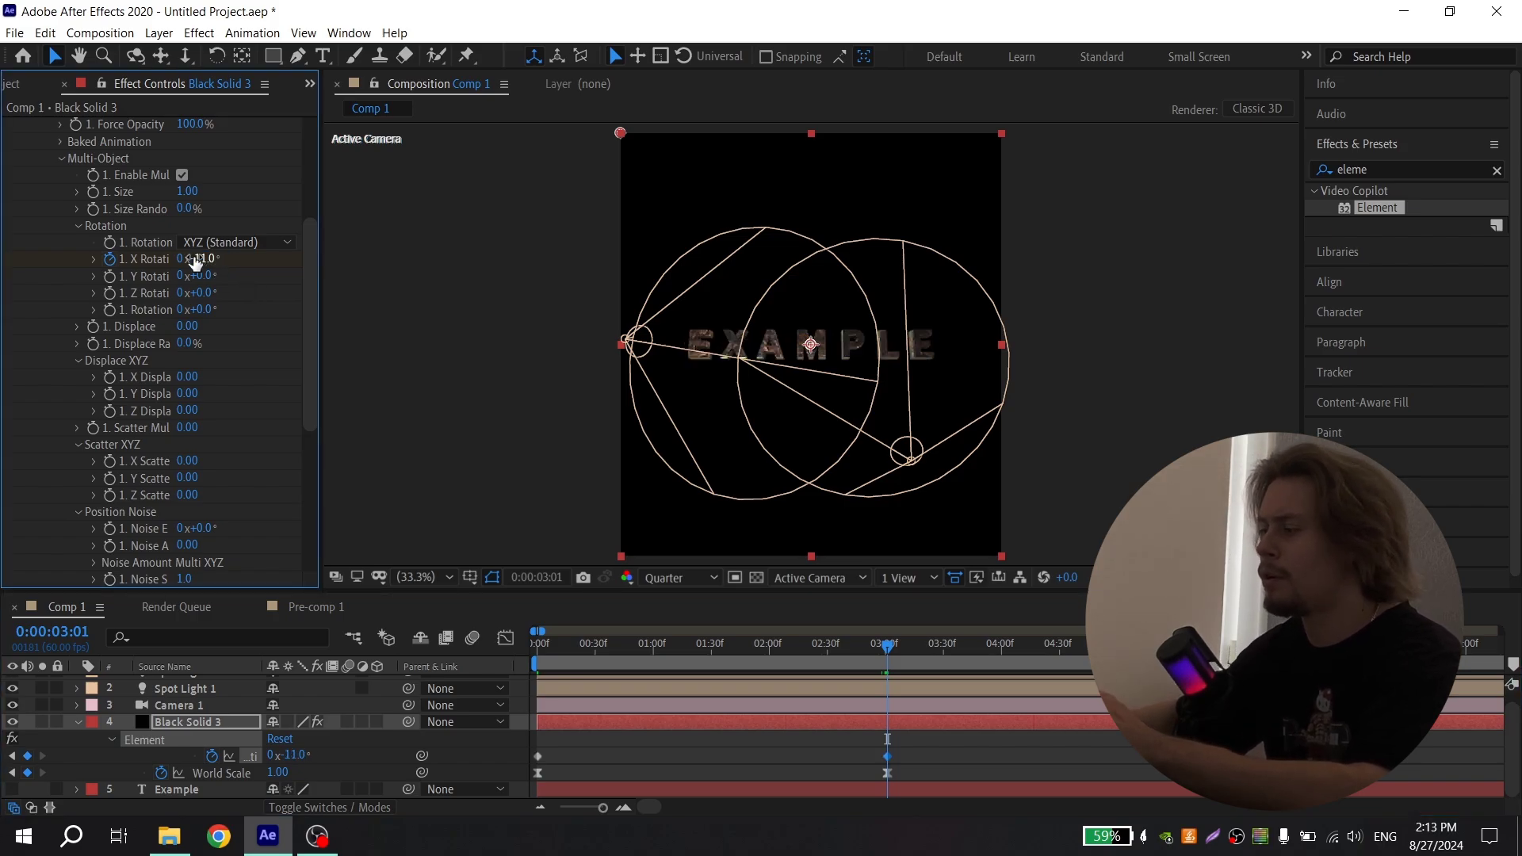
pyautogui.moveTo(933, 751); pyautogui.dragTo(509, 753)
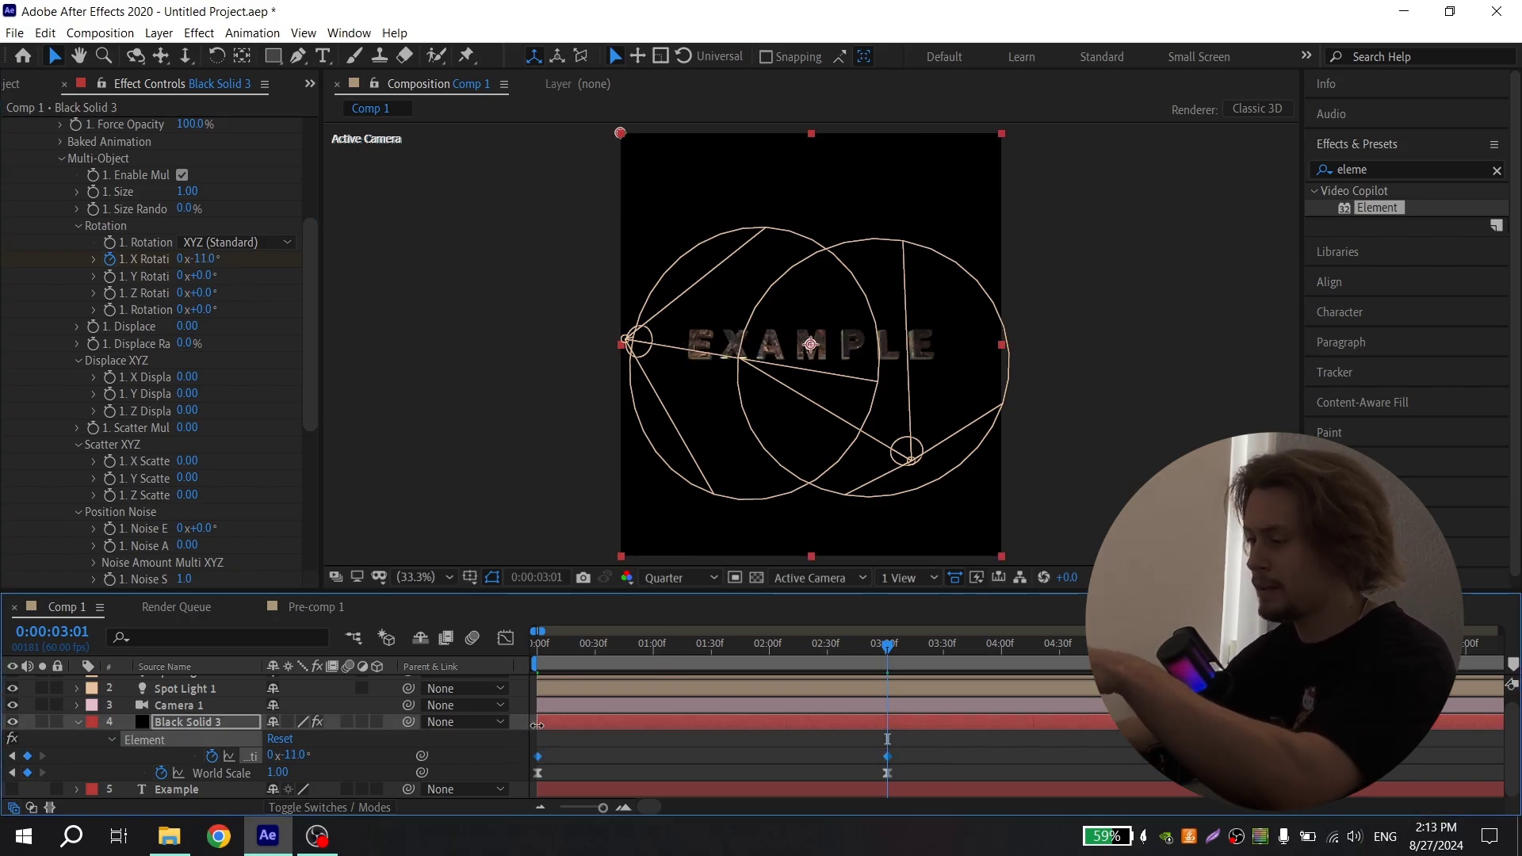
pyautogui.press('F9')
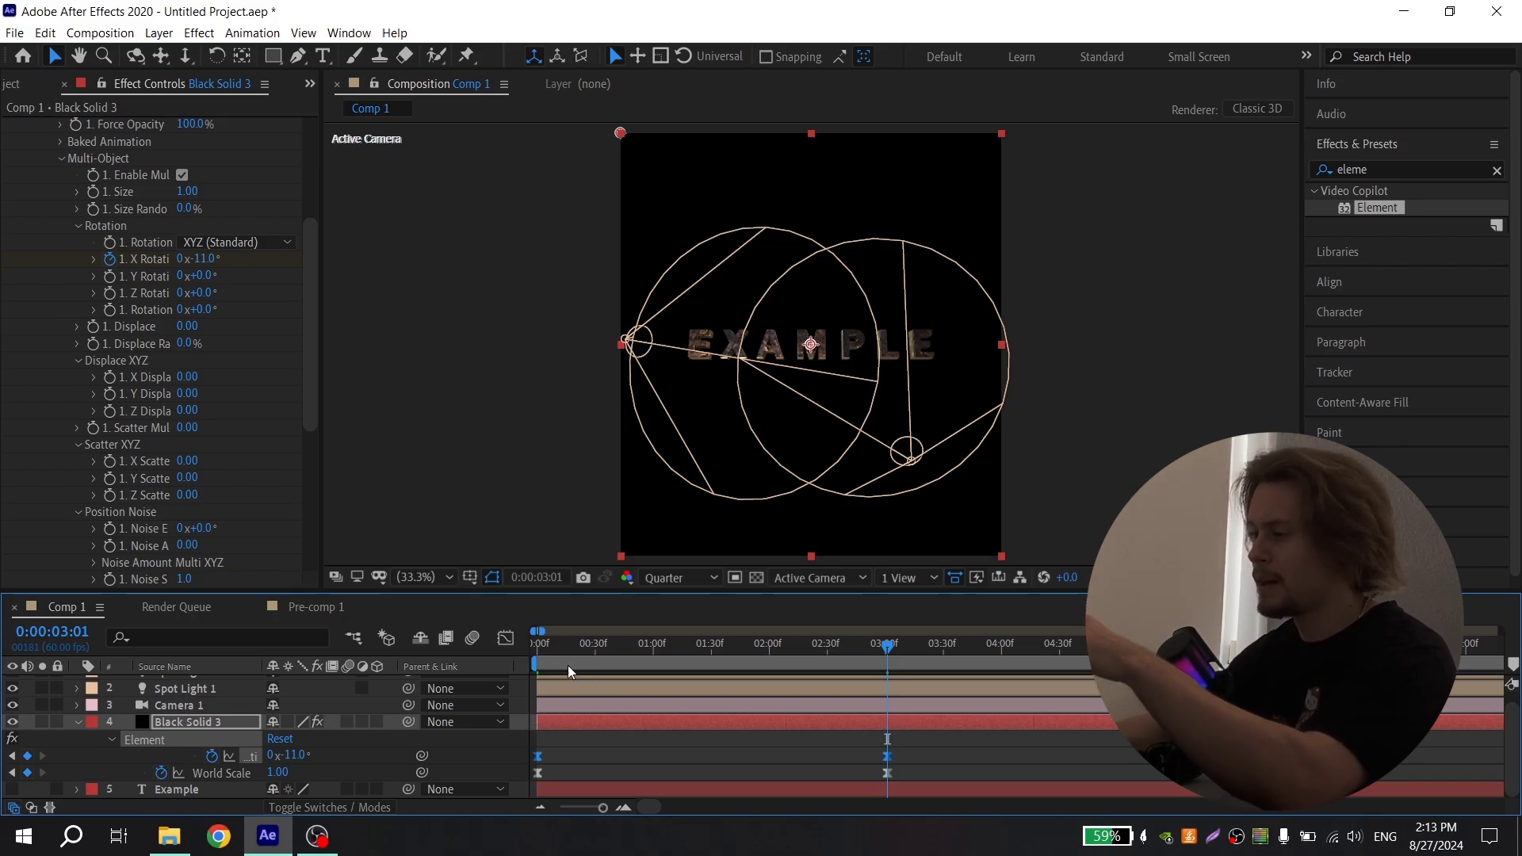
pyautogui.click(506, 638)
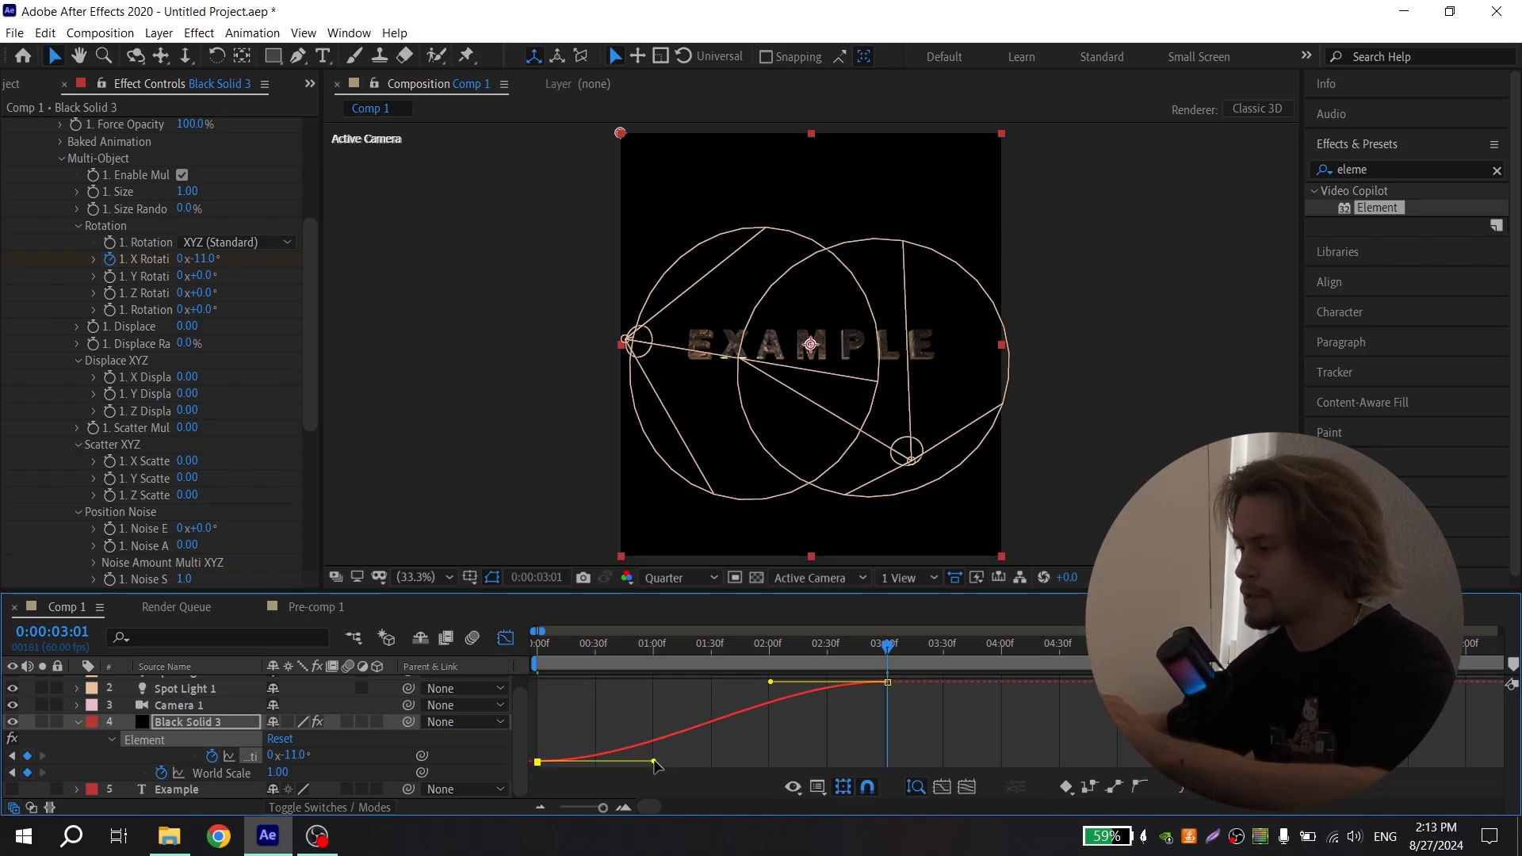
# - Raise the first rotation keyframe's handle for a fast start, then preview the spin
pyautogui.moveTo(655, 762); pyautogui.dragTo(509, 703)
pyautogui.press('space')
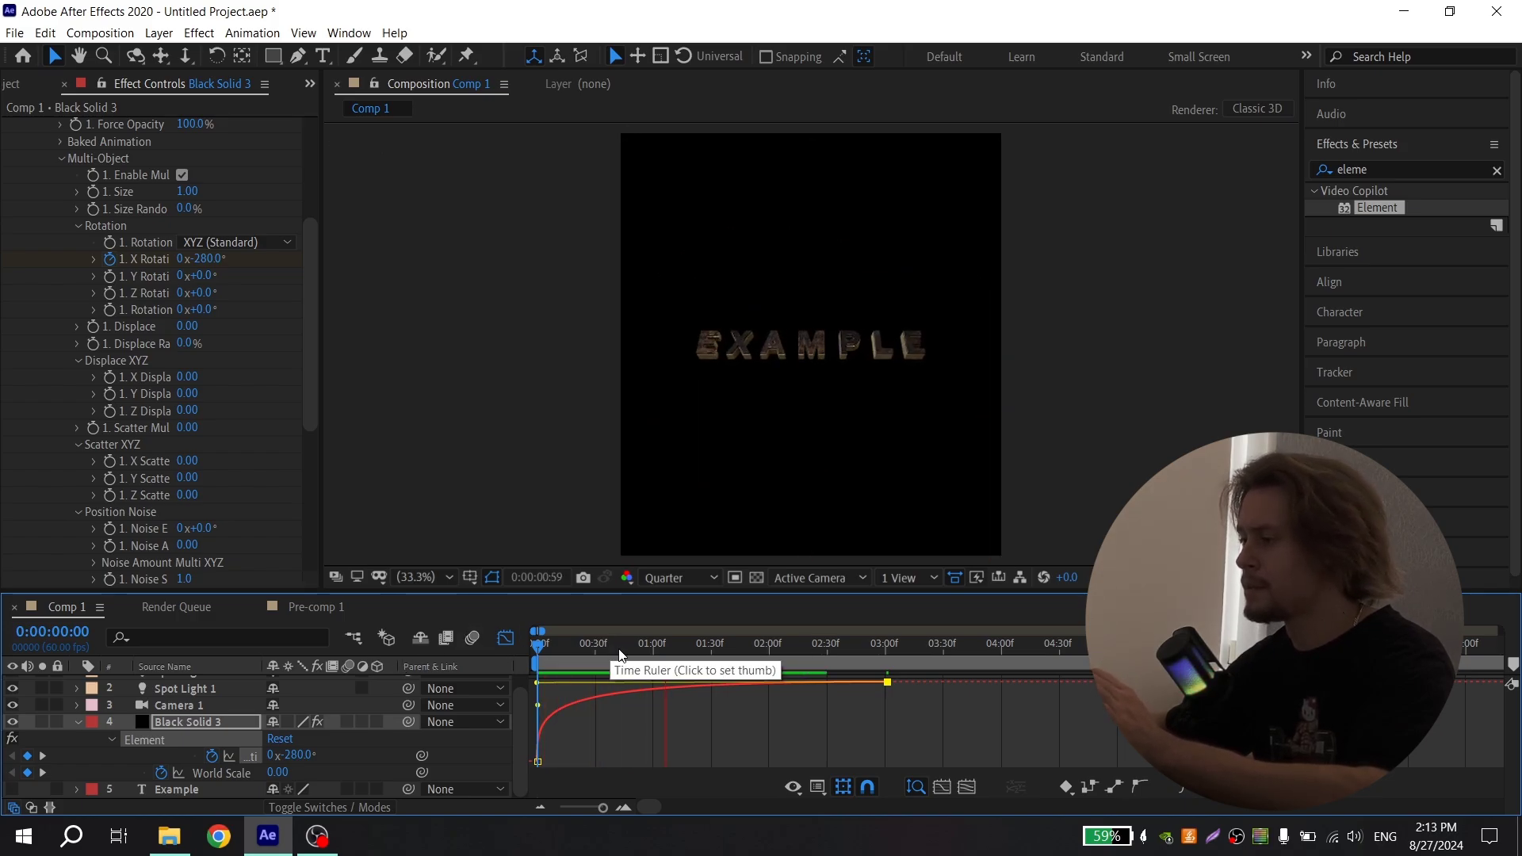
pyautogui.hotkey('shift', 'F3')
# - Preview the rotation, then keyframe Displace to 0.30 at 0:00:06:48
pyautogui.click(696, 645)
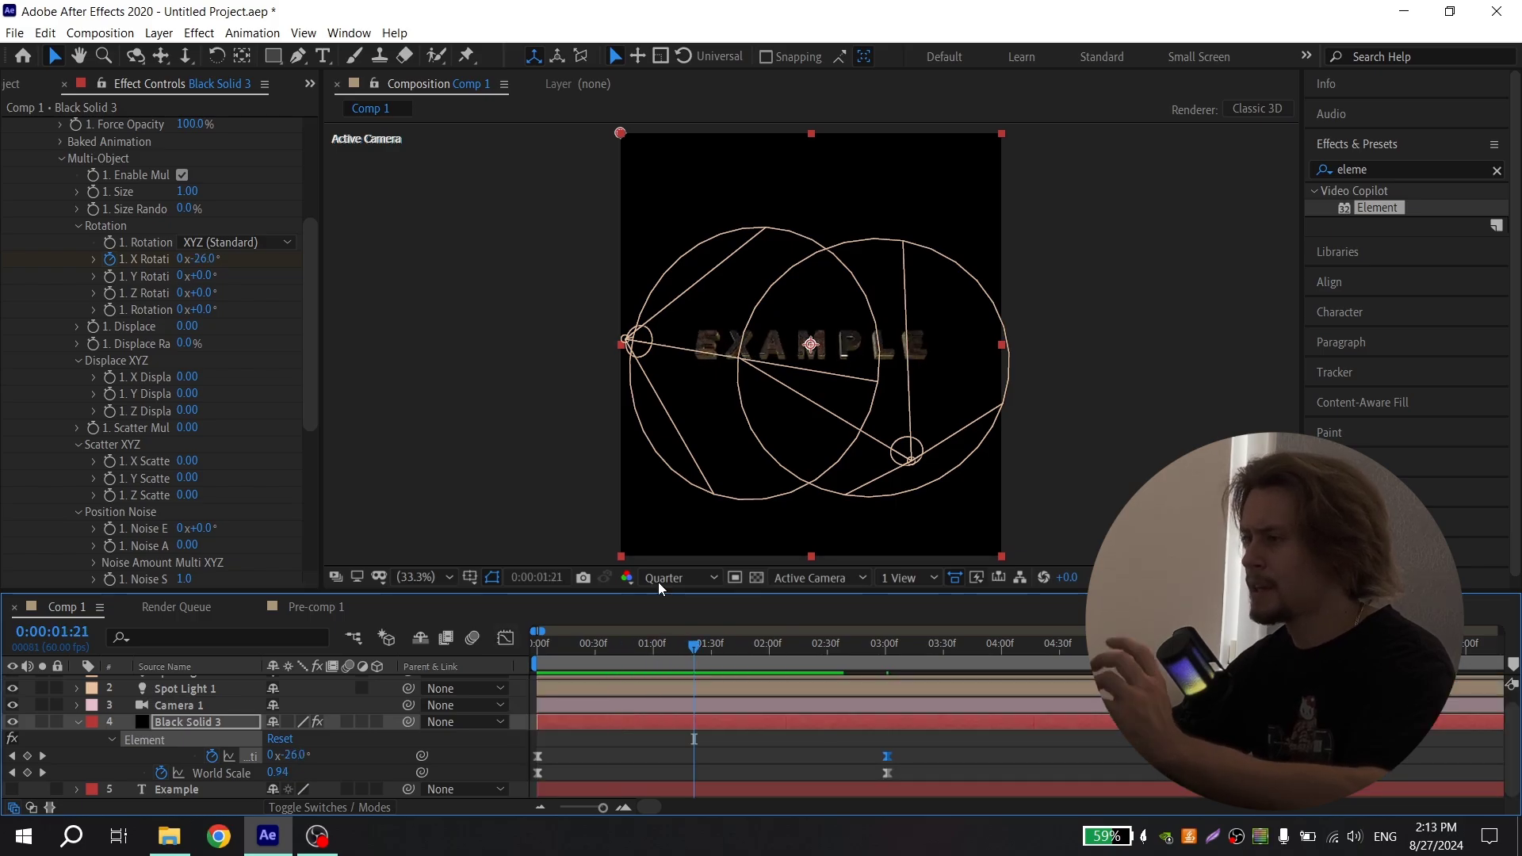
pyautogui.press('space')
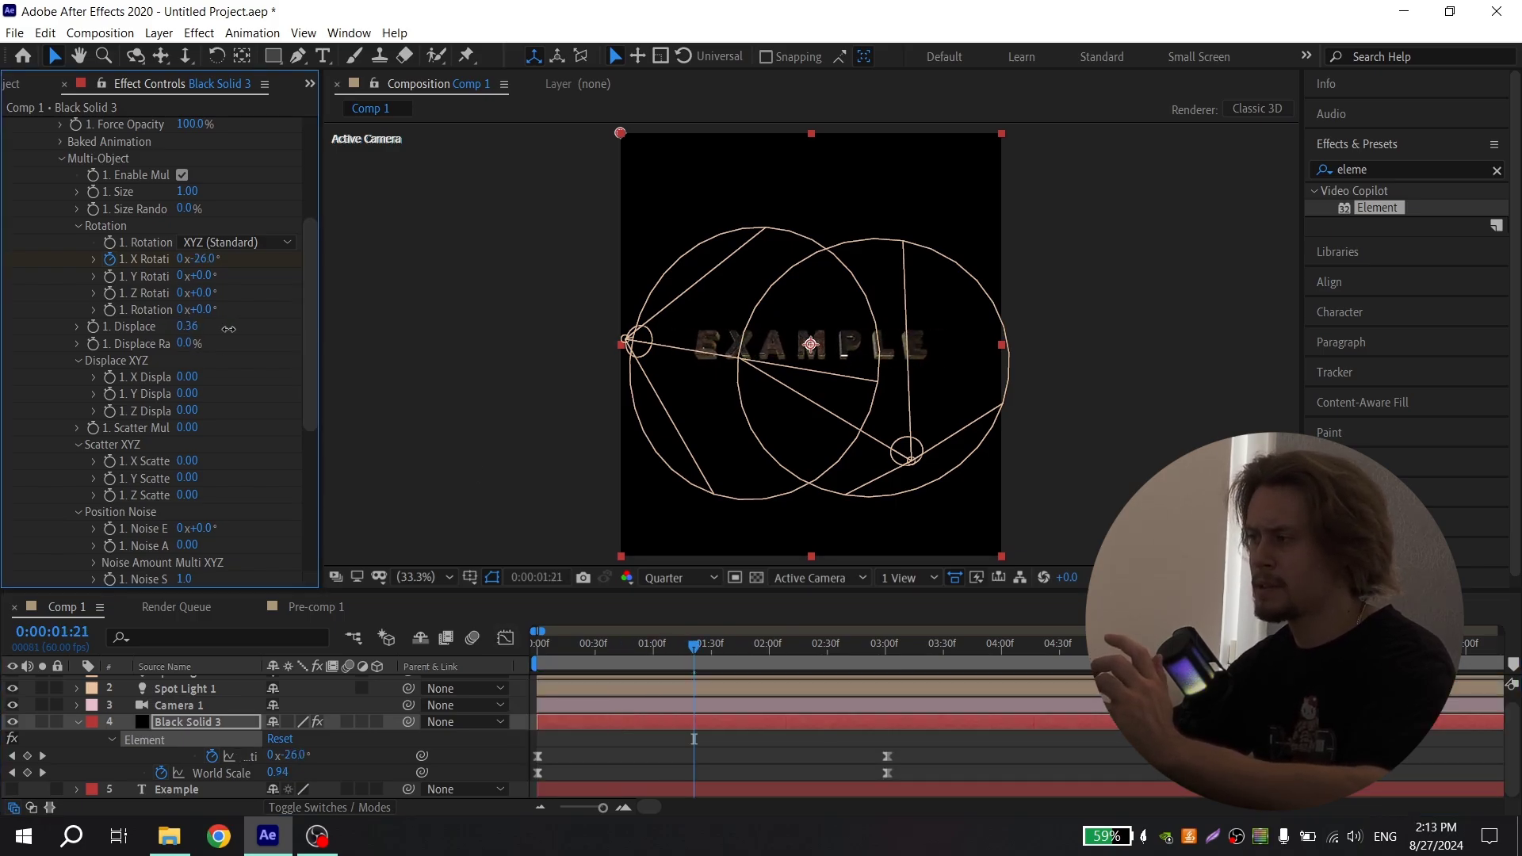
pyautogui.press('space')
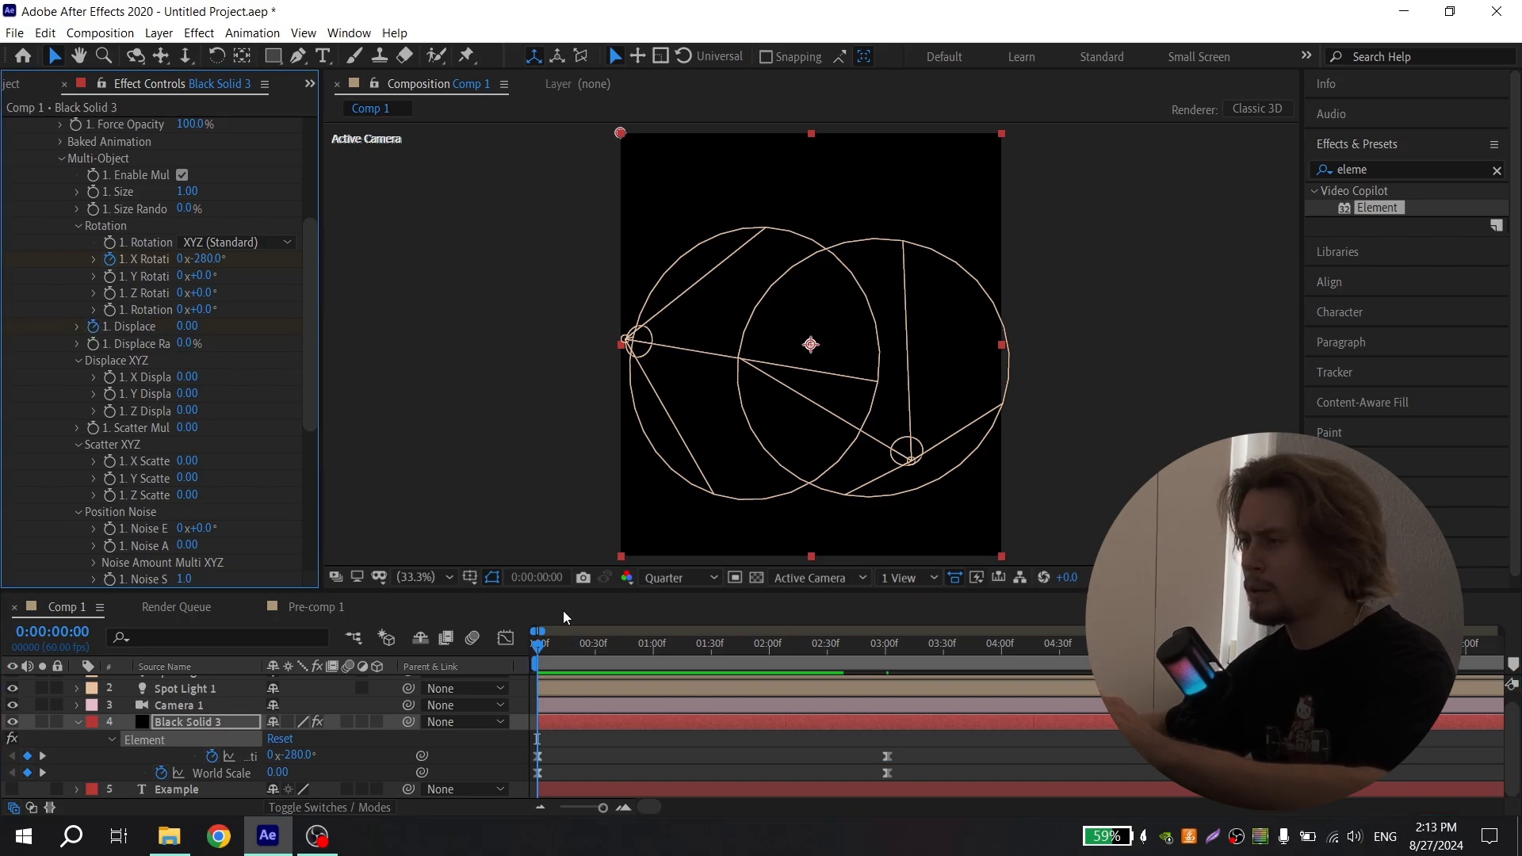
pyautogui.moveTo(872, 645); pyautogui.dragTo(966, 649)
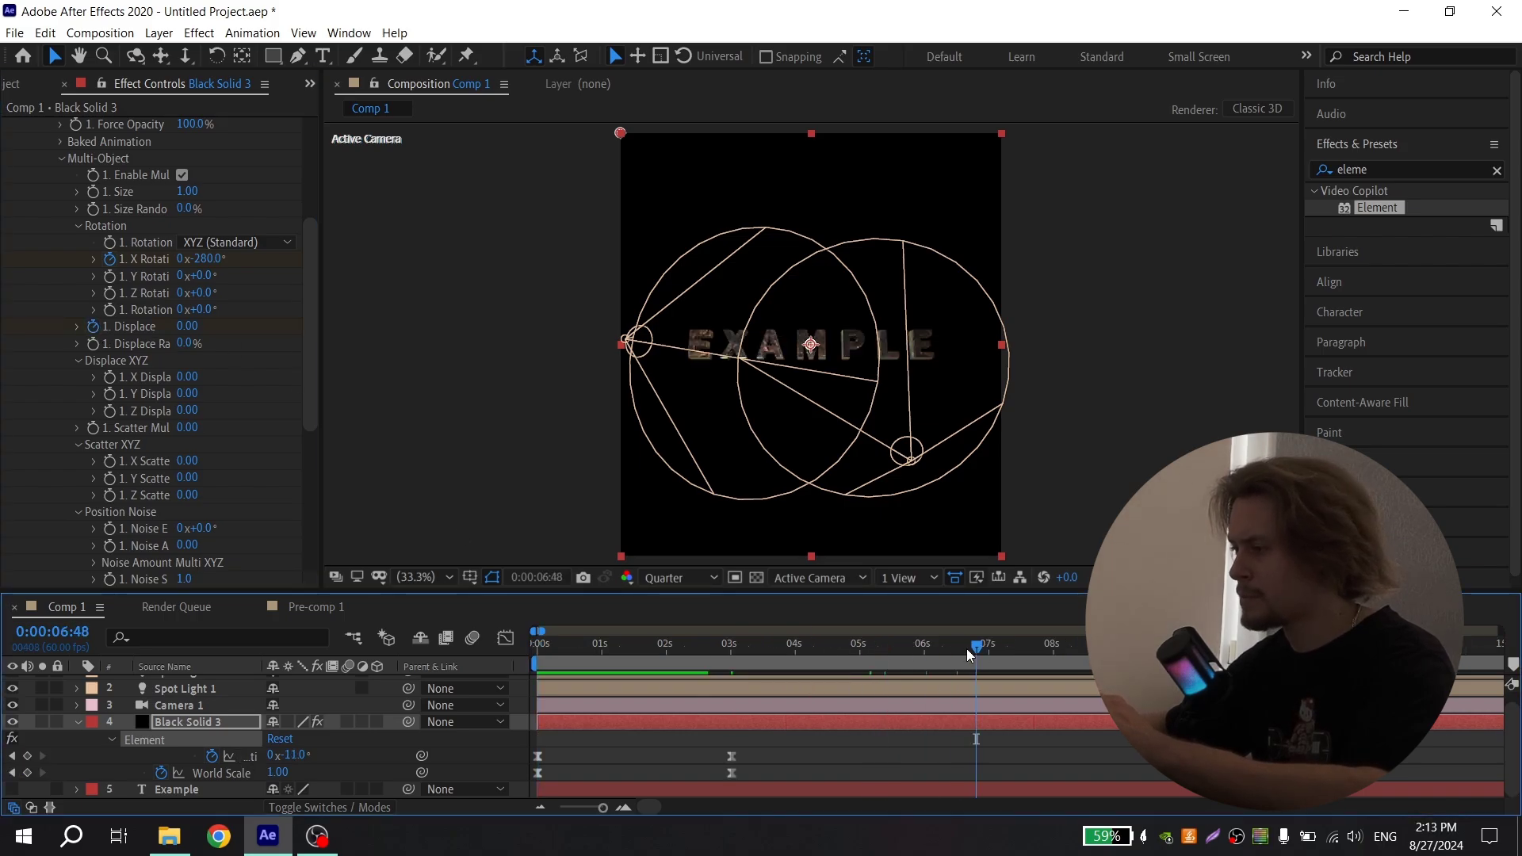
pyautogui.click(187, 327)
pyautogui.write('0.30')
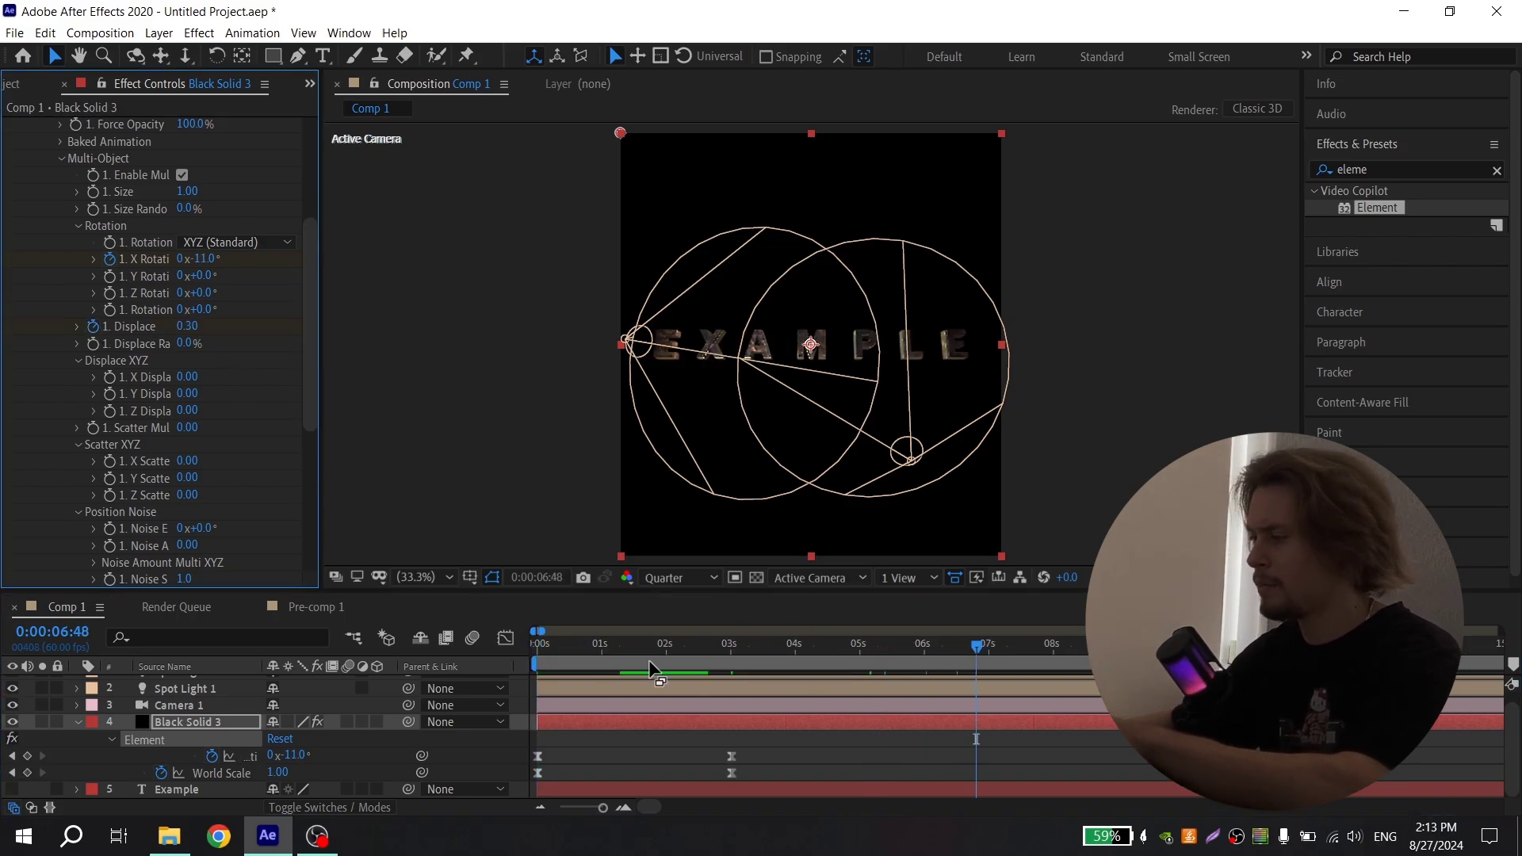
pyautogui.press('Return')
# - Flatten both Displace keyframes' handles for a steady linear rise and preview it
pyautogui.moveTo(989, 760); pyautogui.dragTo(530, 754)
pyautogui.press('F9')
pyautogui.click(505, 638)
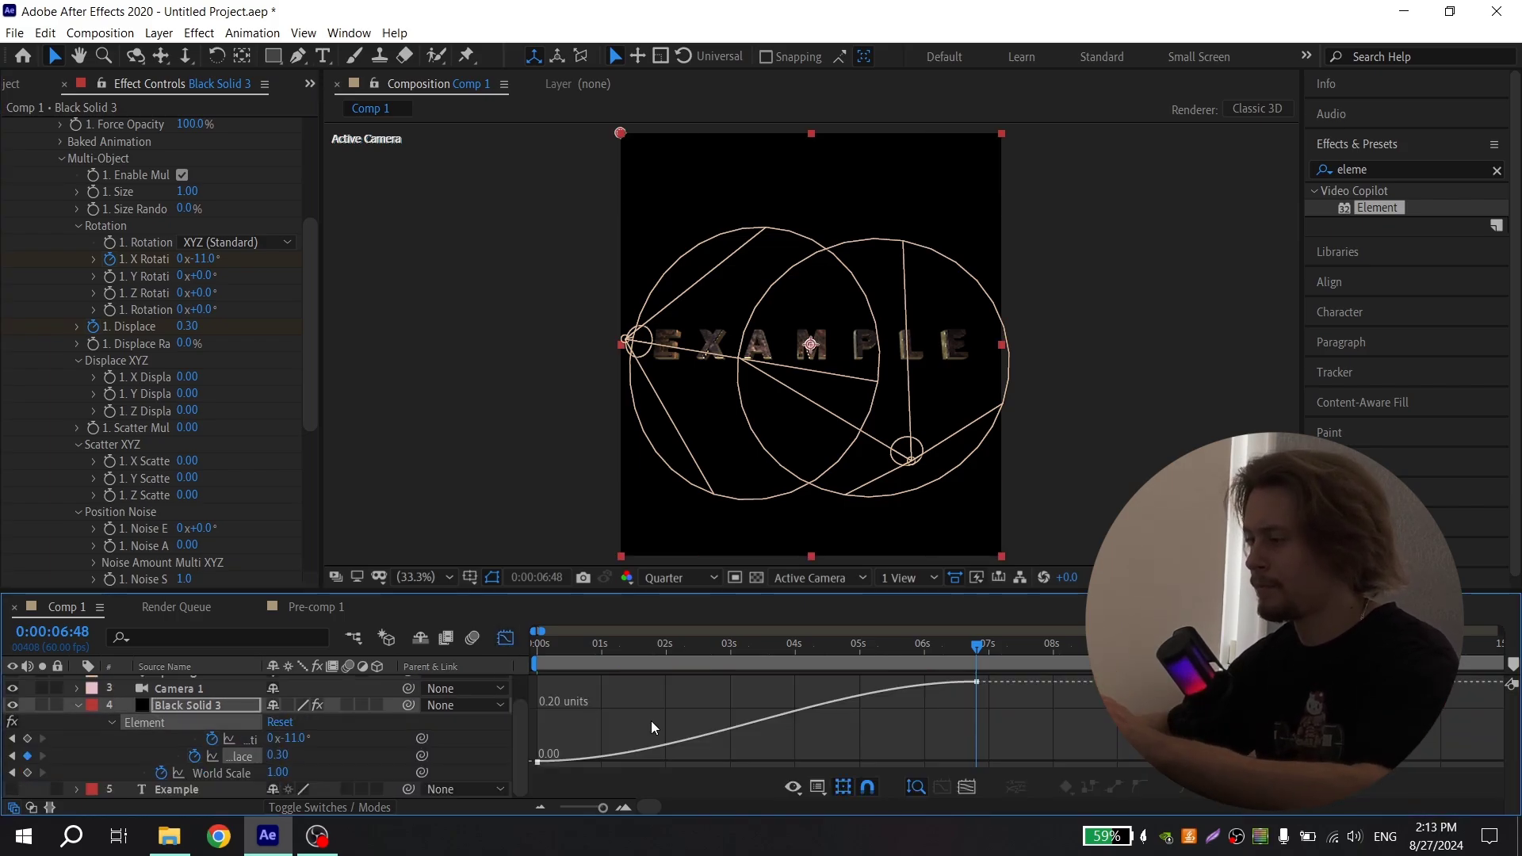
pyautogui.moveTo(670, 761); pyautogui.dragTo(568, 762)
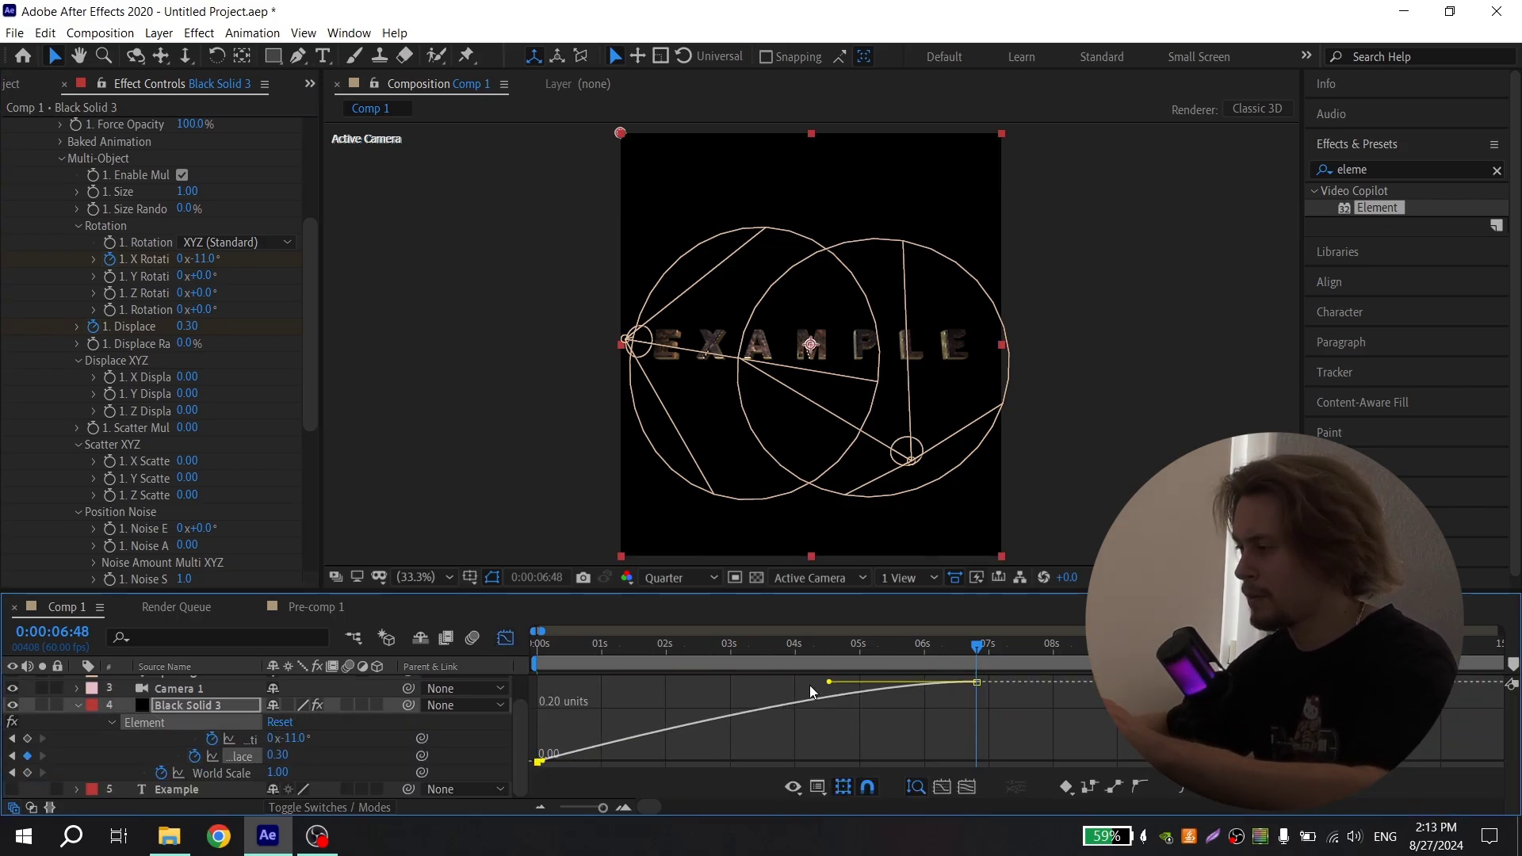
pyautogui.moveTo(829, 682); pyautogui.dragTo(973, 684)
pyautogui.press('space')
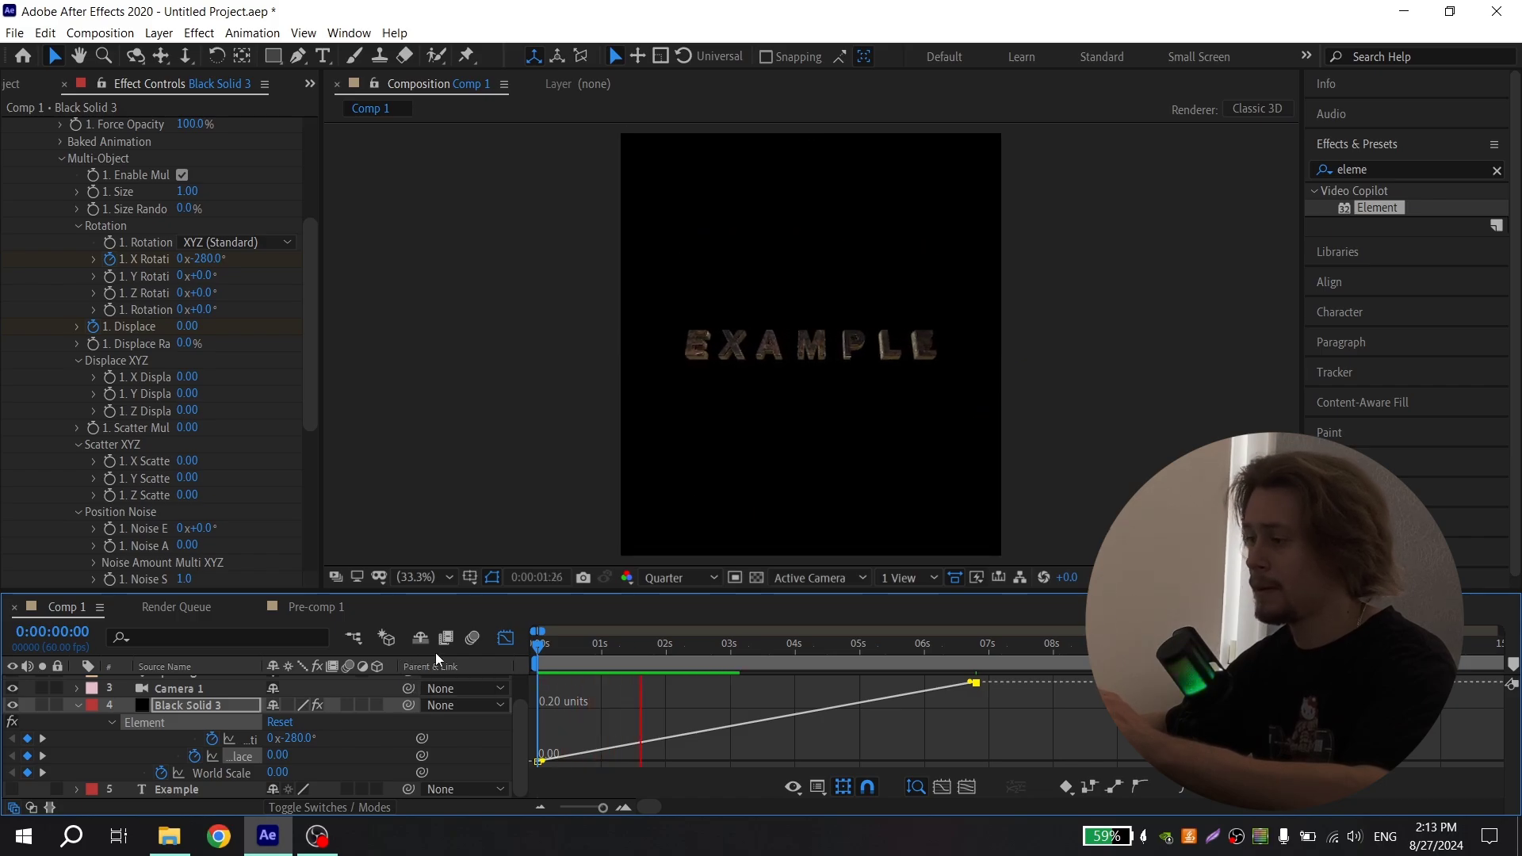
# - Pre-compose the five scene layers into Pre-comp 2, then duplicate it at 0:00:01:40
pyautogui.press('space')
pyautogui.click(505, 638)
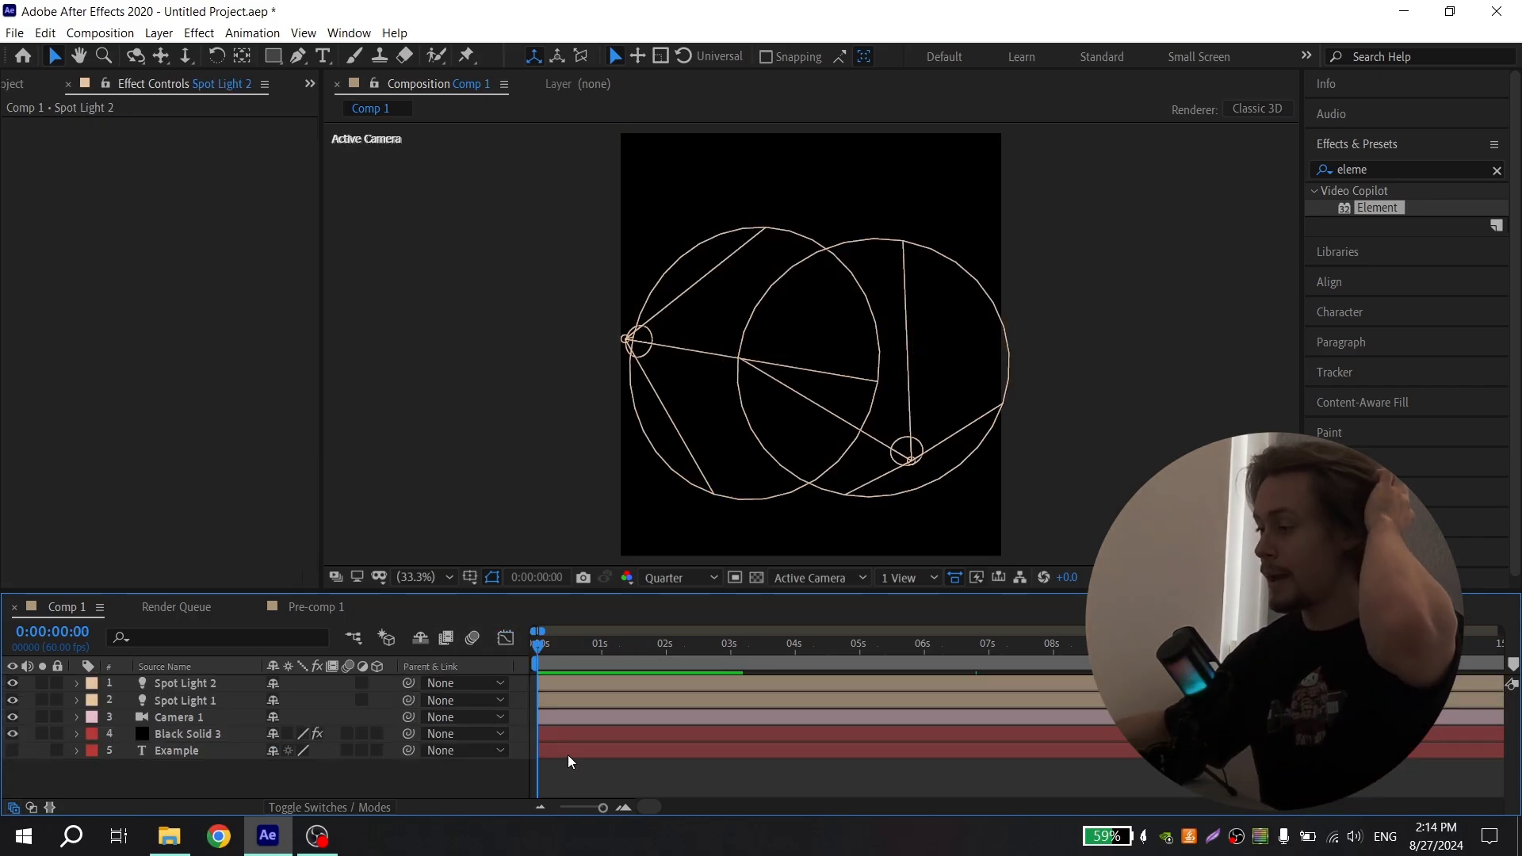
pyautogui.click(577, 739)
pyautogui.moveTo(577, 739); pyautogui.dragTo(571, 683)
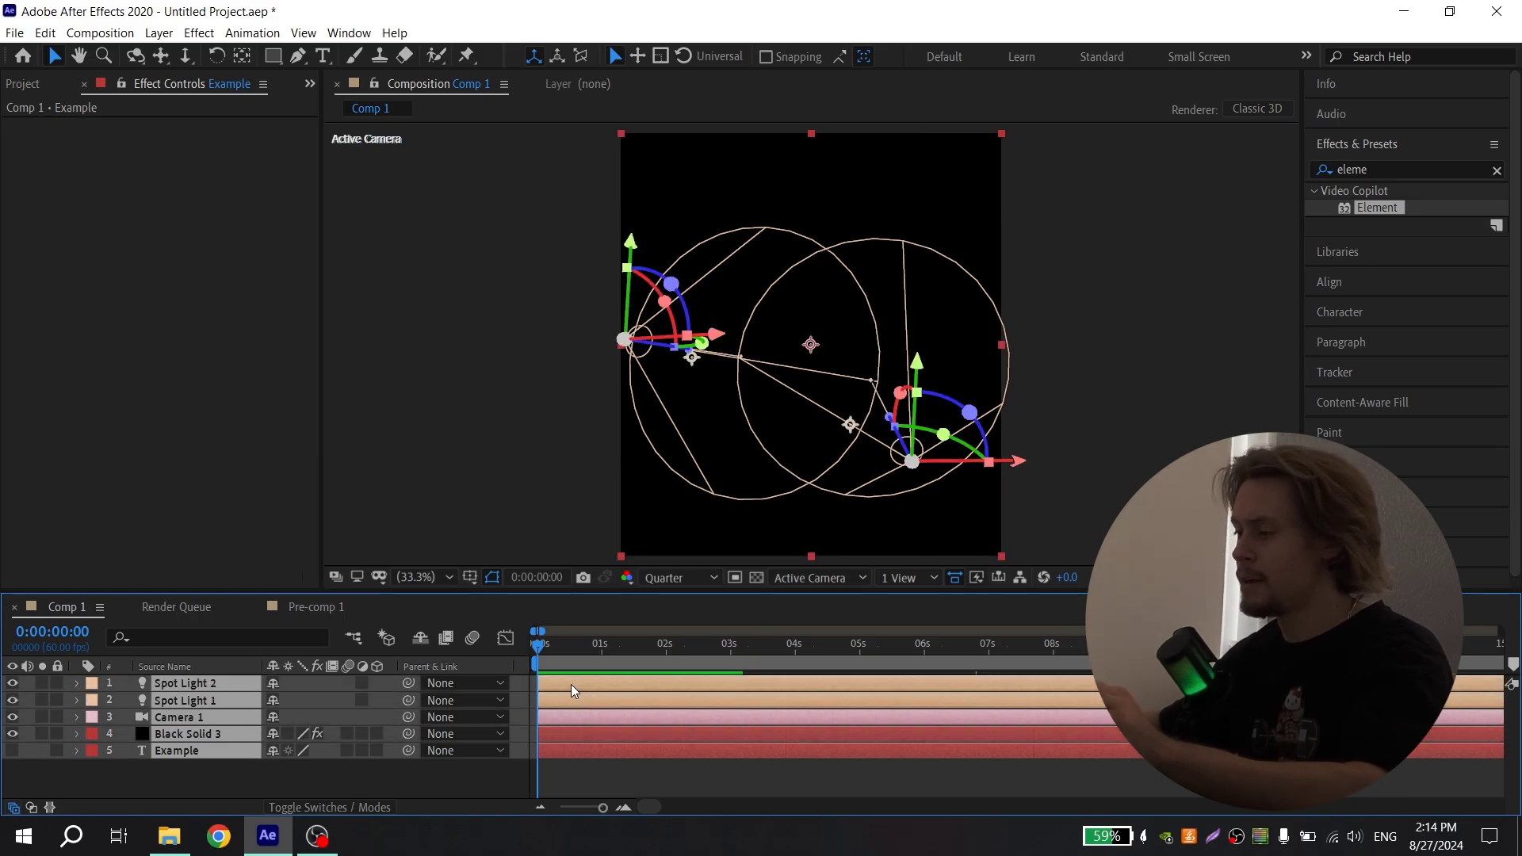
pyautogui.rightClick(570, 683)
pyautogui.click(634, 591)
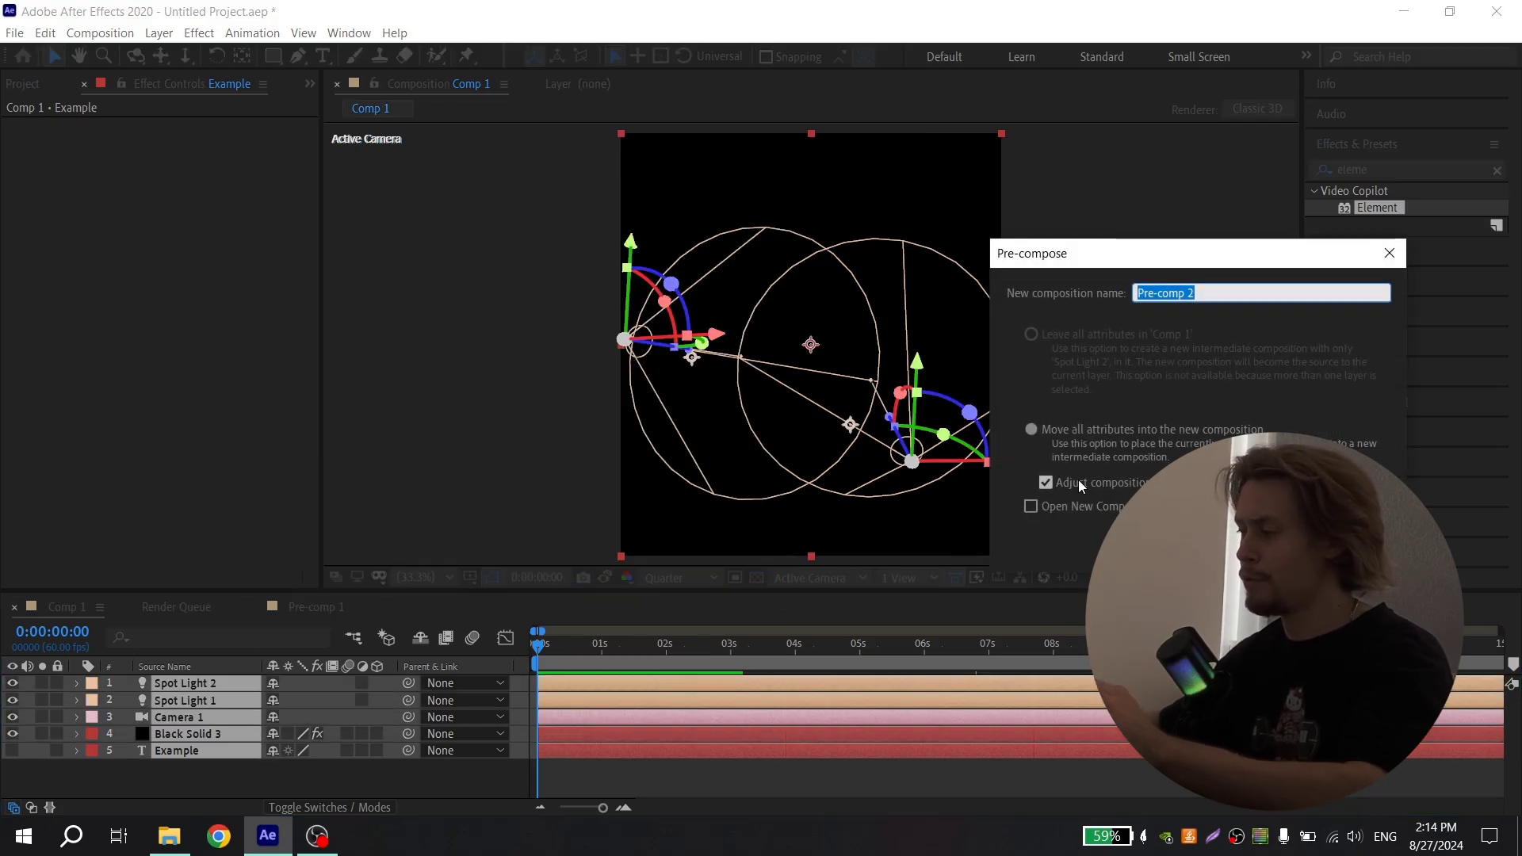
pyautogui.click(1288, 543)
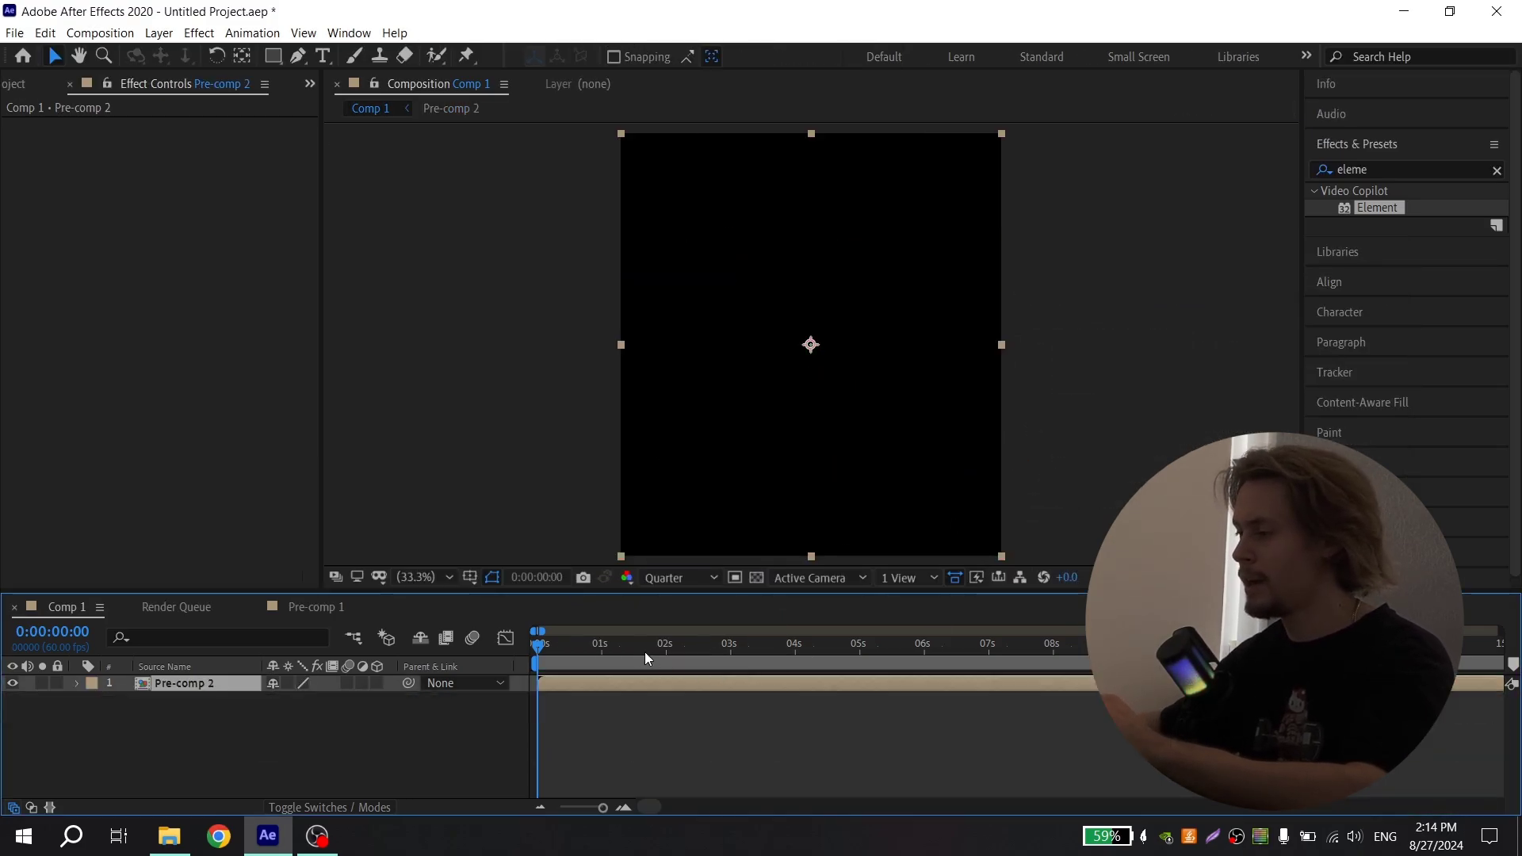
pyautogui.click(644, 652)
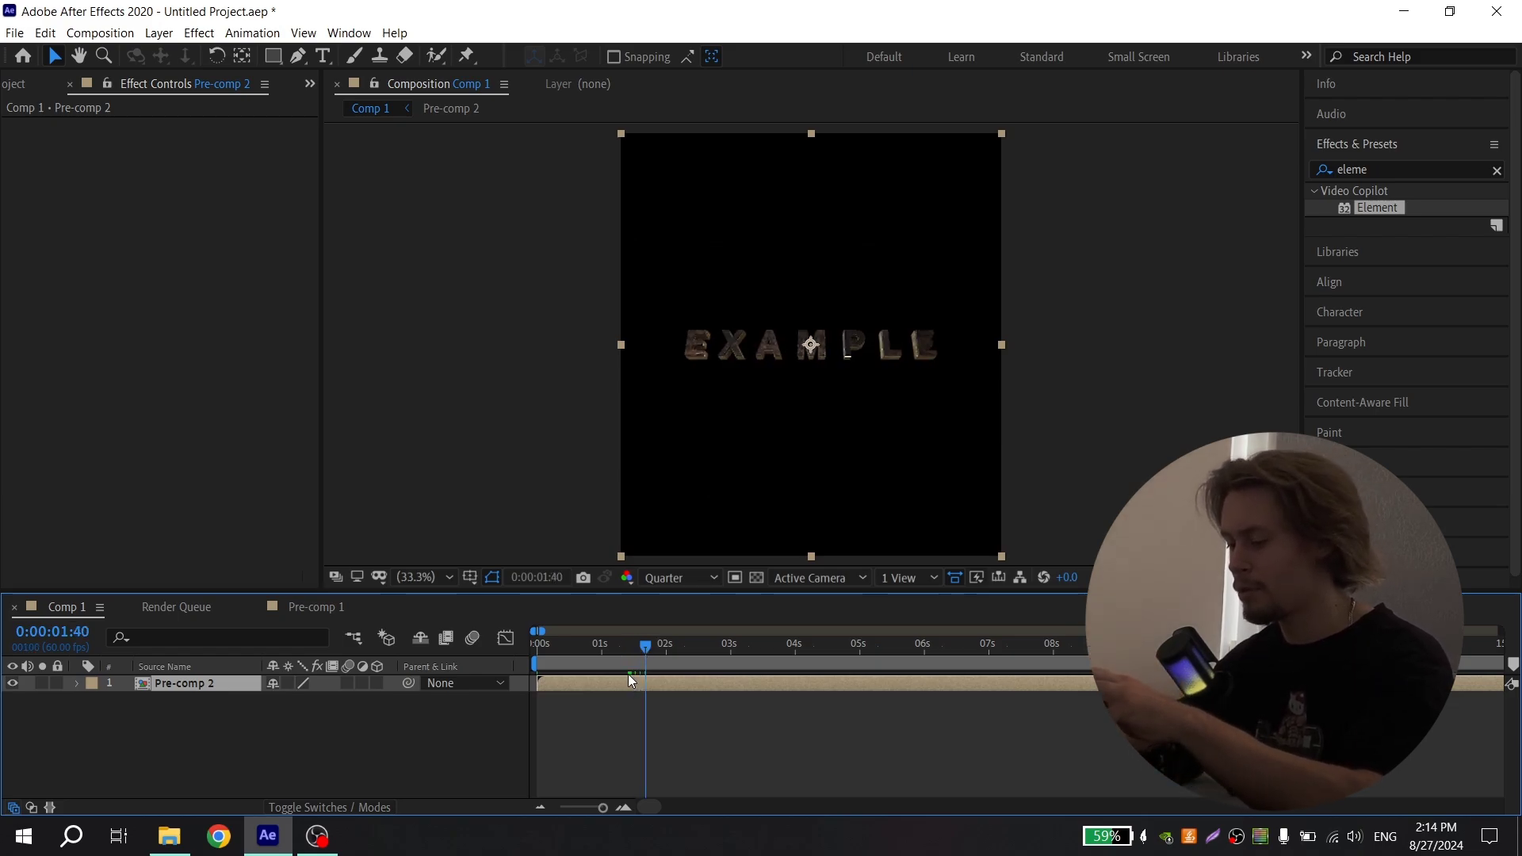
pyautogui.hotkey('ctrl', 'd')
# - Apply Deep Glow to the top Pre-comp 2 copy and Drop Shadow to the second copy
pyautogui.click(1383, 166)
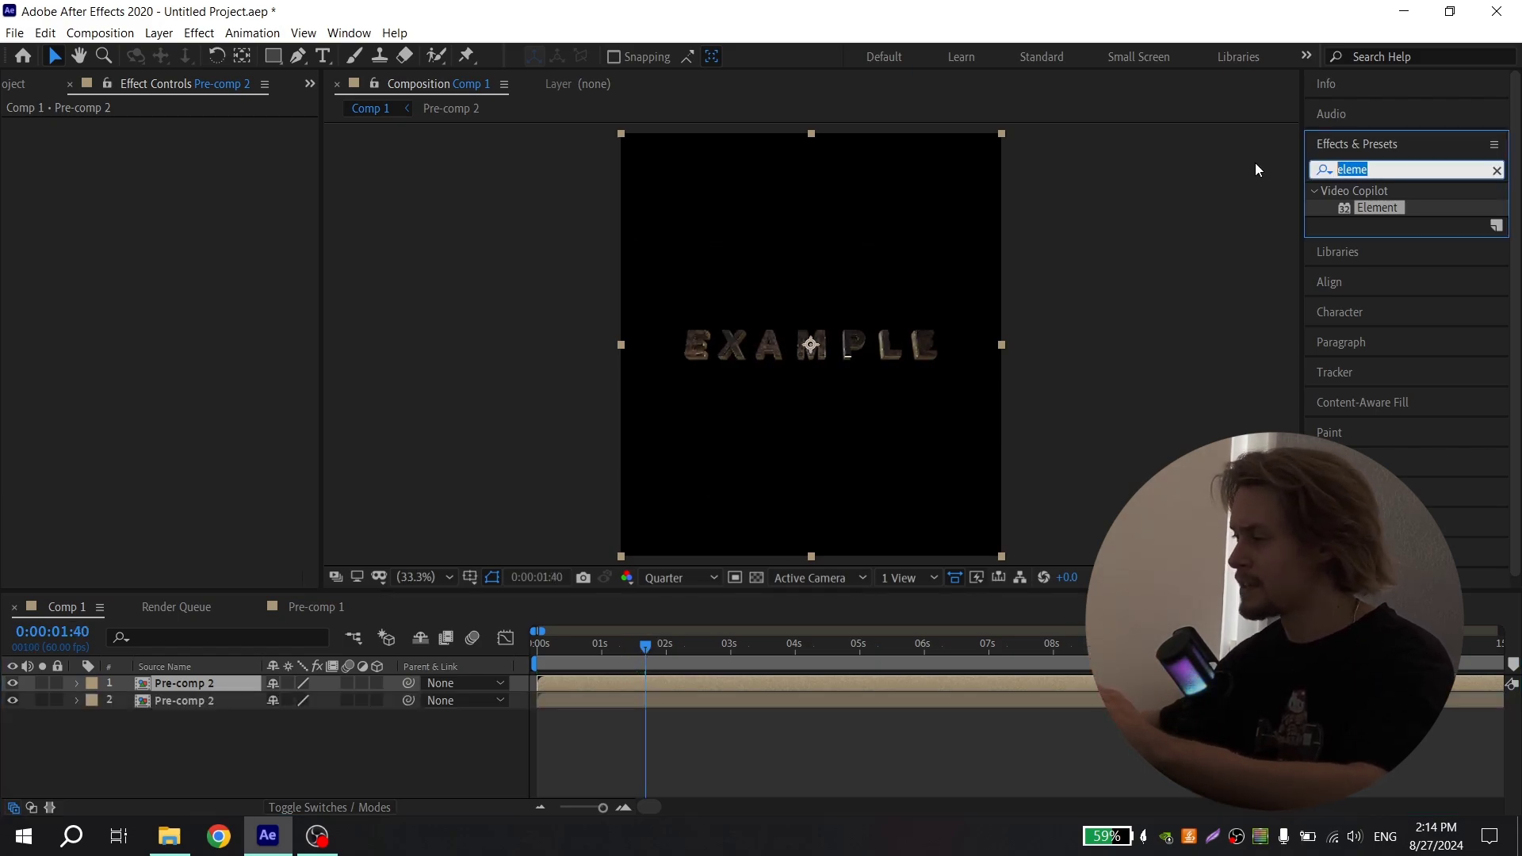
pyautogui.write('deep')
pyautogui.moveTo(1384, 275); pyautogui.dragTo(682, 678)
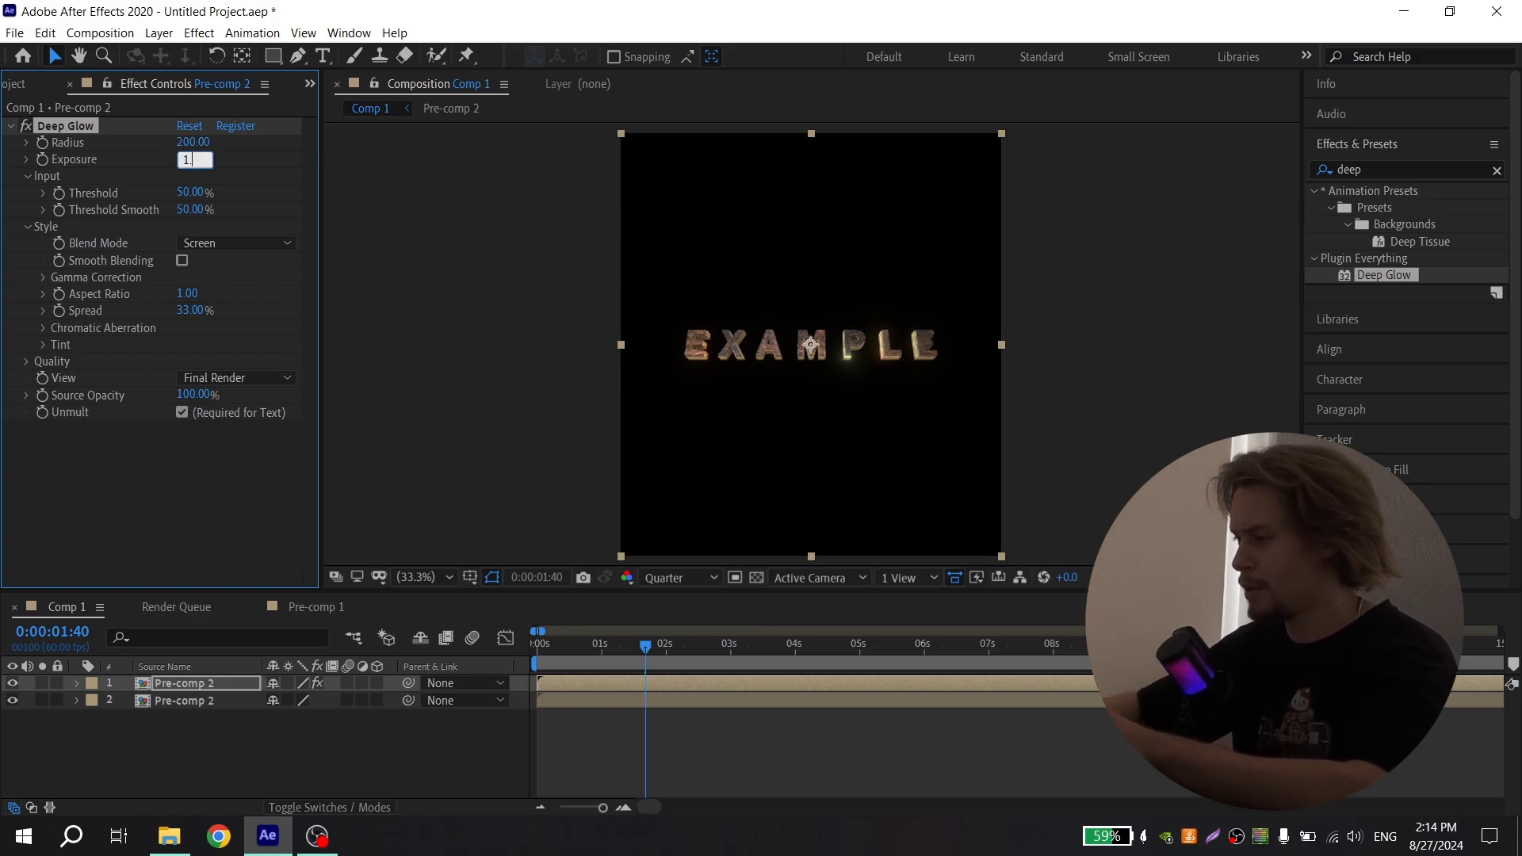
pyautogui.click(620, 727)
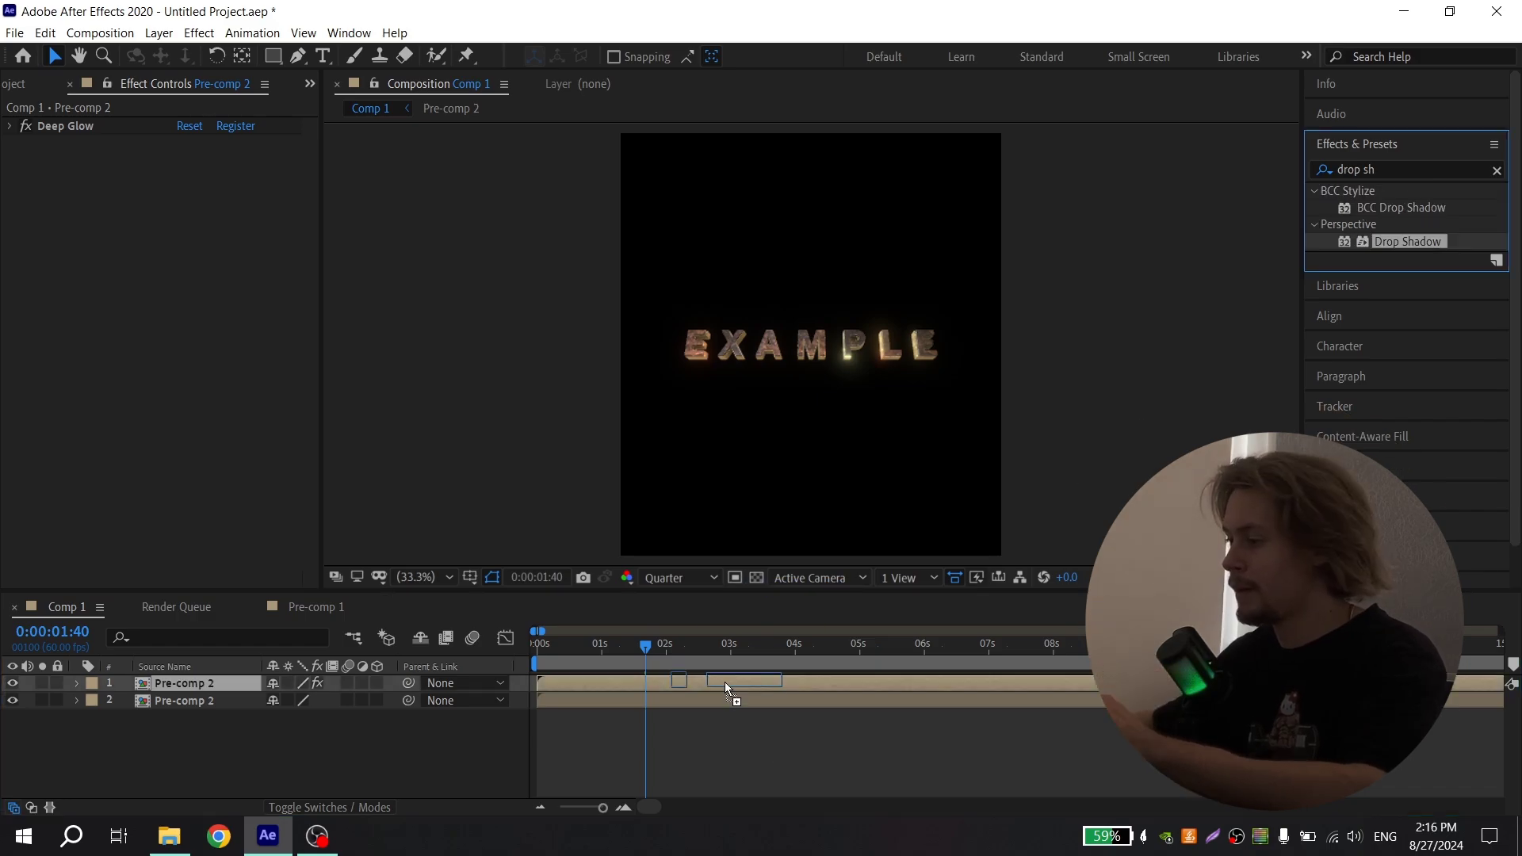
pyautogui.moveTo(724, 682); pyautogui.dragTo(704, 706)
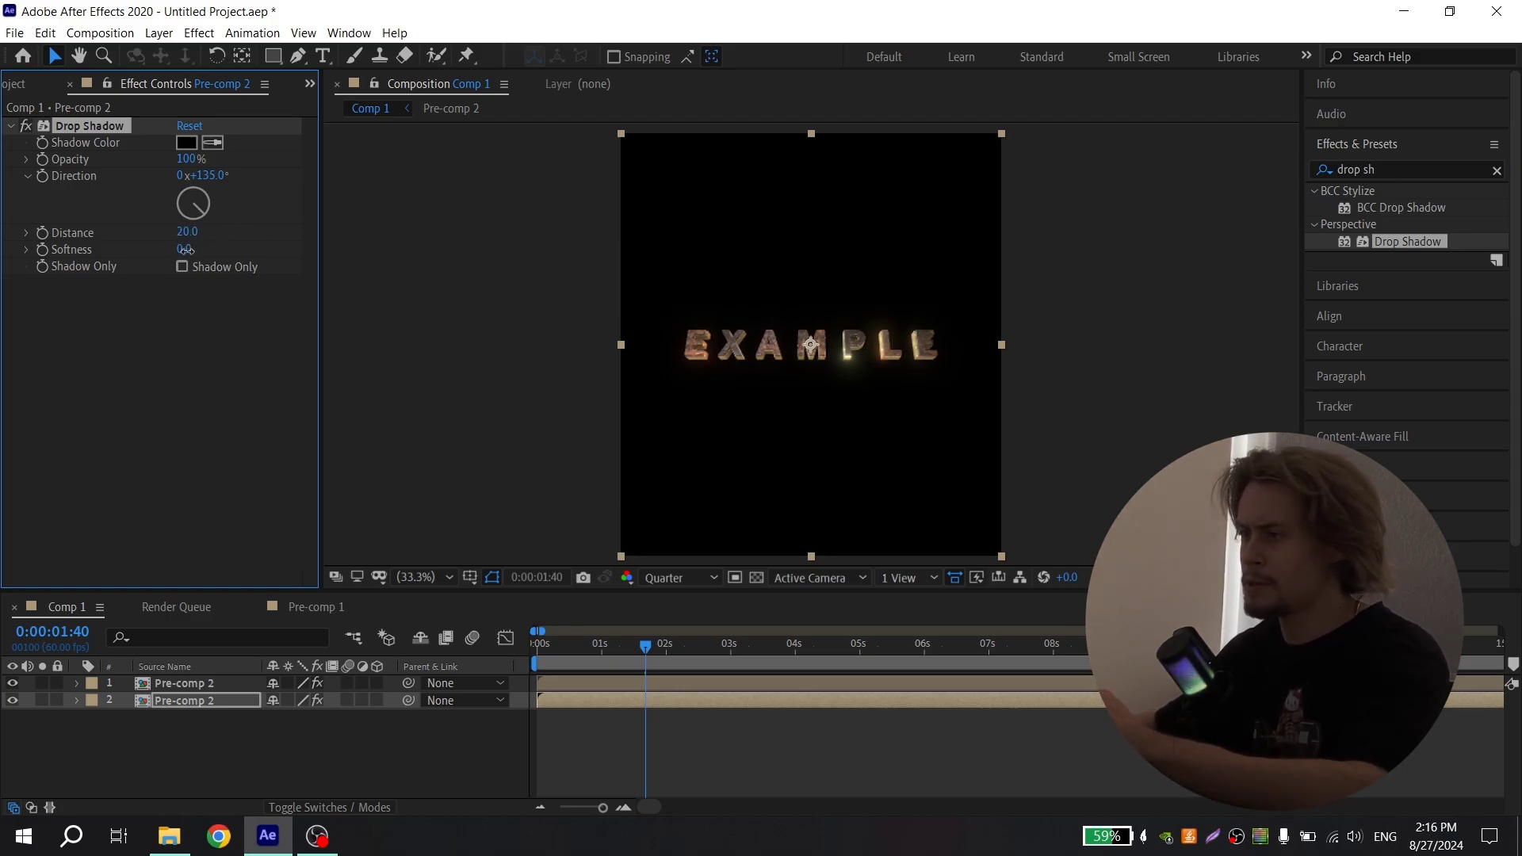
# - Create a new solid layer coloured red (ff0000)
pyautogui.click(379, 722)
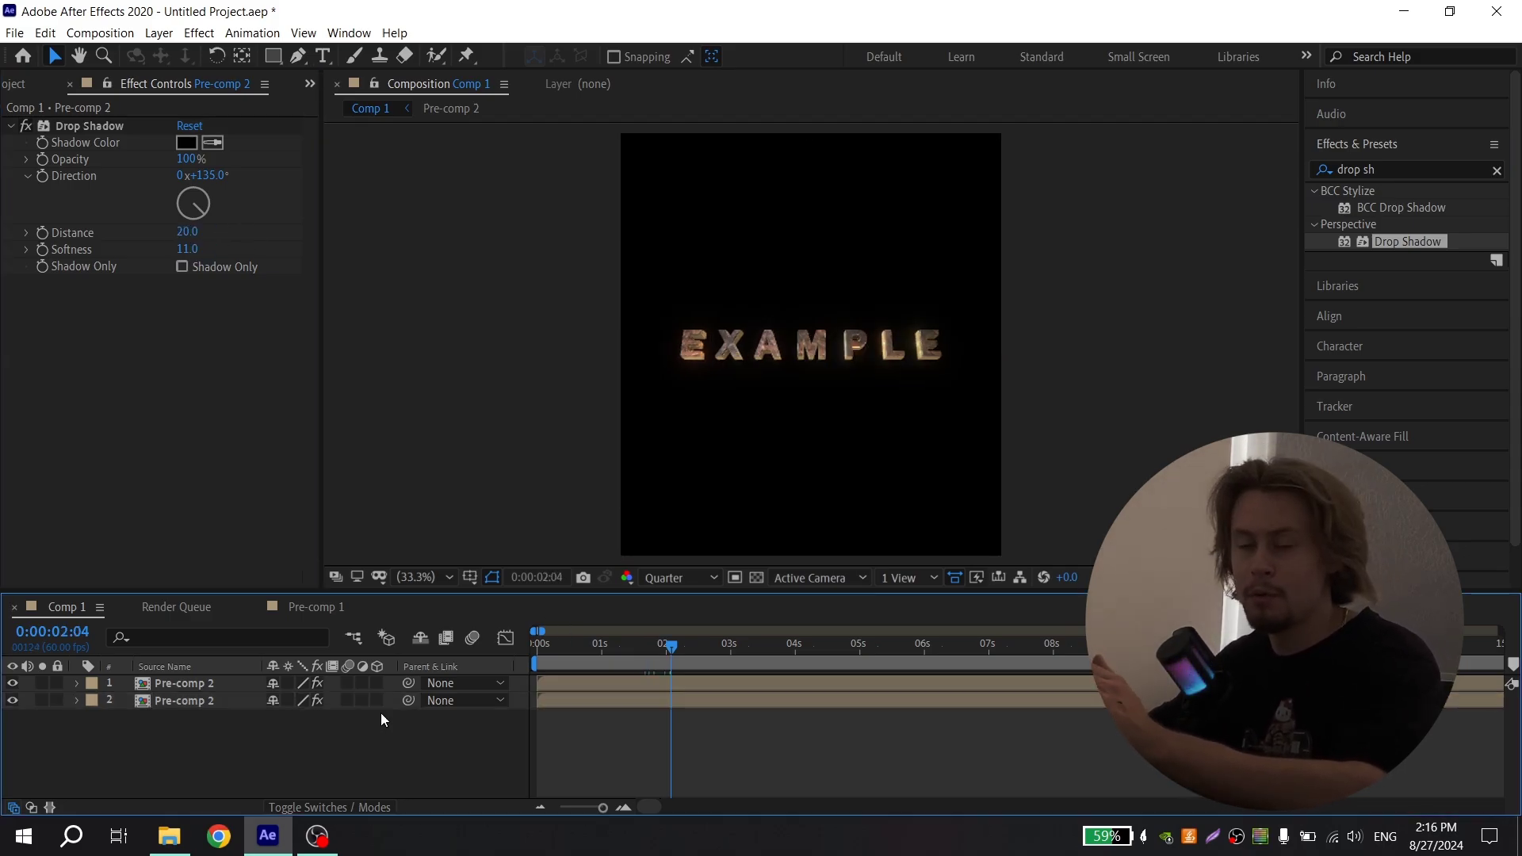
pyautogui.rightClick(380, 712)
pyautogui.moveTo(459, 535)
pyautogui.click(645, 581)
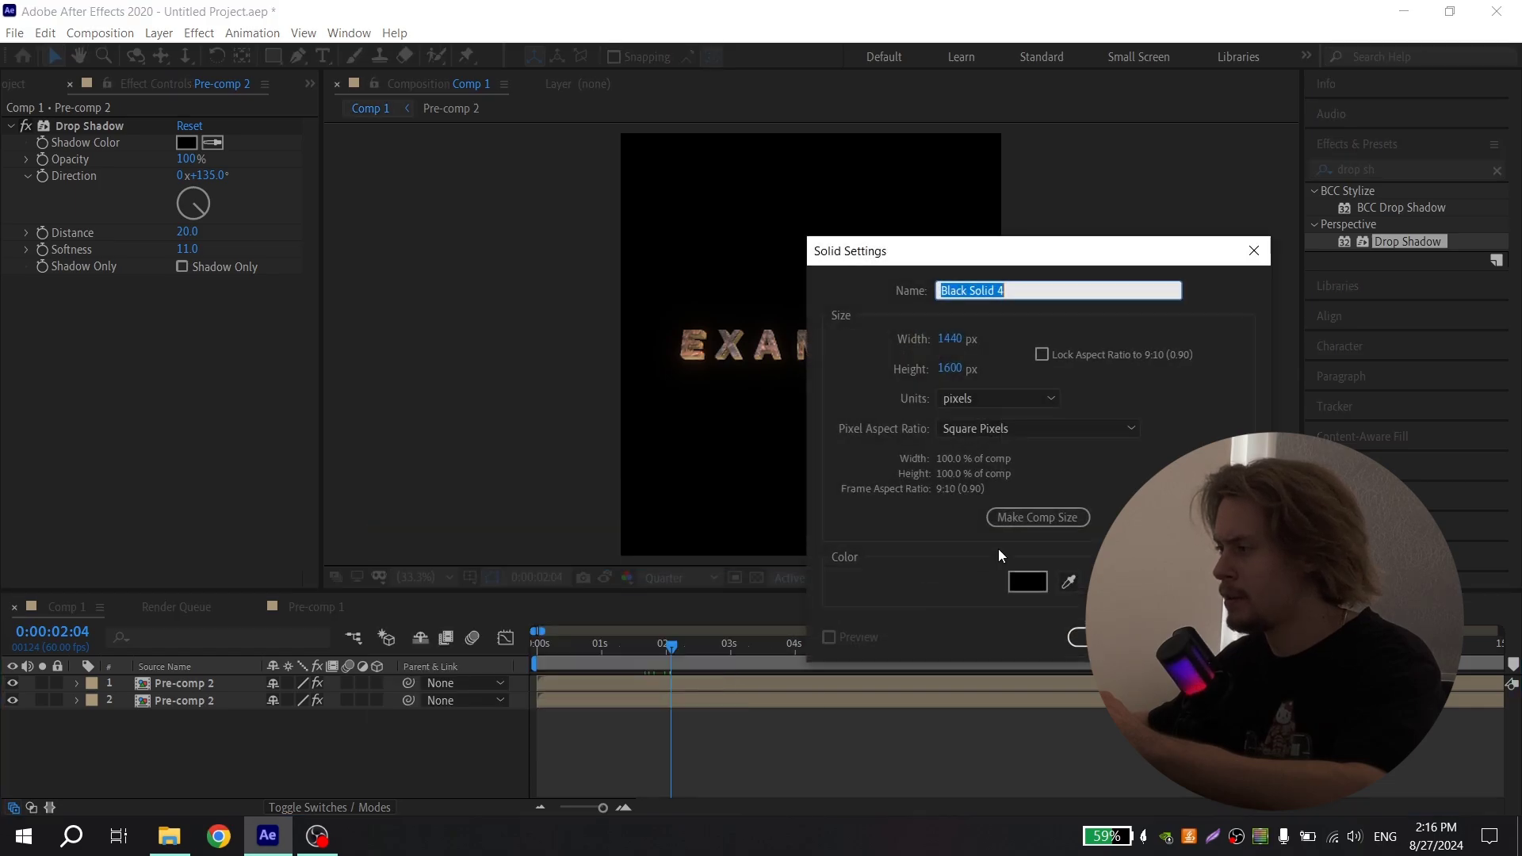
pyautogui.click(1027, 581)
pyautogui.write('ff0000')
pyautogui.press('Return')
pyautogui.press('Return')
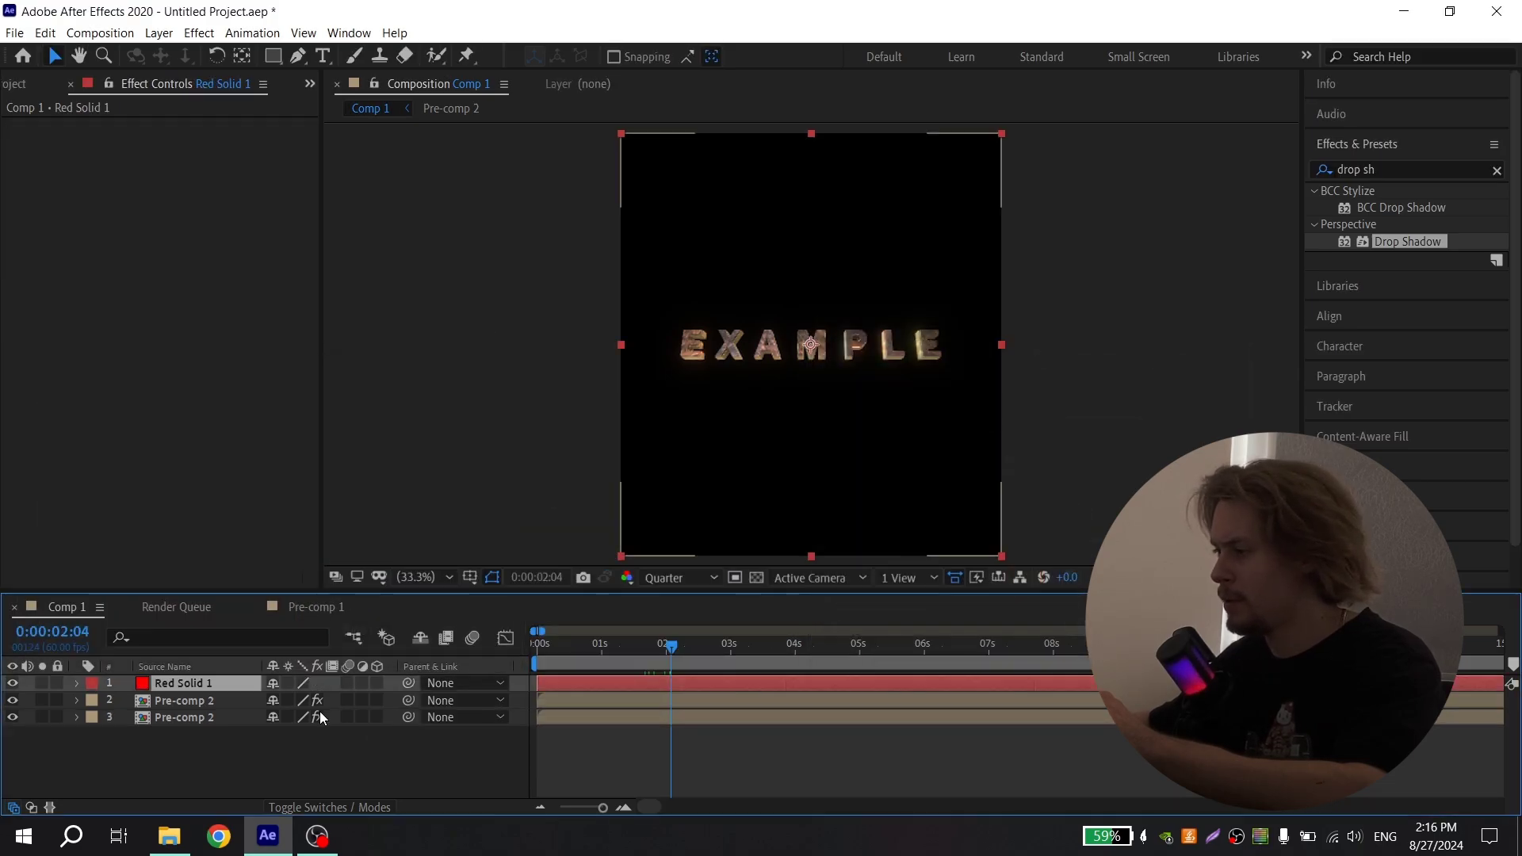
# - Move the red solid below the text pre-comps and toggle Pre-comp 2's Drop Shadow to compare
pyautogui.moveTo(210, 682); pyautogui.dragTo(237, 719)
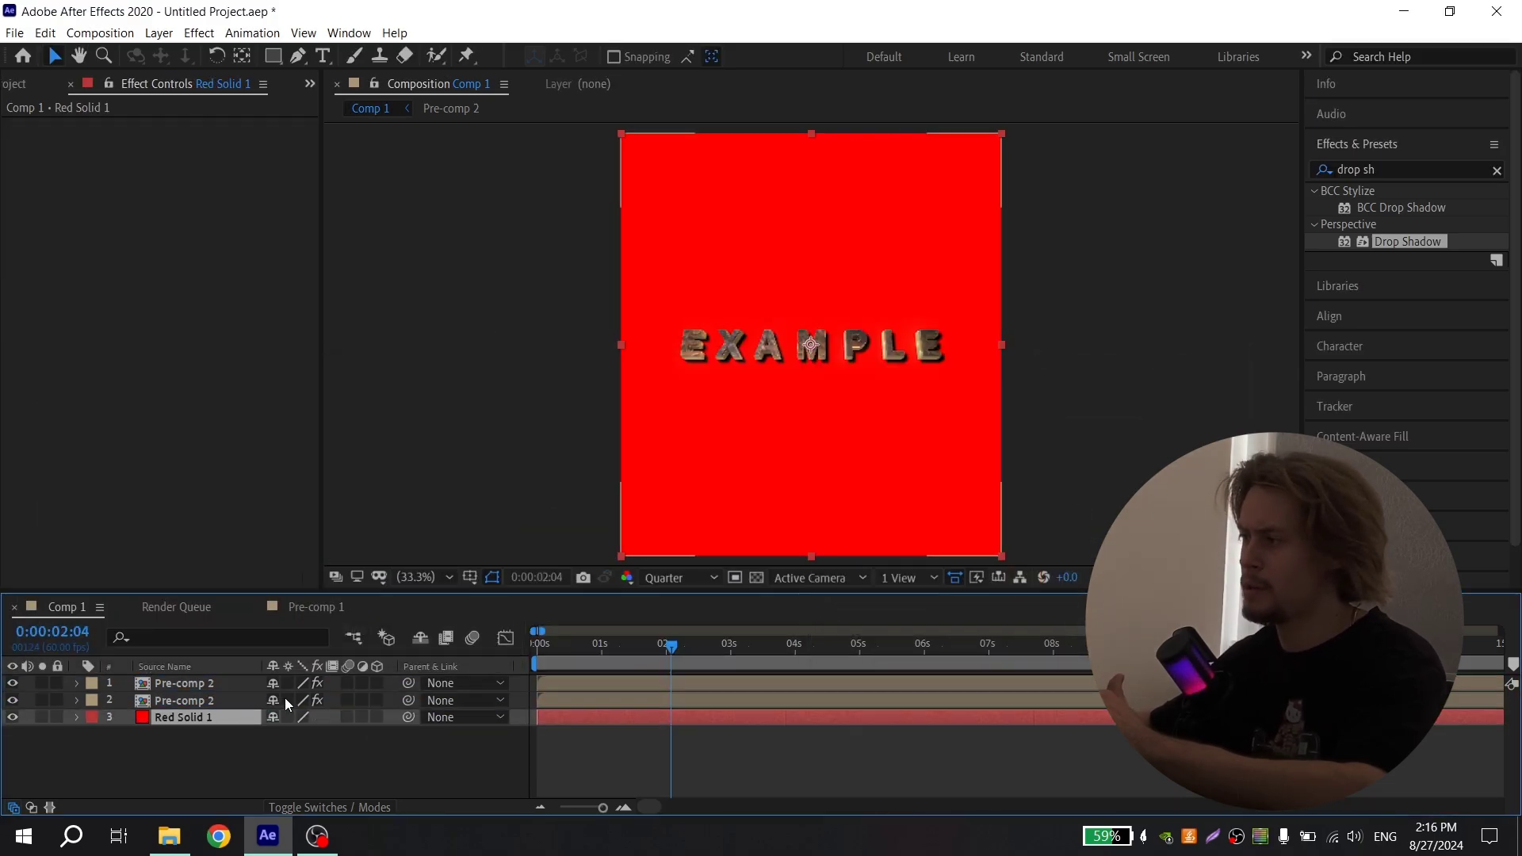
pyautogui.click(594, 703)
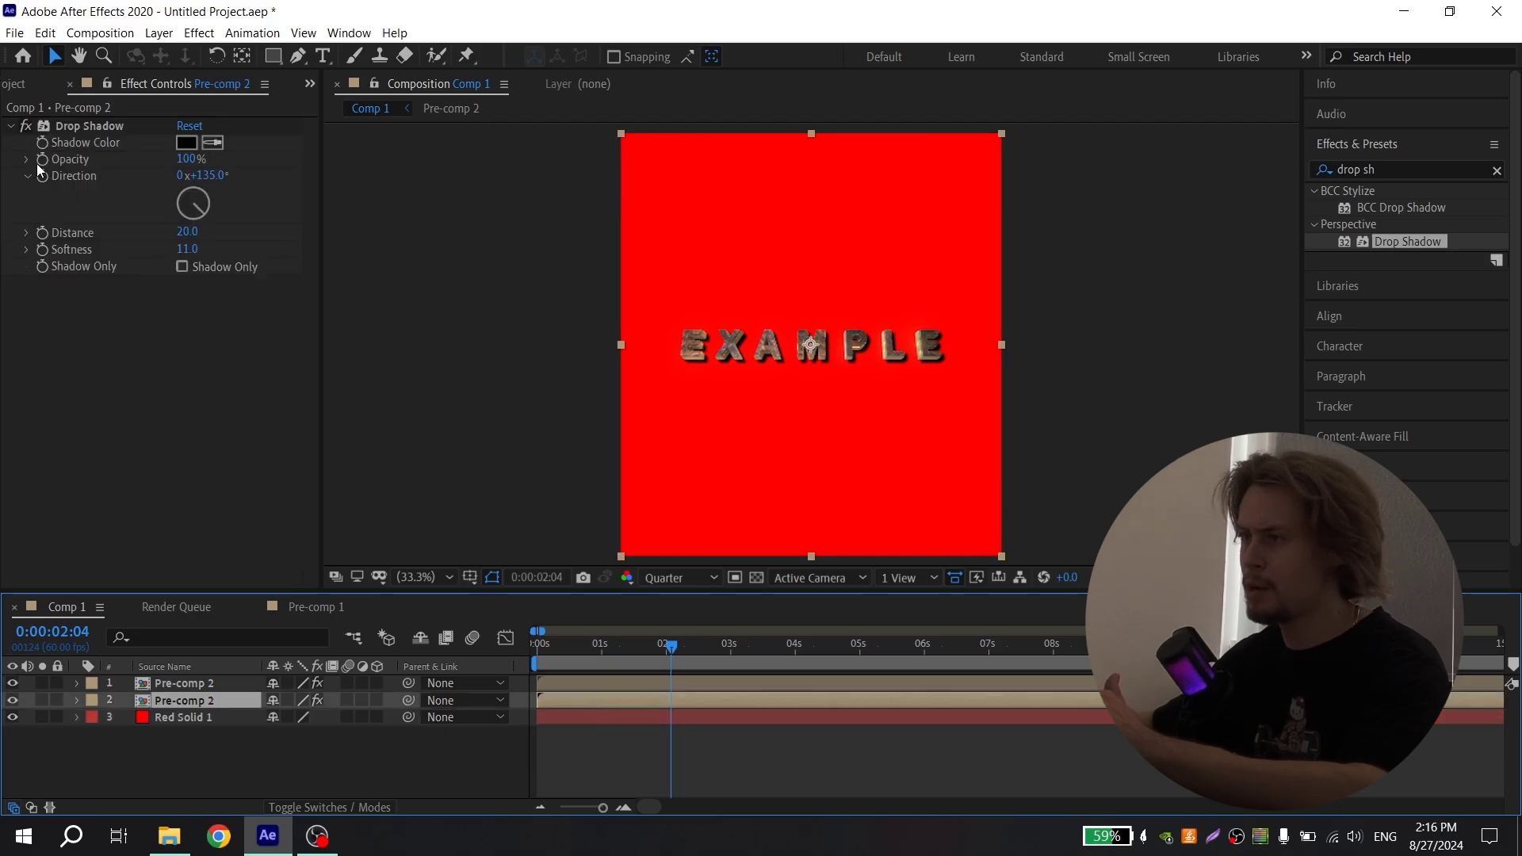
pyautogui.click(30, 127)
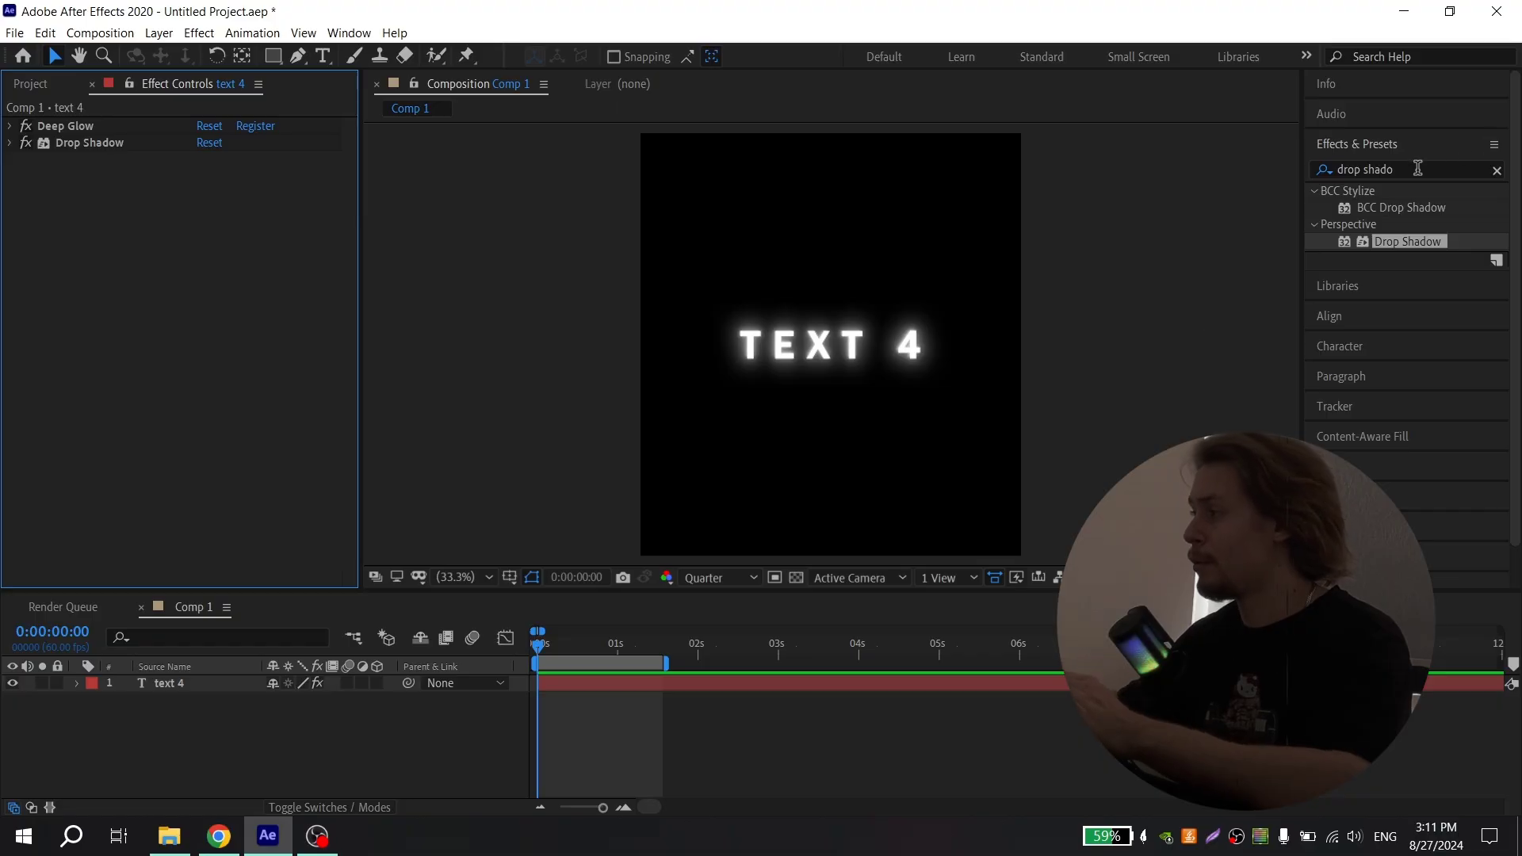
# - Apply Gradient Ramp to text 4, place it above Deep Glow, and swap its colours
pyautogui.click(1417, 168)
pyautogui.write('gr')
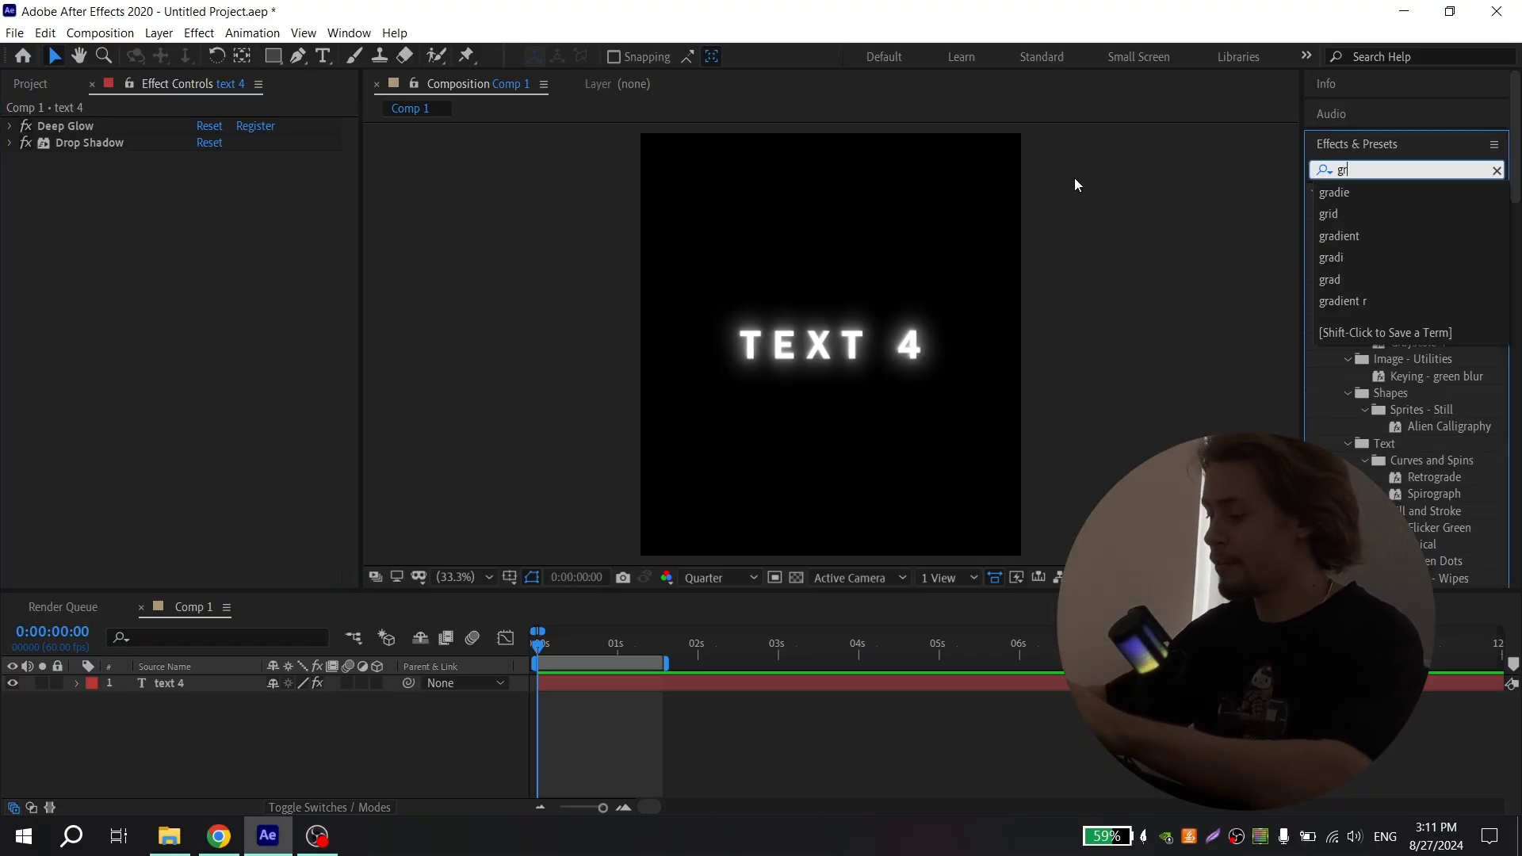
pyautogui.write('adien')
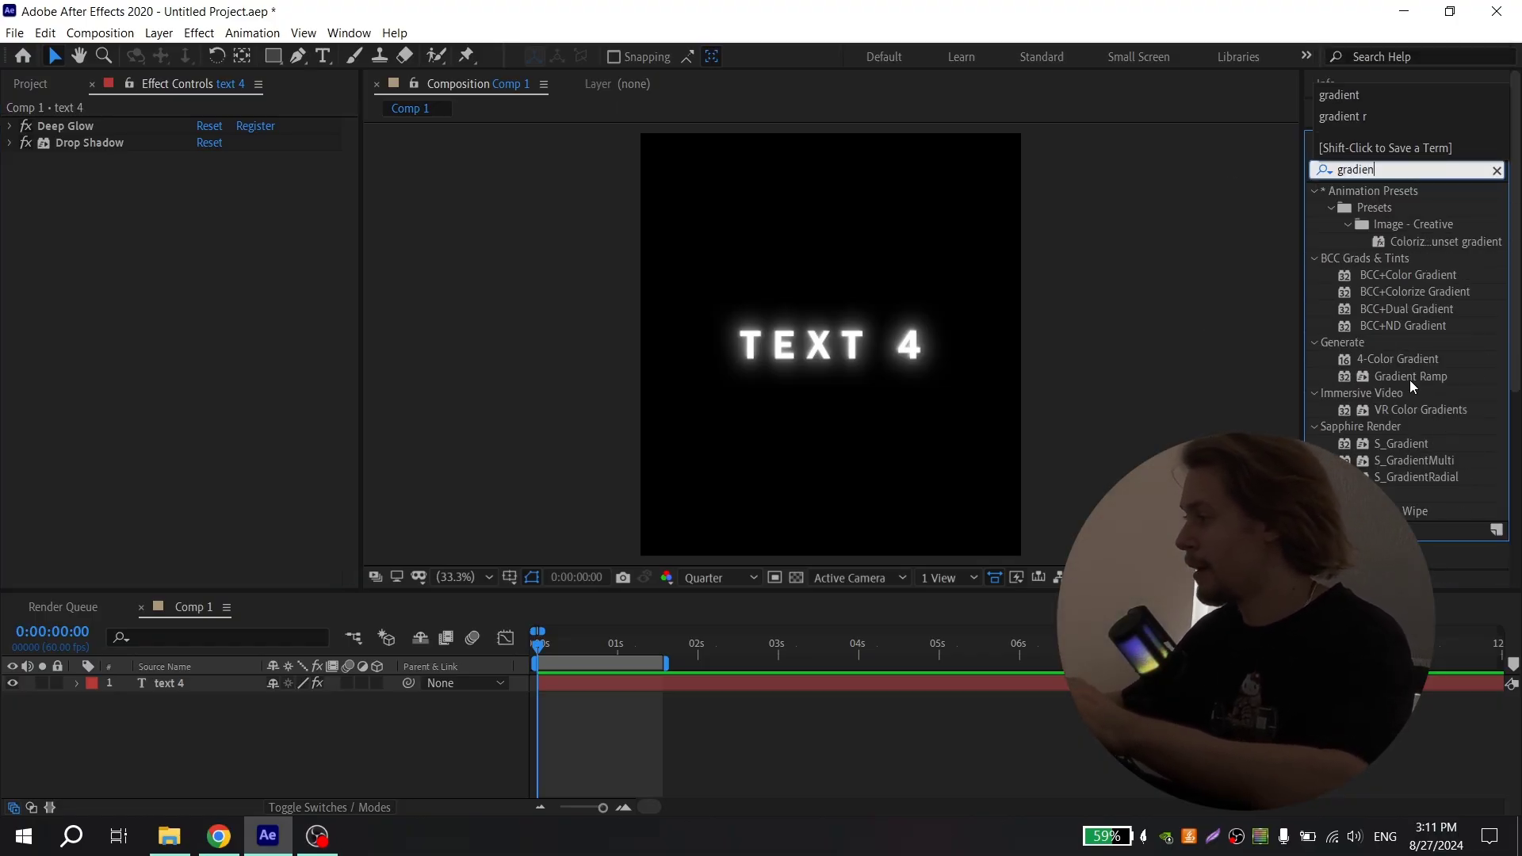
pyautogui.moveTo(1412, 386); pyautogui.dragTo(678, 680)
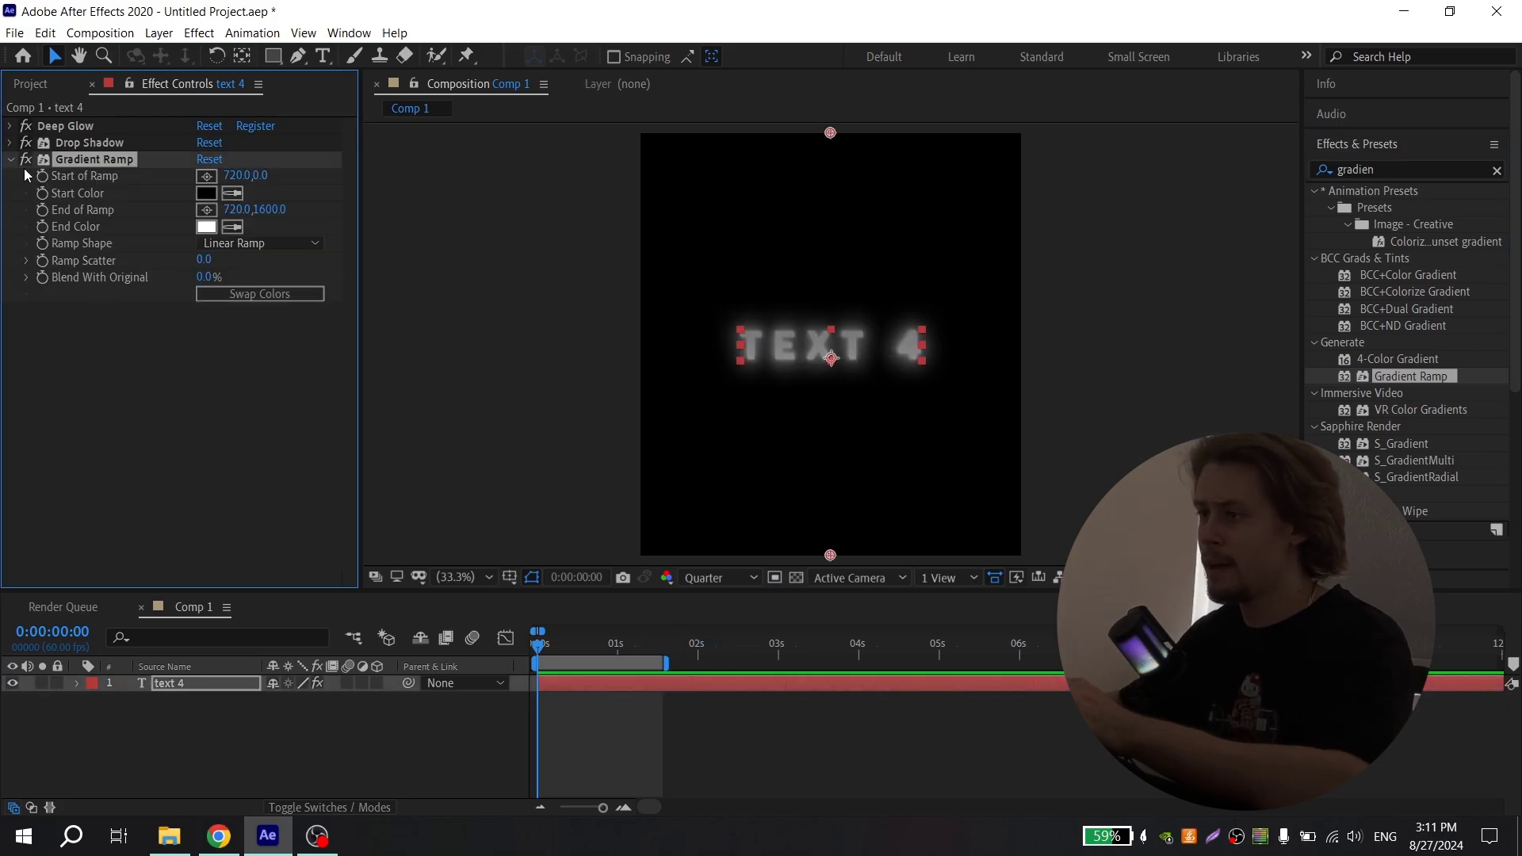
pyautogui.moveTo(81, 146); pyautogui.dragTo(80, 122)
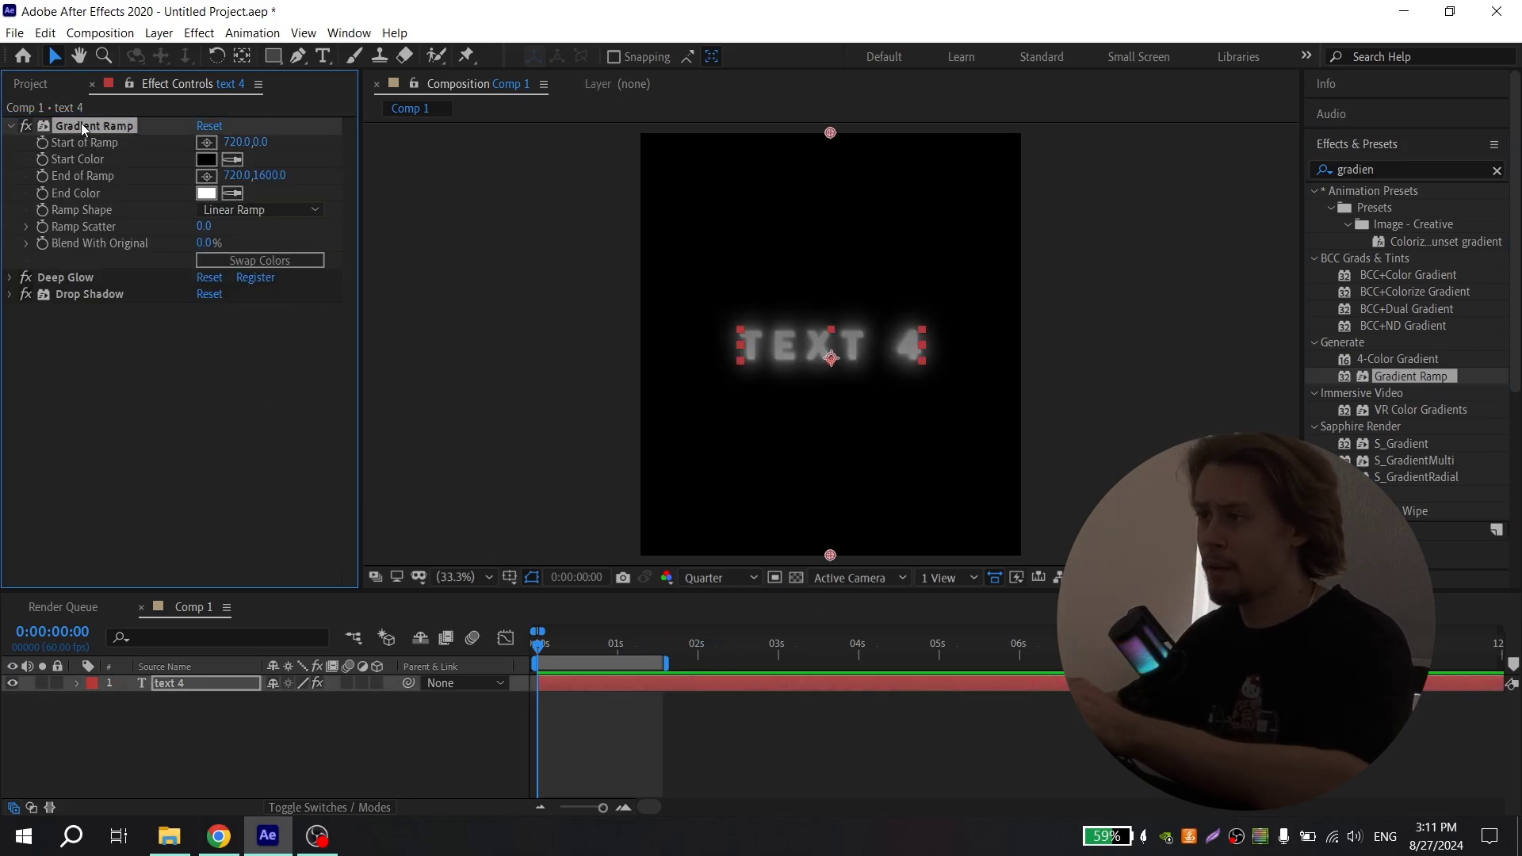
pyautogui.click(255, 260)
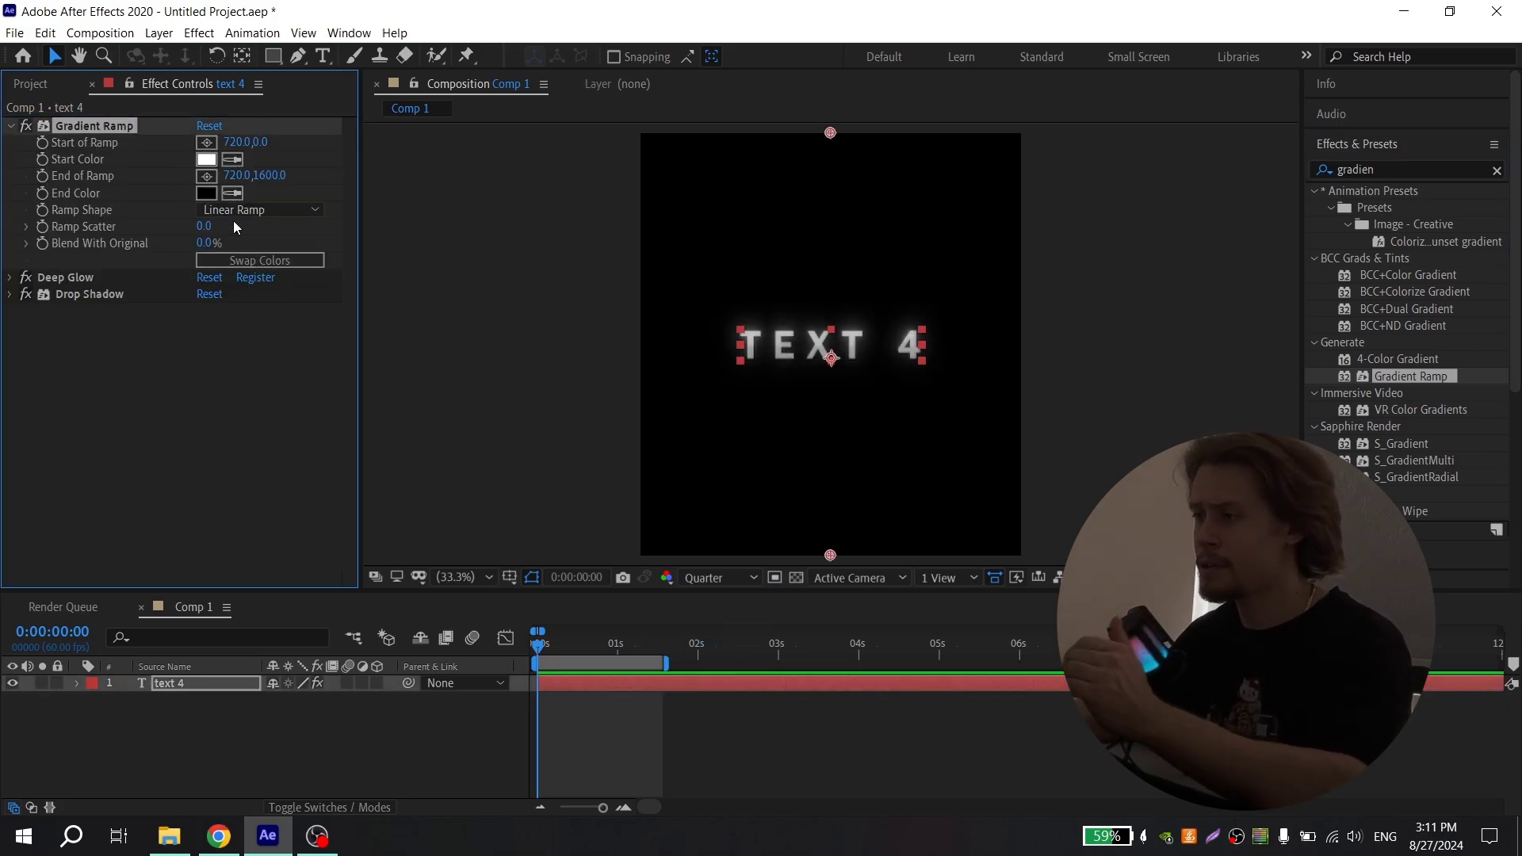
# - Set the ramp's end colour to white and start colour to red
pyautogui.click(210, 191)
pyautogui.moveTo(80, 428); pyautogui.dragTo(63, 321)
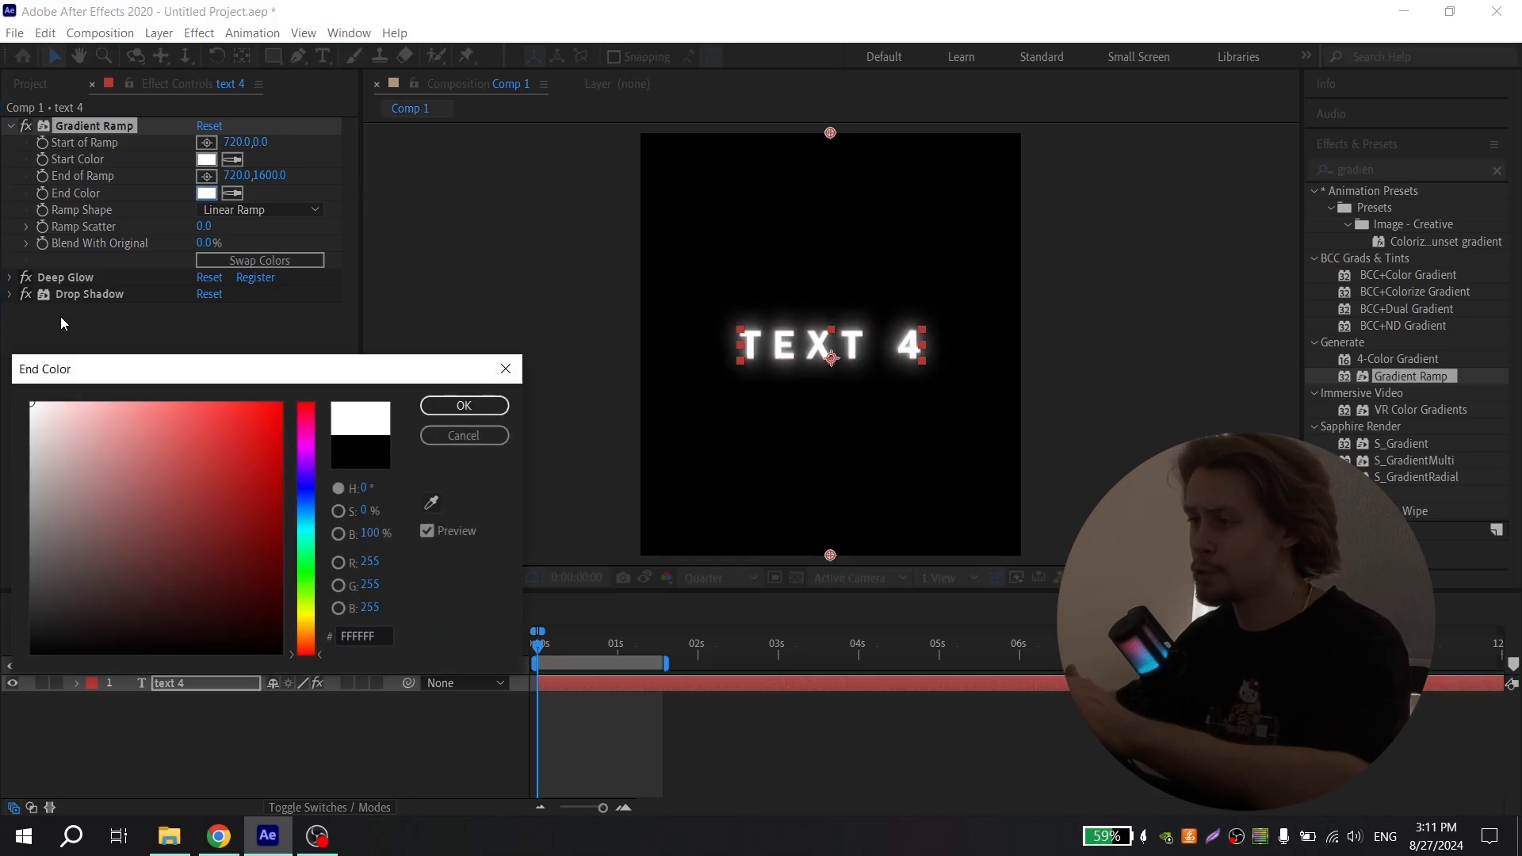
pyautogui.click(498, 403)
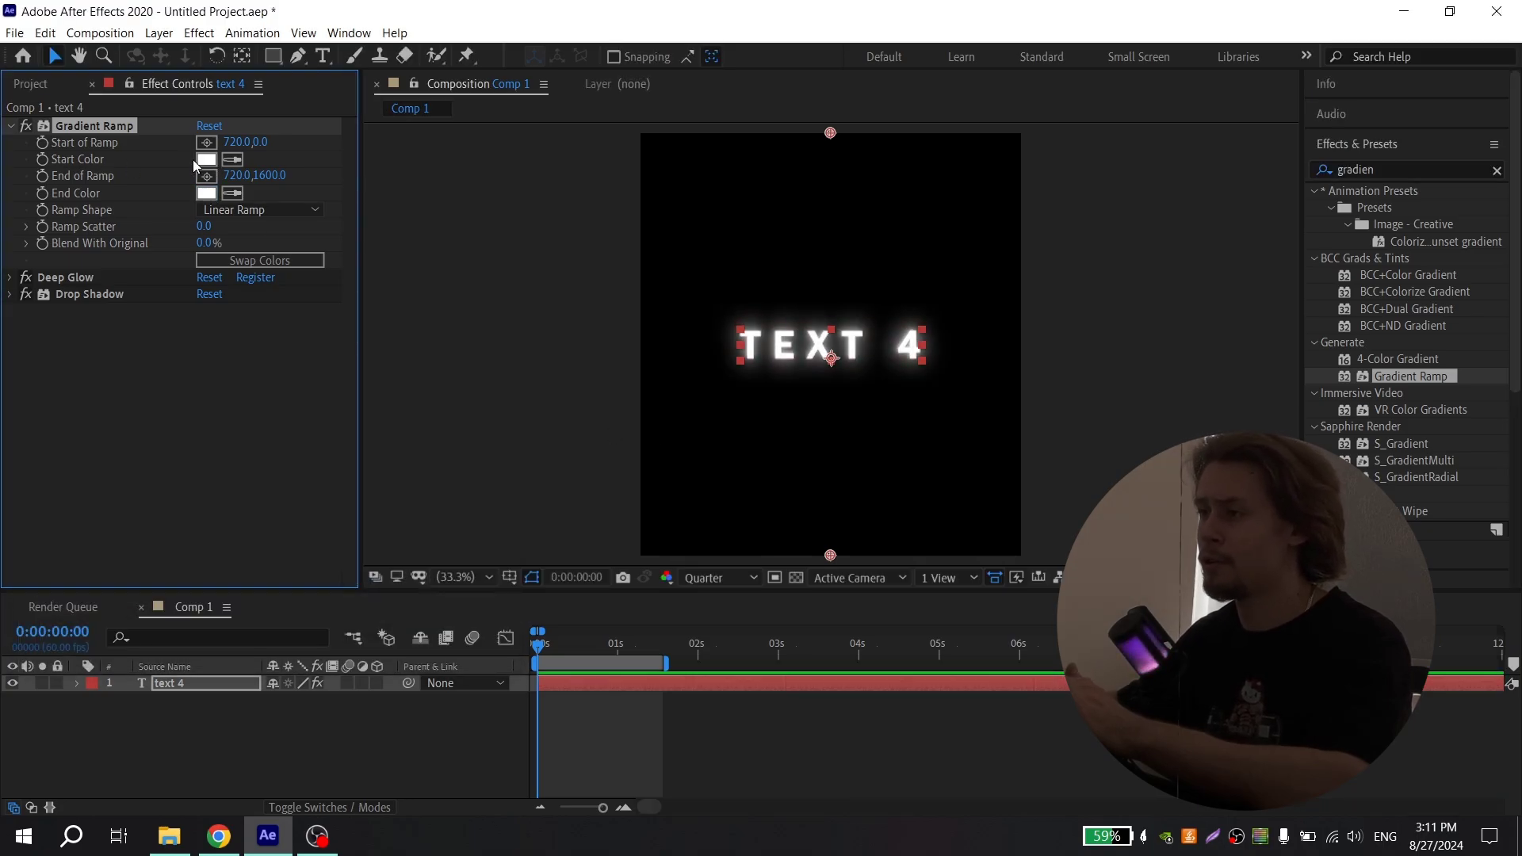
pyautogui.click(204, 159)
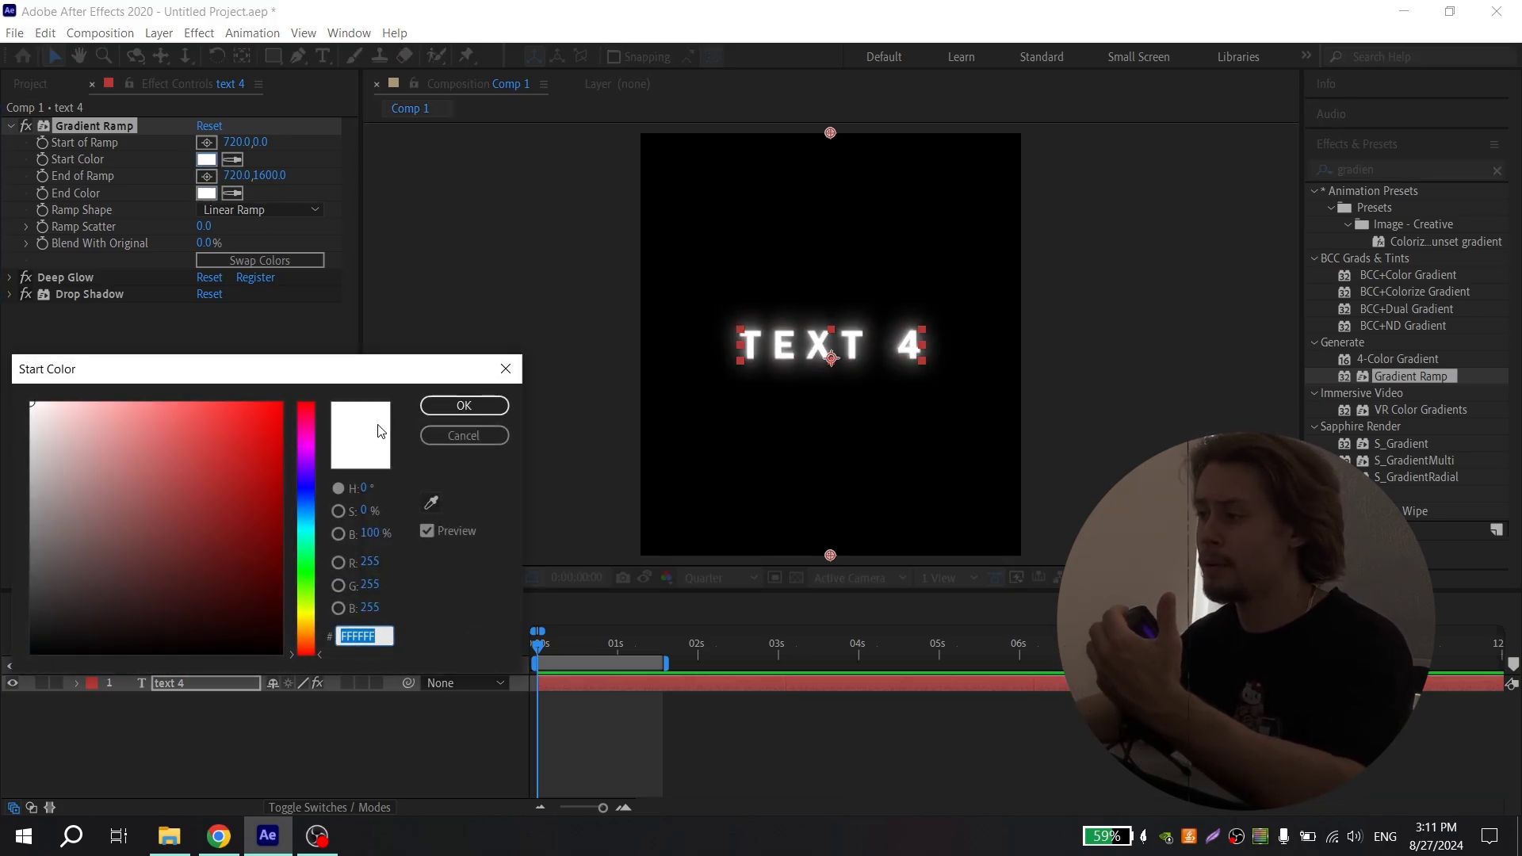
pyautogui.click(273, 436)
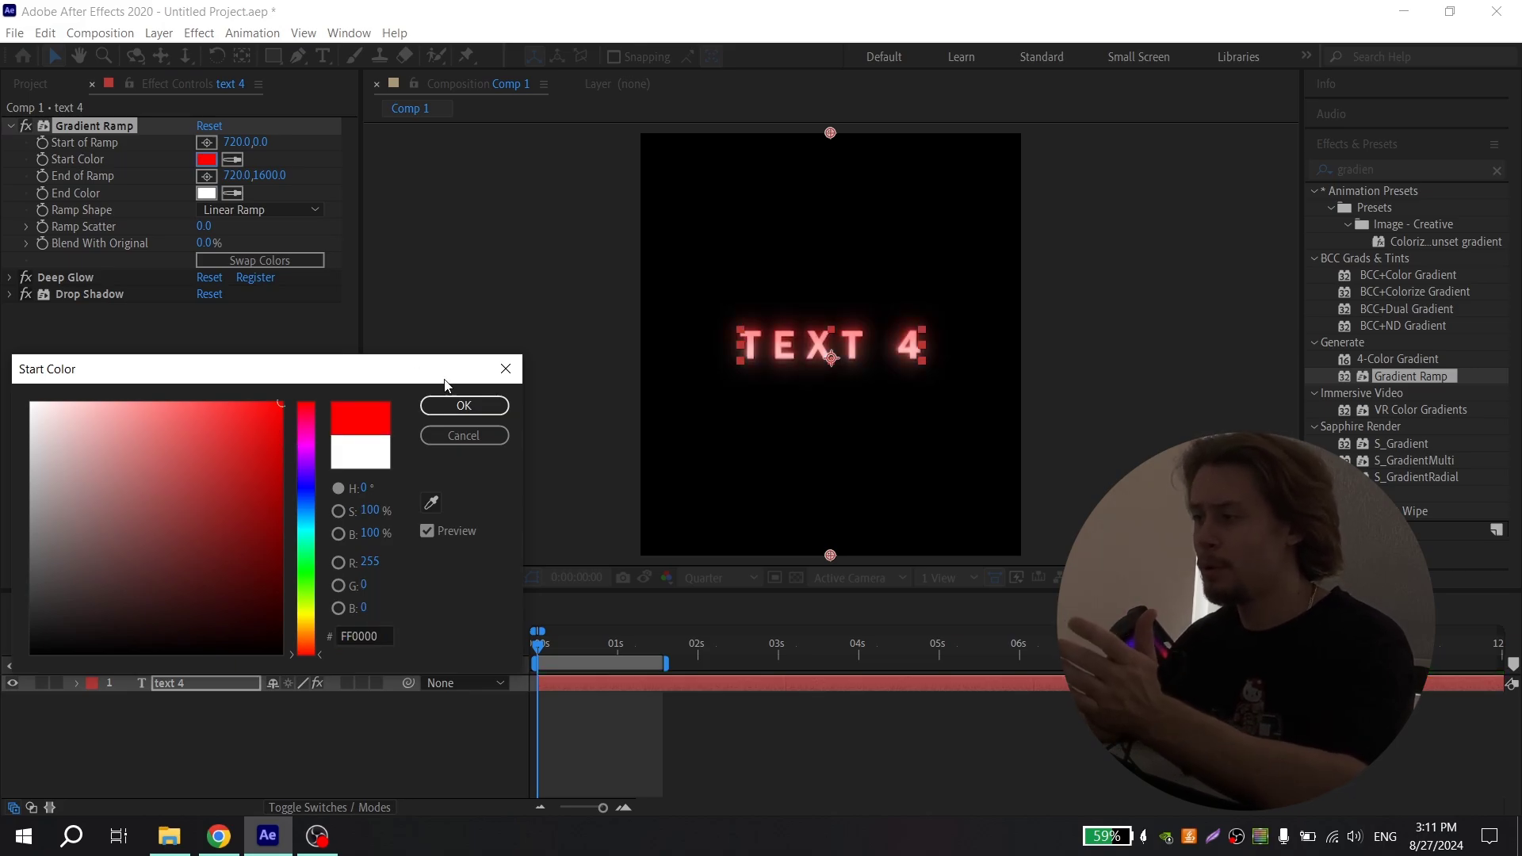
pyautogui.click(450, 408)
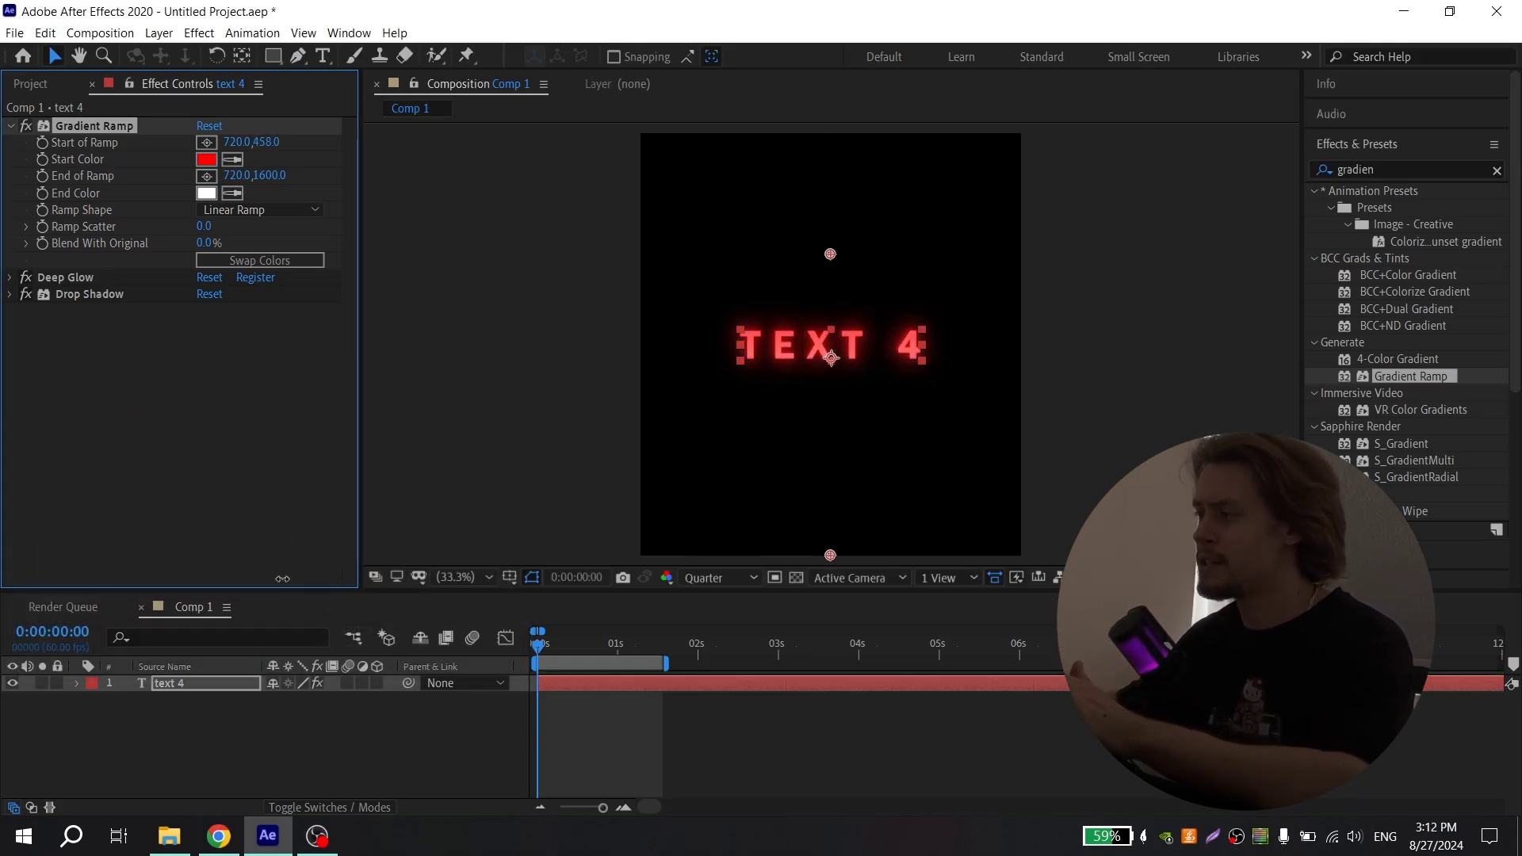
# - Drag the ramp start and end points onto the letters, from 720,733 to 720,893
pyautogui.moveTo(265, 142); pyautogui.dragTo(304, 354)
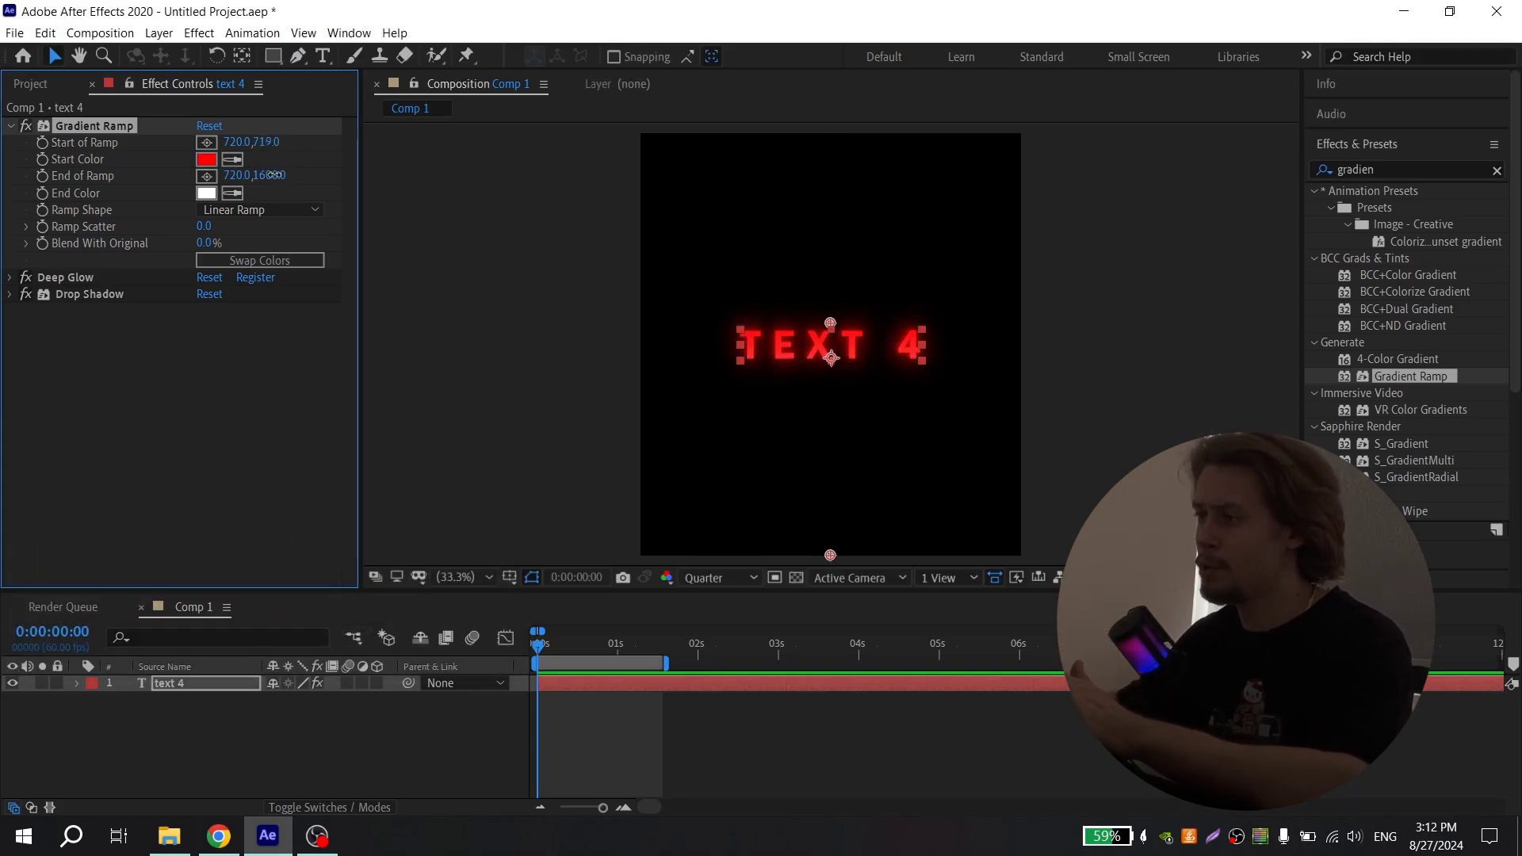
pyautogui.moveTo(271, 175); pyautogui.dragTo(287, 242)
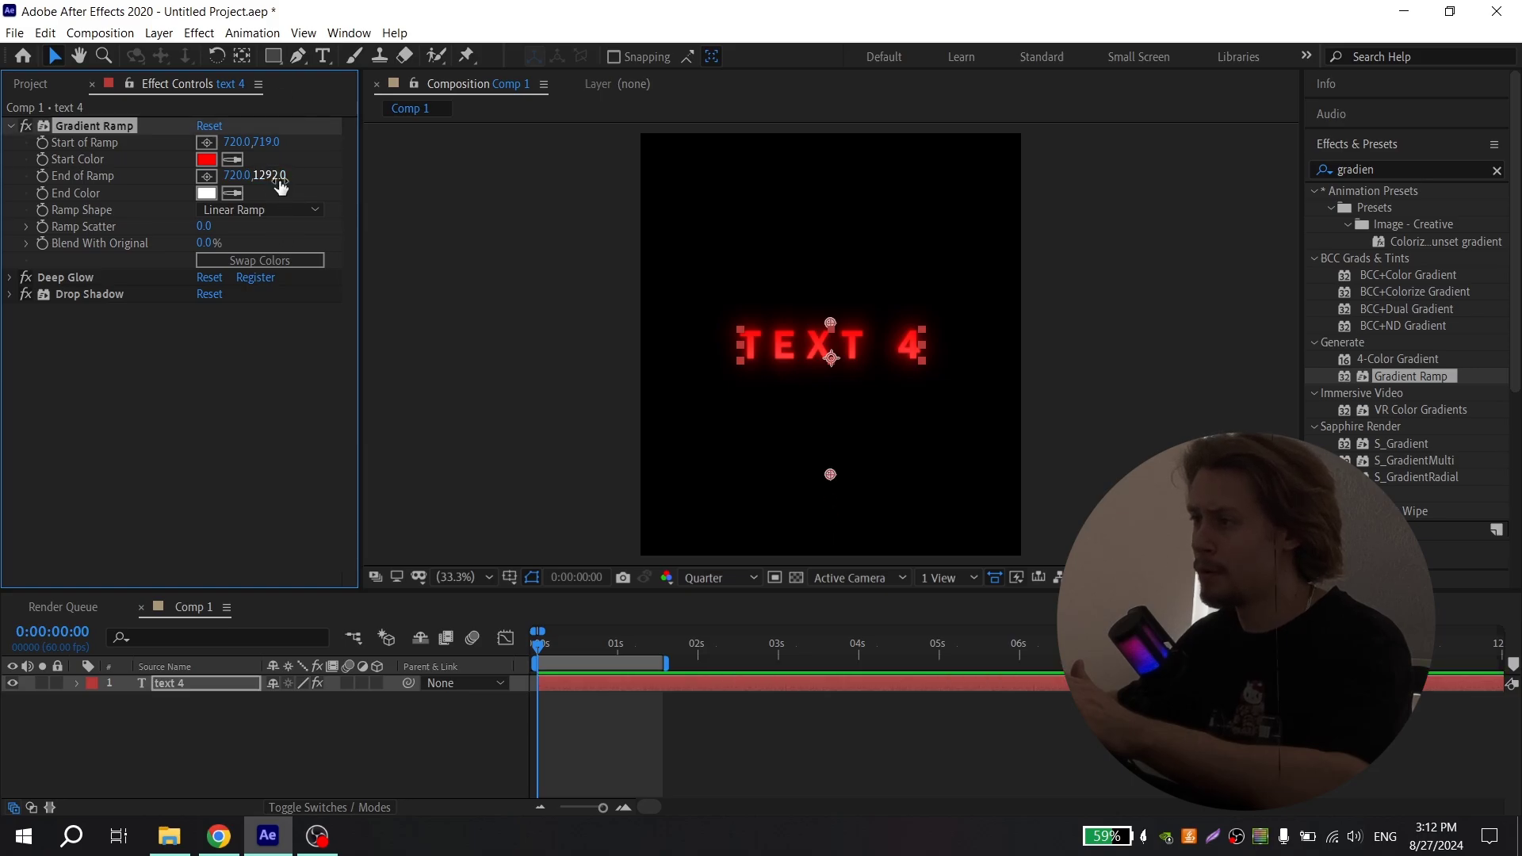
pyautogui.moveTo(280, 185); pyautogui.dragTo(271, 156)
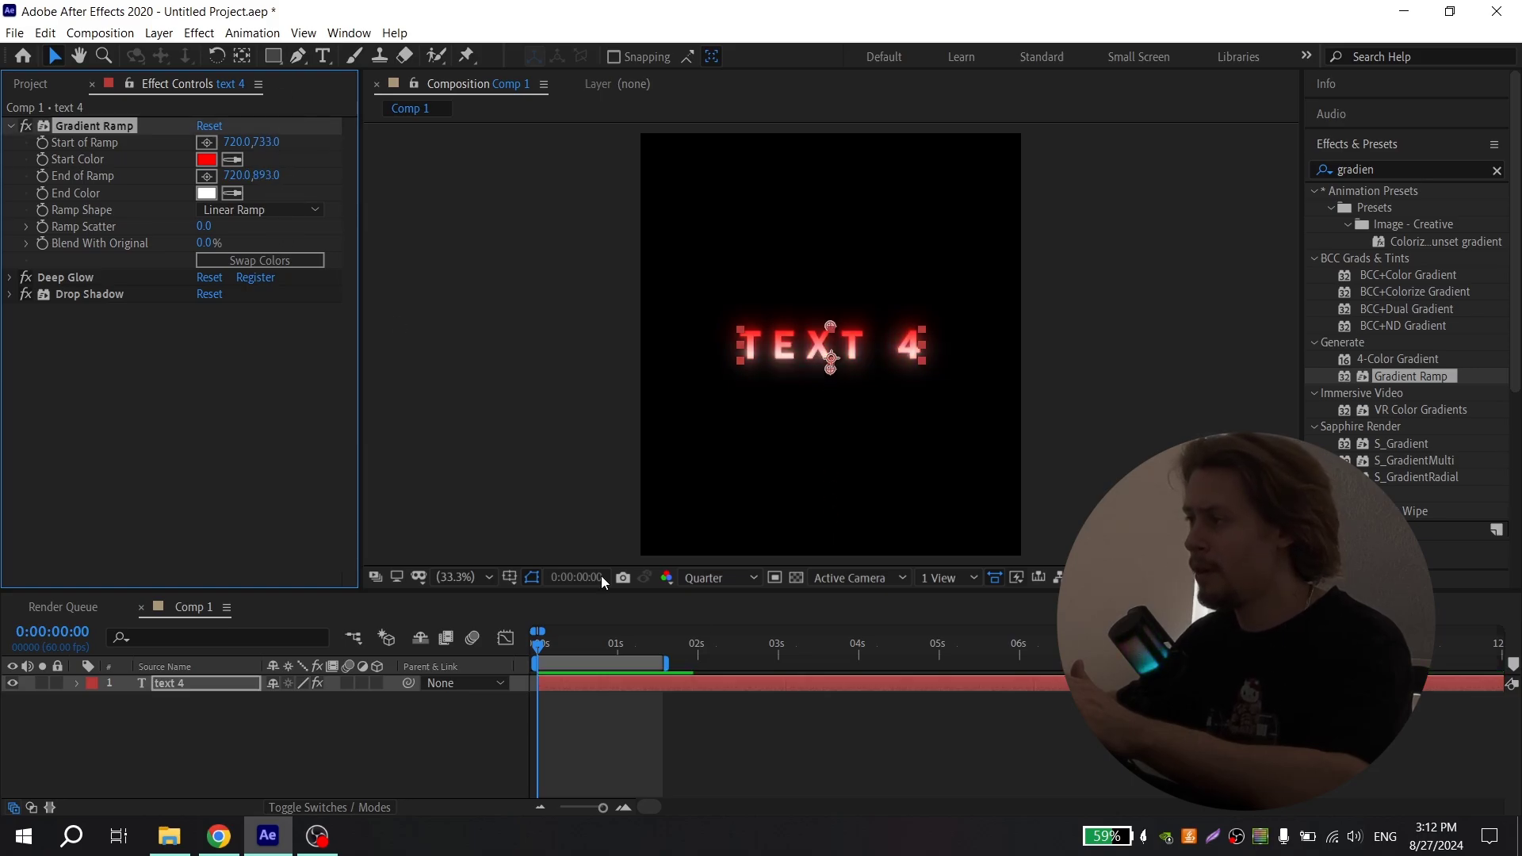
pyautogui.click(1048, 364)
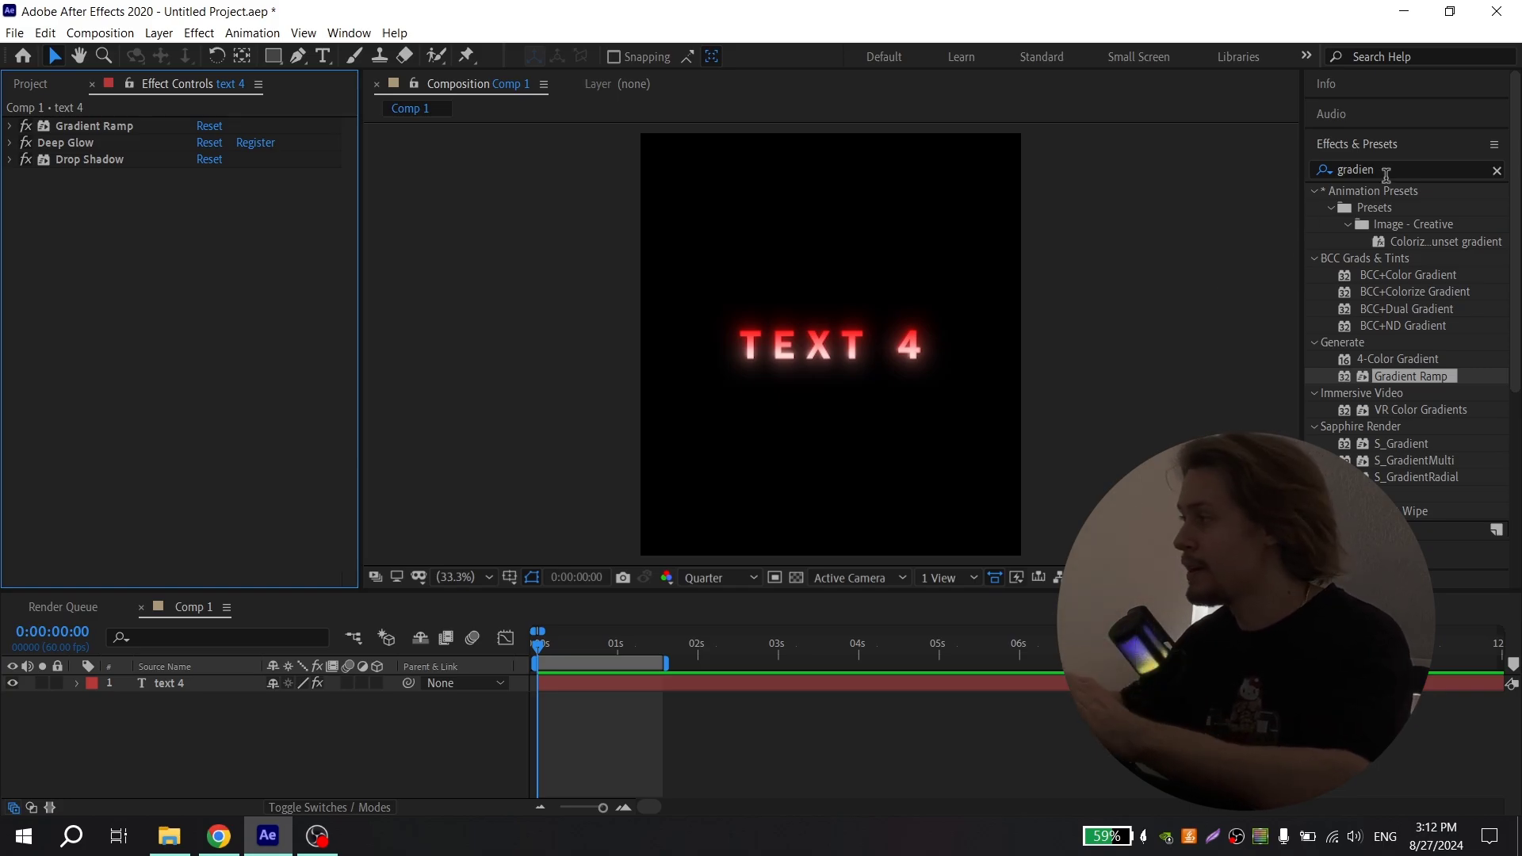
# - Apply S_EdgeRays to text 4 below Gradient Ramp and expand its settings
pyautogui.hotkey('ctrl', '5')
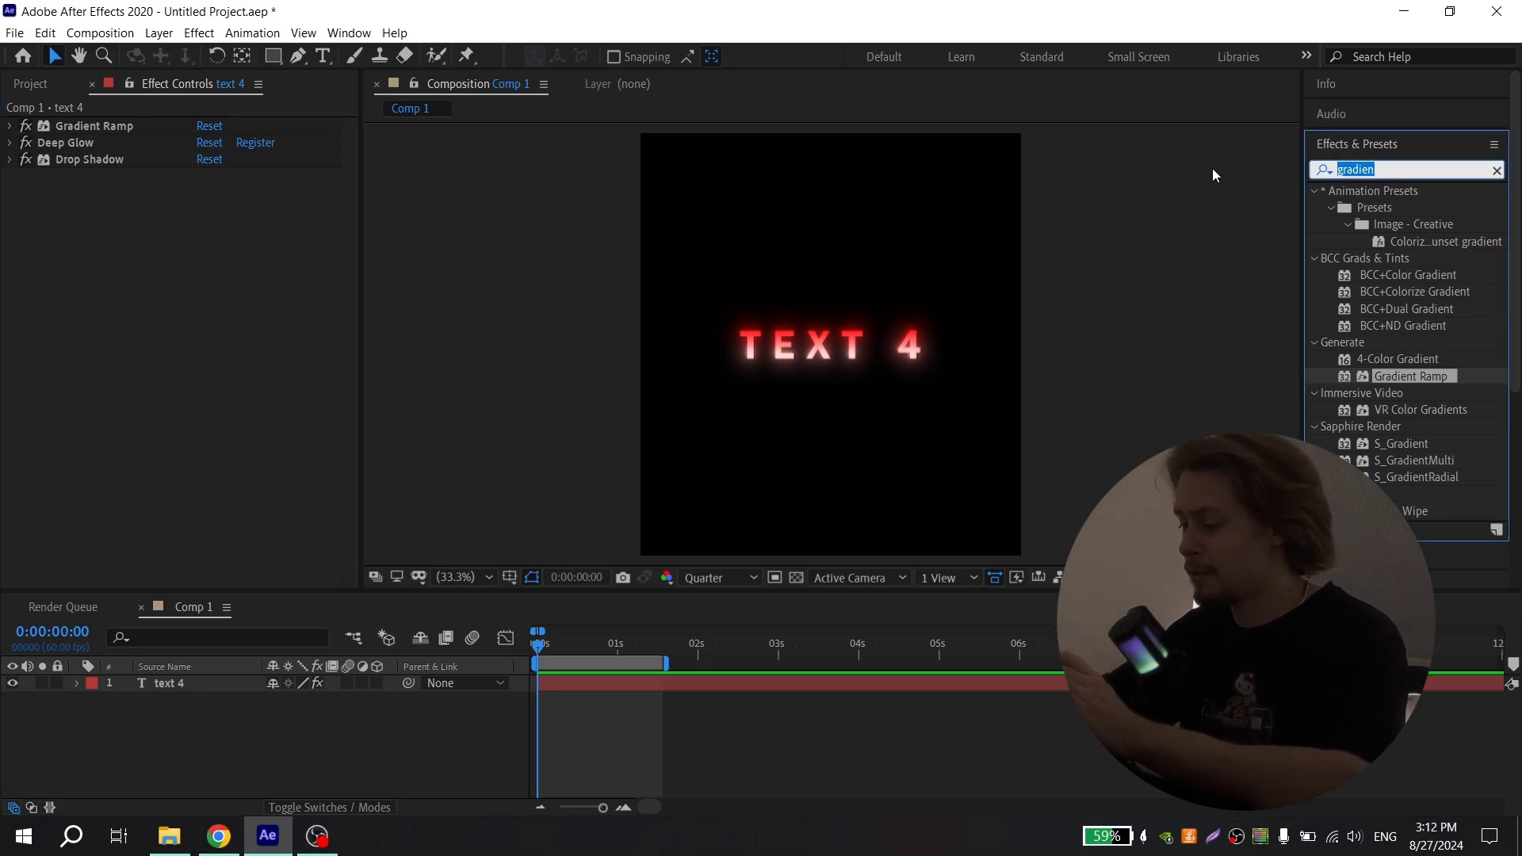
pyautogui.write('s_edge')
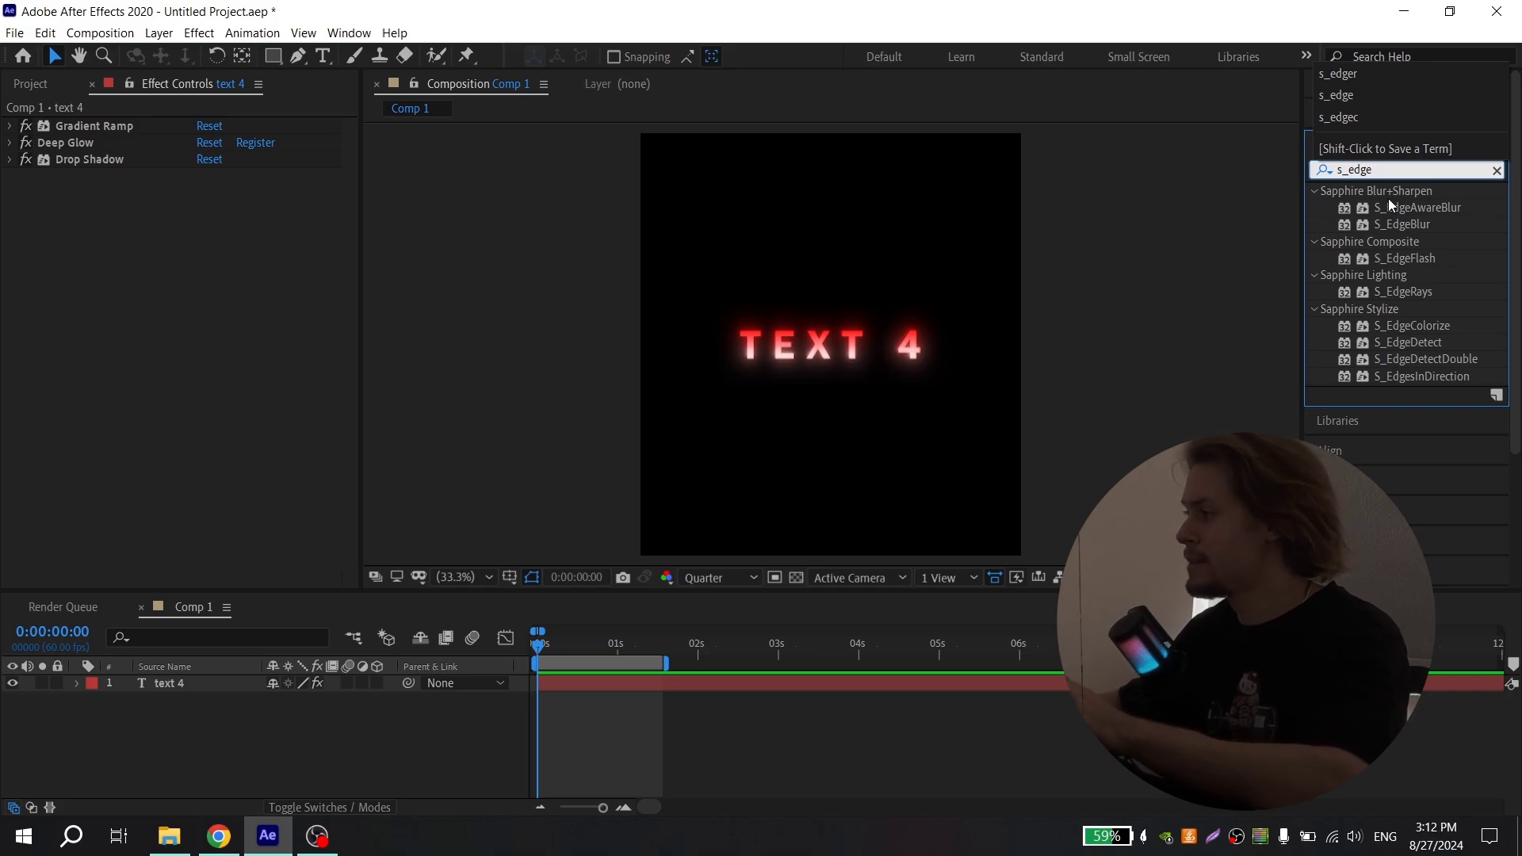
pyautogui.moveTo(1403, 290); pyautogui.dragTo(670, 676)
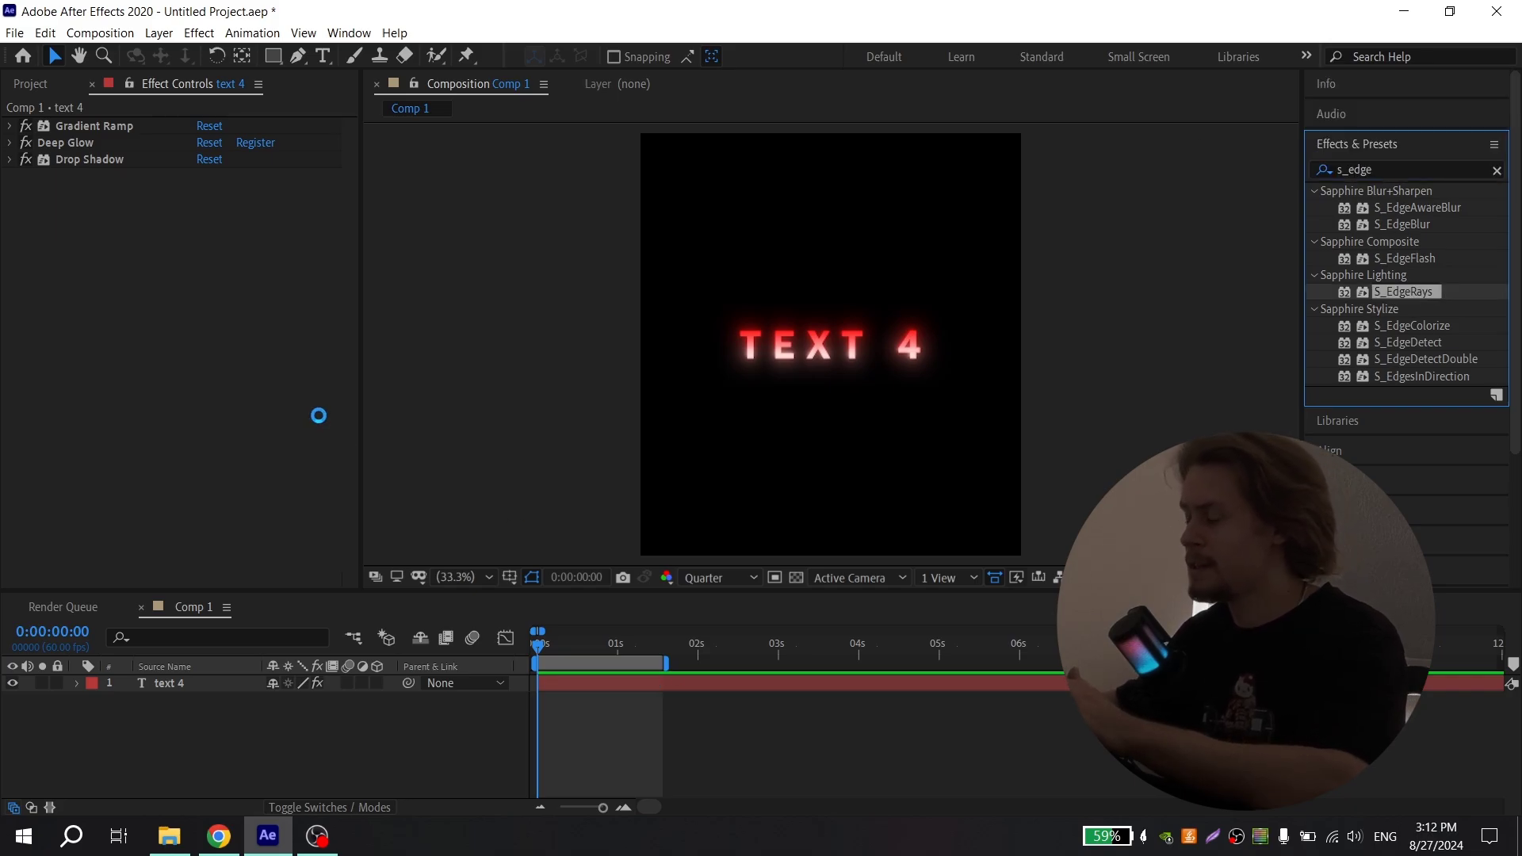
pyautogui.moveTo(330, 415); pyautogui.dragTo(99, 120)
pyautogui.click(11, 126)
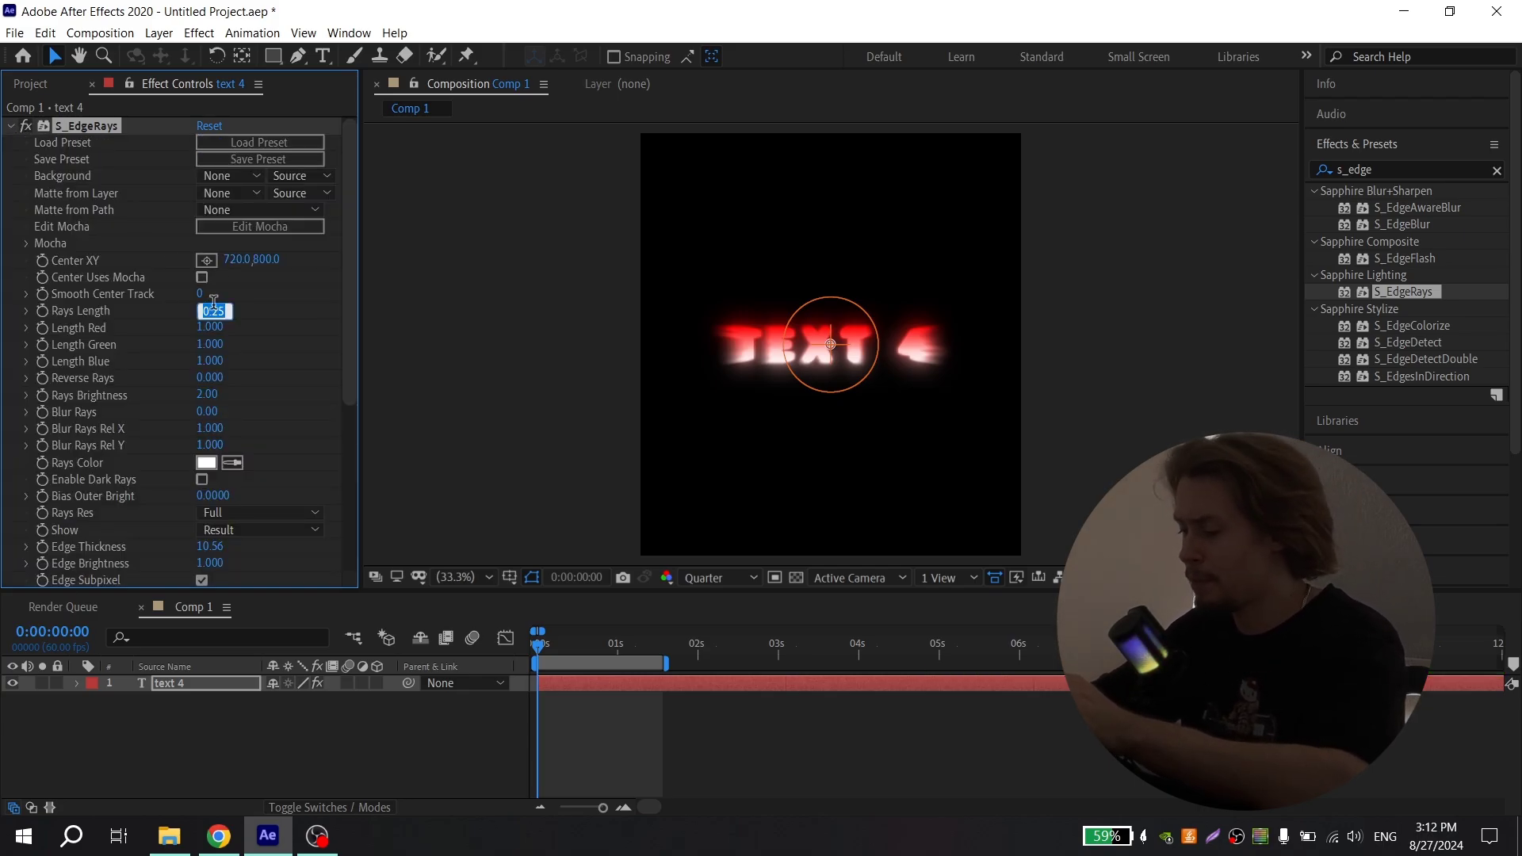
# - Lengthen the rays to 0.400 and set Rays Brightness to 0.30
pyautogui.moveTo(214, 308); pyautogui.dragTo(216, 309)
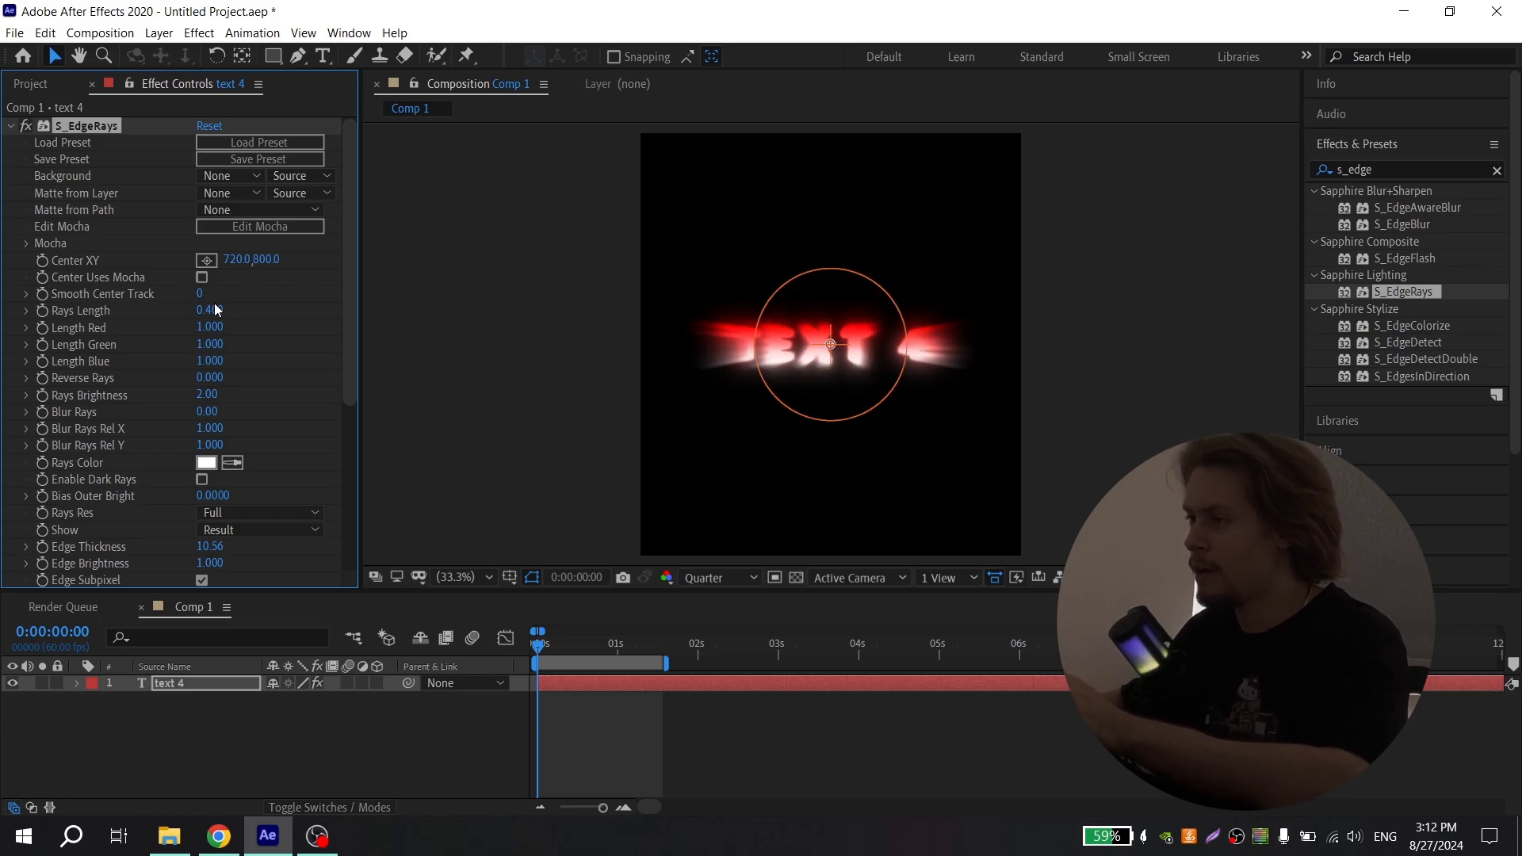
pyautogui.click(208, 394)
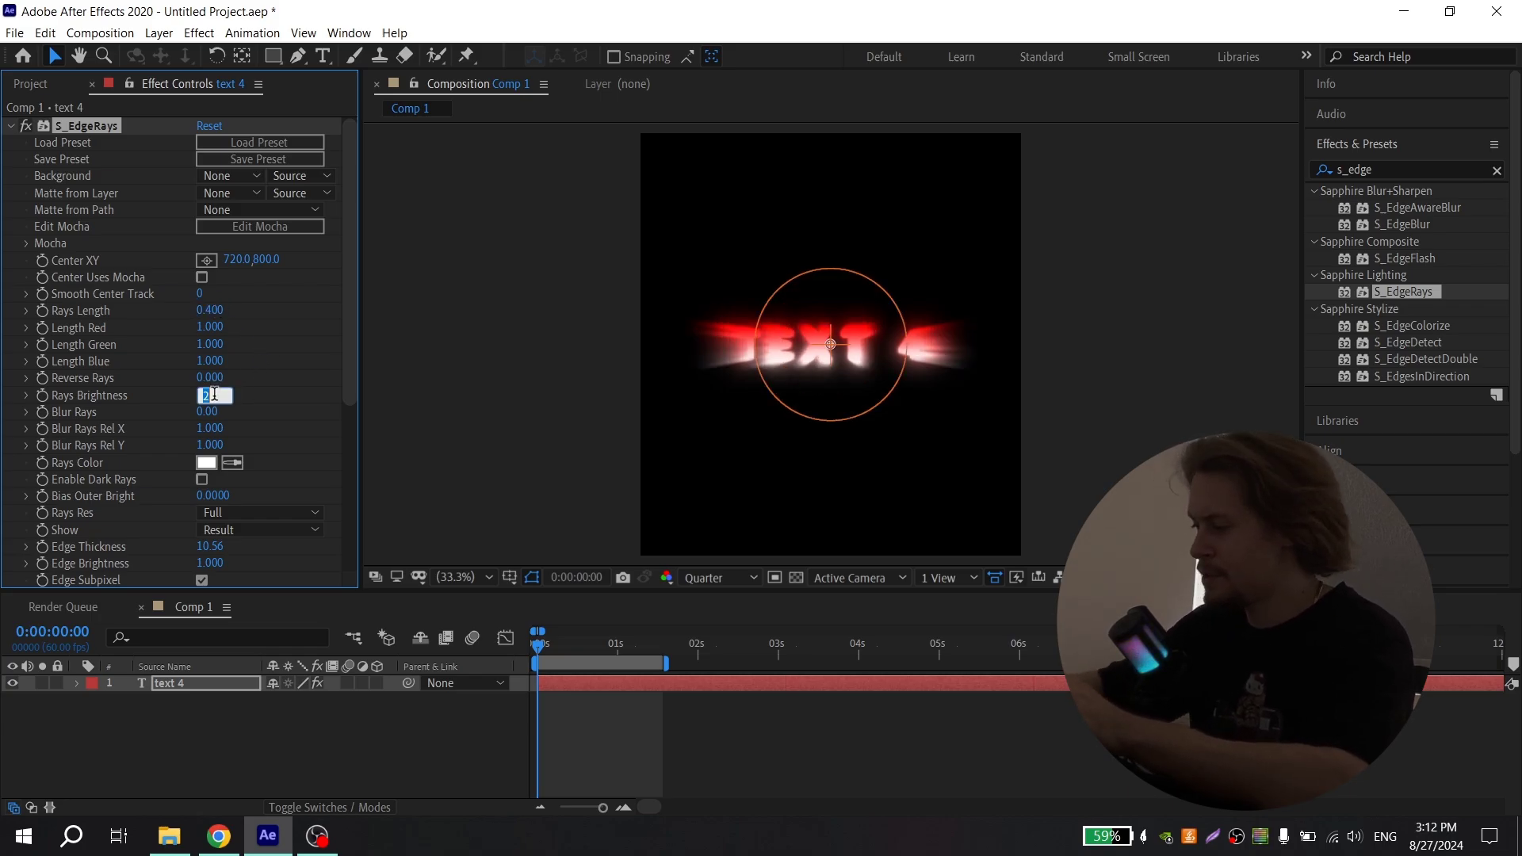
pyautogui.write('0.5')
pyautogui.press('Return')
pyautogui.click(208, 394)
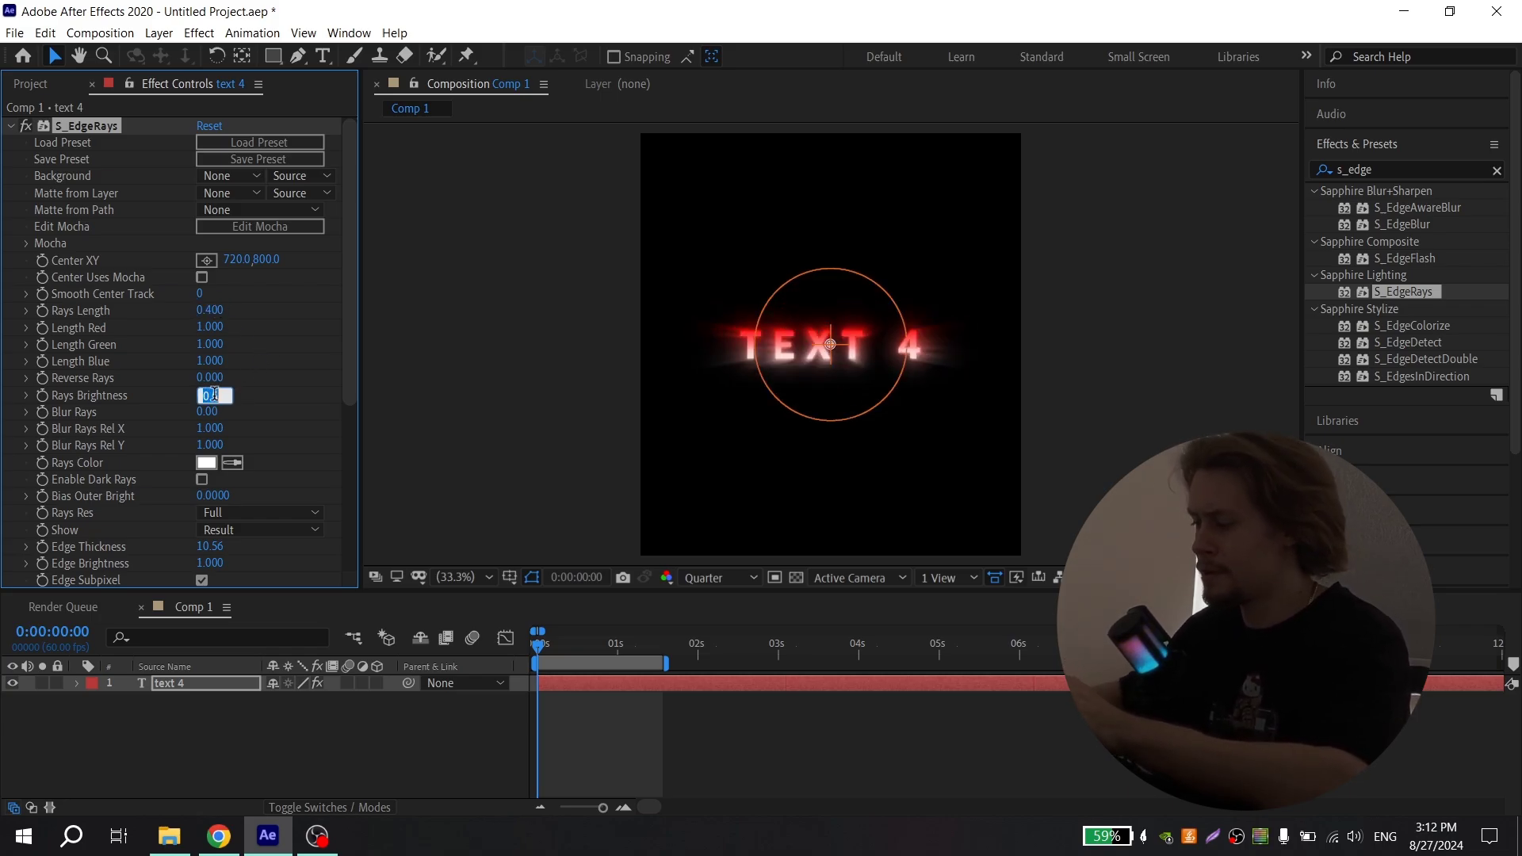
pyautogui.write('0.3')
pyautogui.press('Return')
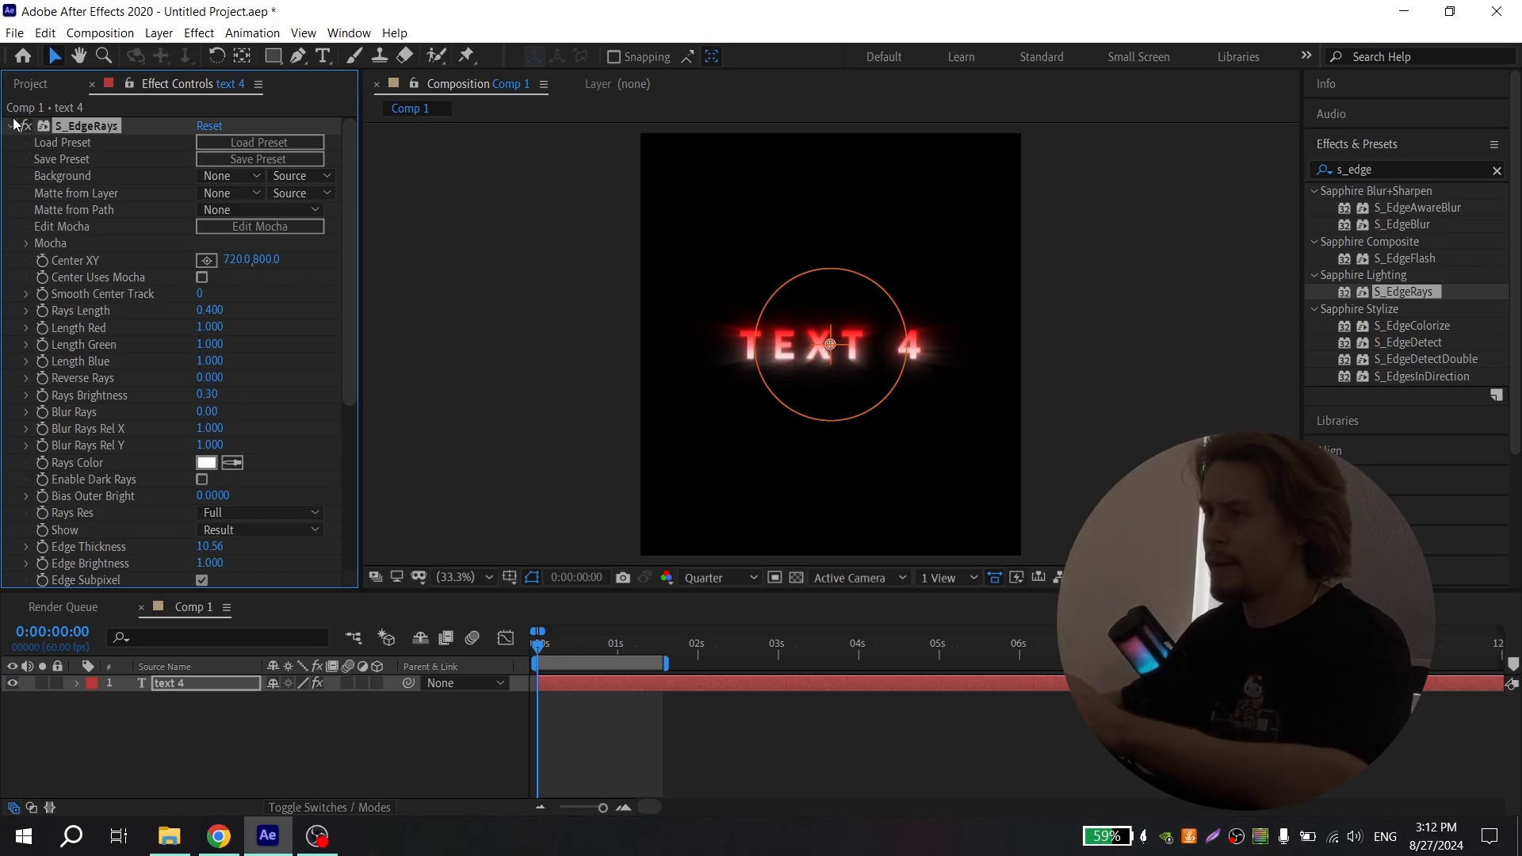